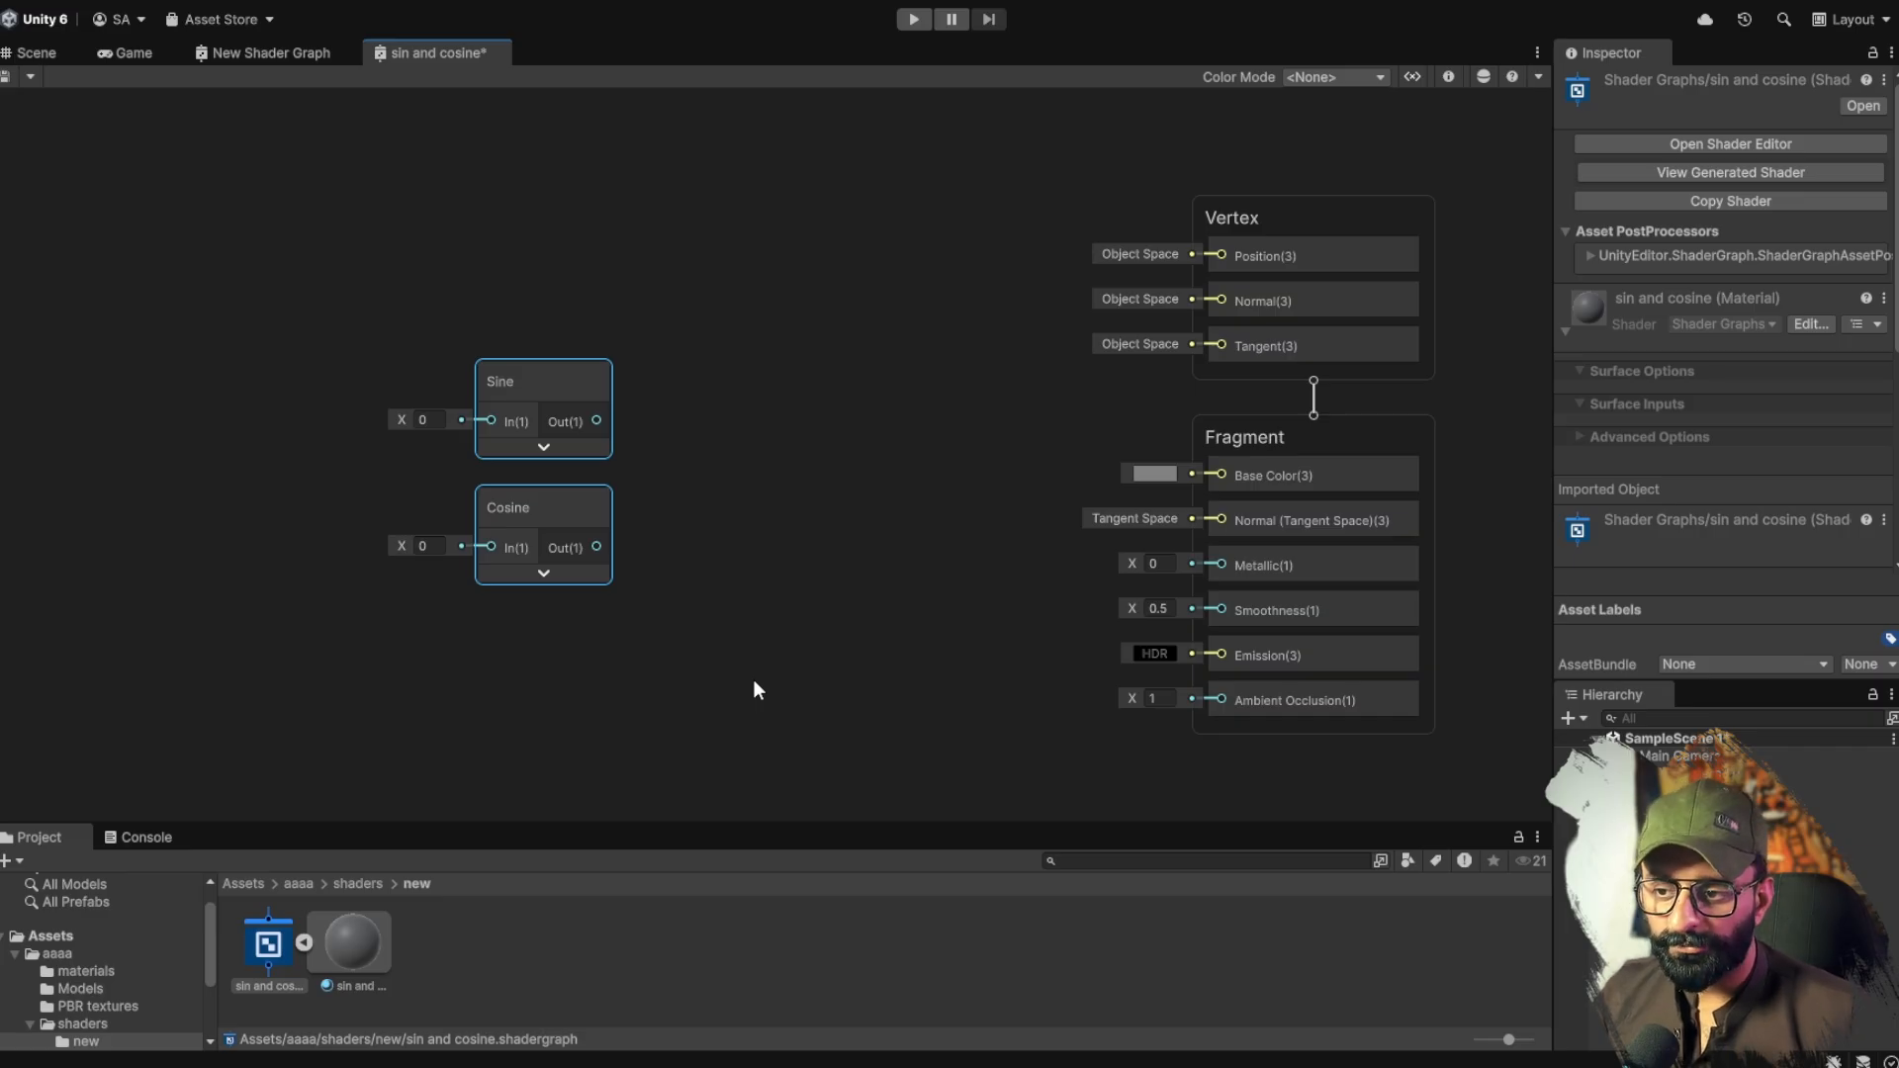
Step: Connect the Time node's Sine Time output to the fragment's Base Color
{"action": "left_click", "coordinate": [753, 681]}
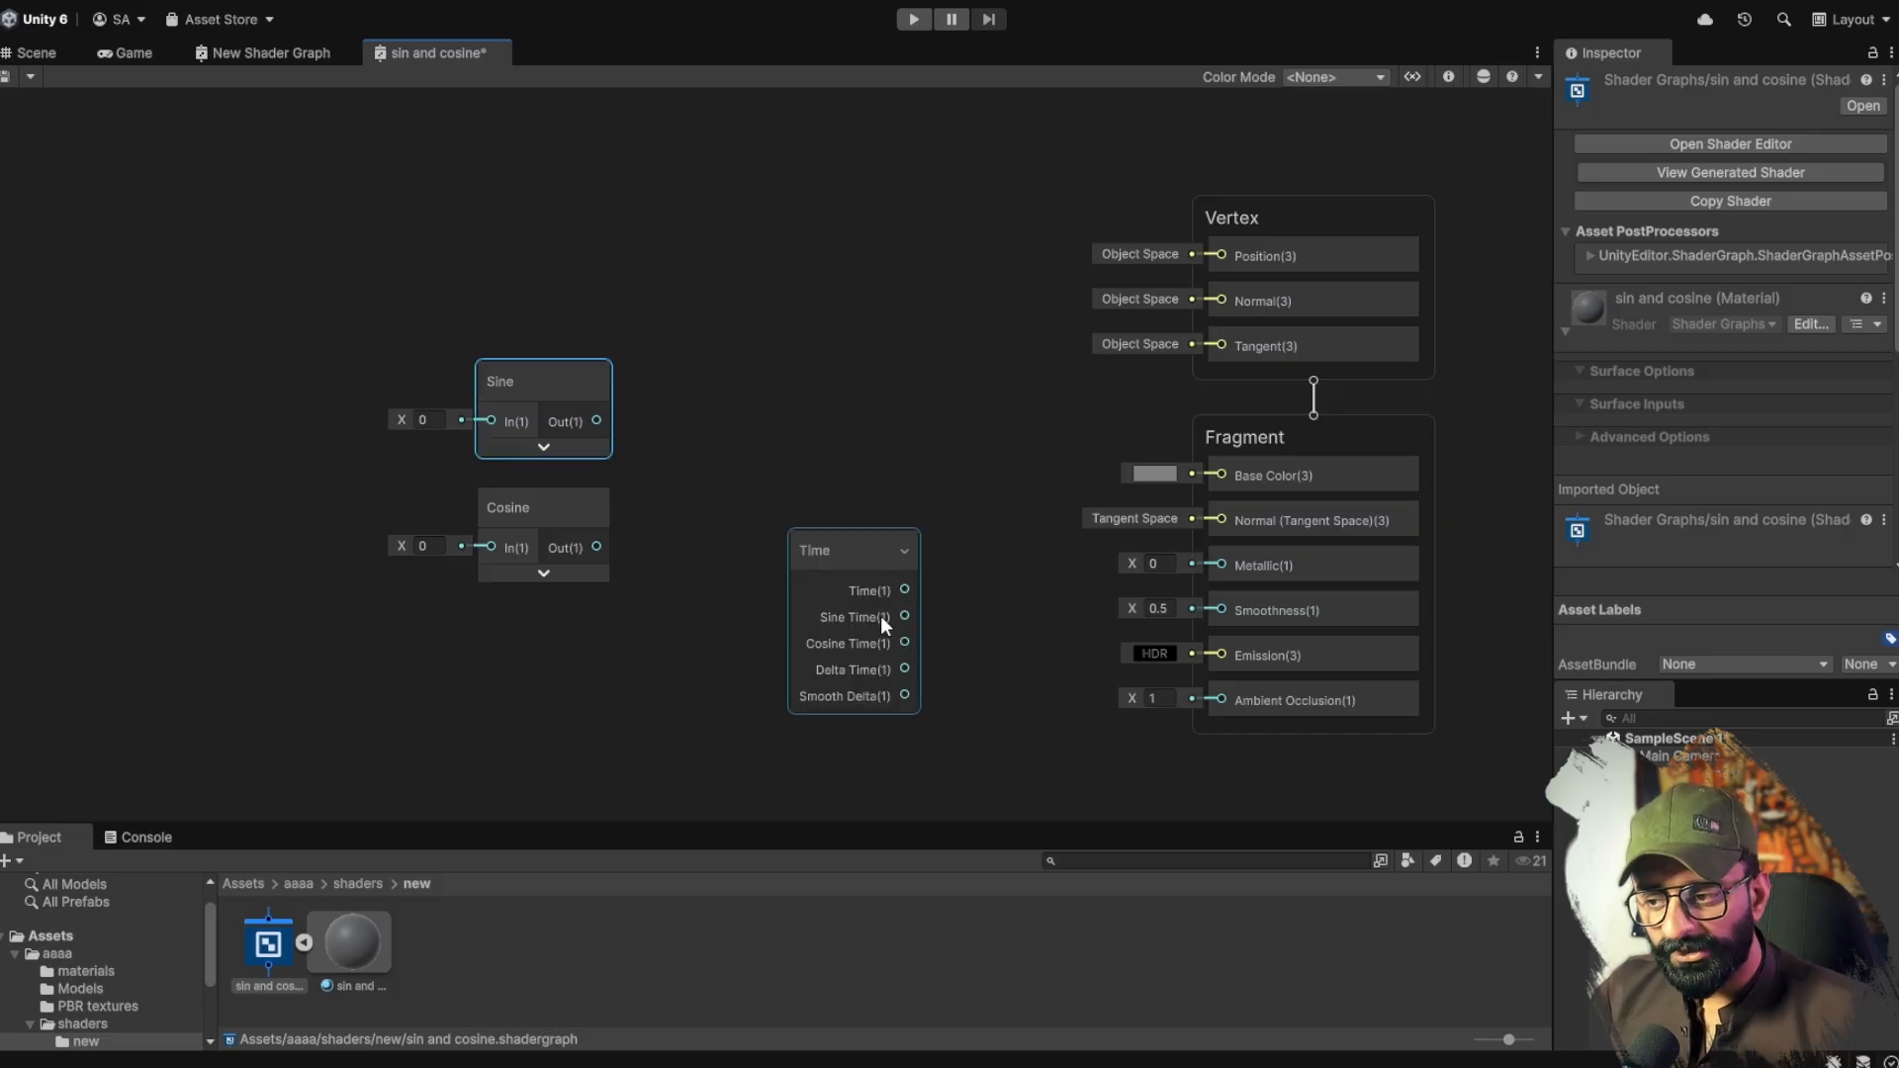
{"action": "left_click", "coordinate": [537, 516]}
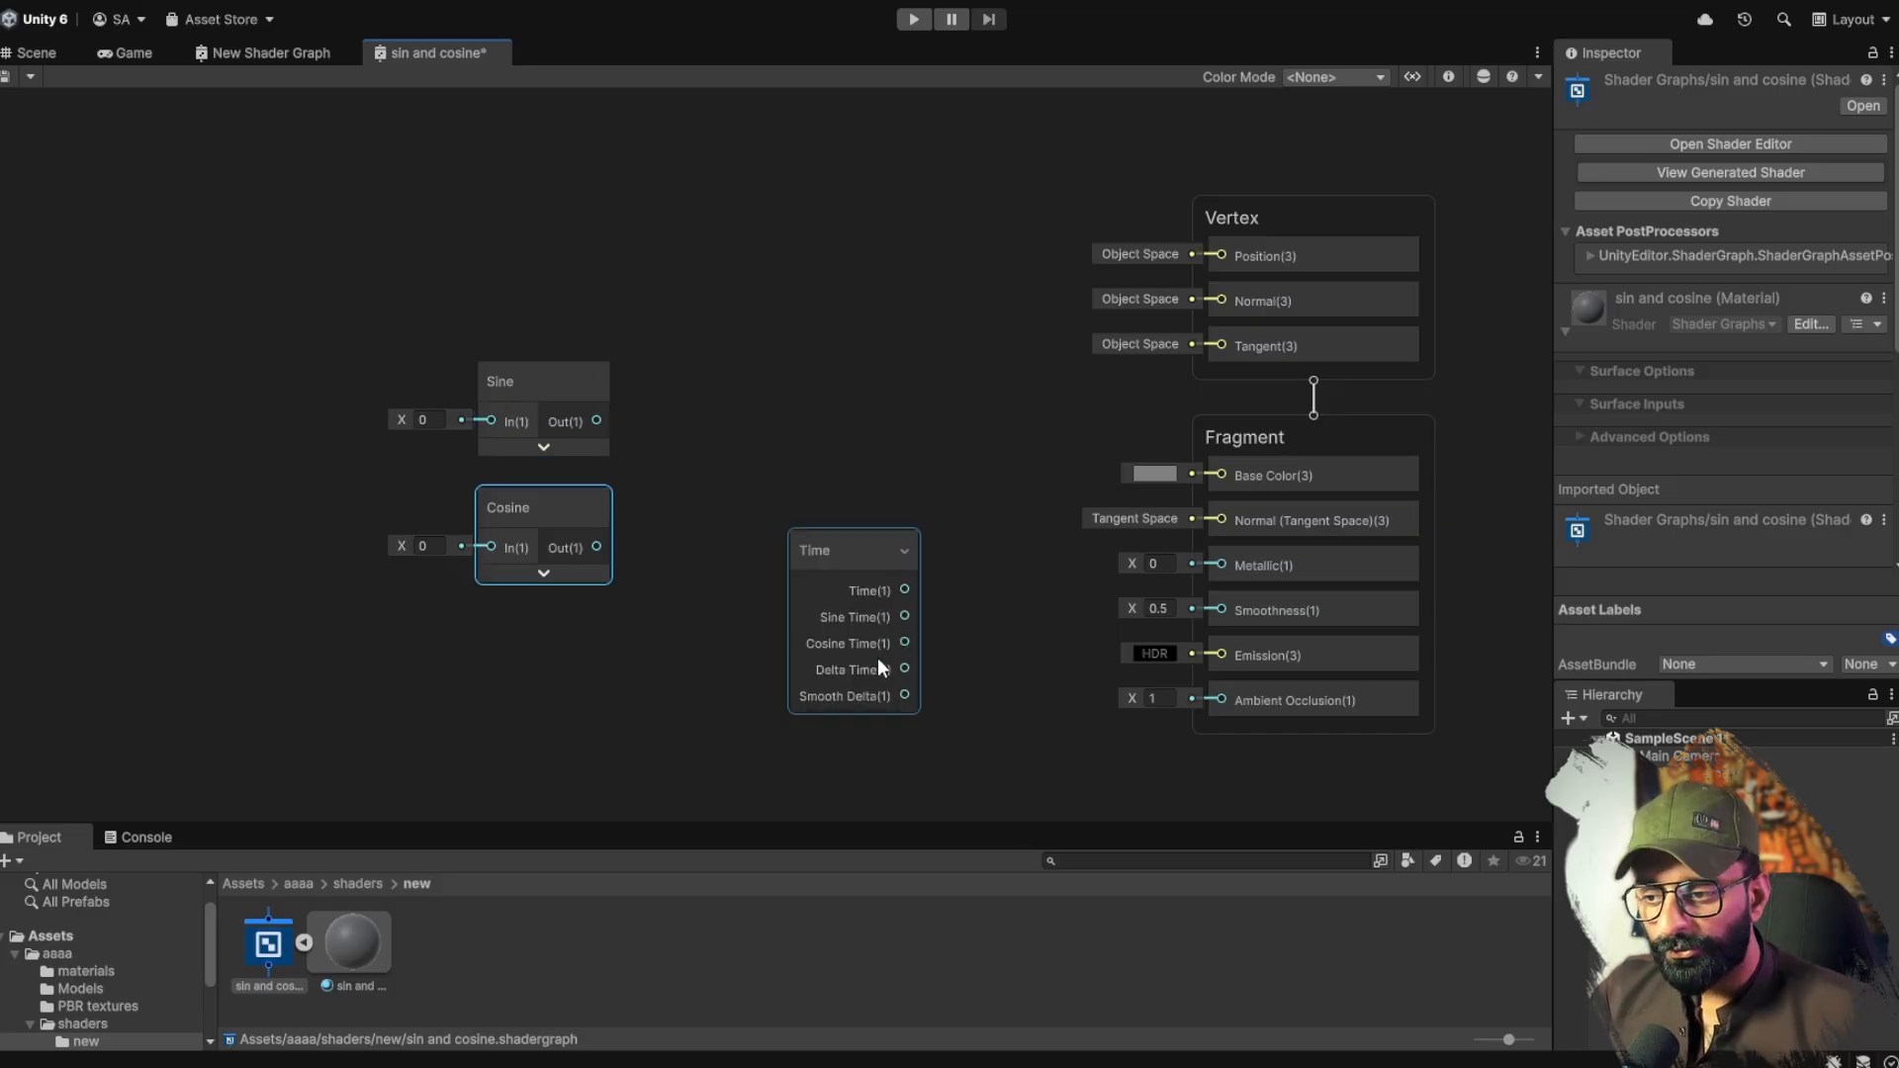
{"action": "mouse_move", "coordinate": [681, 590]}
{"action": "left_mouse_down"}
{"action": "mouse_move", "coordinate": [358, 484]}
{"action": "mouse_move", "coordinate": [693, 586]}
{"action": "left_mouse_up"}
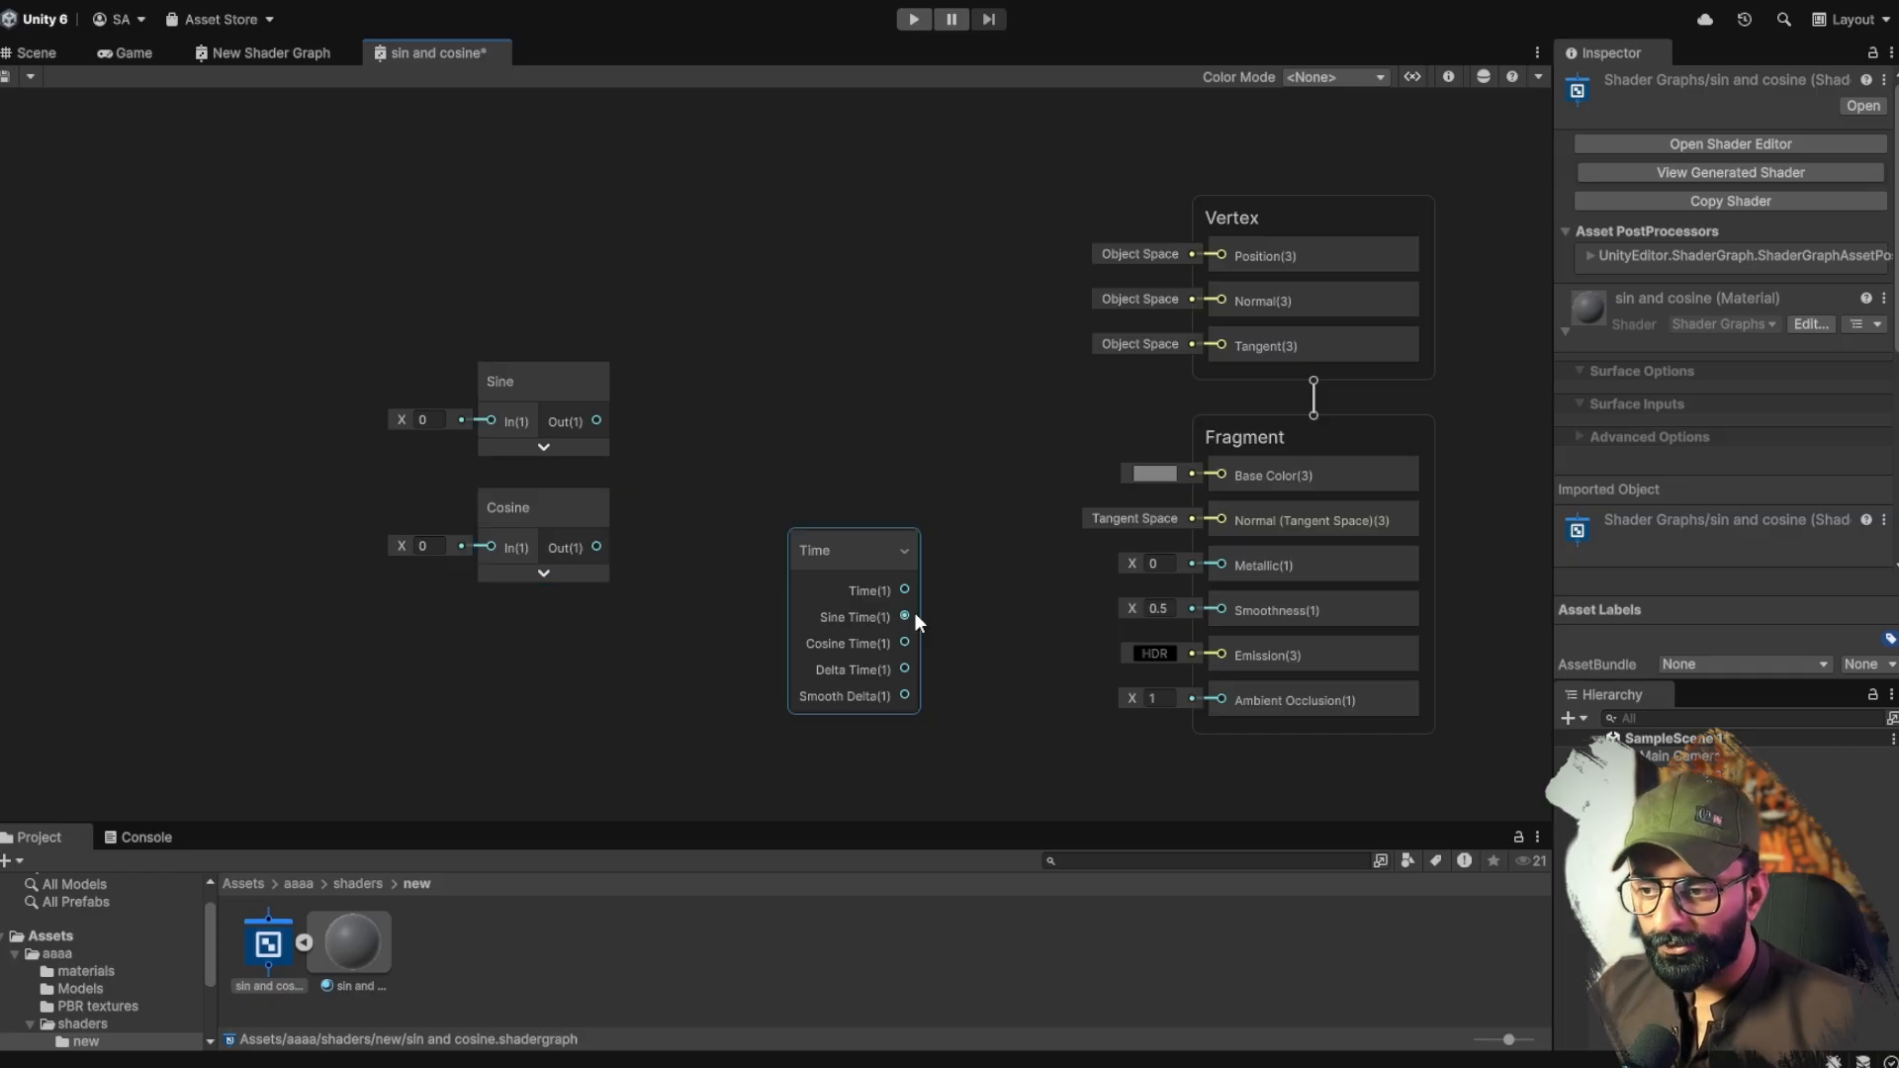
{"action": "left_click_drag", "start_coordinate": [905, 615], "coordinate": [1219, 474]}
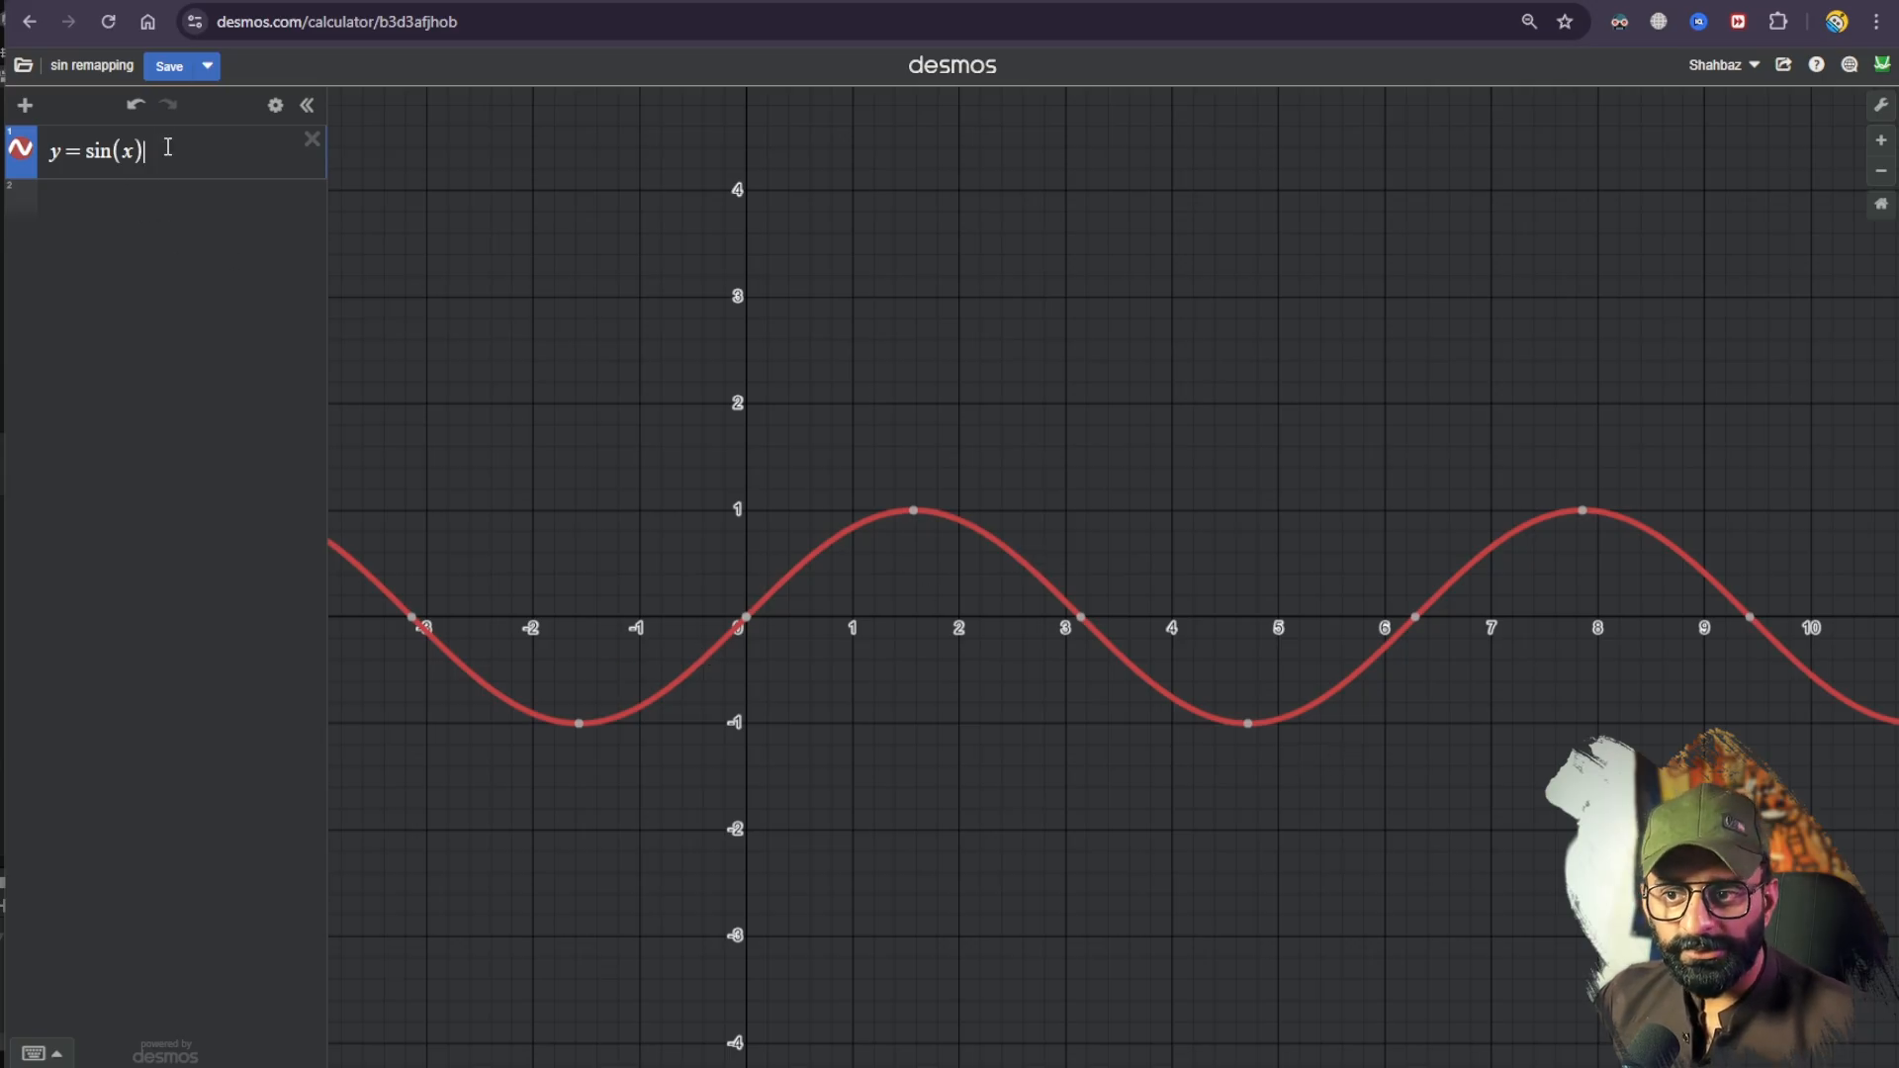
Step: Switch to Desmos and remap the sine curve by extending its expression to y = sin(x)·0.5+0.5
{"action": "type", "text": "*0.5"}
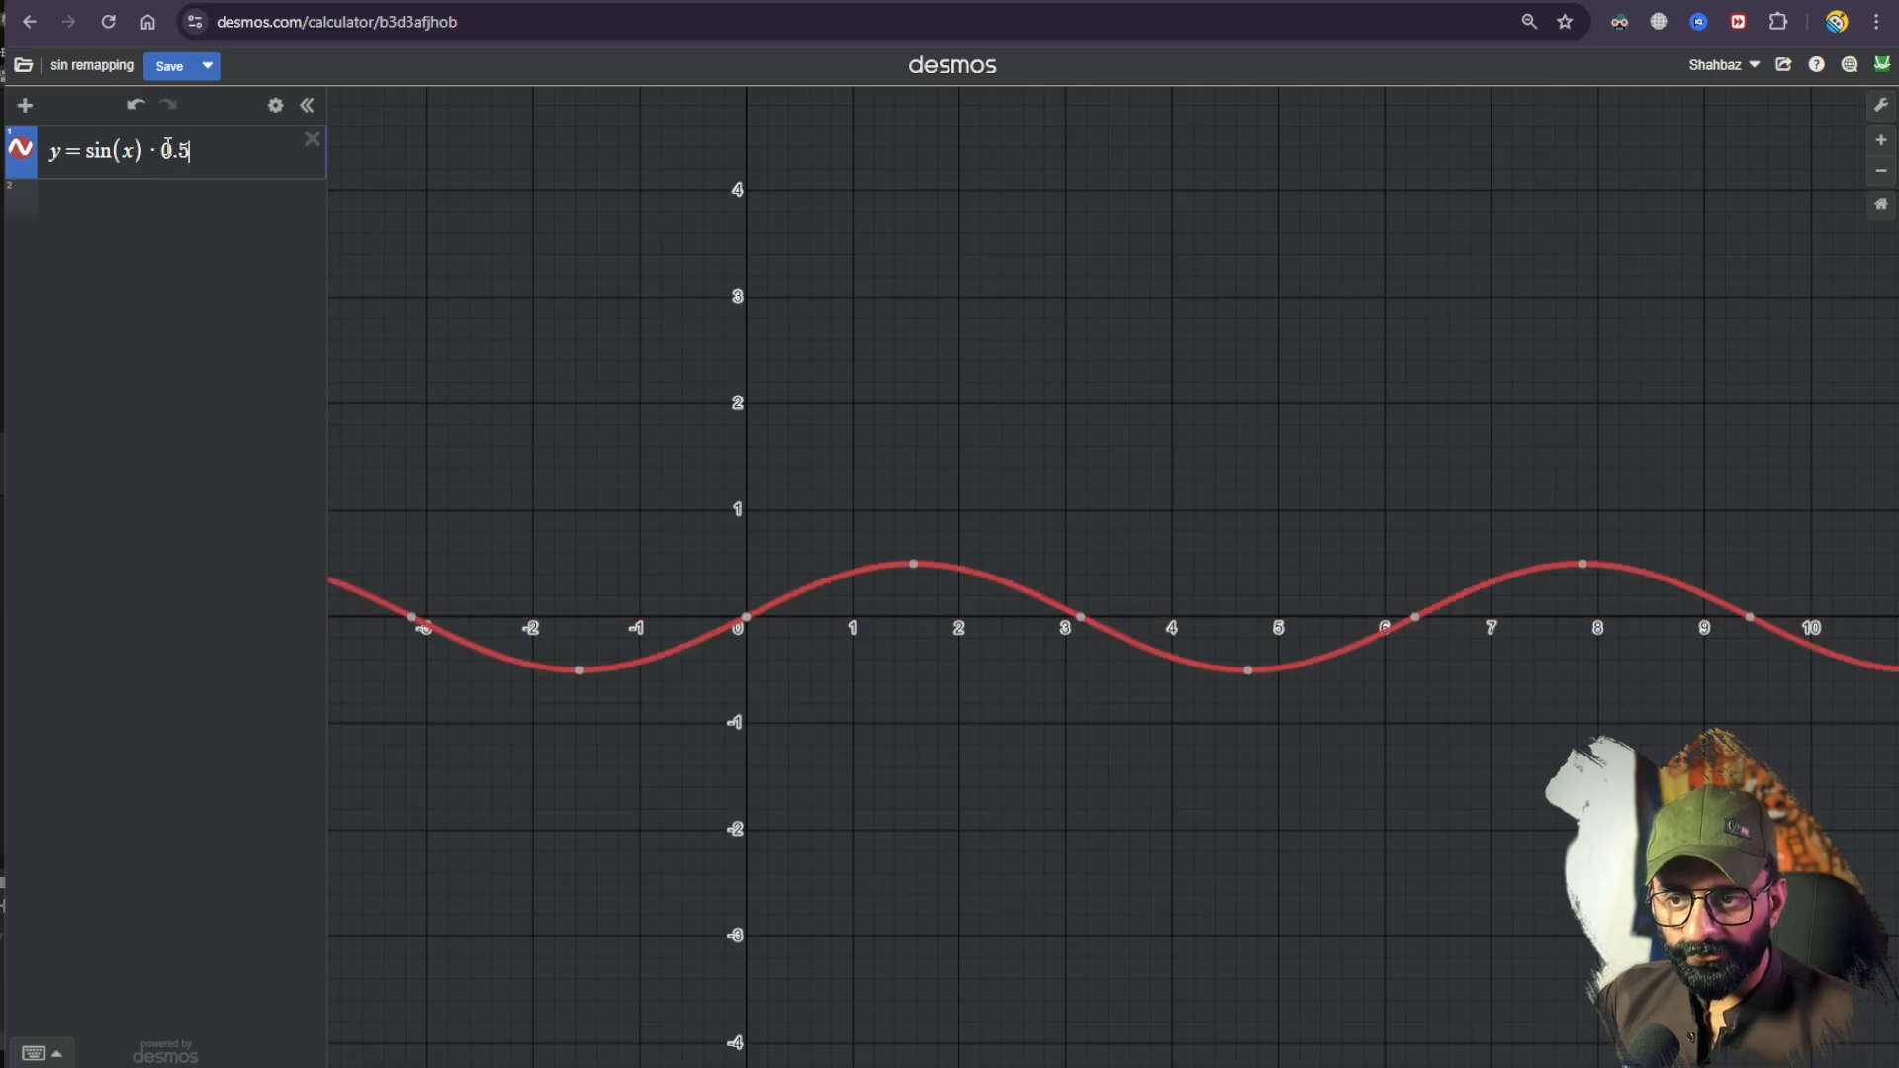
{"action": "type", "text": "+0.5"}
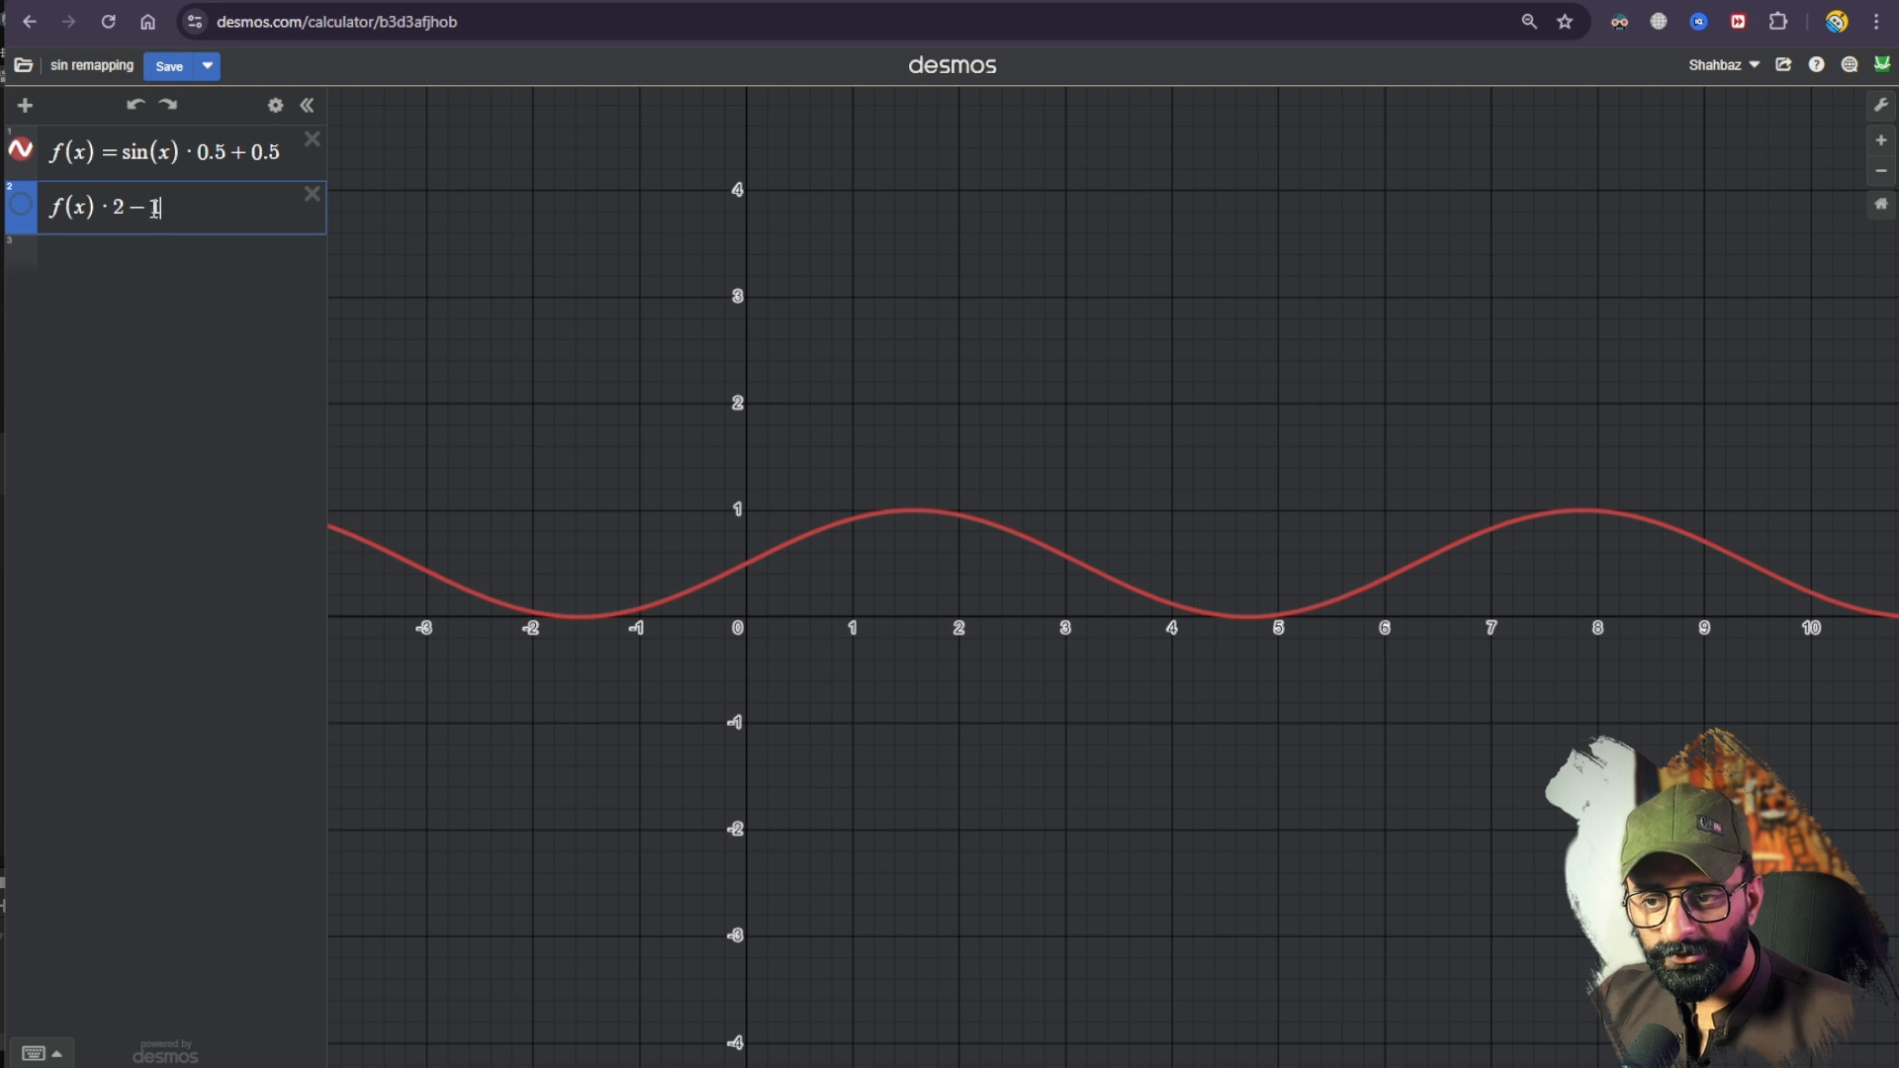
Step: Finish the second expression as f(x)·2−1 and toggle the visibility of both curves
{"action": "type", "text": "1"}
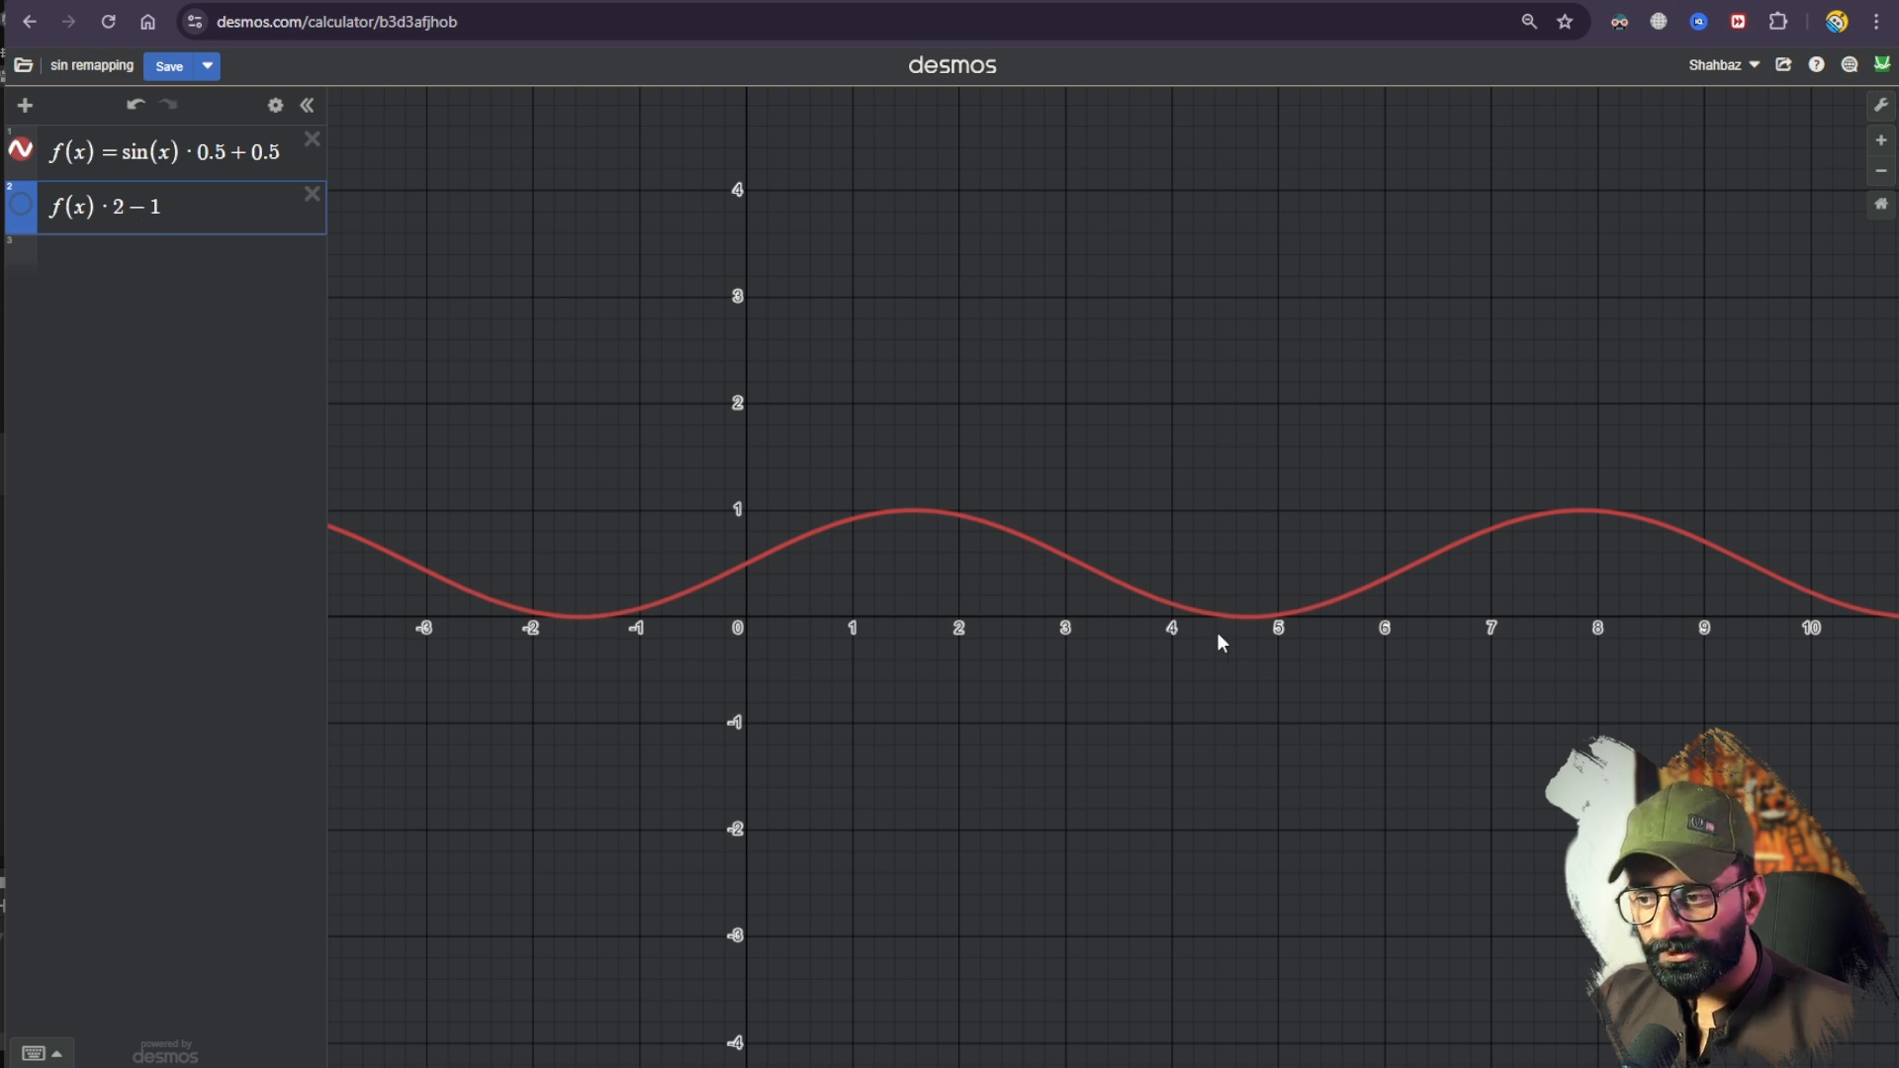
{"action": "left_click", "coordinate": [21, 205]}
{"action": "left_click", "coordinate": [20, 151]}
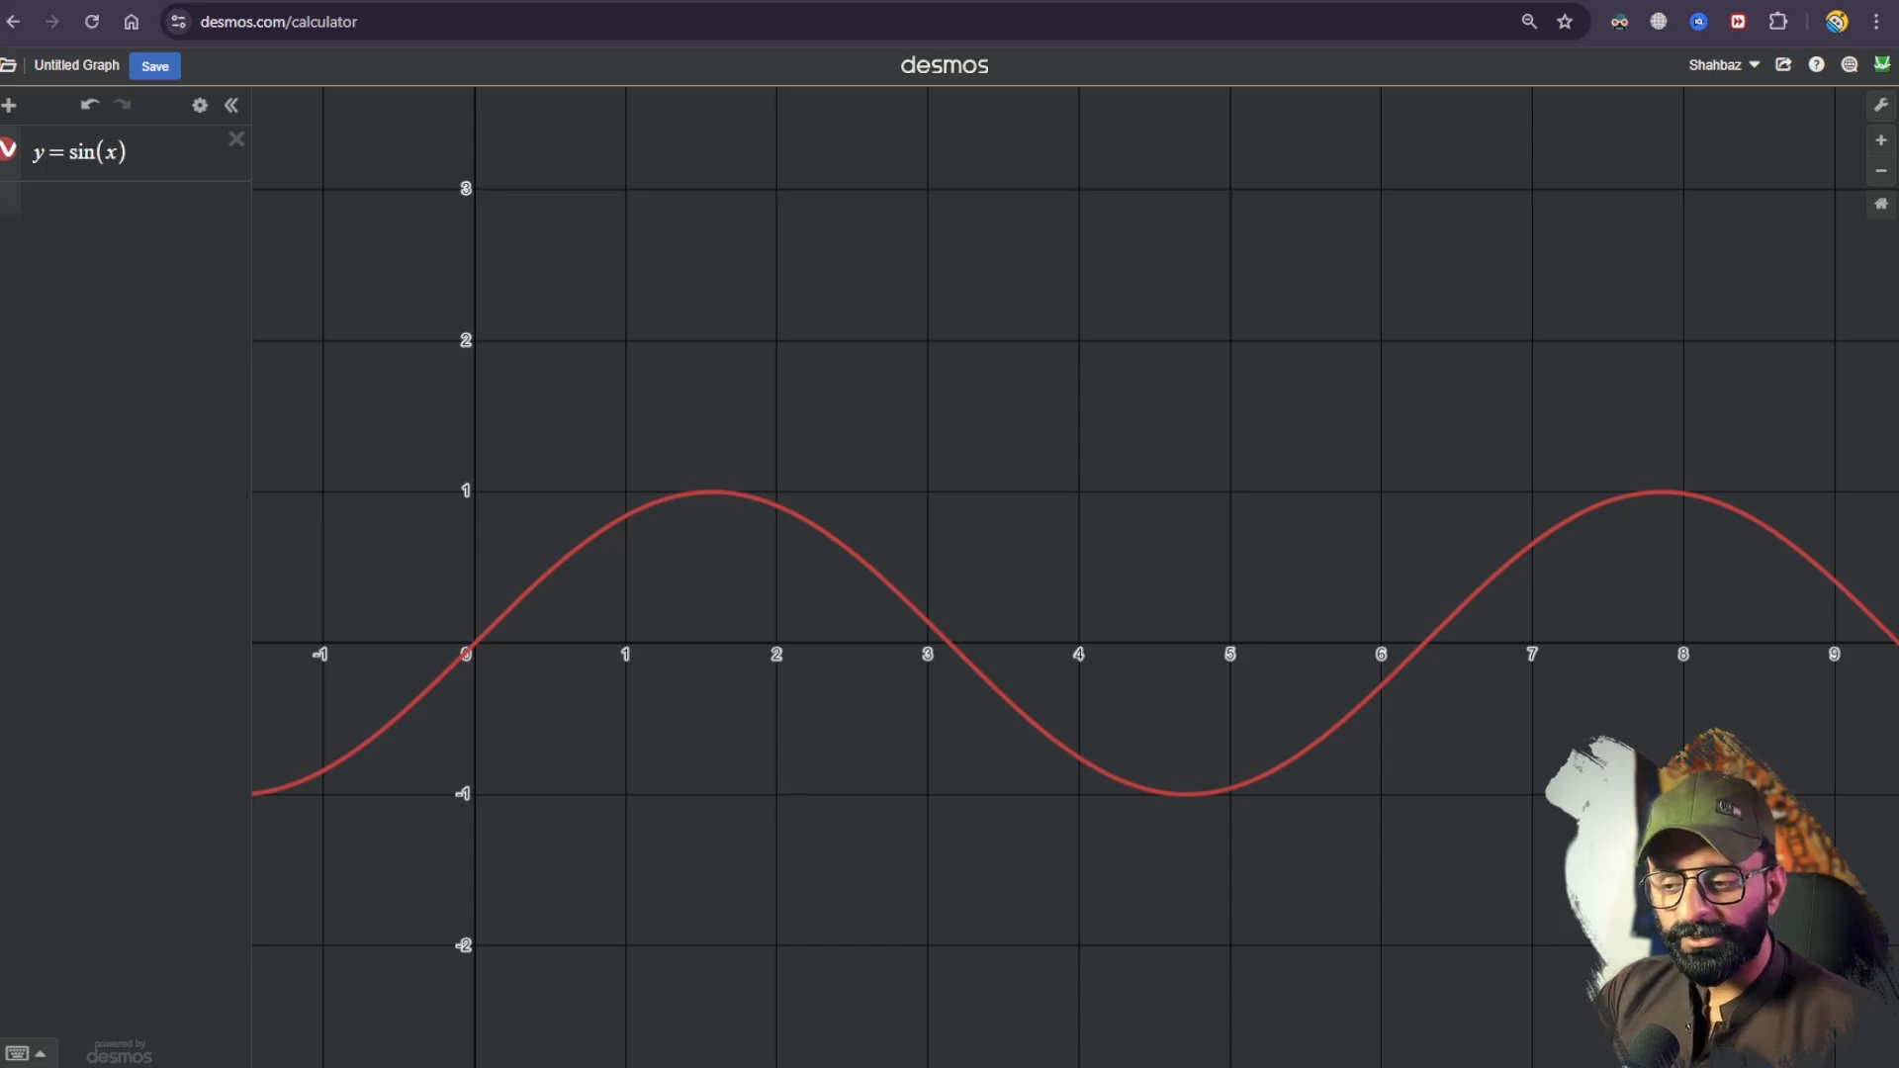
Step: Try the multipliers 2, 3, 4, 5 and 6 on x inside y = sin(x), and clear the multiplier again
{"action": "left_click_drag", "start_coordinate": [542, 657], "coordinate": [627, 721]}
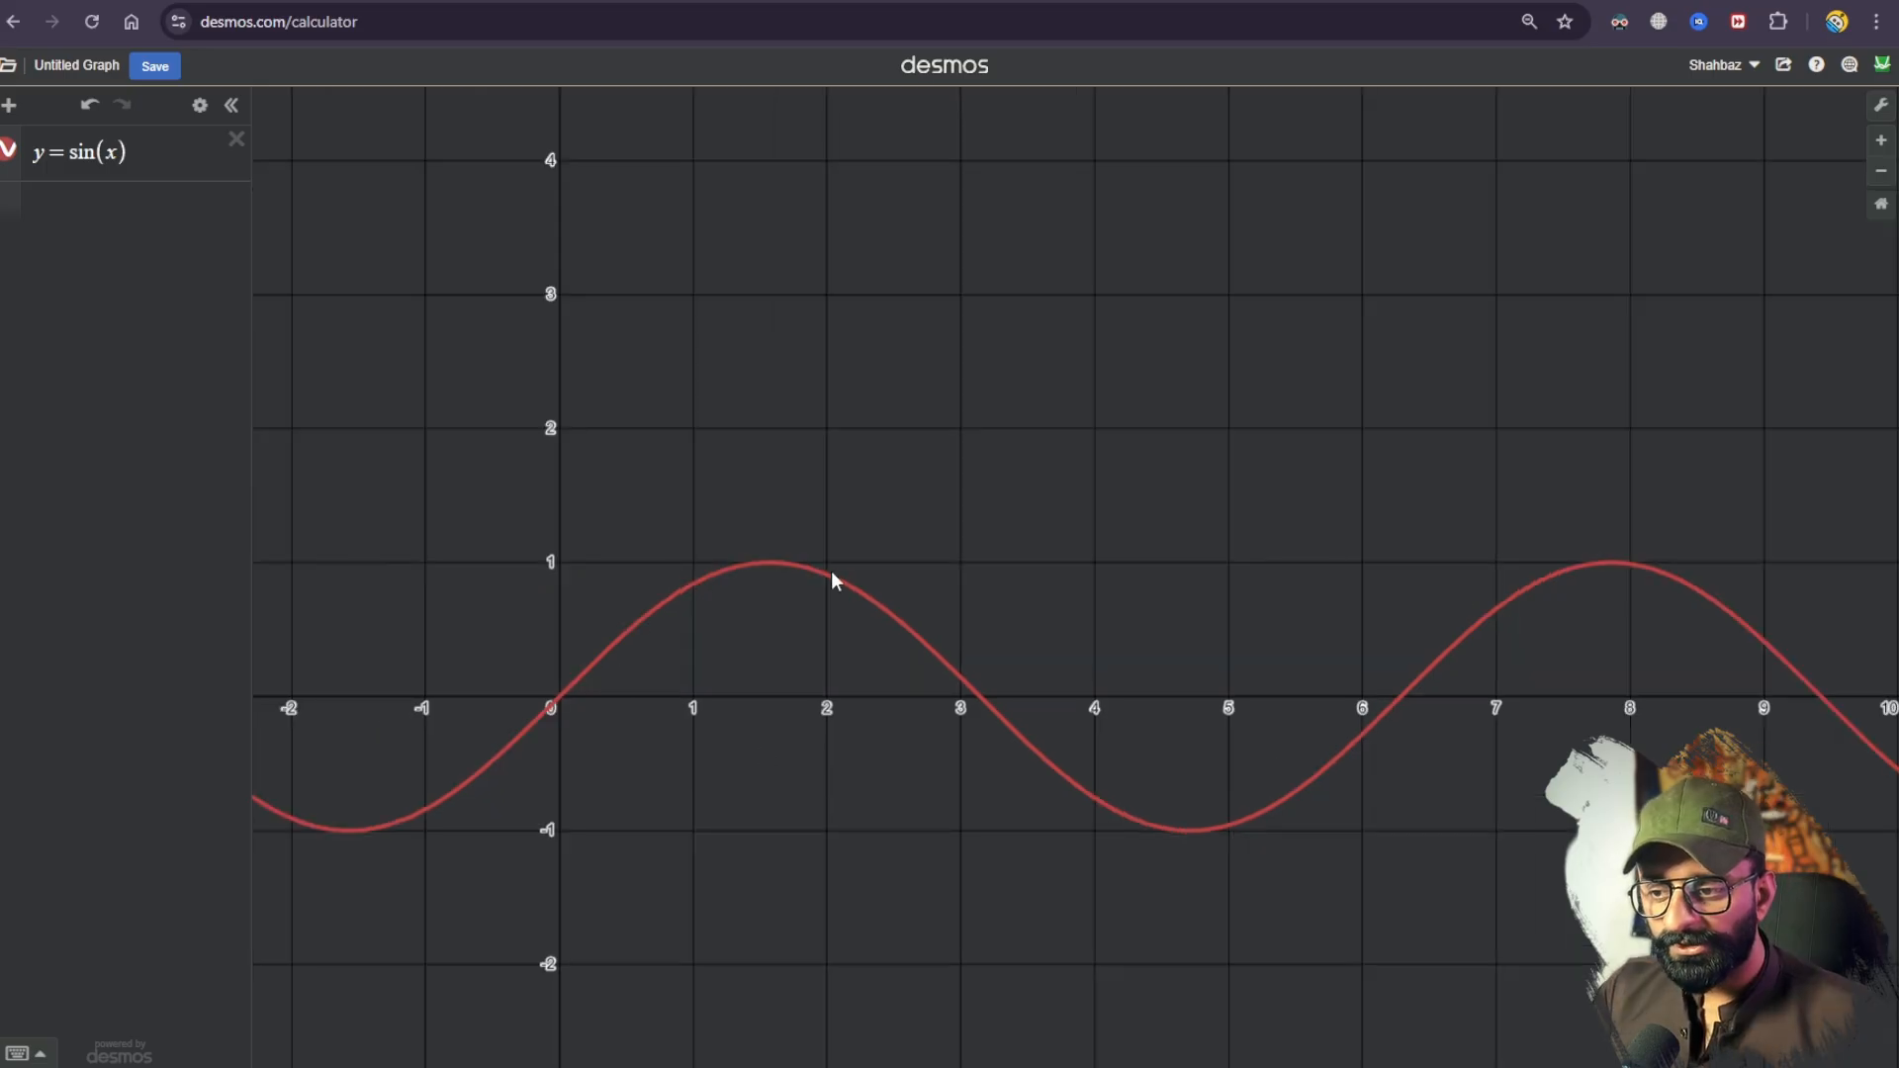
{"action": "scroll", "coordinate": [1056, 771], "scroll_direction": "down", "scroll_amount": 5}
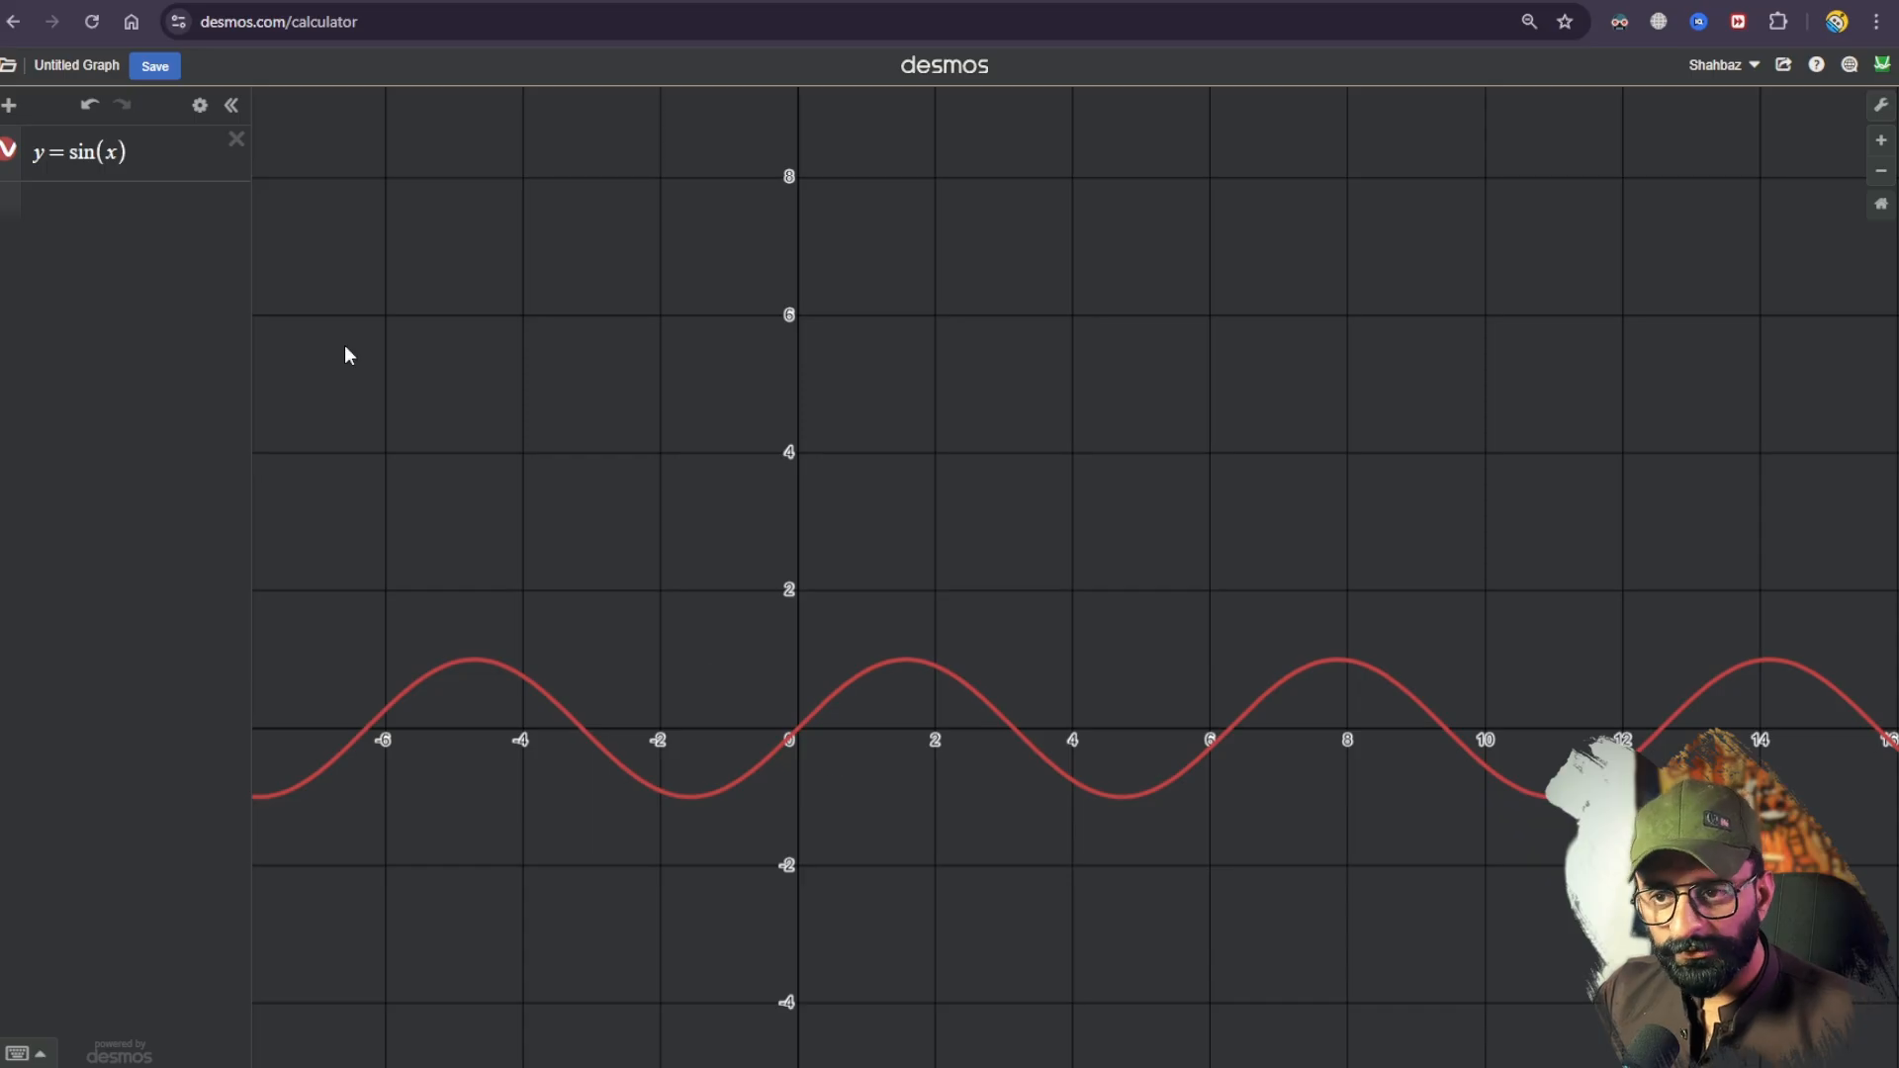
{"action": "left_click", "coordinate": [109, 153]}
{"action": "scroll", "coordinate": [970, 754], "scroll_direction": "up", "scroll_amount": 1}
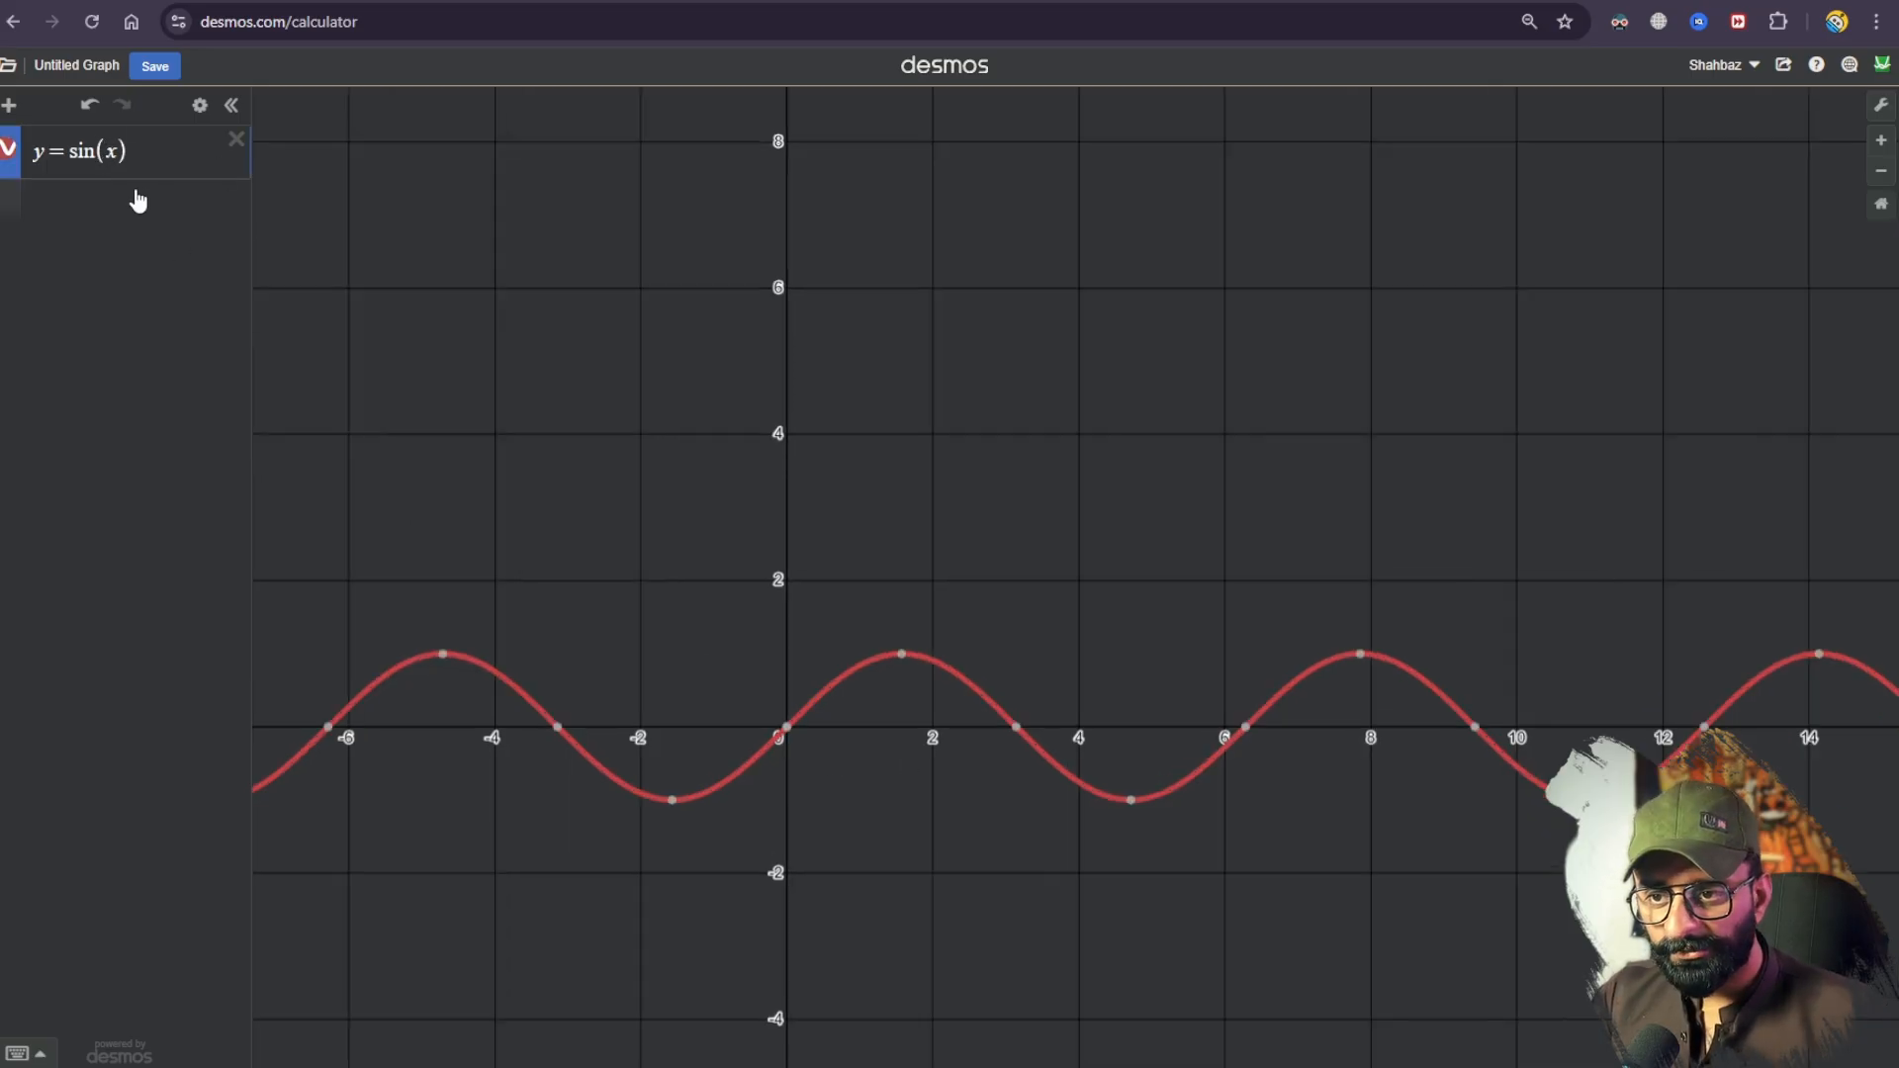
{"action": "type", "text": "2"}
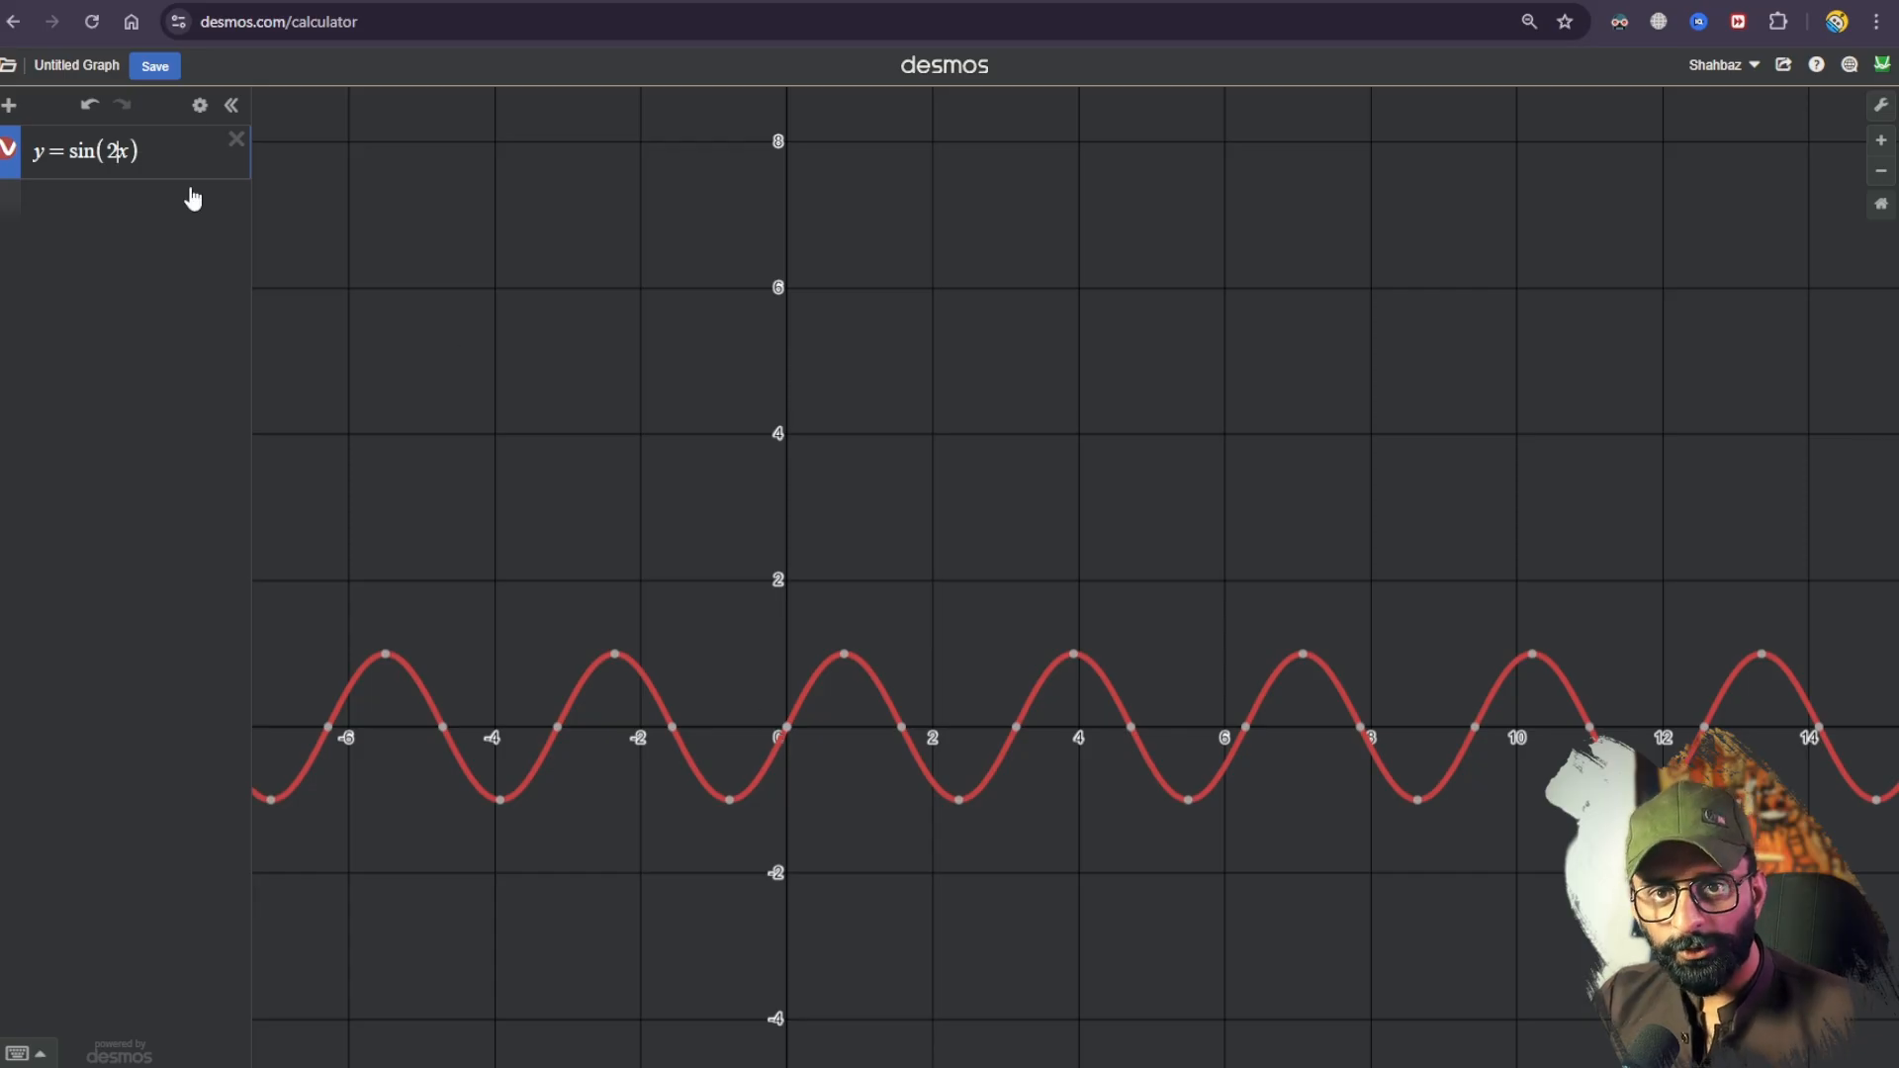
{"action": "key", "text": "BackSpace"}
{"action": "type", "text": "3"}
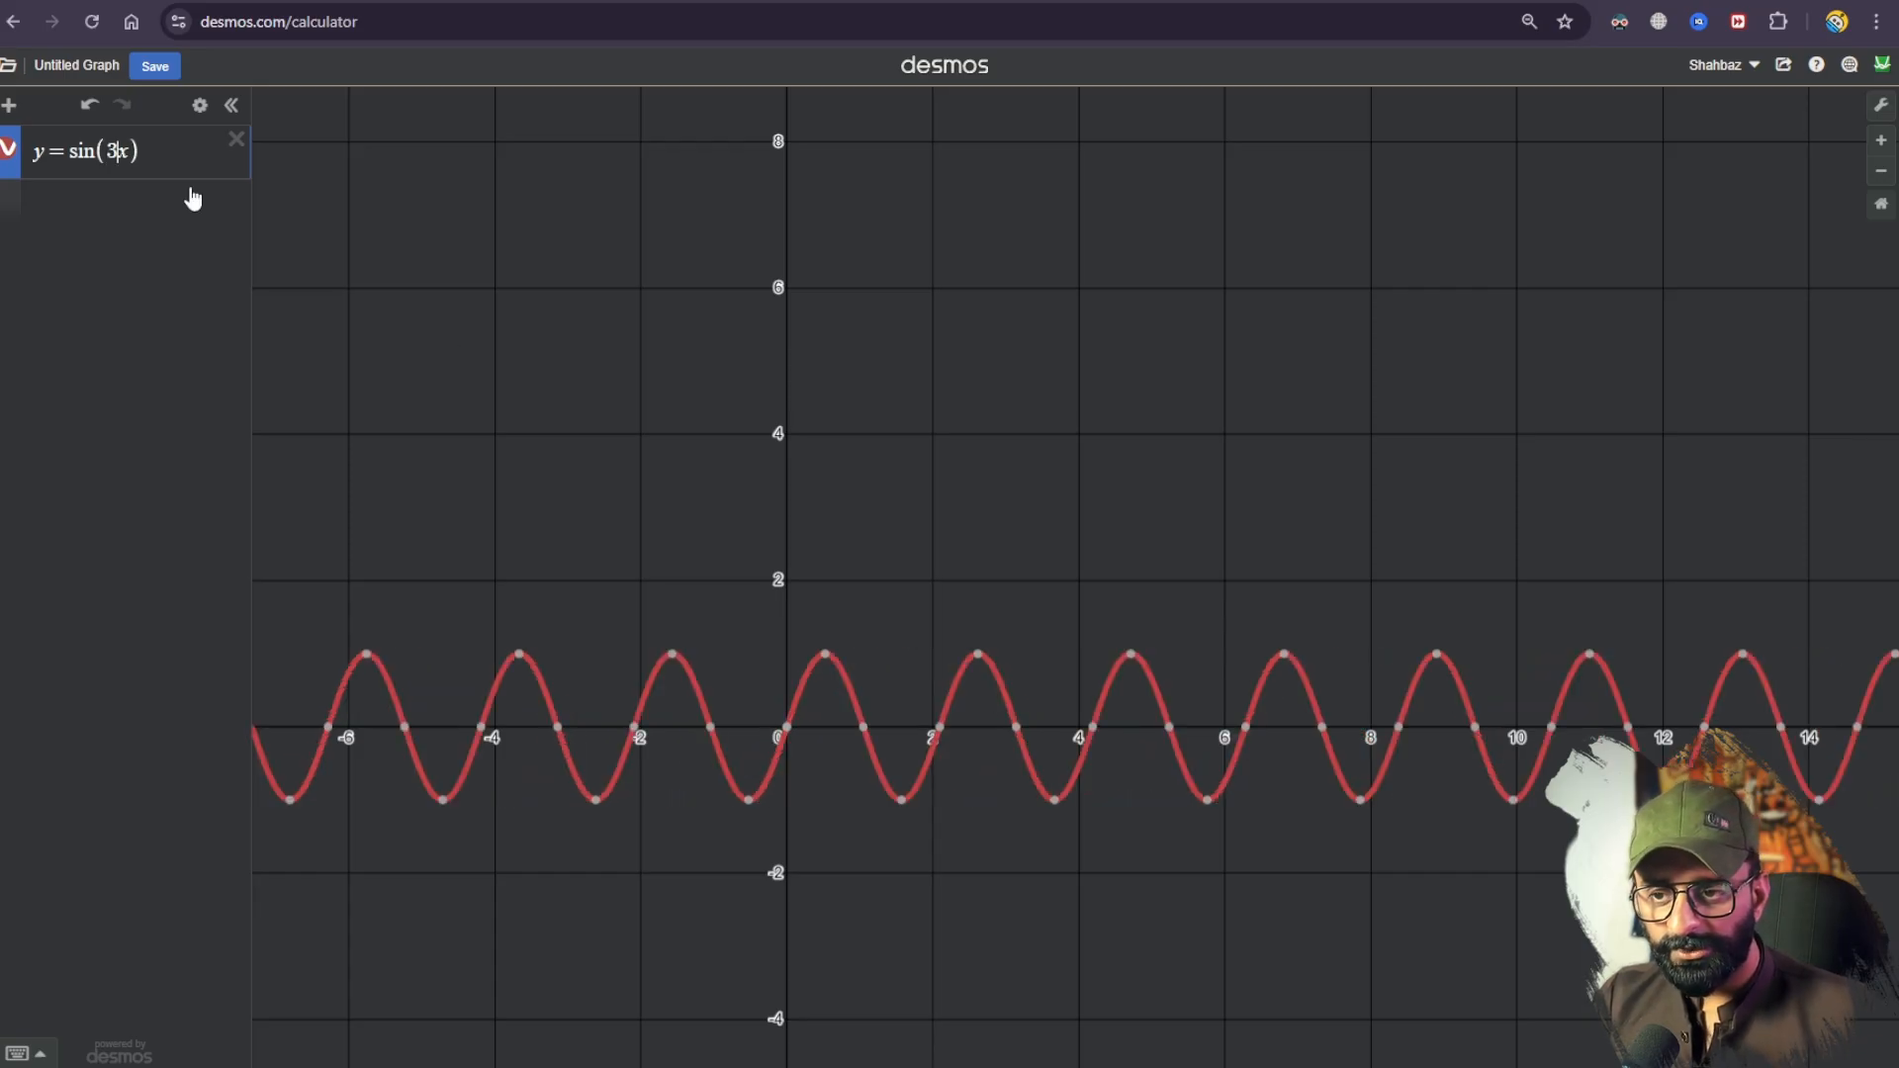
{"action": "key", "text": "BackSpace"}
{"action": "type", "text": "4"}
{"action": "key", "text": "BackSpace"}
{"action": "type", "text": "5"}
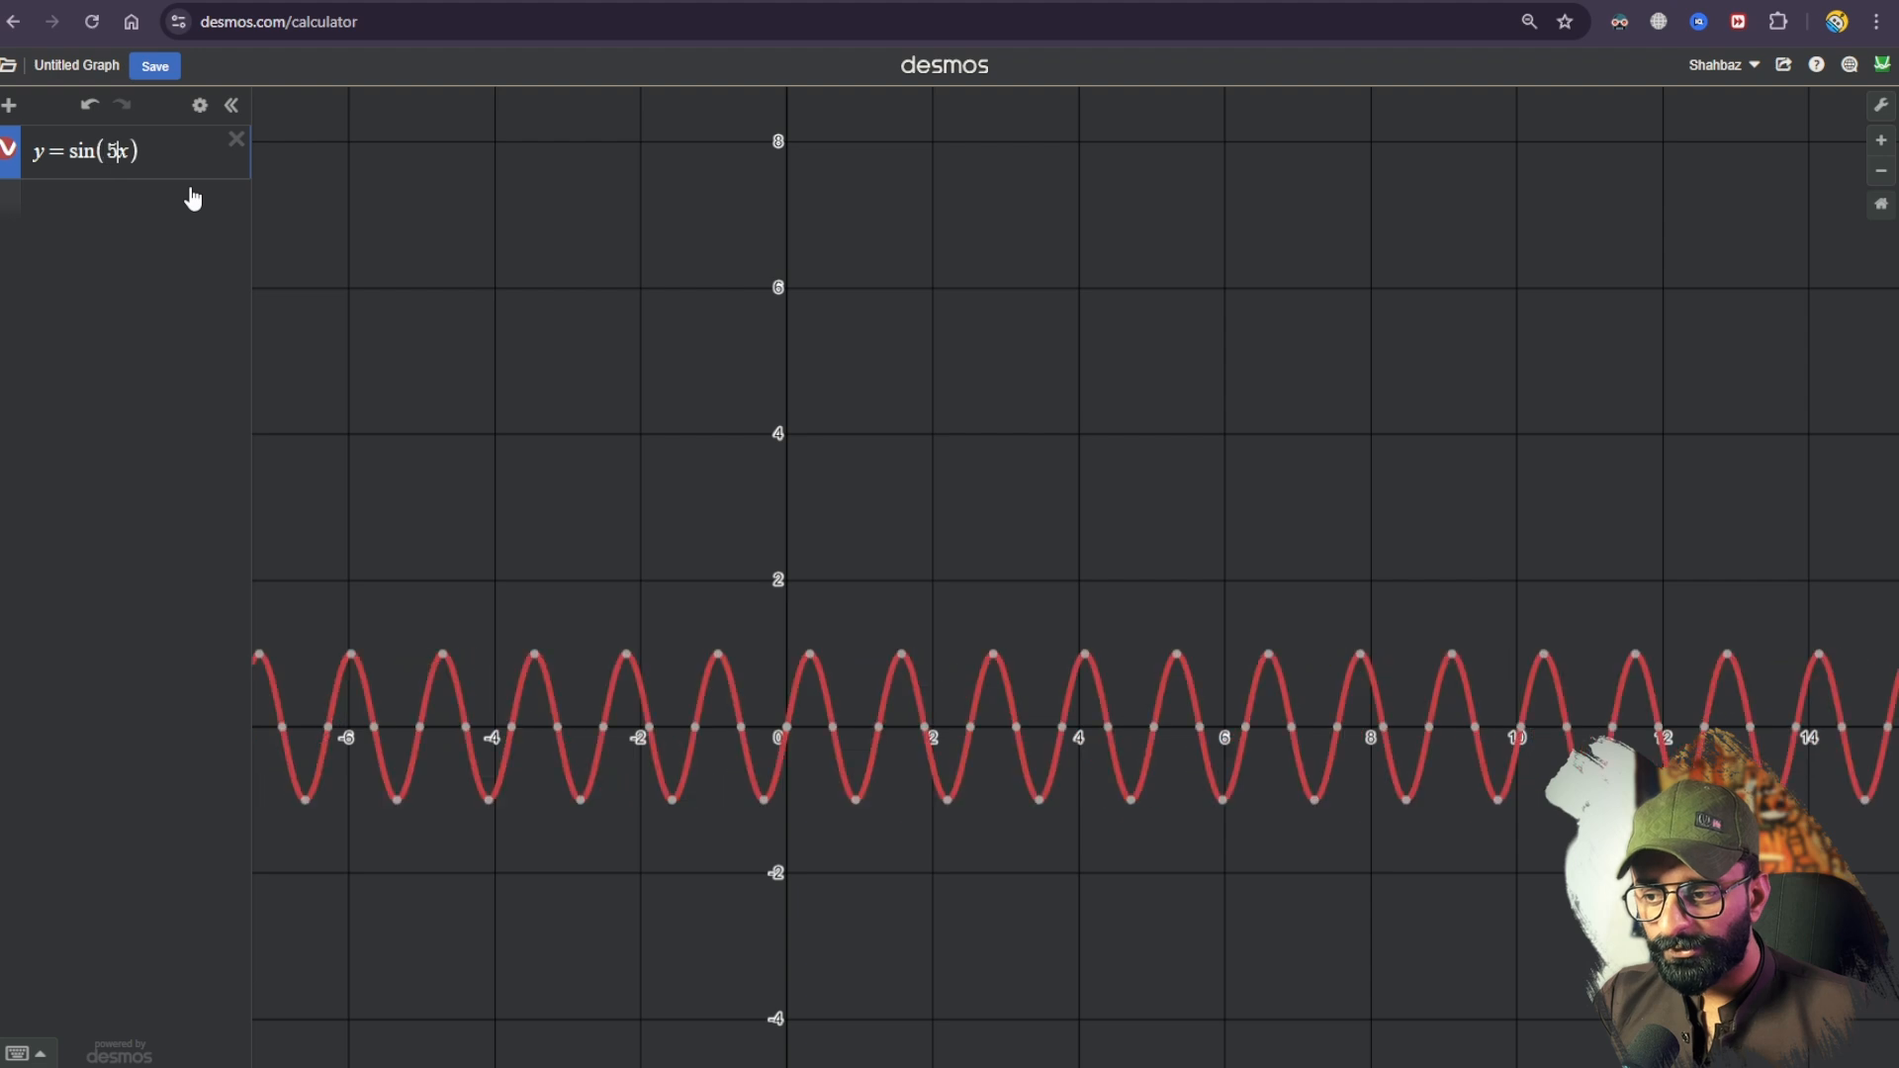
{"action": "key", "text": "BackSpace"}
{"action": "type", "text": "6"}
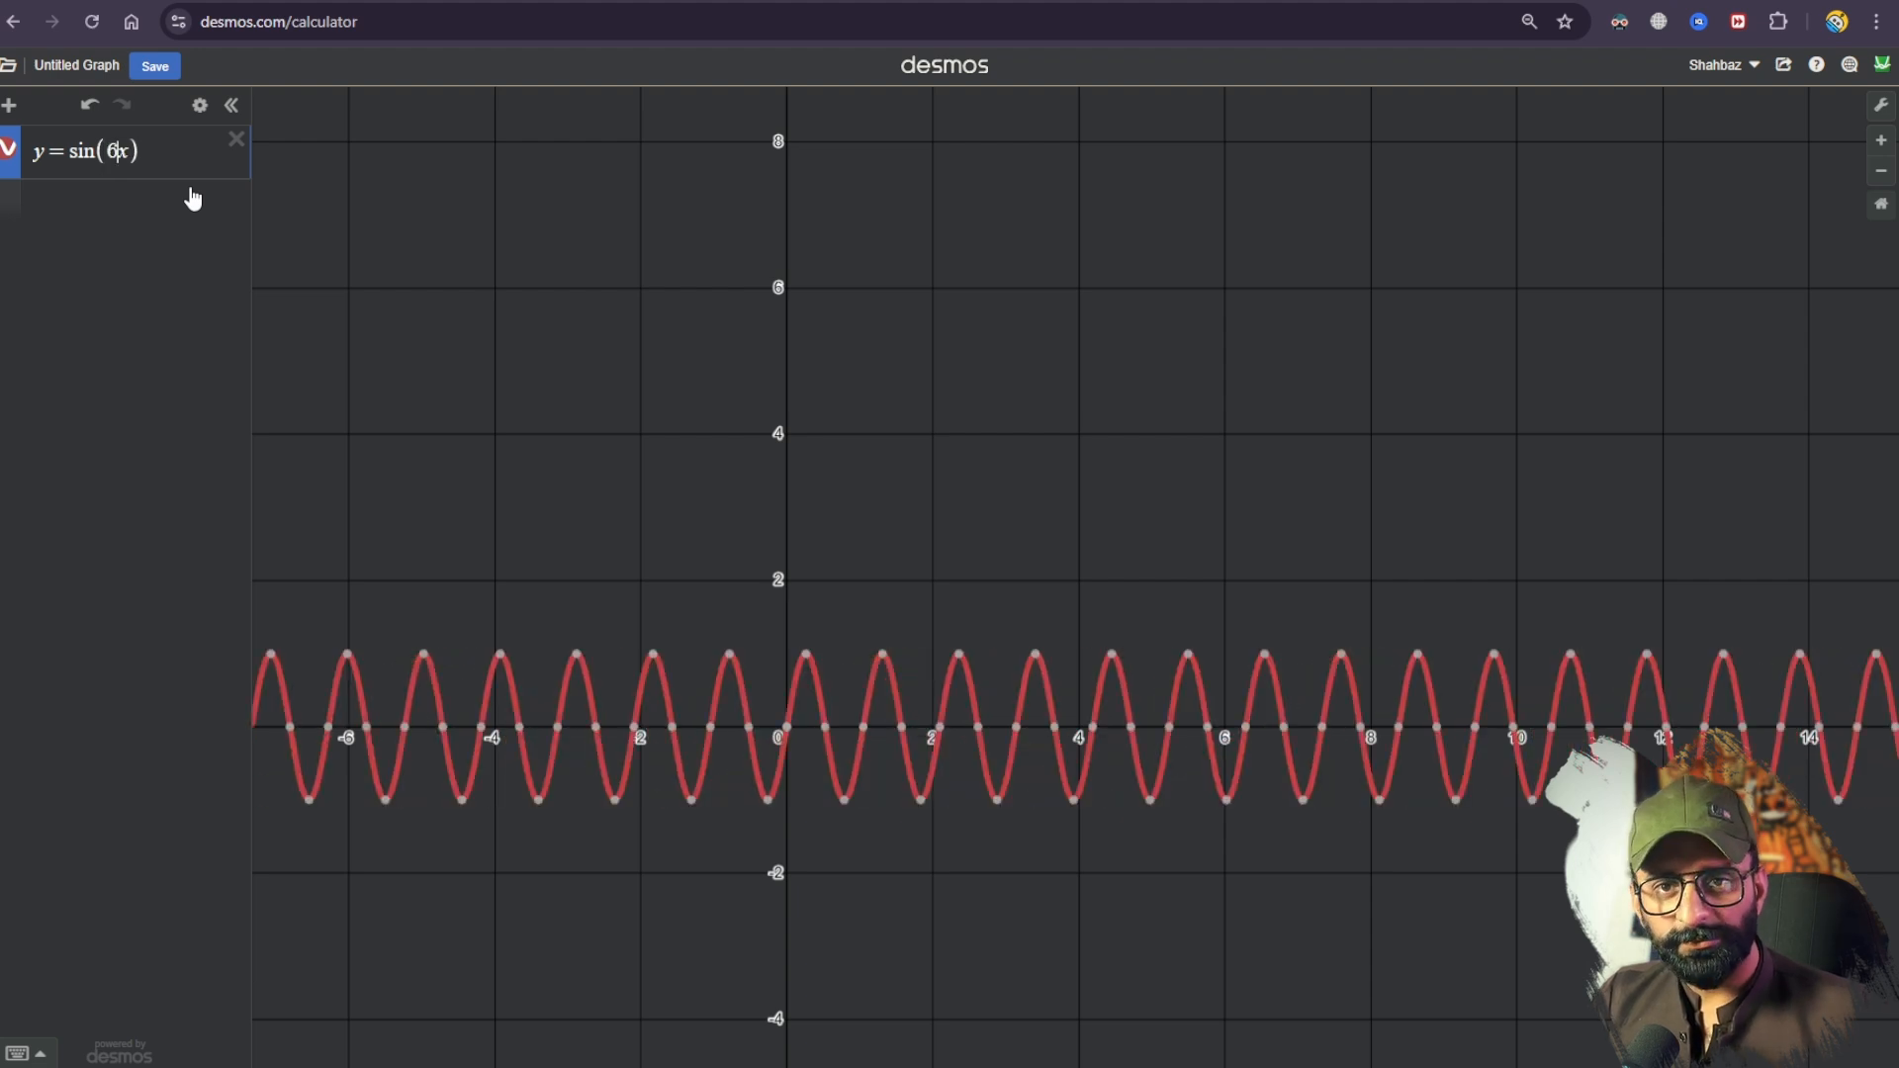
{"action": "key", "text": "BackSpace"}
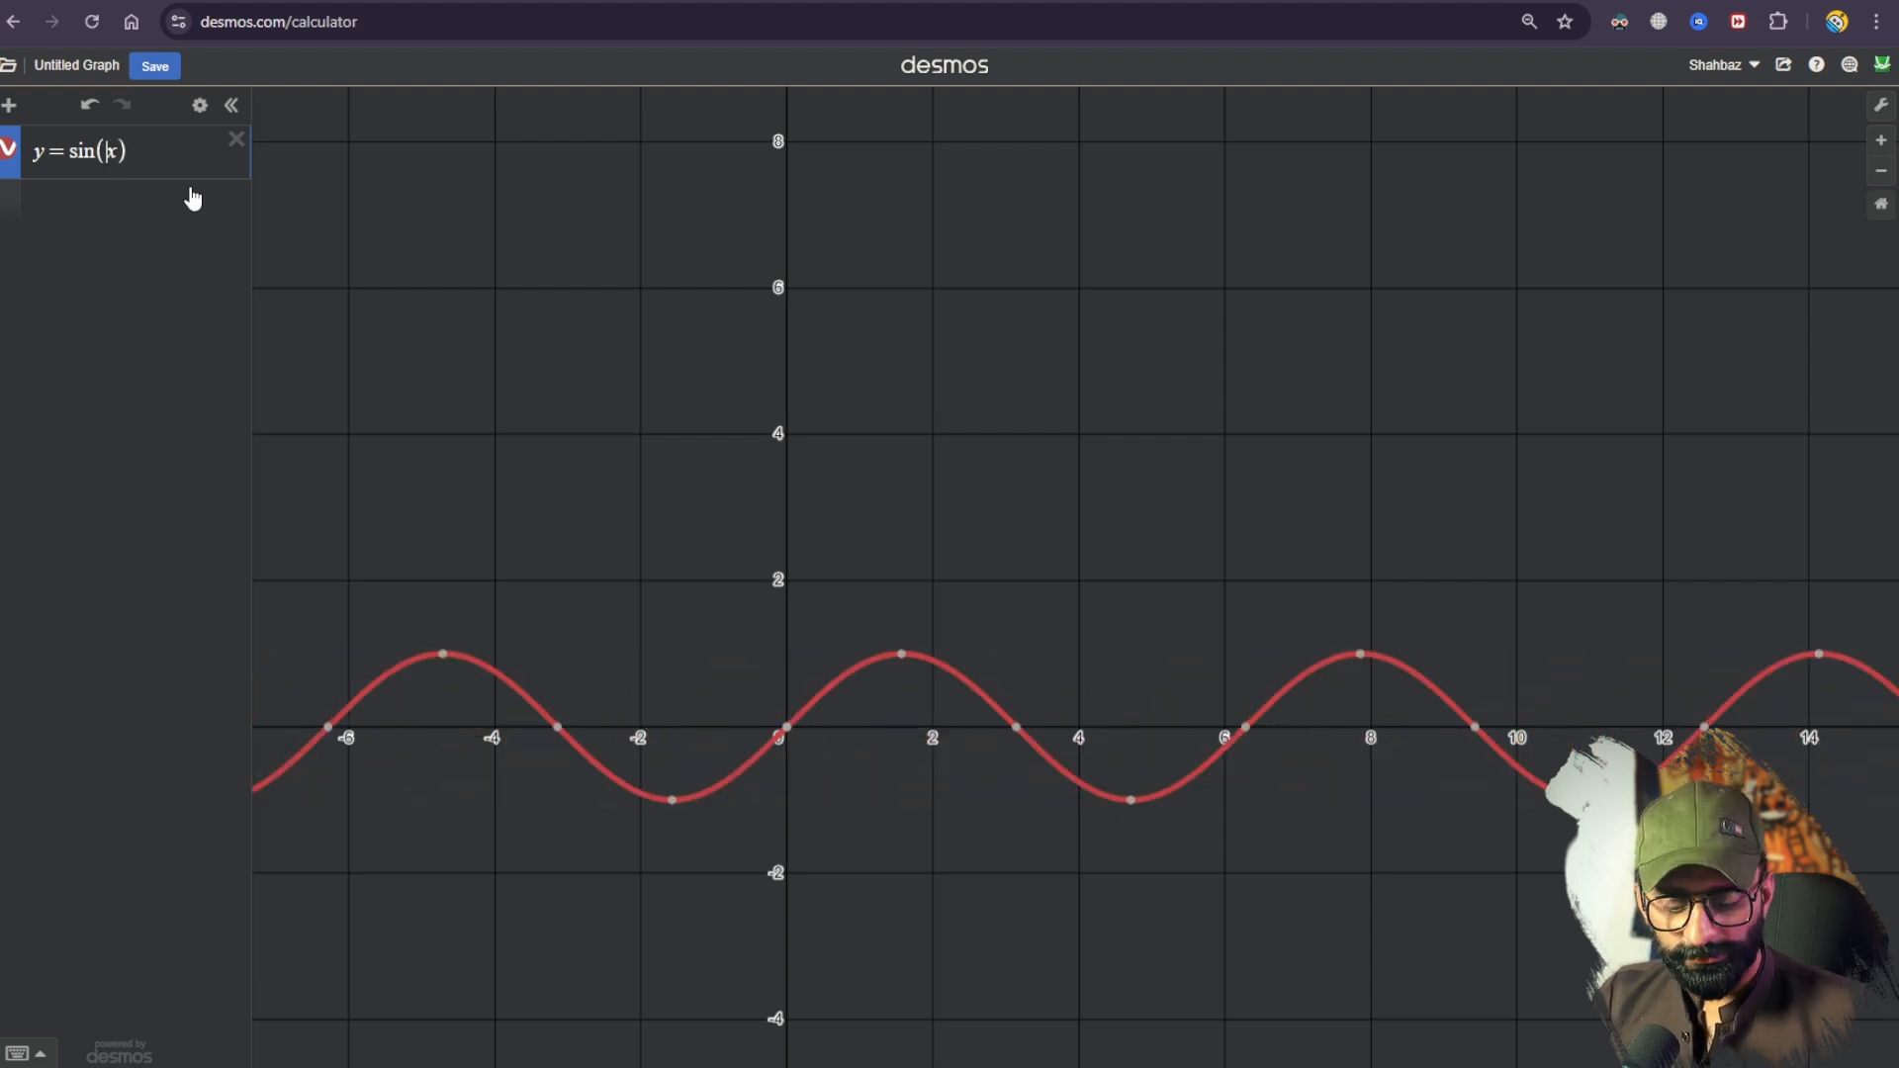
Step: Multiply x by a variable a inside the sine, add a slider for it and set a to 8.7
{"action": "type", "text": "a"}
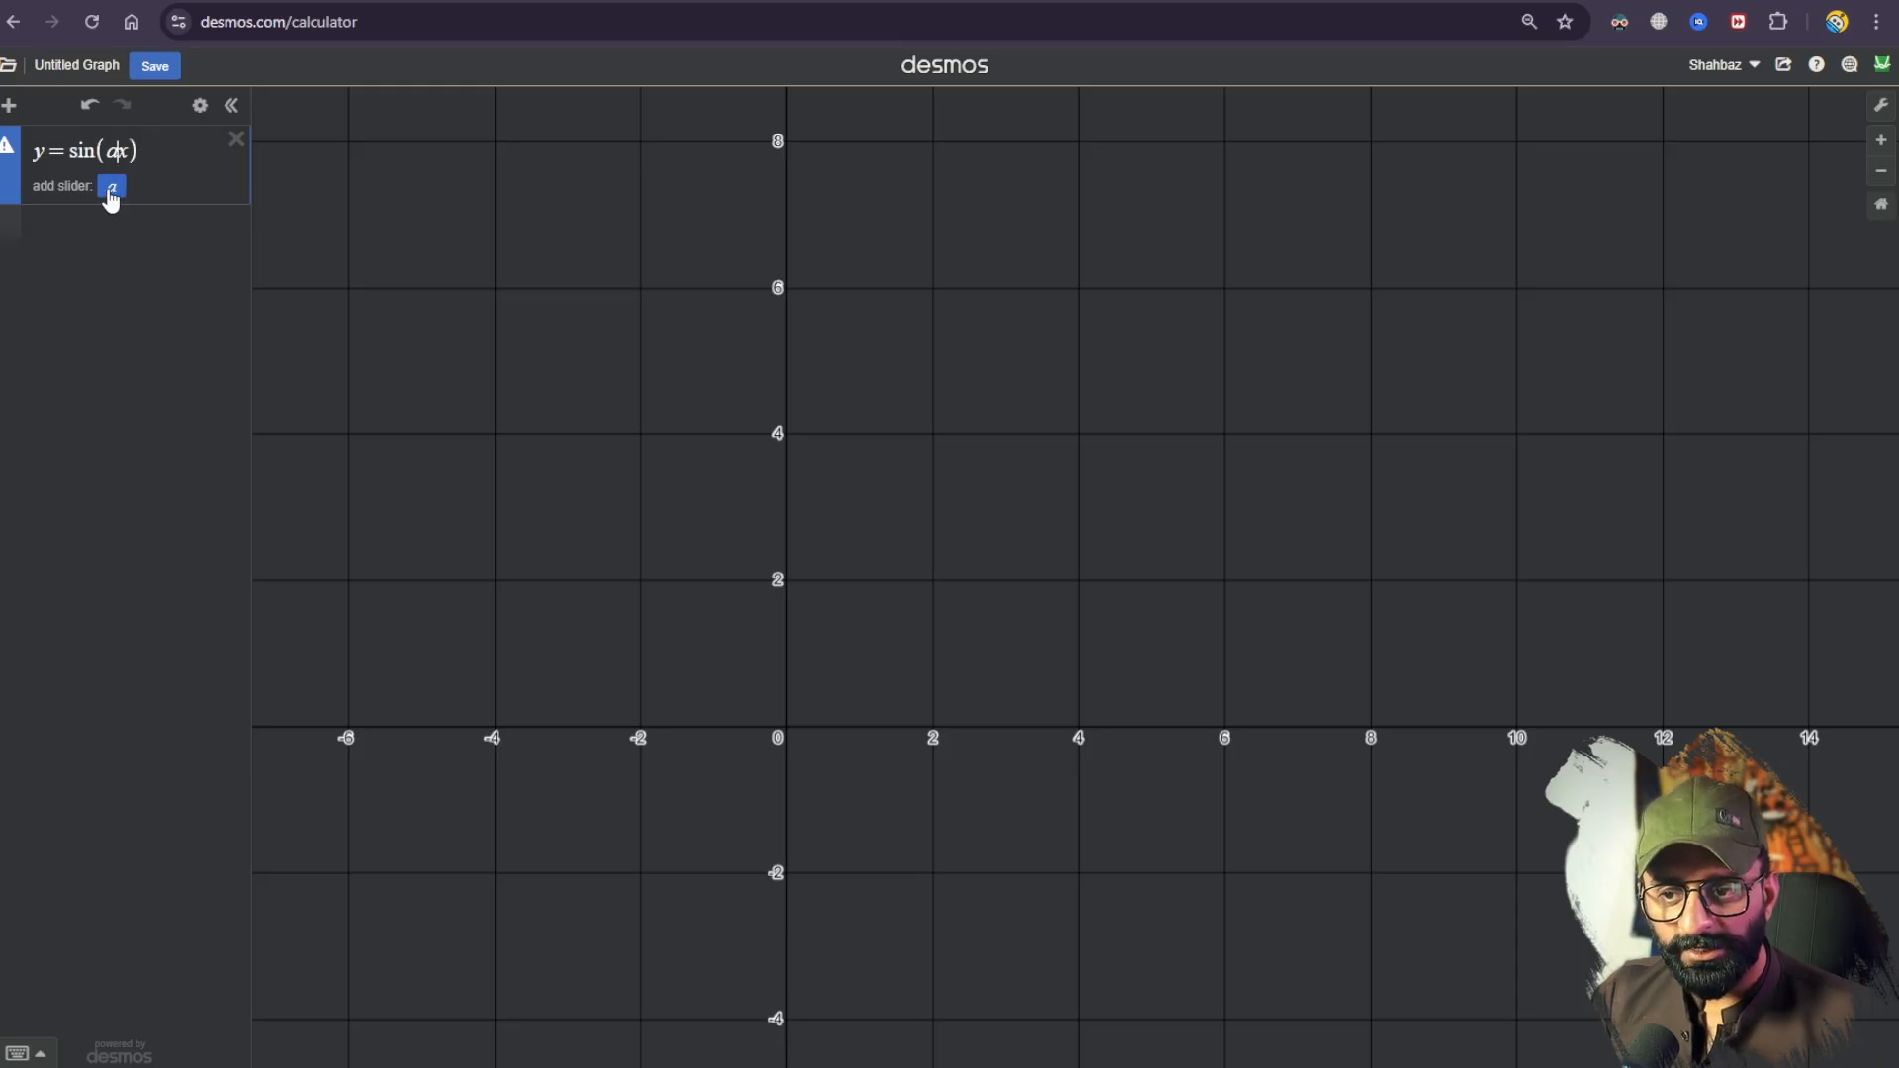
{"action": "left_click", "coordinate": [111, 188]}
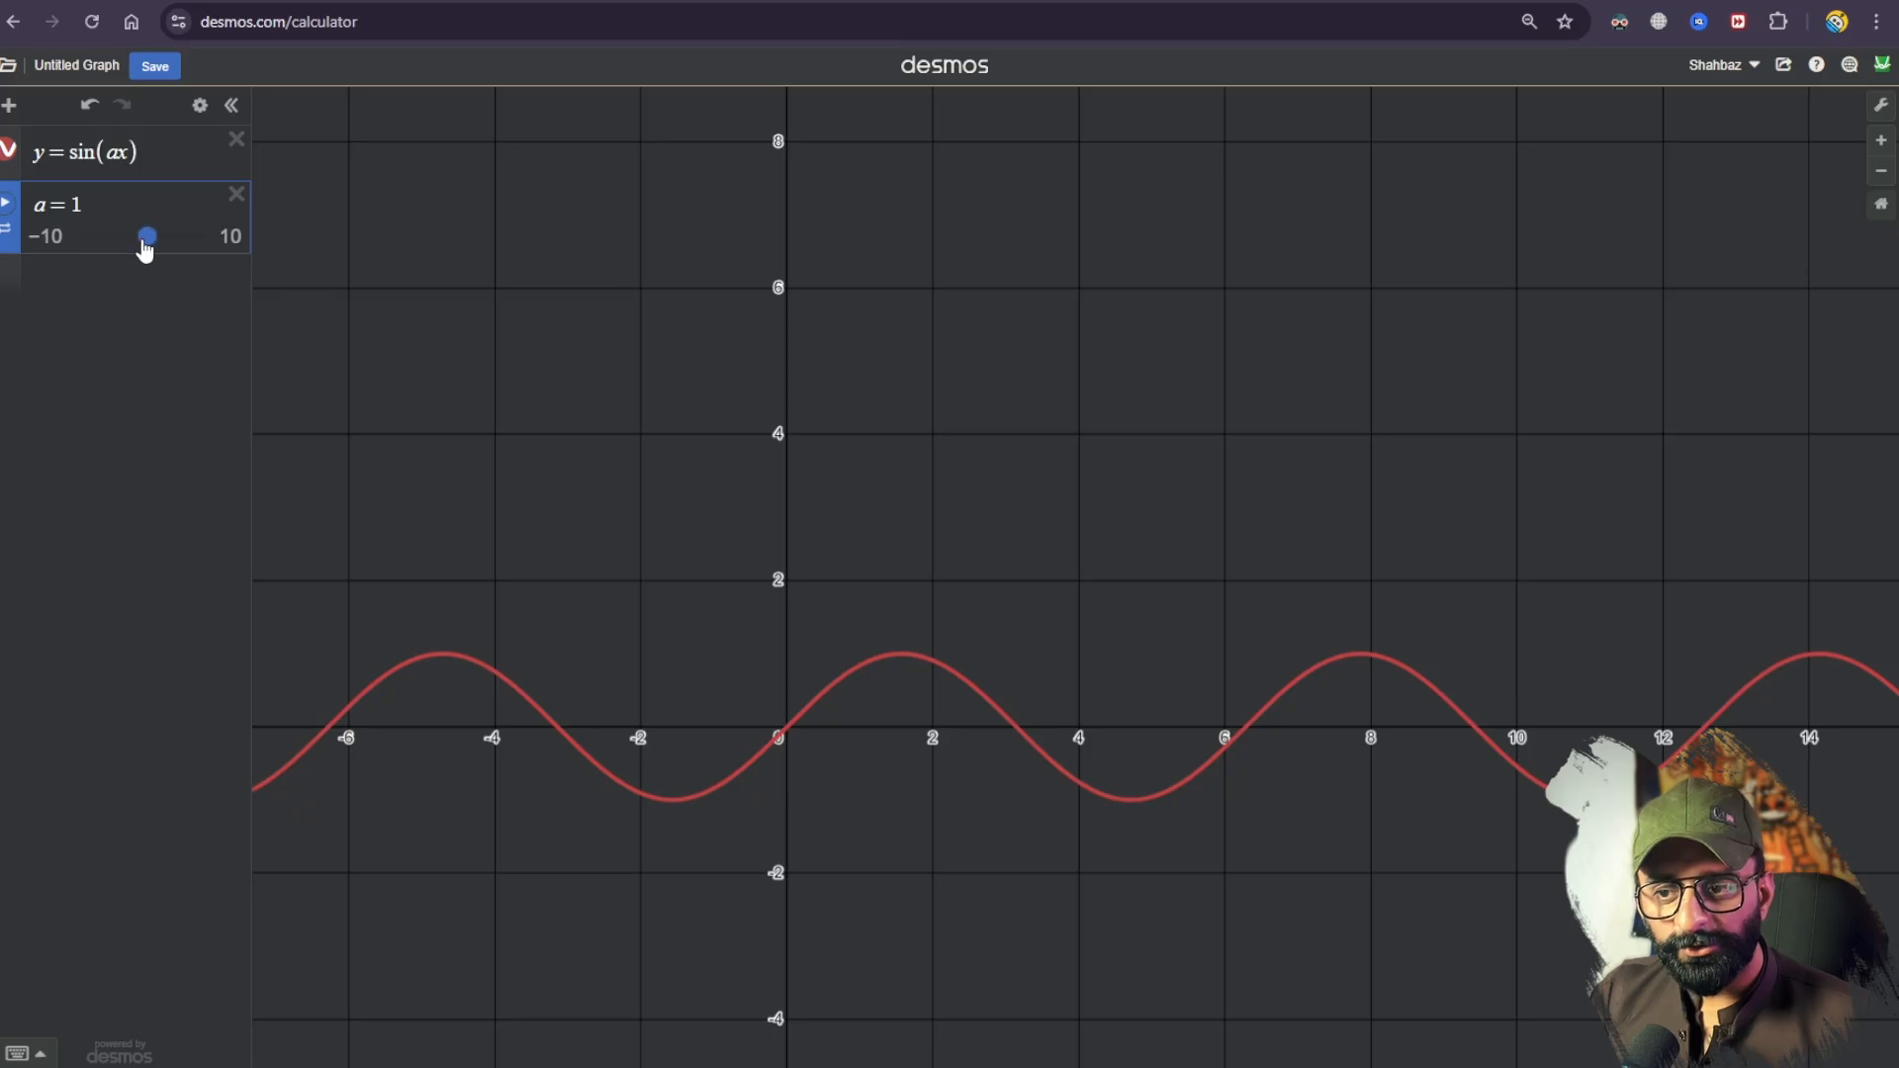
{"action": "left_click_drag", "start_coordinate": [147, 248], "coordinate": [198, 247]}
Step: Multiply sin(ax) by b, add a slider with b set to 2.3, and lower the value of a
{"action": "left_click", "coordinate": [169, 163]}
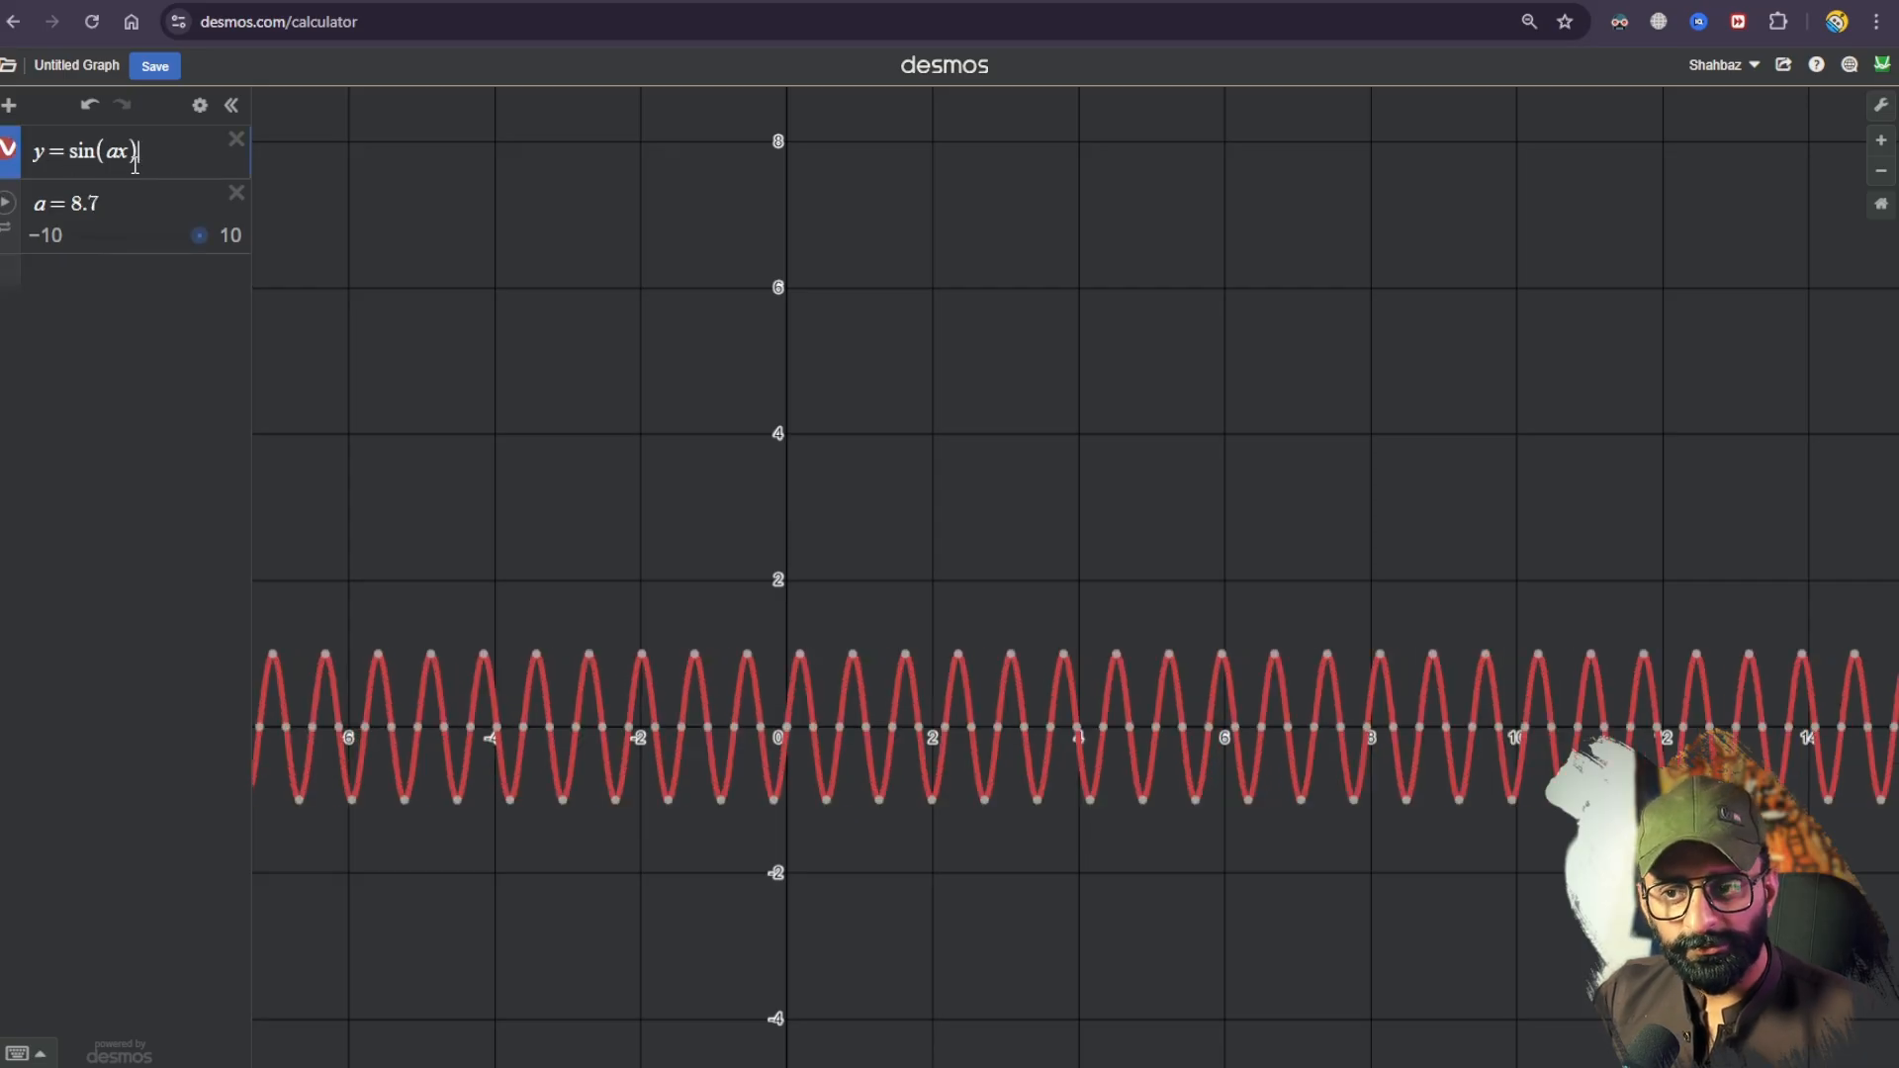
{"action": "type", "text": "*b"}
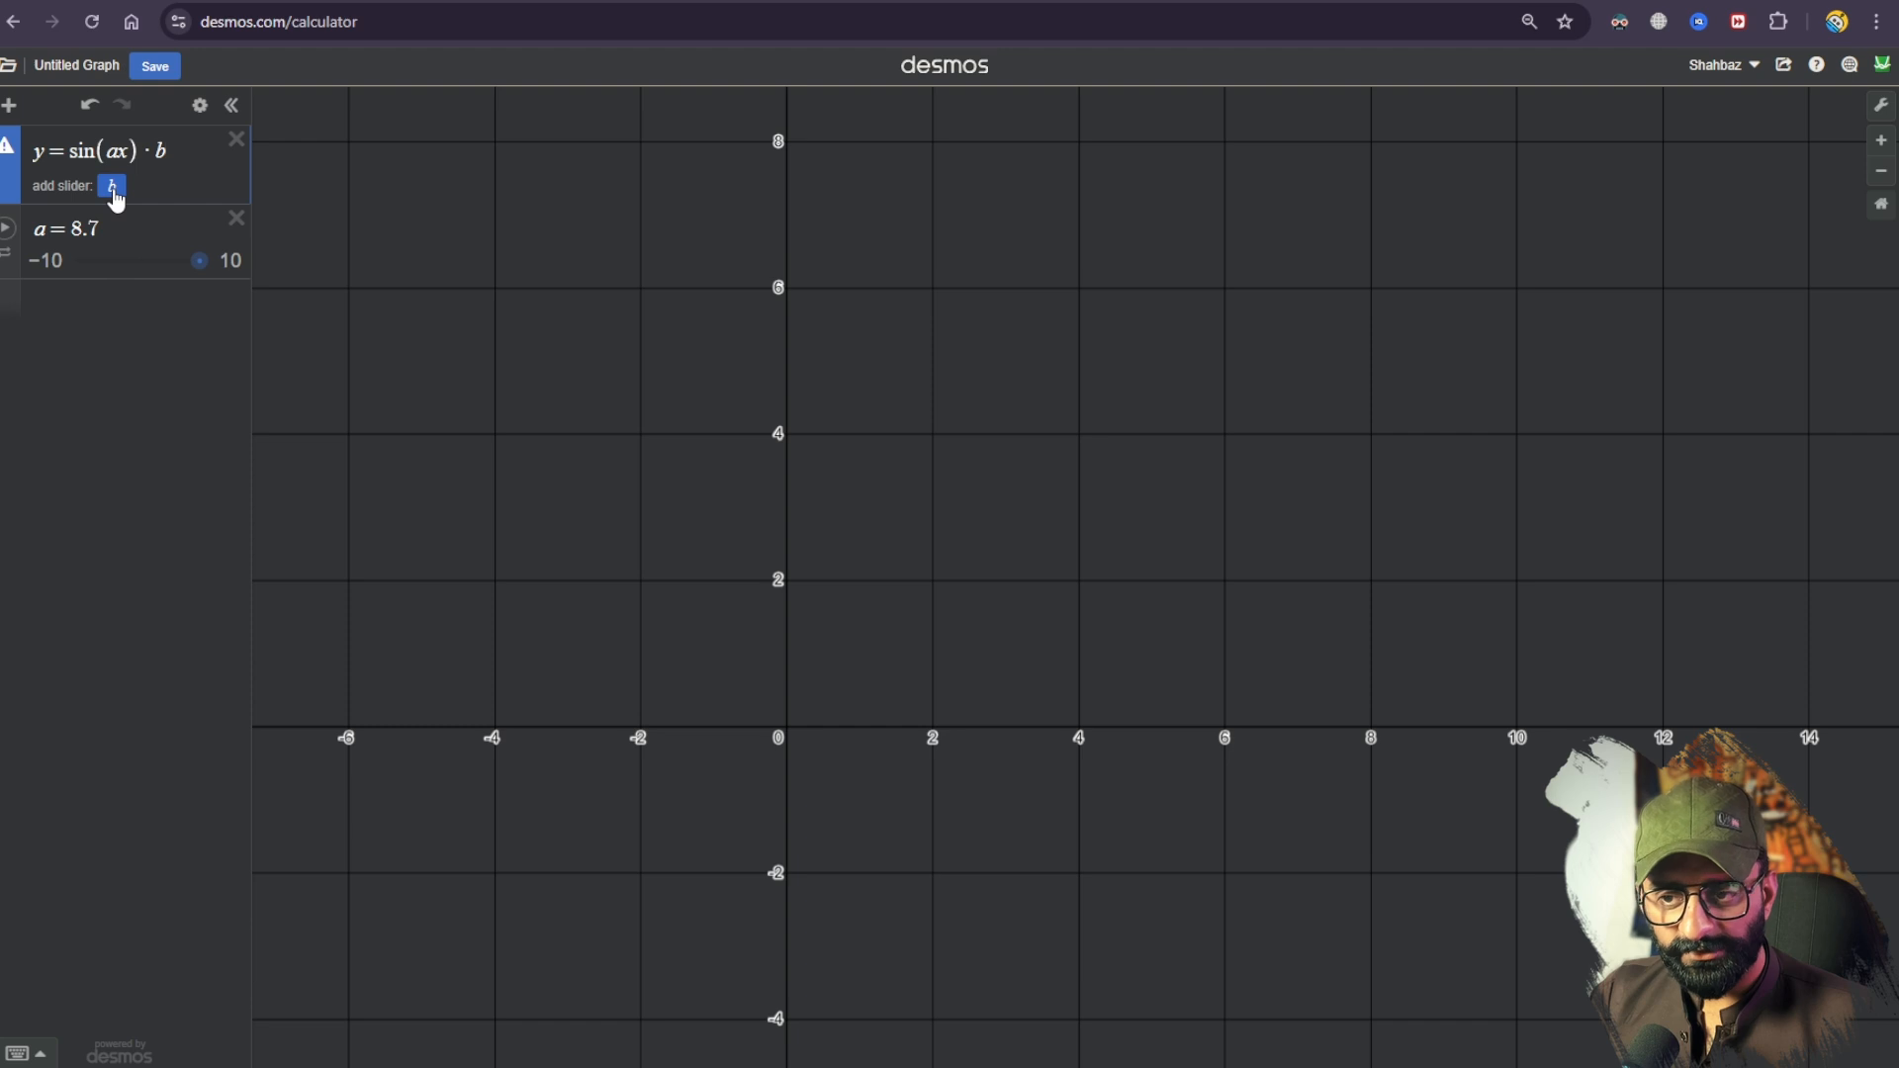
{"action": "left_click", "coordinate": [113, 187]}
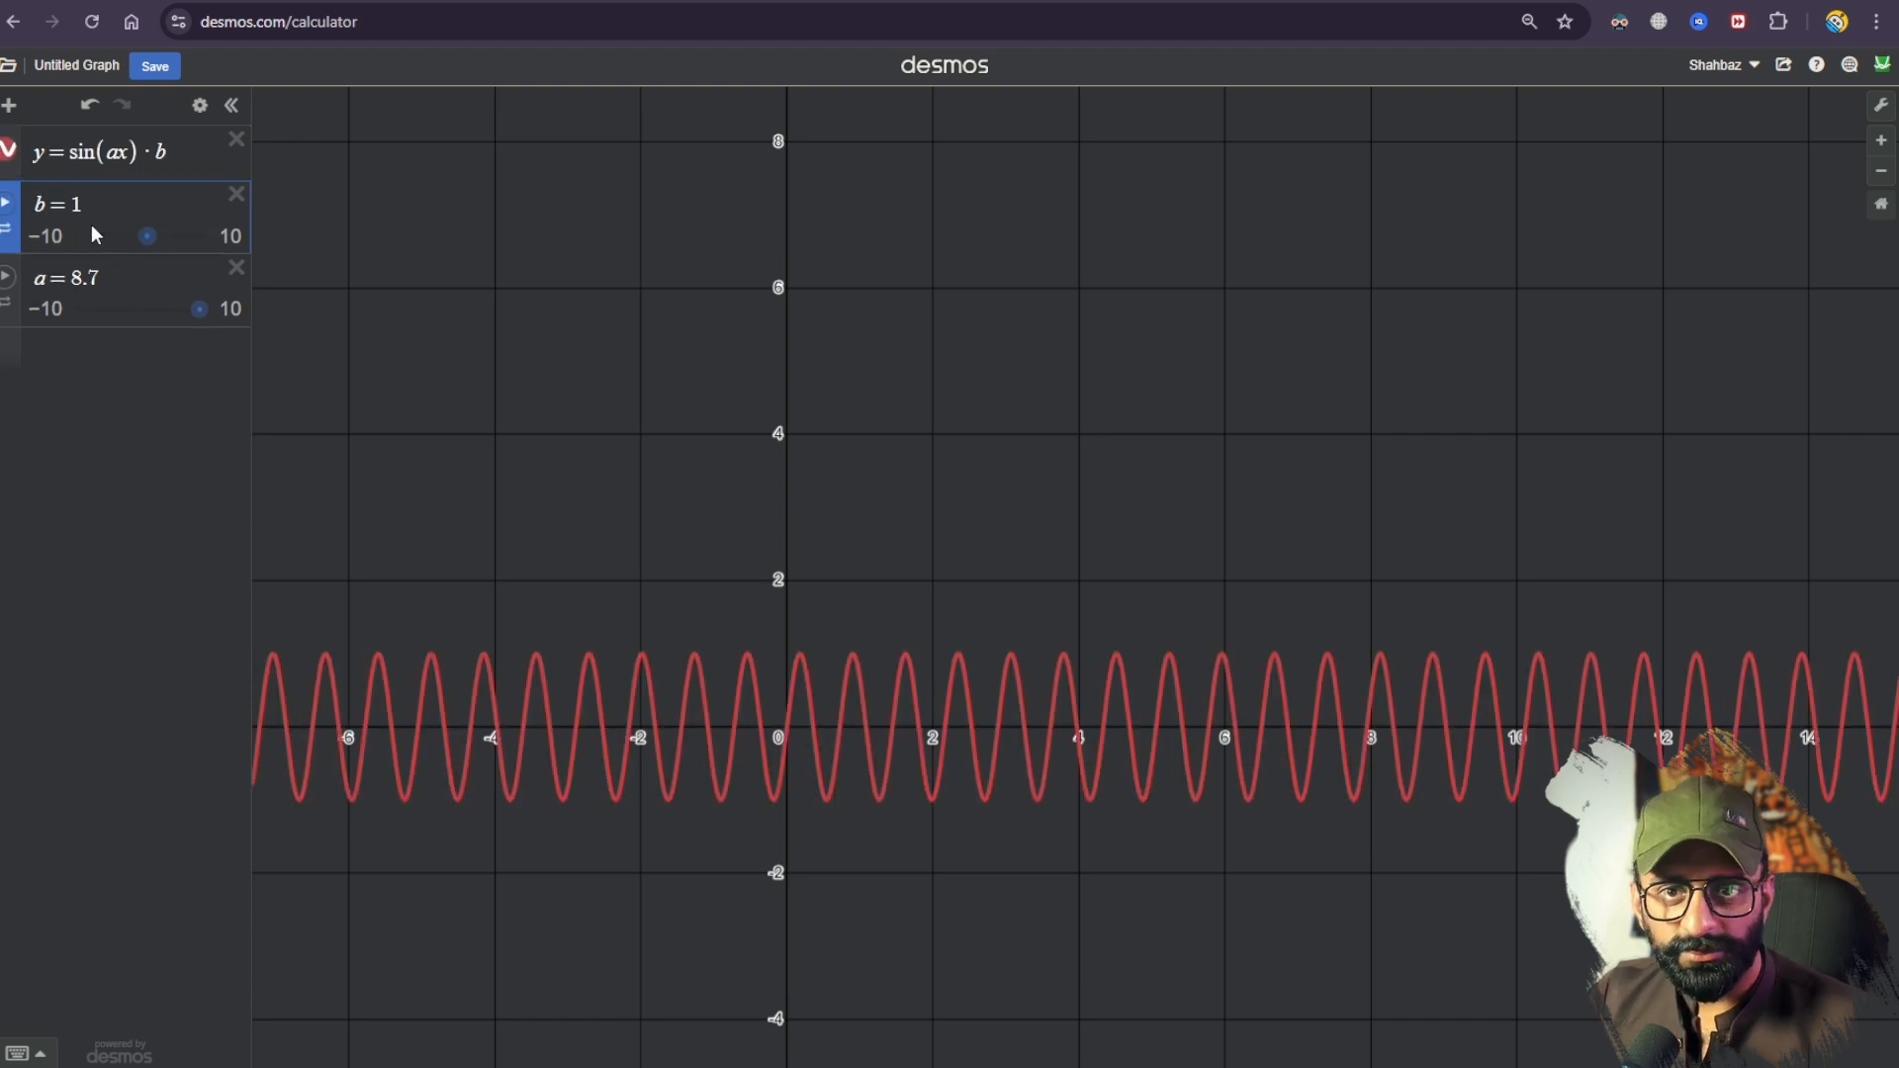
{"action": "left_click_drag", "start_coordinate": [147, 236], "coordinate": [145, 236]}
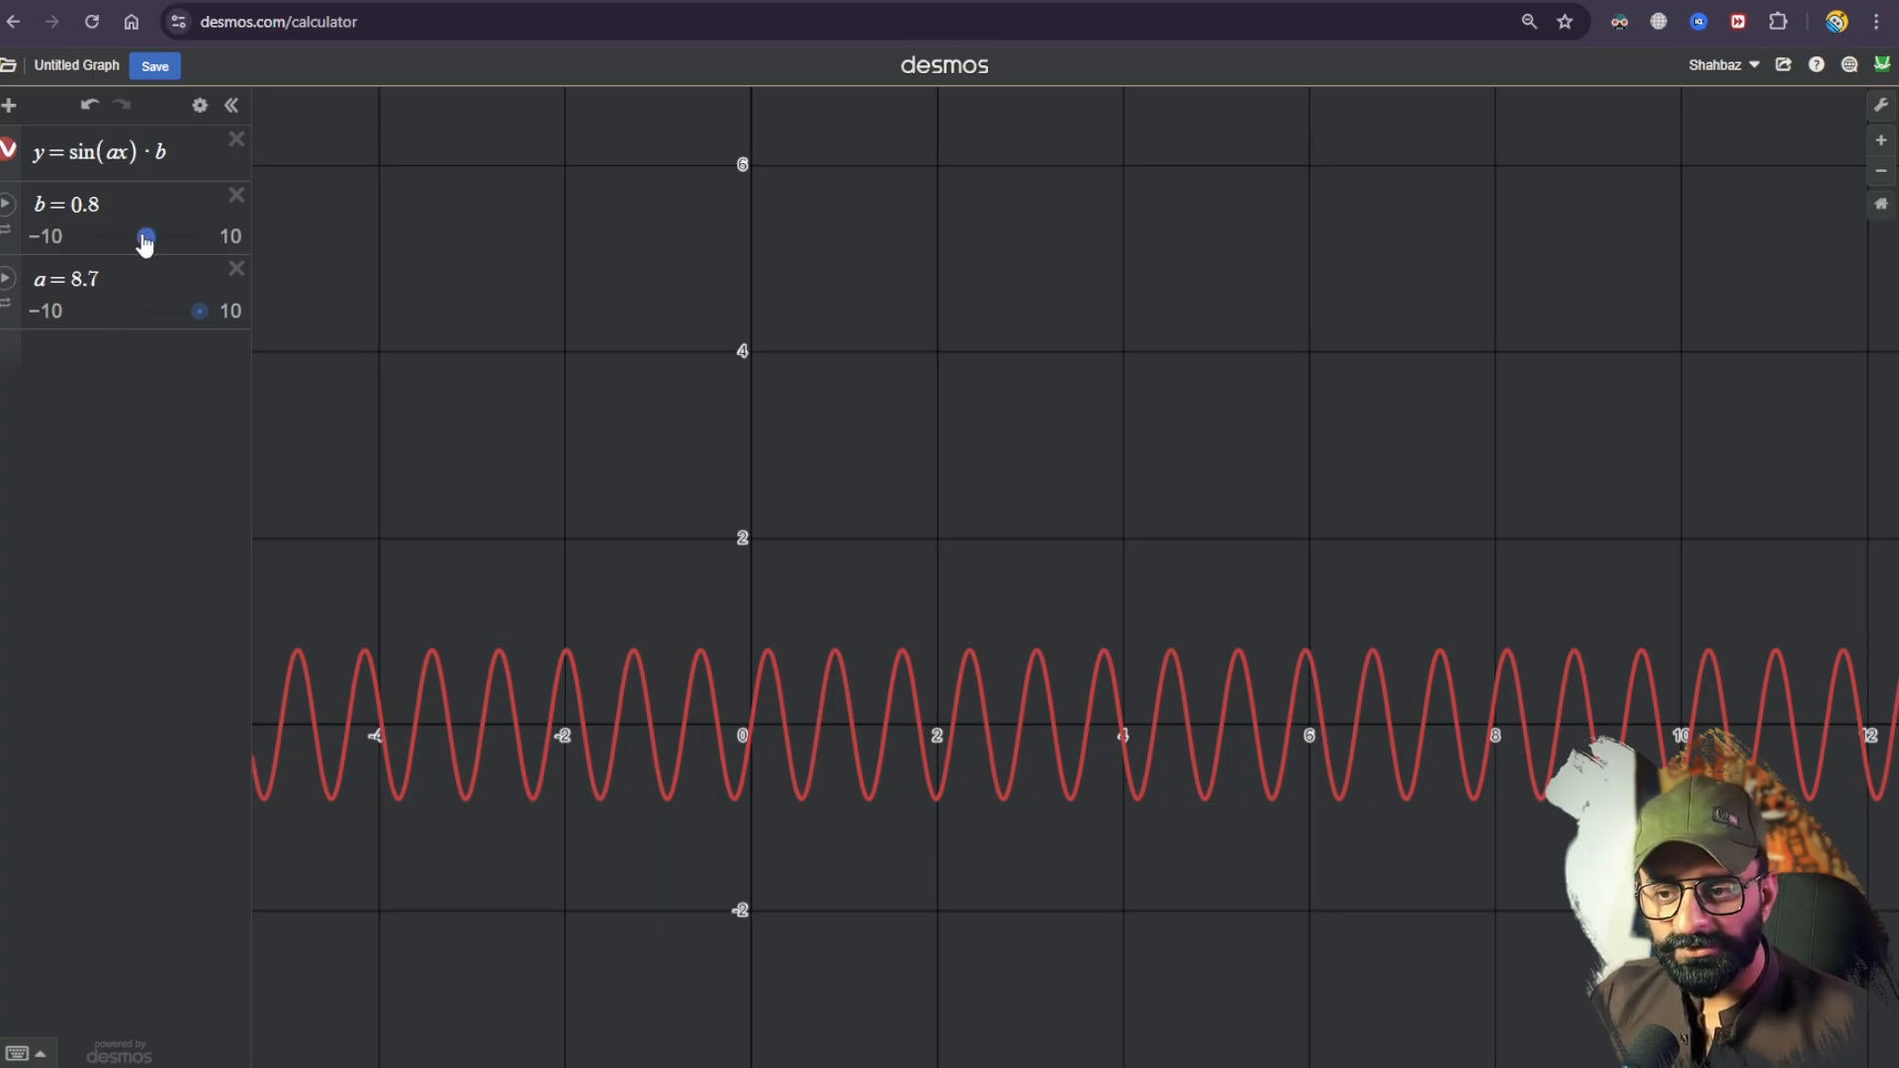
{"action": "left_click_drag", "start_coordinate": [146, 242], "coordinate": [155, 242]}
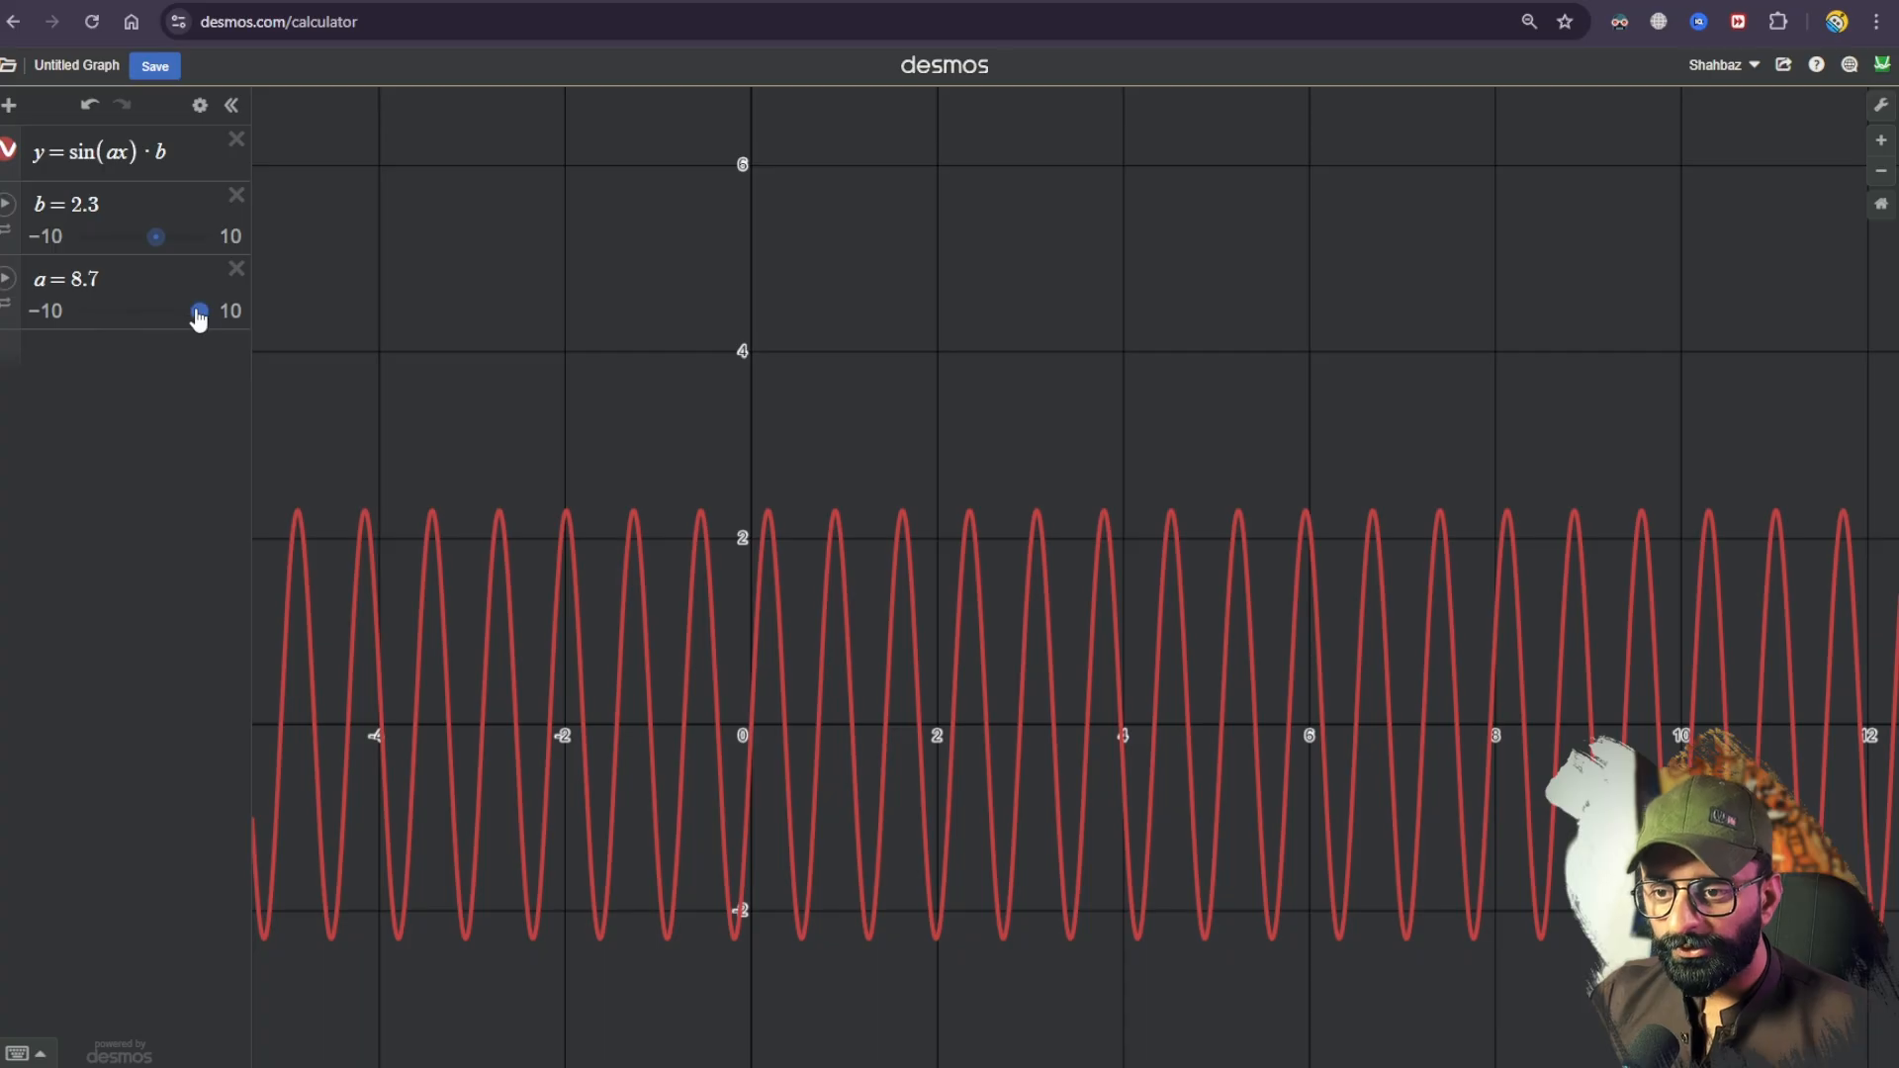
{"action": "mouse_move", "coordinate": [197, 312]}
{"action": "left_mouse_down"}
{"action": "mouse_move", "coordinate": [141, 316]}
{"action": "mouse_move", "coordinate": [161, 310]}
{"action": "left_mouse_up"}
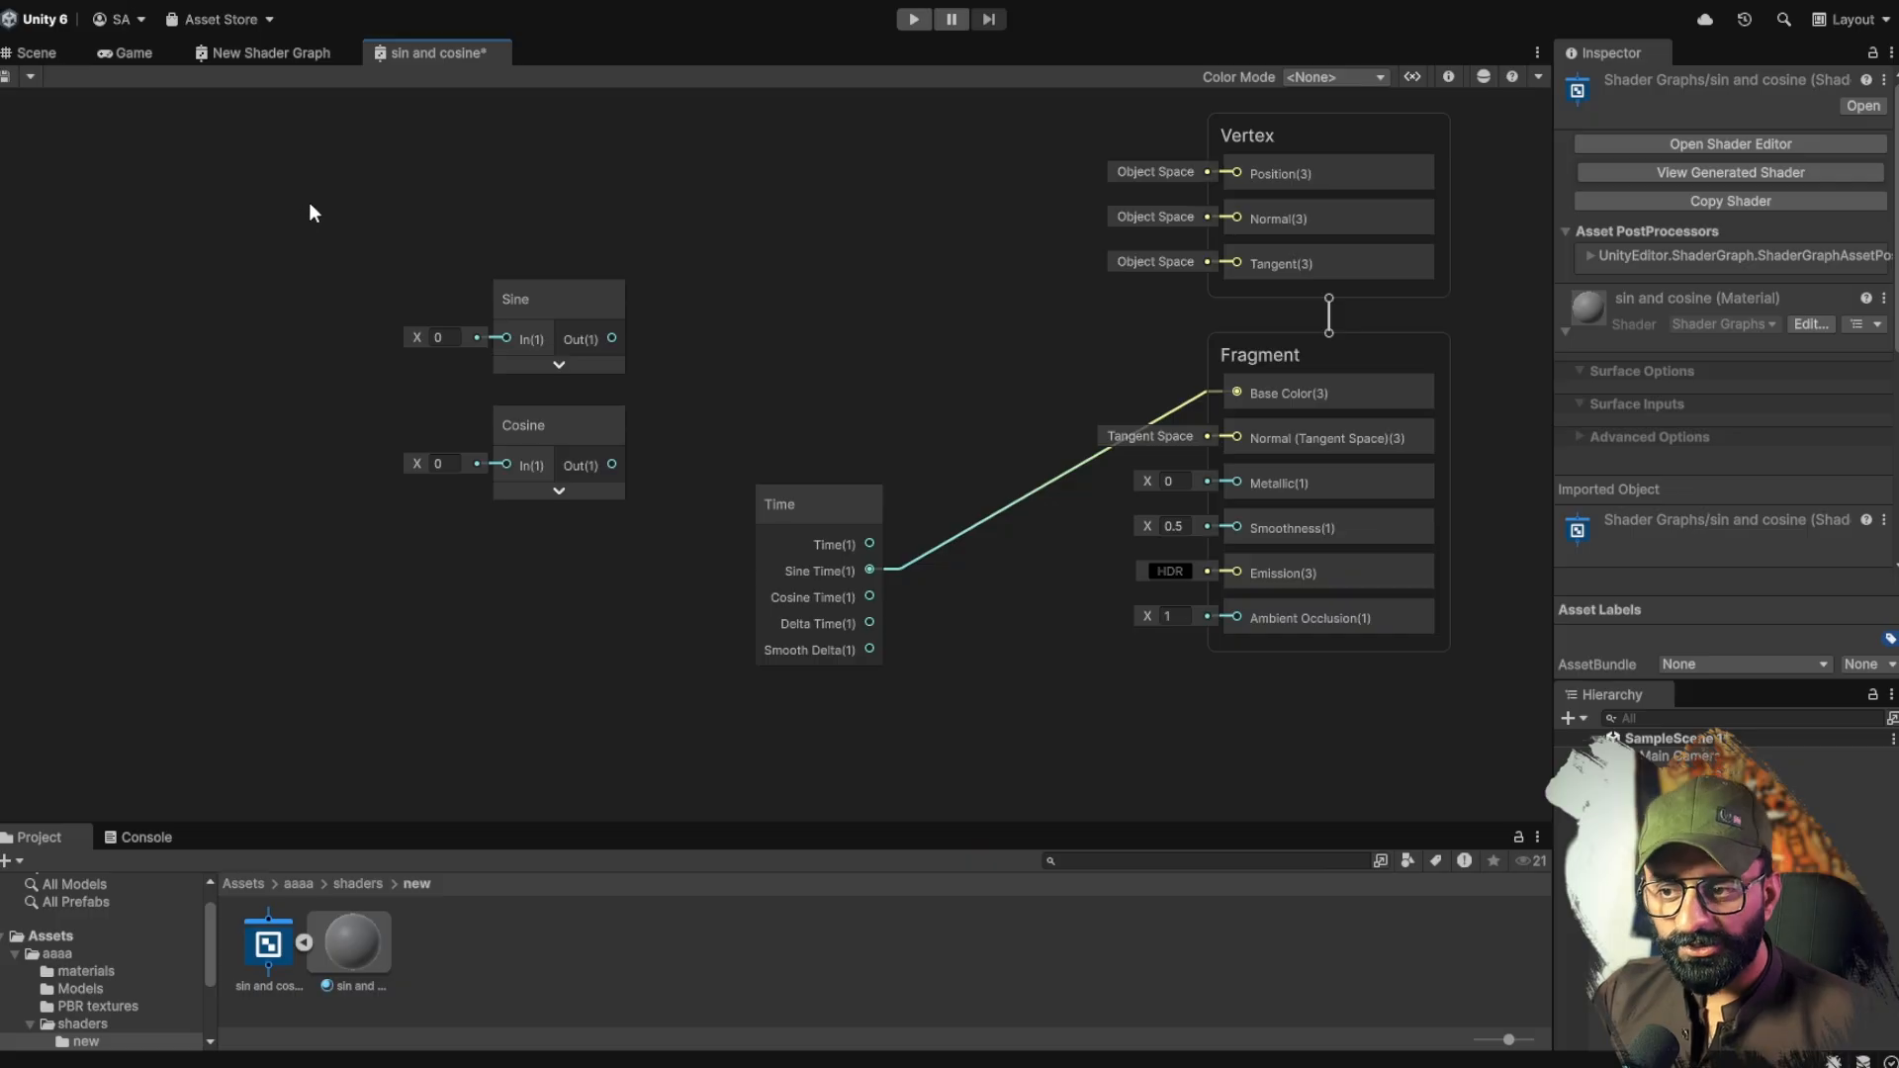
Step: Switch to Unity, add a second Time node feeding the Sine node's input, and connect the Sine output to Base Color
{"action": "left_click_drag", "start_coordinate": [301, 203], "coordinate": [649, 386]}
{"action": "left_click", "coordinate": [488, 358]}
{"action": "key", "text": "ctrl+v"}
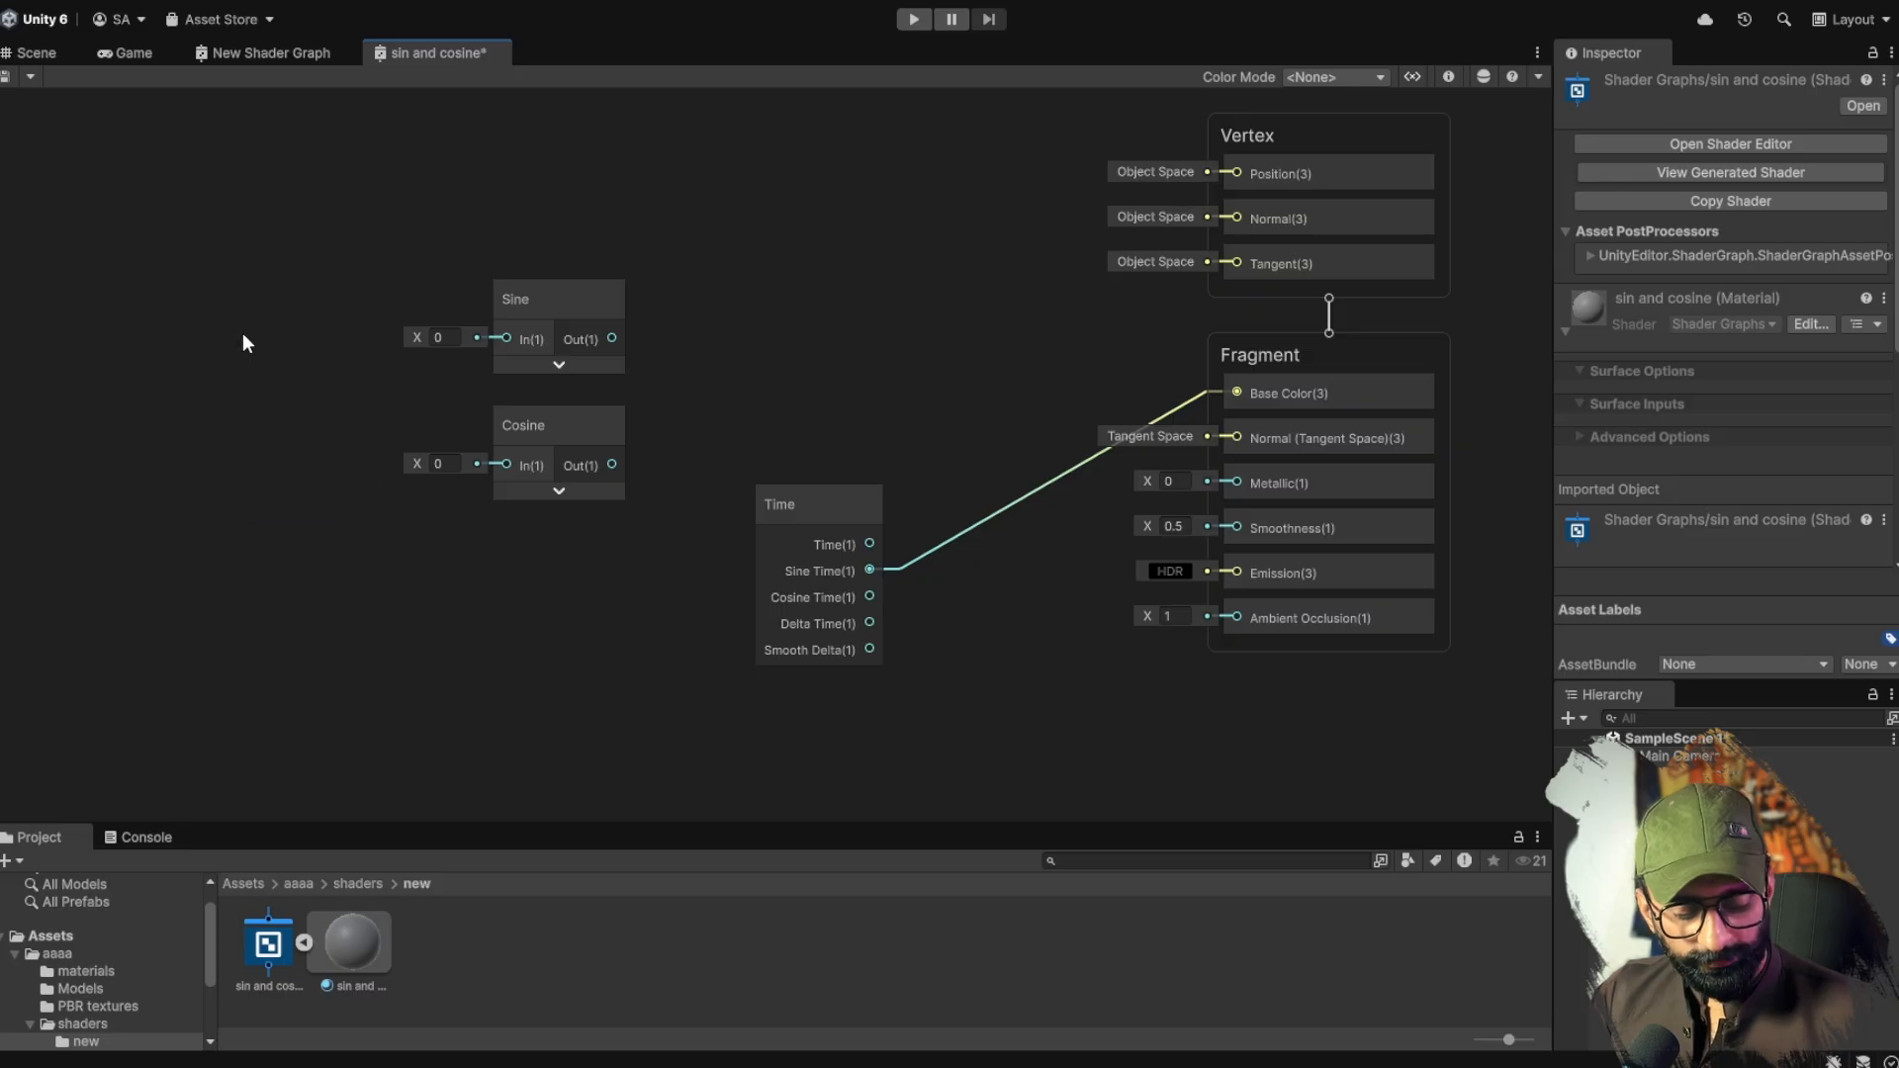
{"action": "left_click_drag", "start_coordinate": [362, 396], "coordinate": [1236, 393]}
{"action": "left_click", "coordinate": [329, 363]}
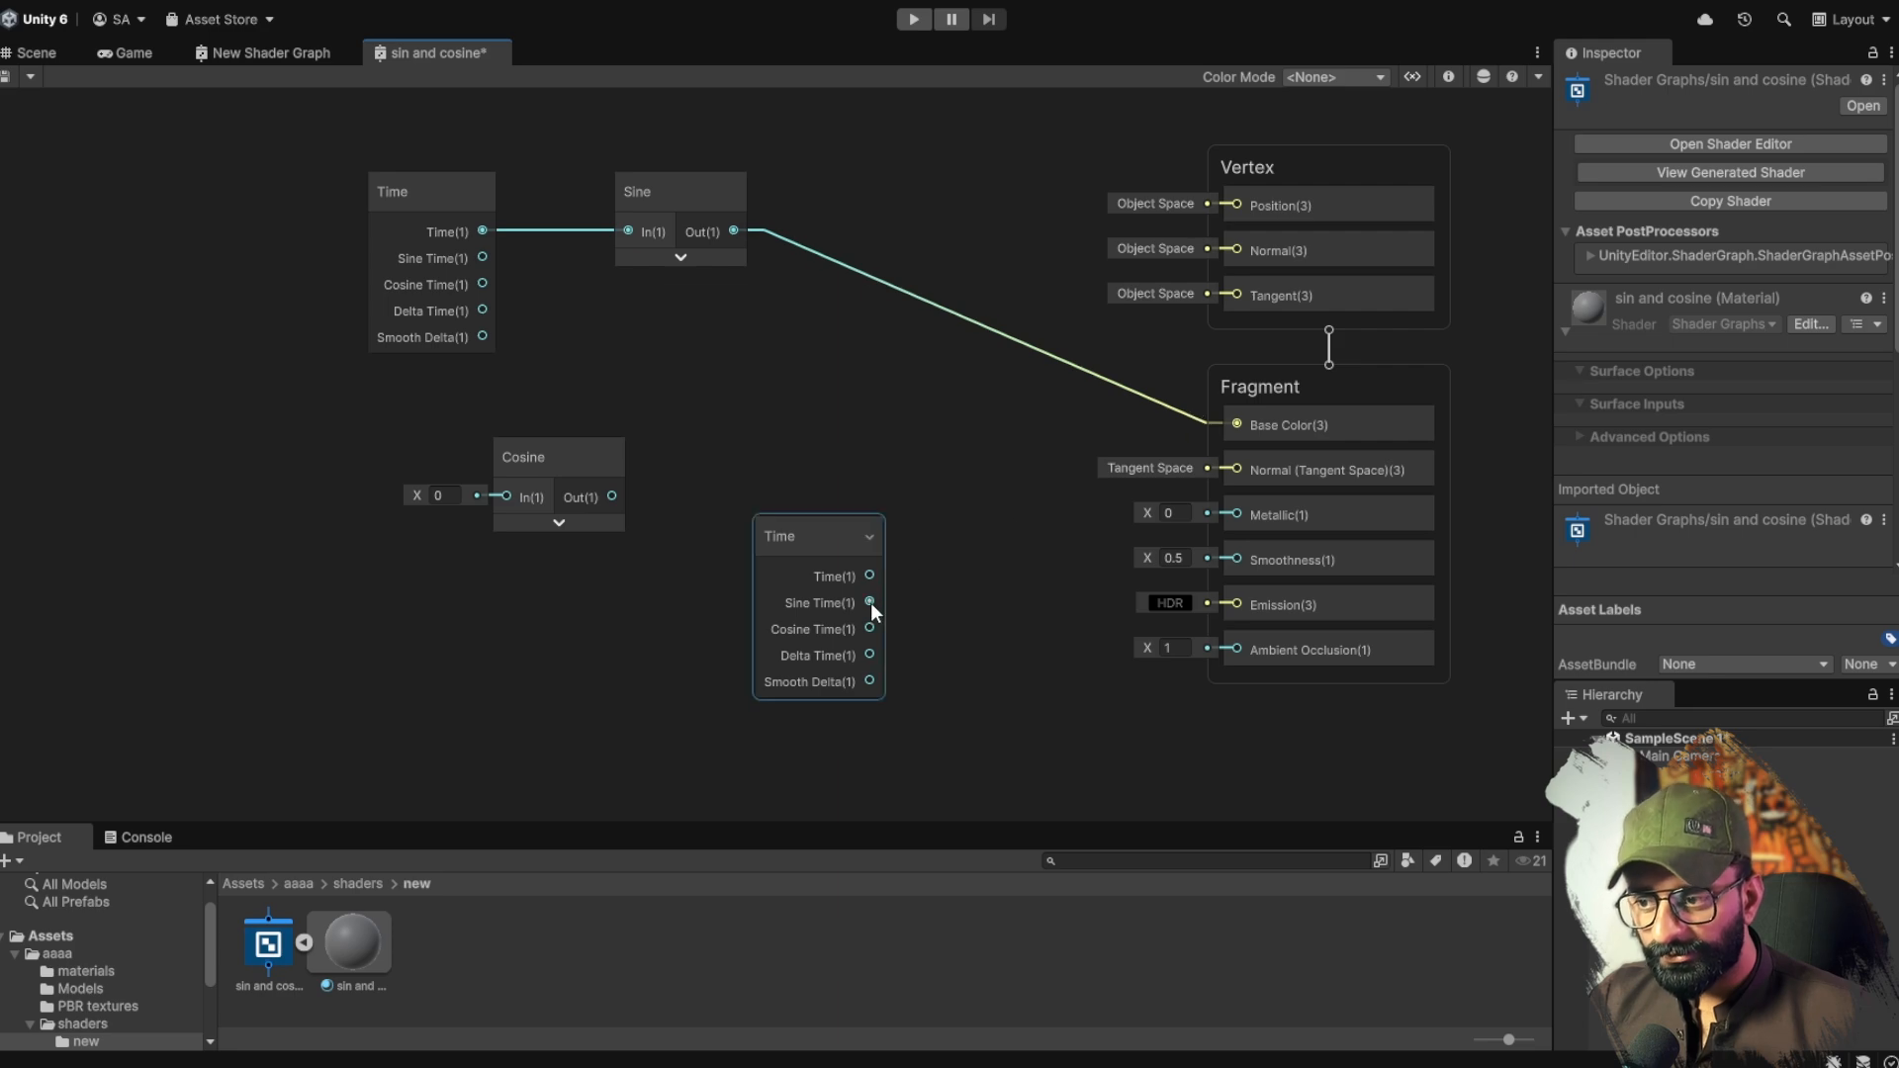
Step: Reconnect Base Color to the Sine Time output of the lower Time node
{"action": "left_click_drag", "start_coordinate": [869, 602], "coordinate": [1242, 419]}
{"action": "left_click_drag", "start_coordinate": [1243, 419], "coordinate": [1238, 423]}
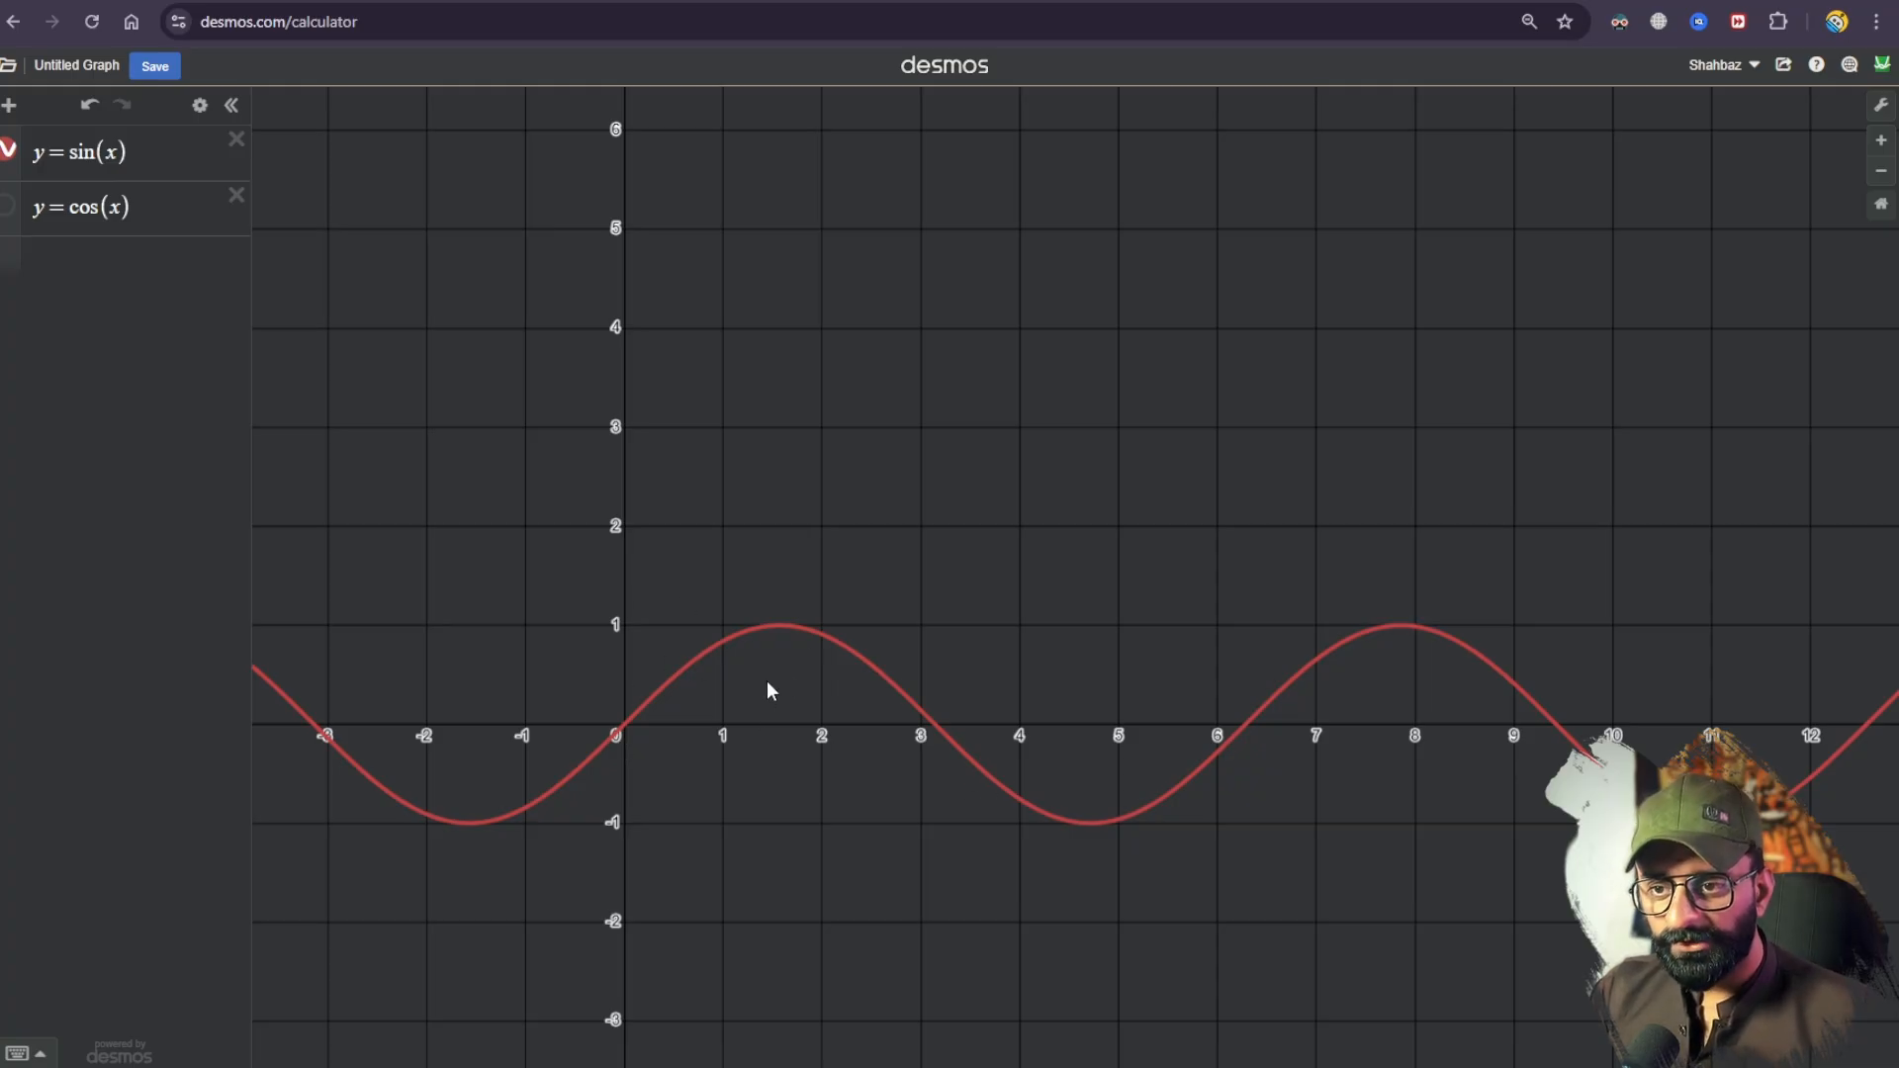
Step: Switch to Desmos and show the y = cos(x) curve alongside the sine curve
{"action": "left_click", "coordinate": [8, 206]}
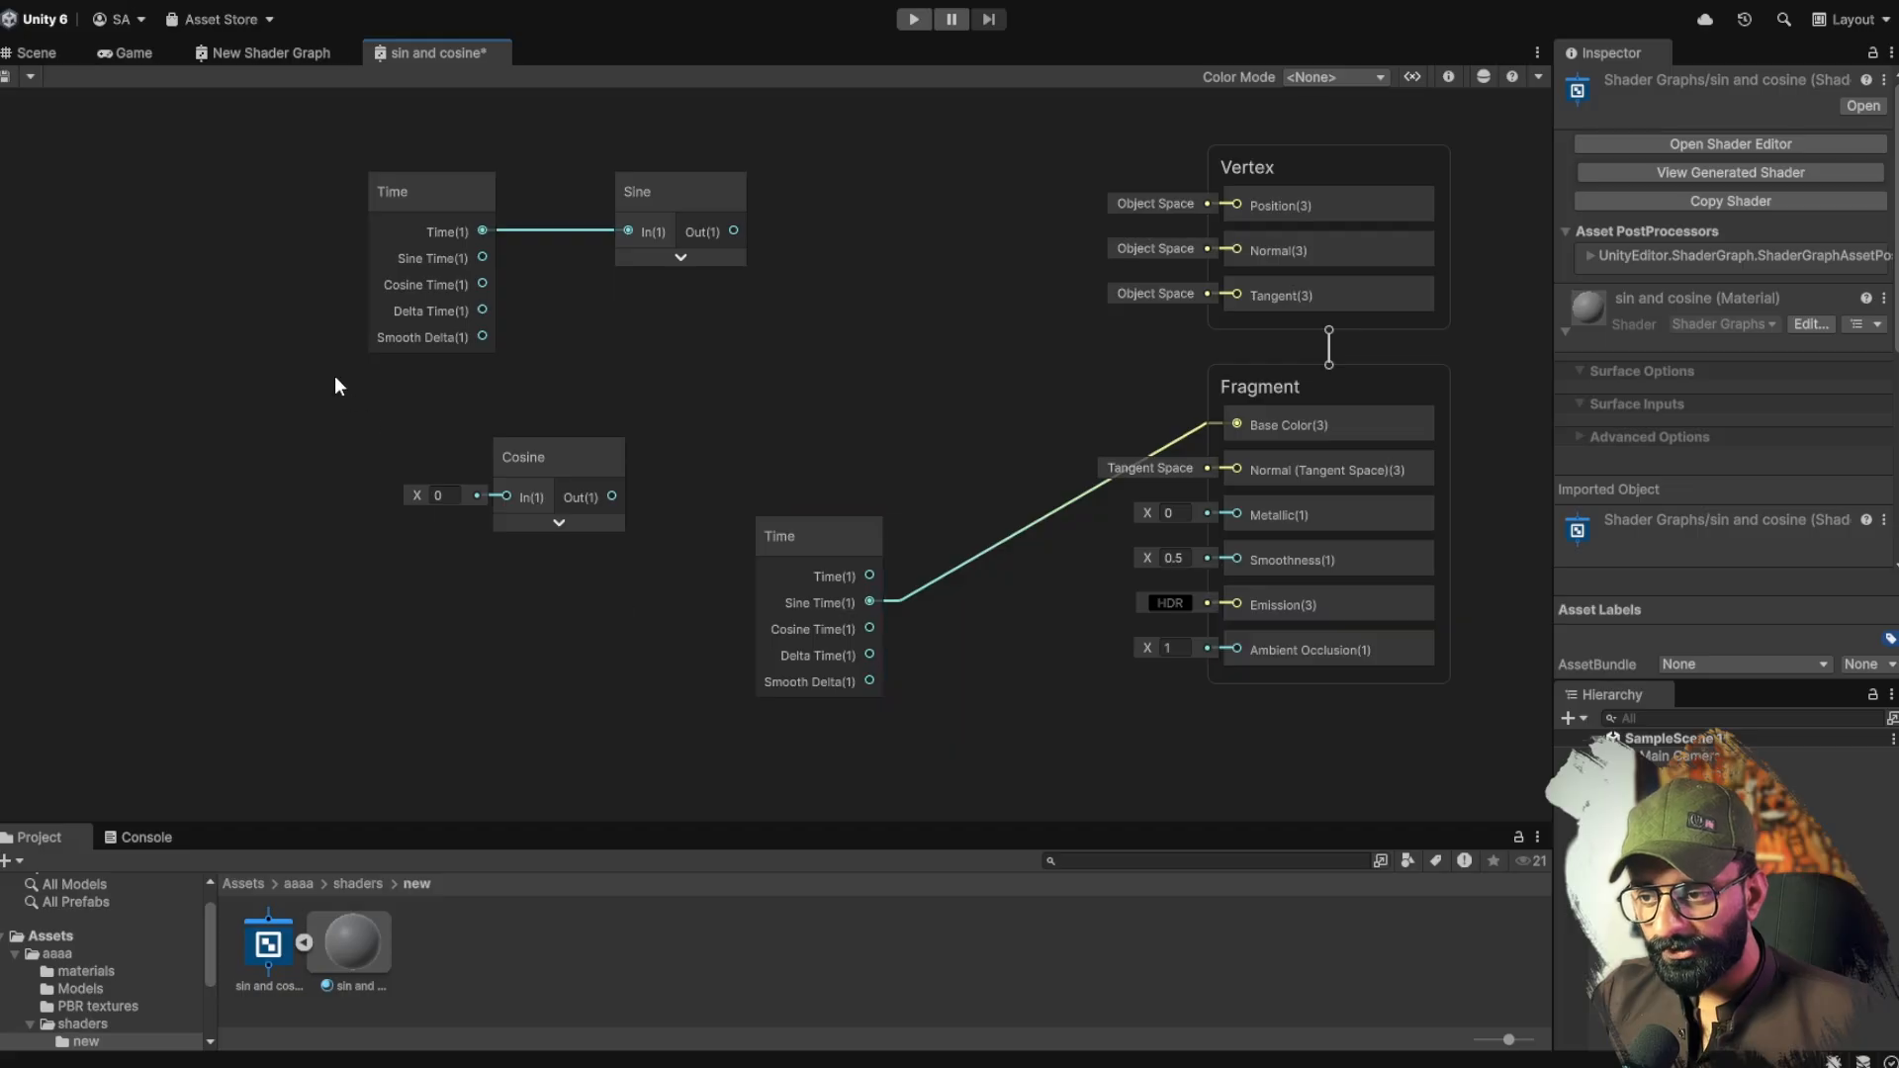
Step: In the Unity shader graph, delete the Cosine and lower Time nodes and connect the Sine output to Base Color
{"action": "left_click_drag", "start_coordinate": [340, 384], "coordinate": [980, 740]}
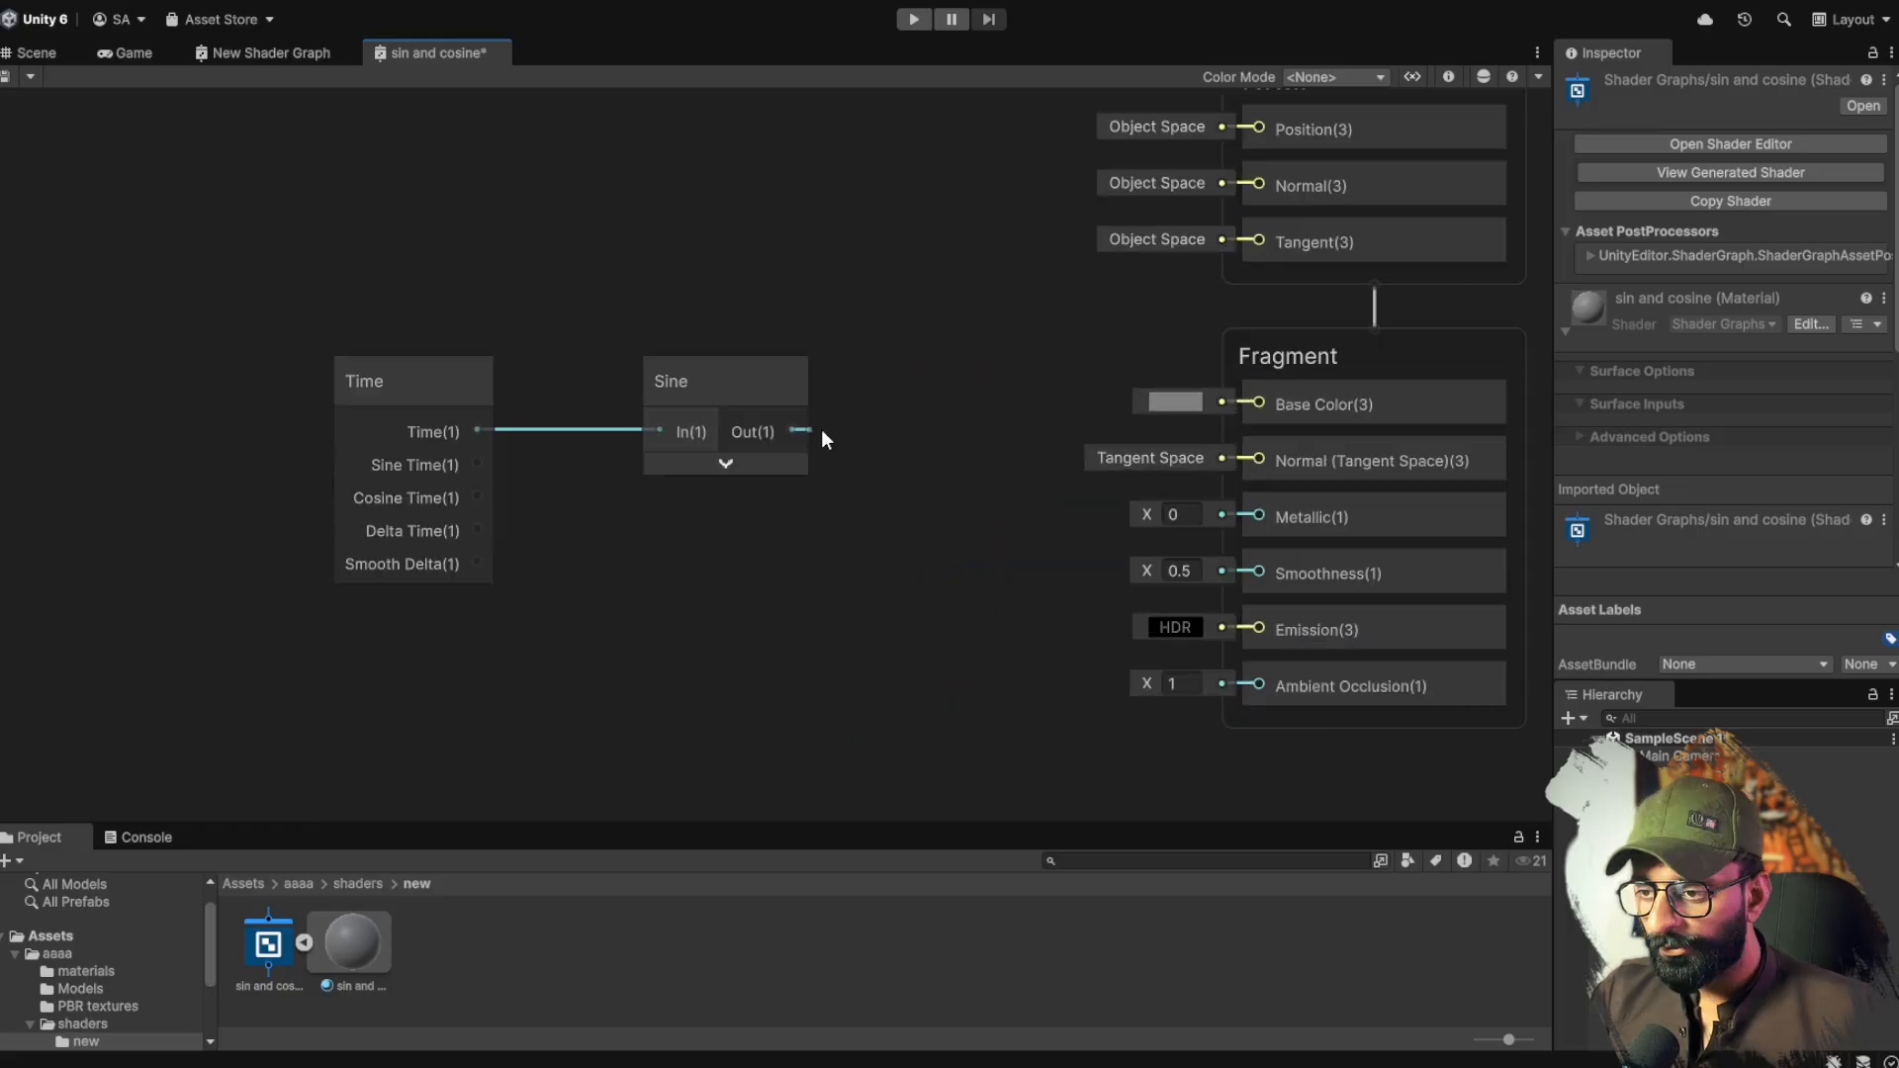
{"action": "left_click_drag", "start_coordinate": [794, 431], "coordinate": [1252, 401]}
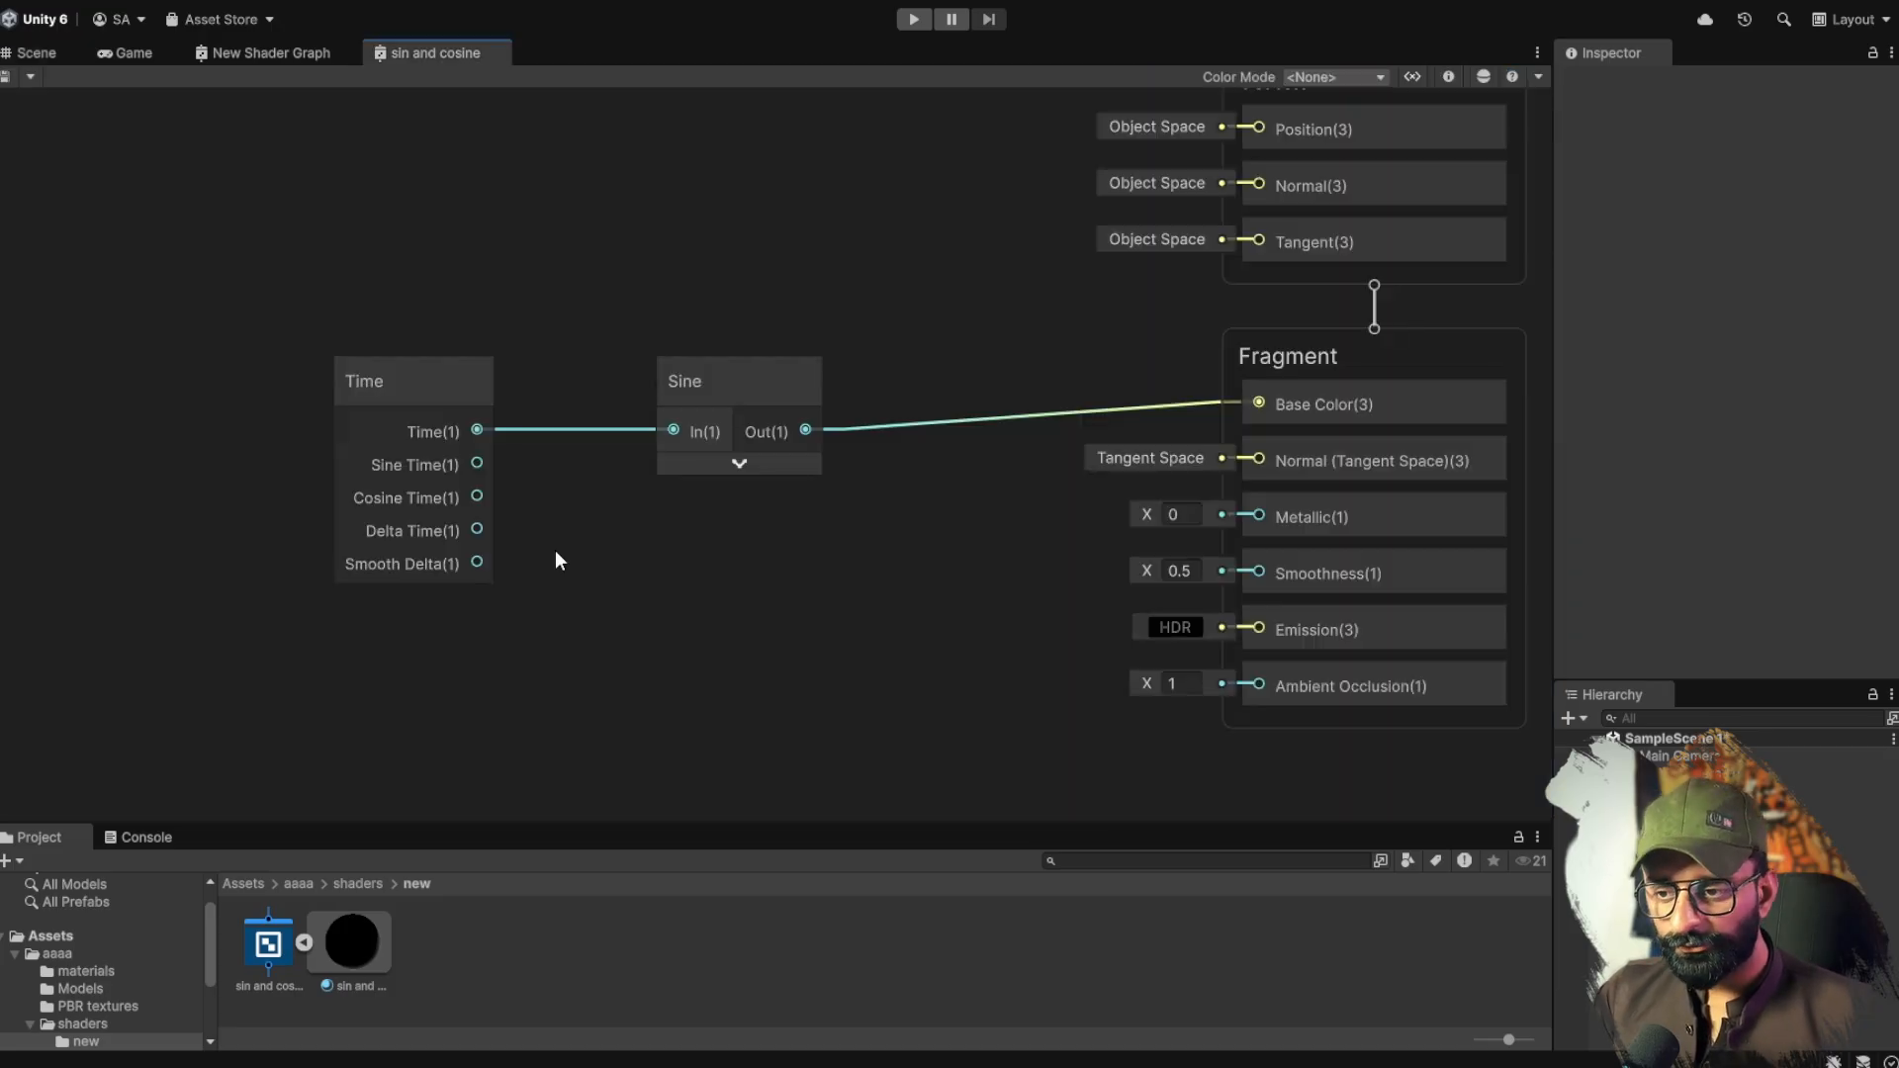
Step: Add a Multiply node near the Time node and connect the Time output to its A input
{"action": "key", "text": "alt+m"}
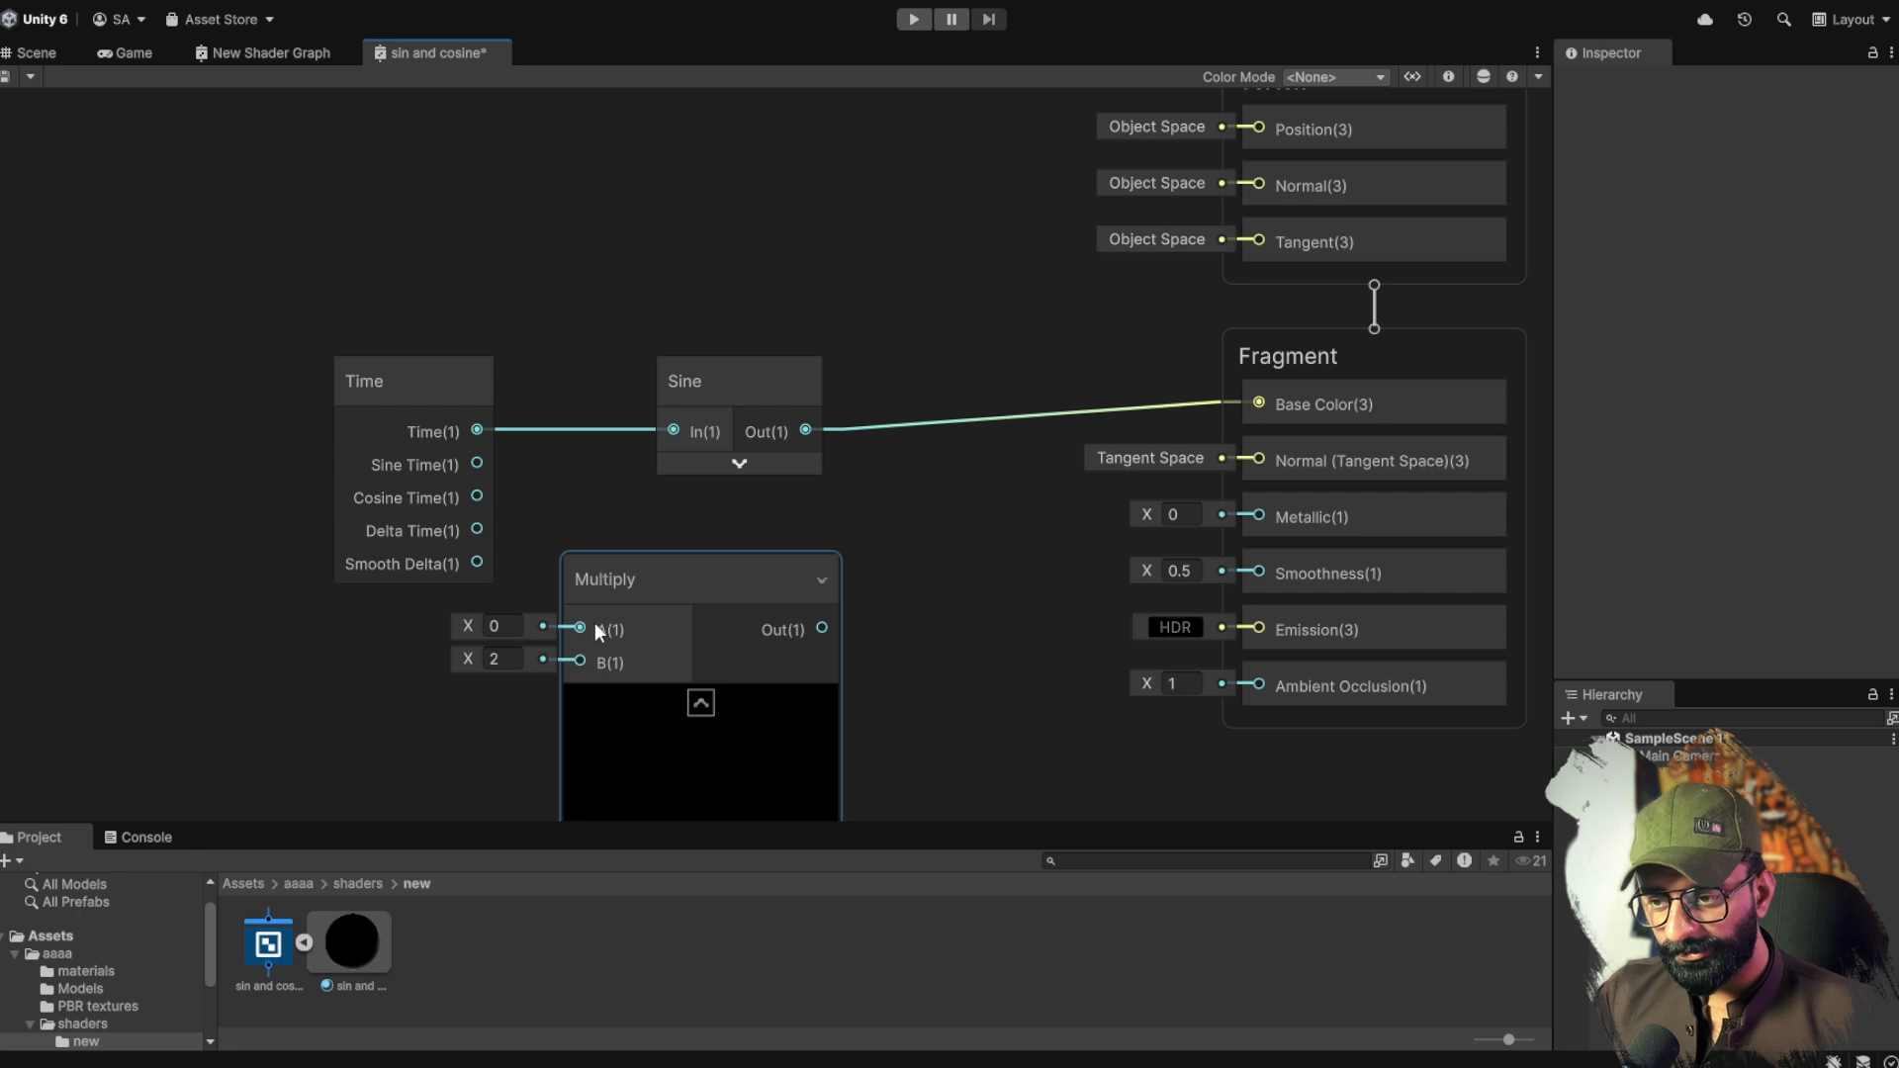
{"action": "left_click_drag", "start_coordinate": [586, 627], "coordinate": [475, 426]}
{"action": "left_click_drag", "start_coordinate": [659, 586], "coordinate": [484, 517]}
Step: Add a Float node feeding Multiply's B input, and connect the Multiply output to the Sine input
{"action": "left_click", "coordinate": [199, 612]}
{"action": "key", "text": "alt+1"}
{"action": "left_click_drag", "start_coordinate": [287, 664], "coordinate": [403, 593]}
{"action": "left_click_drag", "start_coordinate": [475, 520], "coordinate": [389, 493]}
{"action": "left_click_drag", "start_coordinate": [563, 533], "coordinate": [670, 434]}
{"action": "left_click_drag", "start_coordinate": [713, 383], "coordinate": [804, 371]}
{"action": "left_click_drag", "start_coordinate": [363, 490], "coordinate": [478, 456]}
Step: Convert the Float node to a property and set Float to 6.22 on the monkey's material
{"action": "middle_click_drag", "start_coordinate": [238, 564], "coordinate": [500, 481]}
{"action": "right_click", "coordinate": [453, 516]}
{"action": "mouse_move", "coordinate": [593, 765]}
{"action": "left_click", "coordinate": [793, 816]}
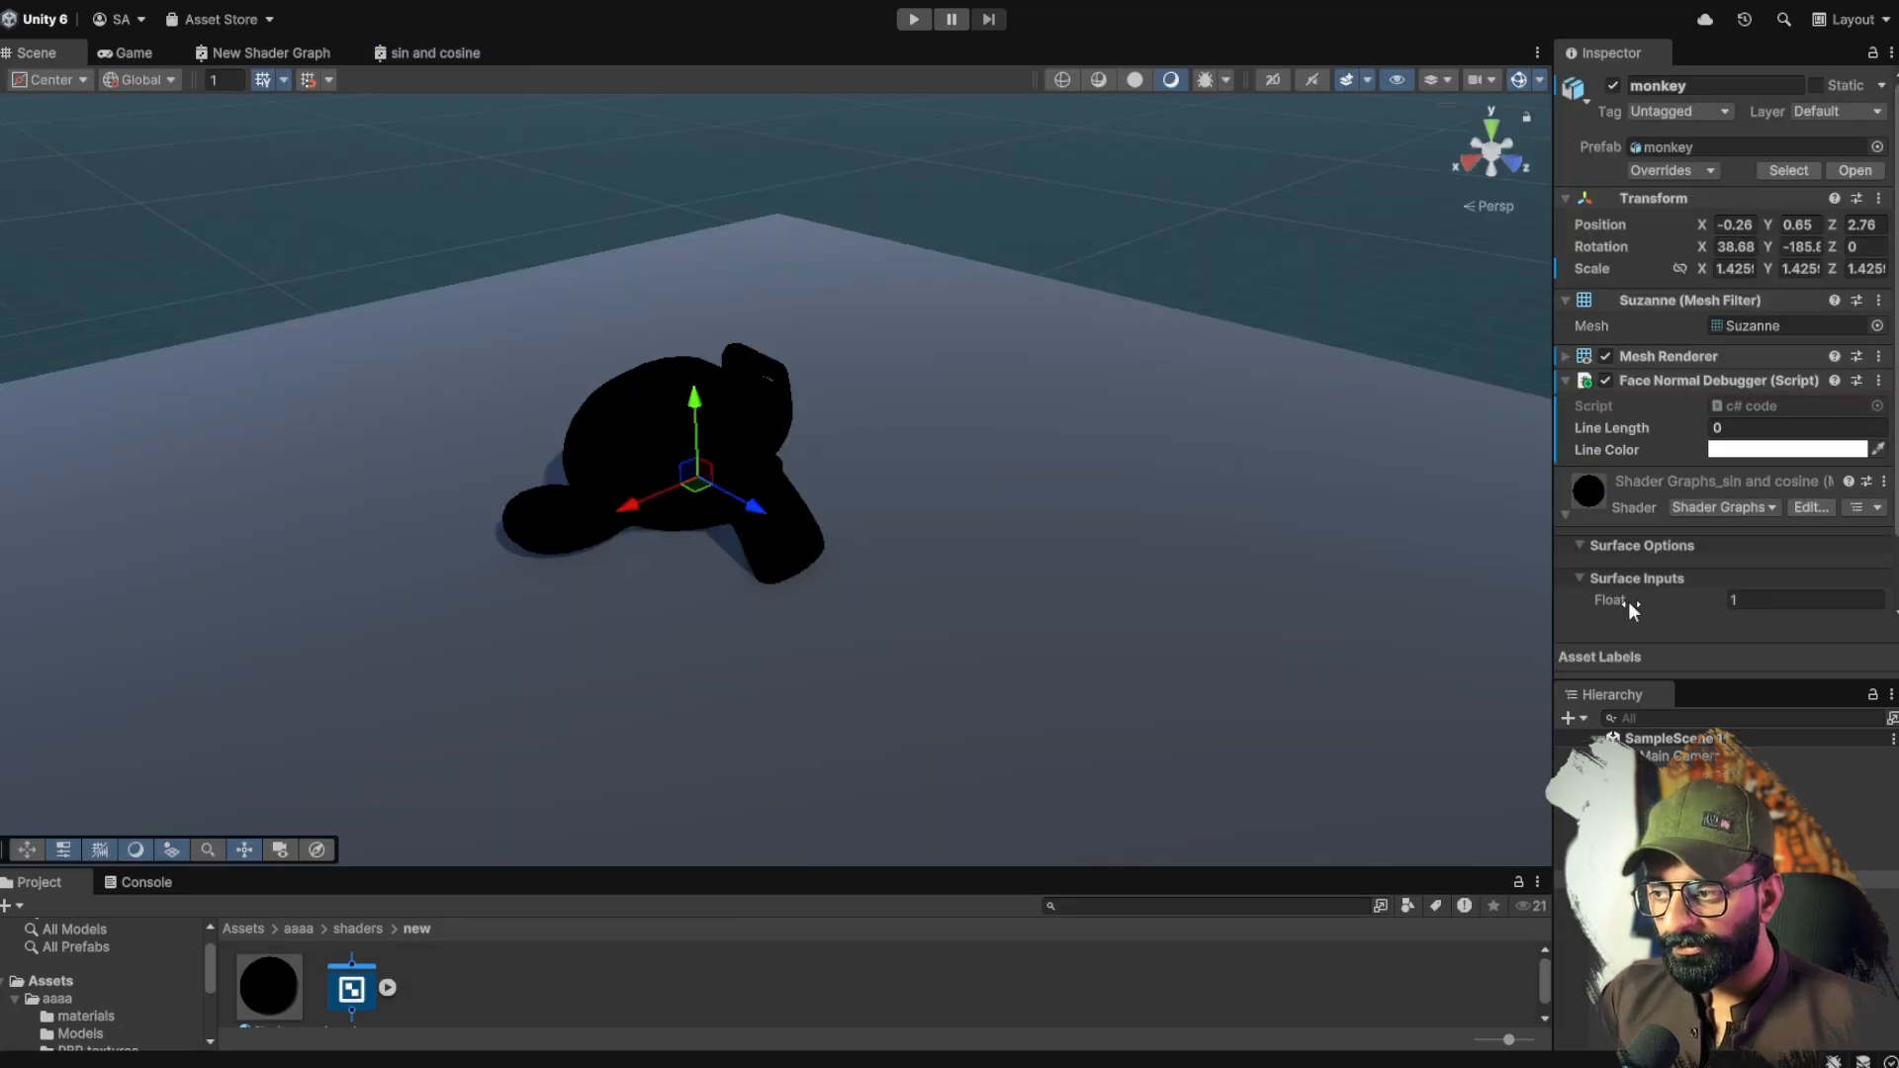
{"action": "left_click_drag", "start_coordinate": [1628, 602], "coordinate": [1818, 608]}
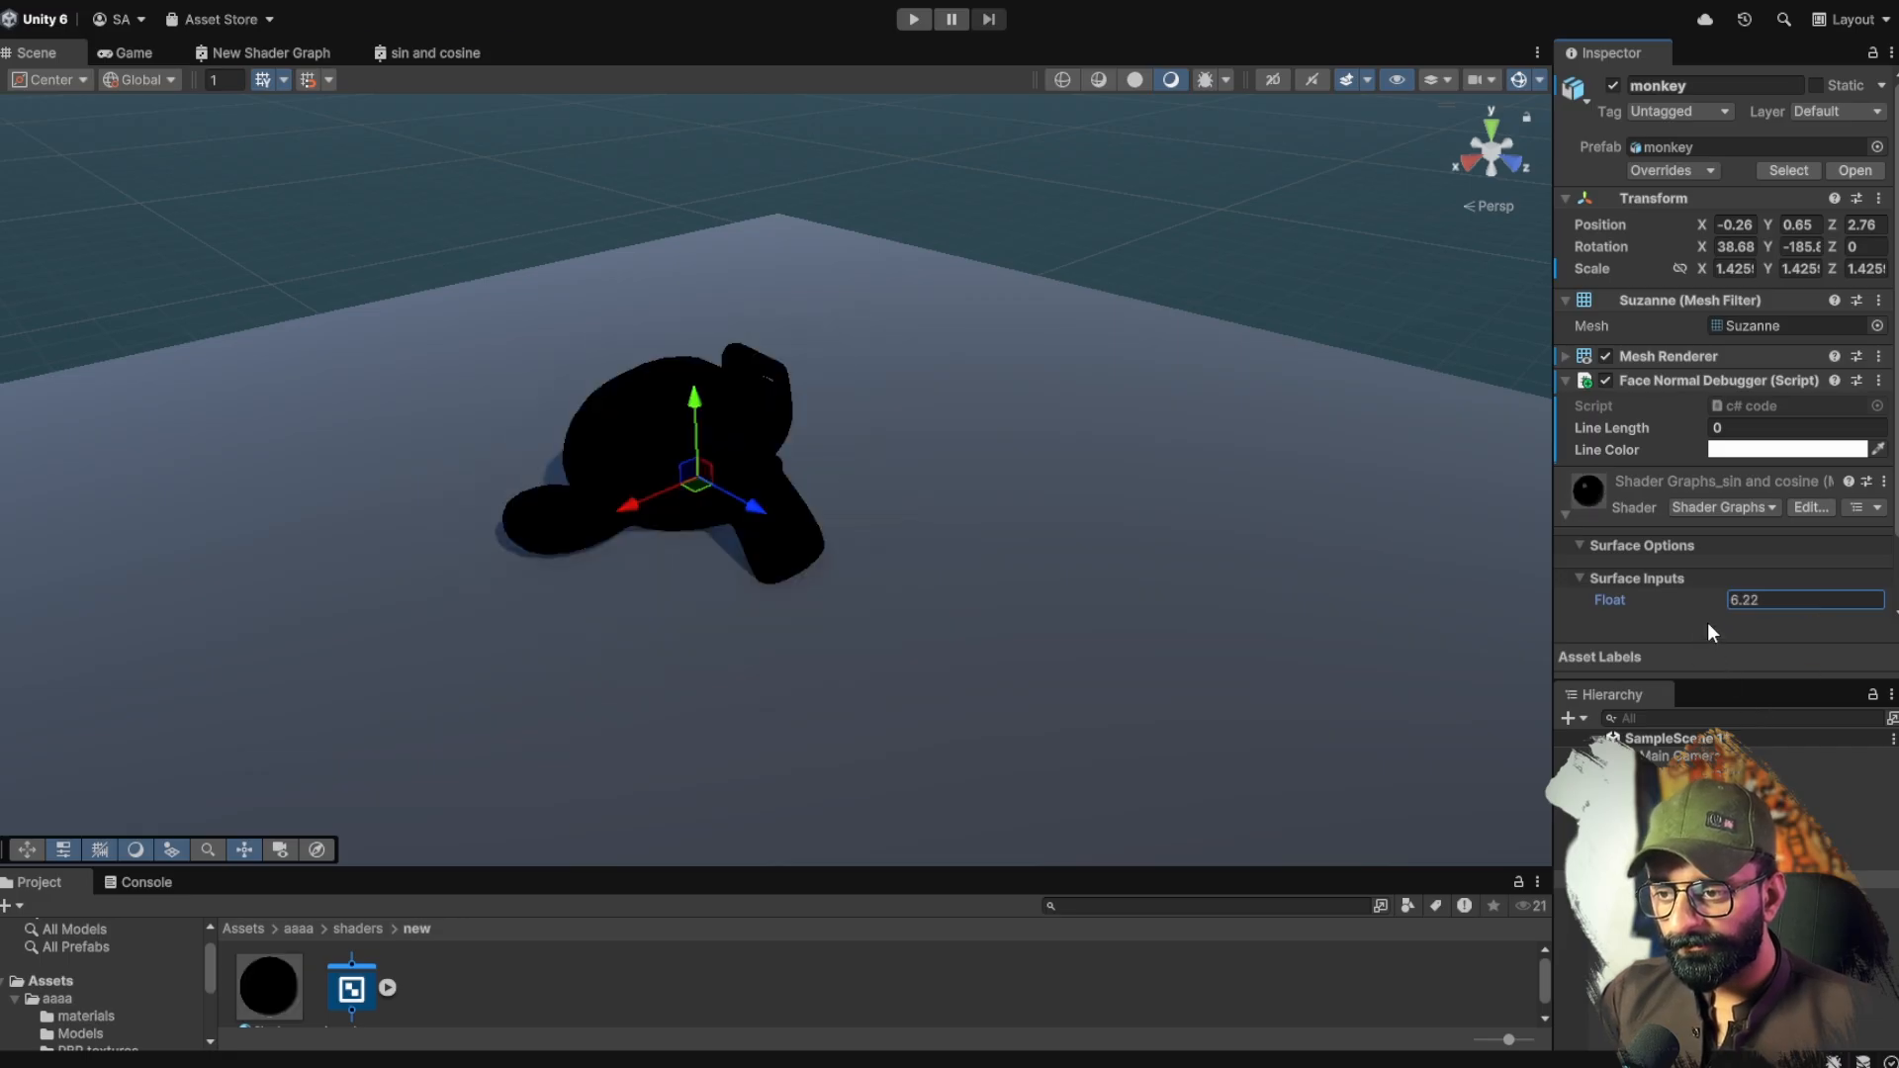
Step: Rename the Float property in the sin and cosine shader graph to freq
{"action": "left_click", "coordinate": [435, 52]}
{"action": "double_click", "coordinate": [55, 518]}
{"action": "key", "text": "BackSpace"}
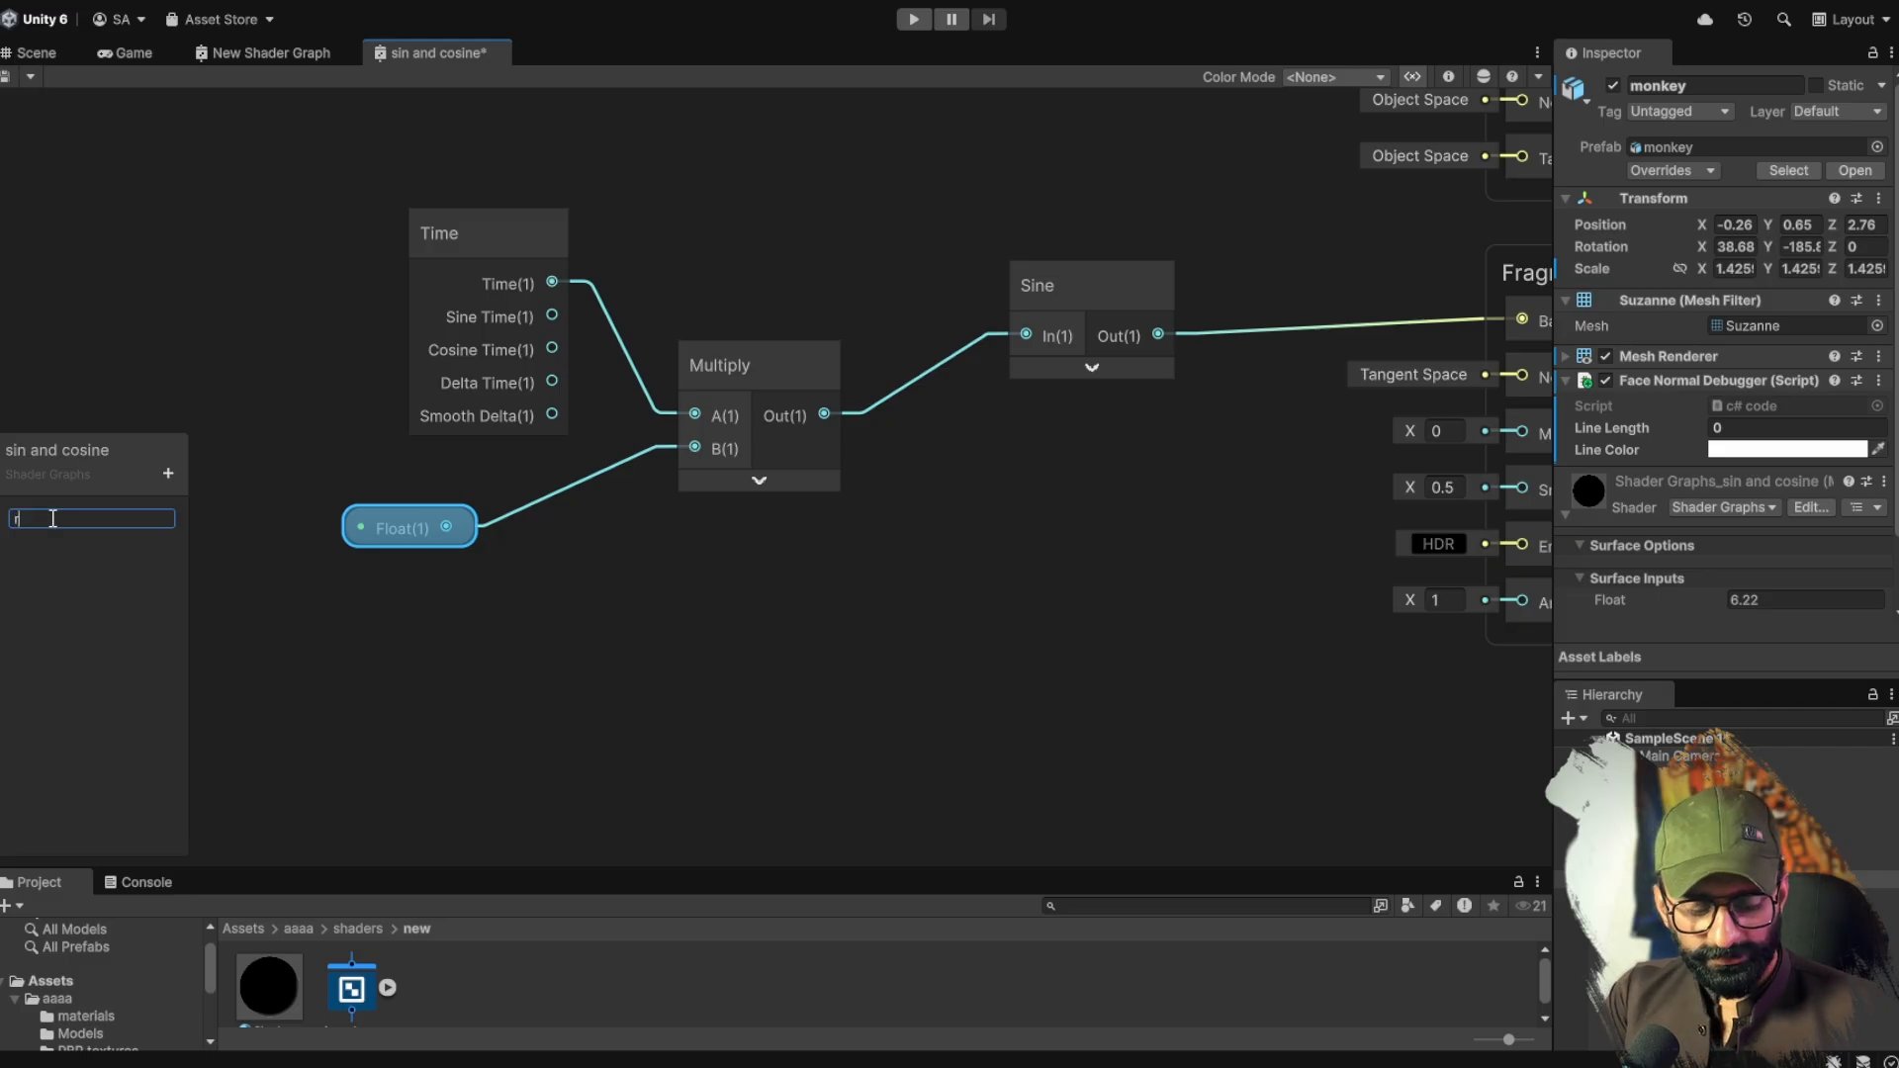
{"action": "type", "text": "freq"}
{"action": "key", "text": "Return"}
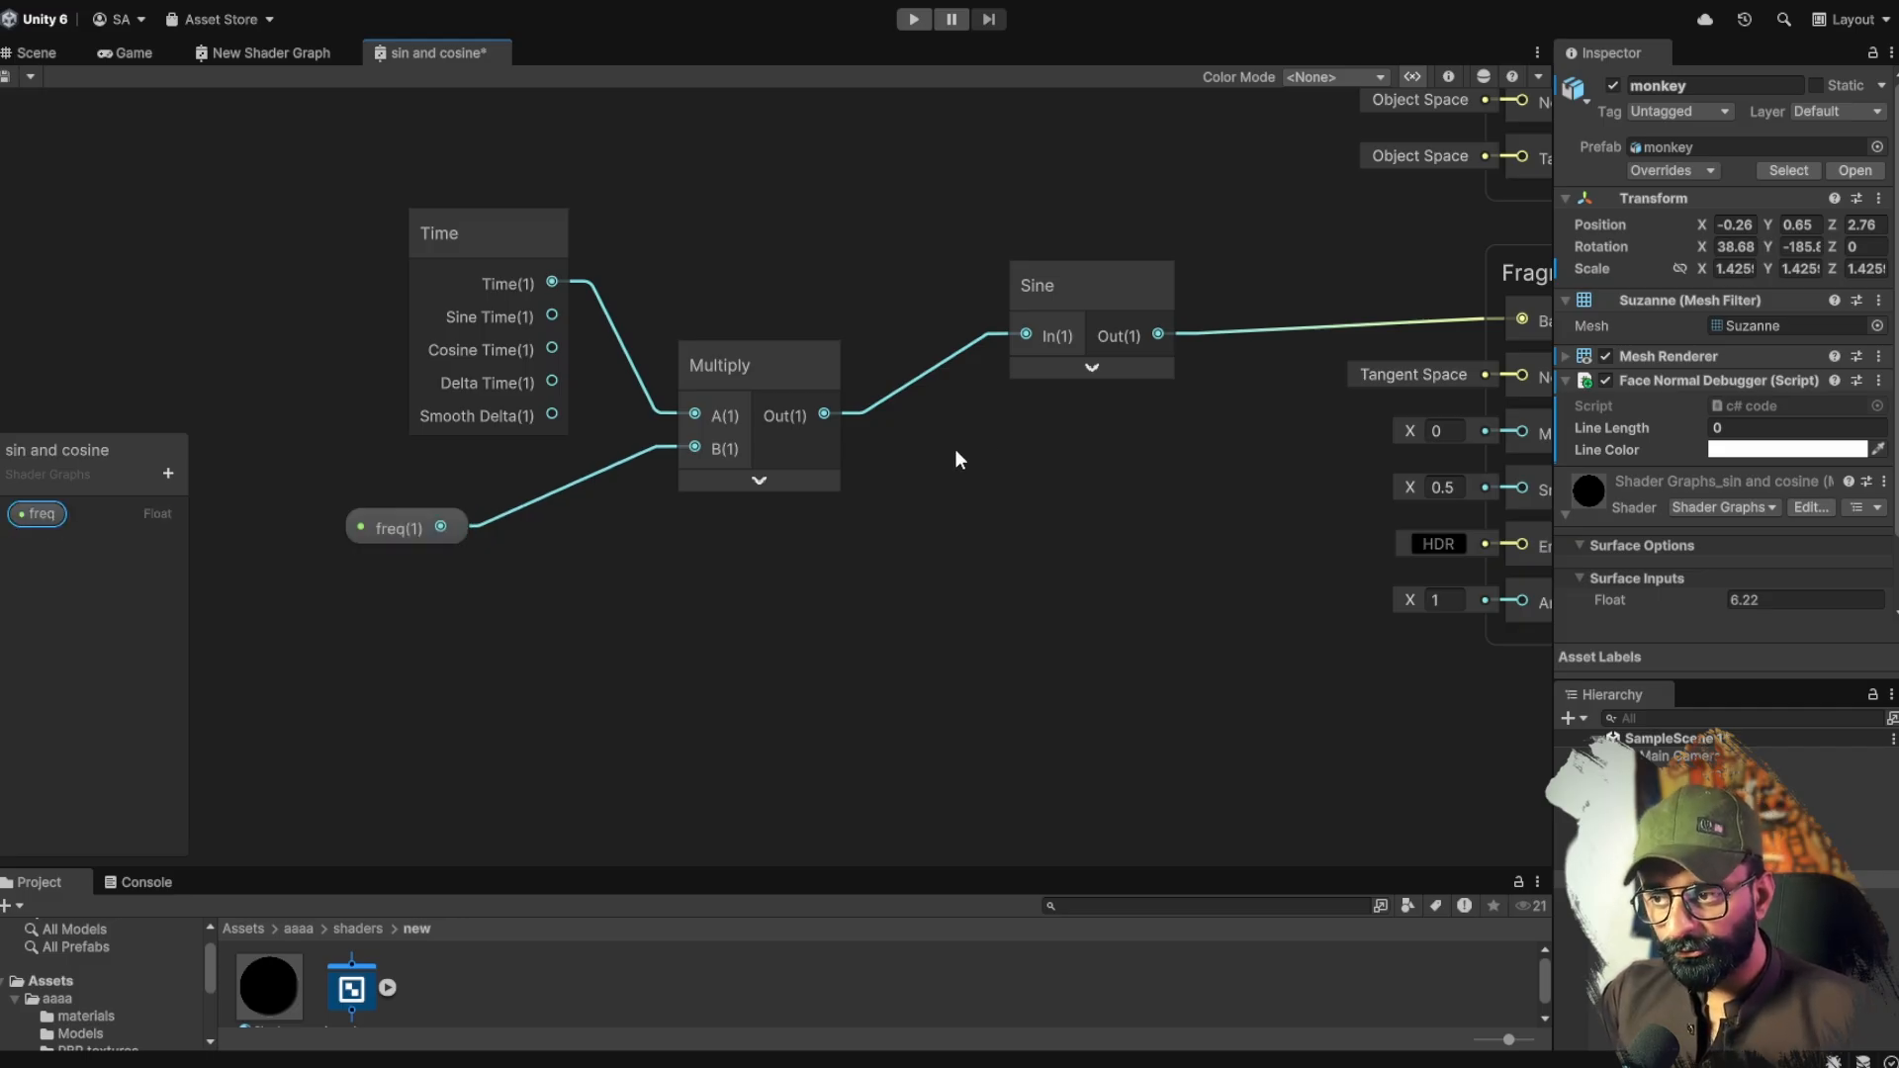
Step: Back in the Unity shader graph, connect the Float node to the second Multiply's B input and that Multiply's output to Base Color
{"action": "scroll", "coordinate": [358, 170], "scroll_direction": "down", "scroll_amount": 2}
{"action": "left_click_drag", "start_coordinate": [298, 131], "coordinate": [1029, 459]}
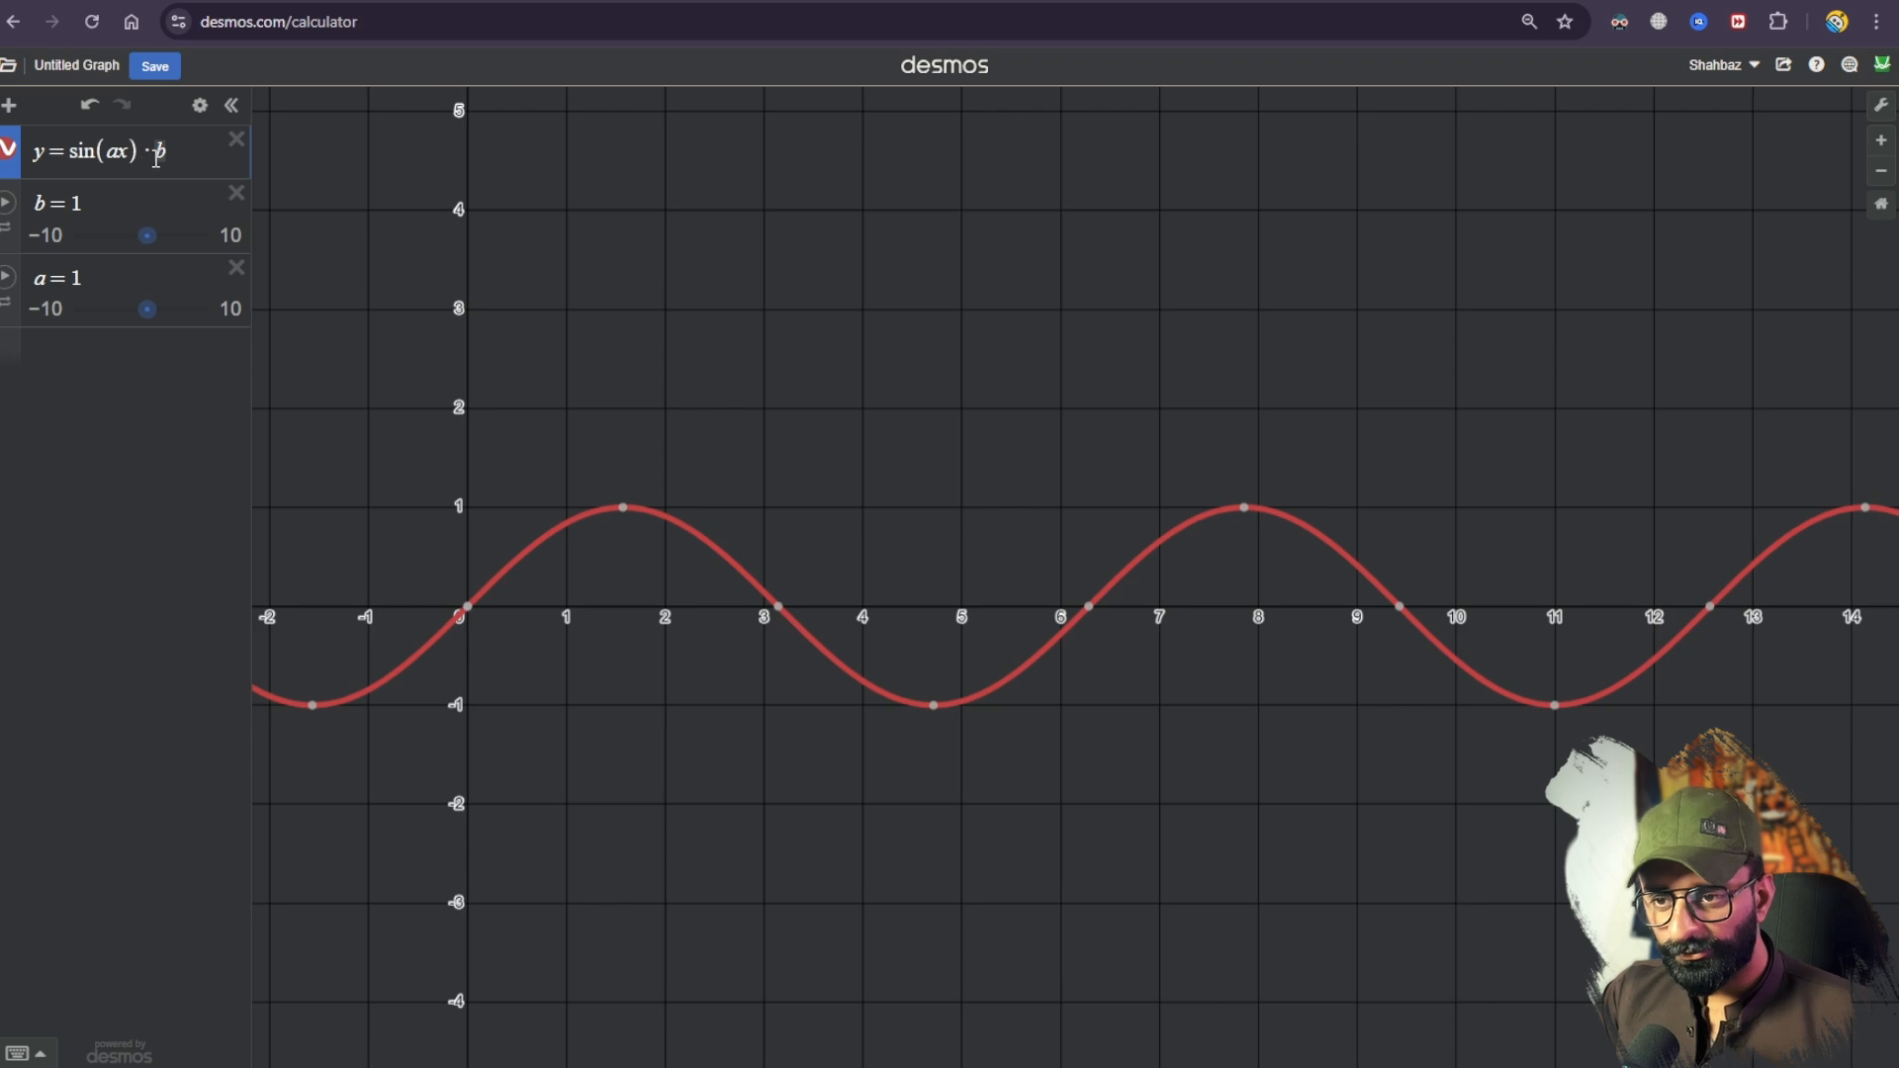
{"action": "mouse_move", "coordinate": [271, 1029]}
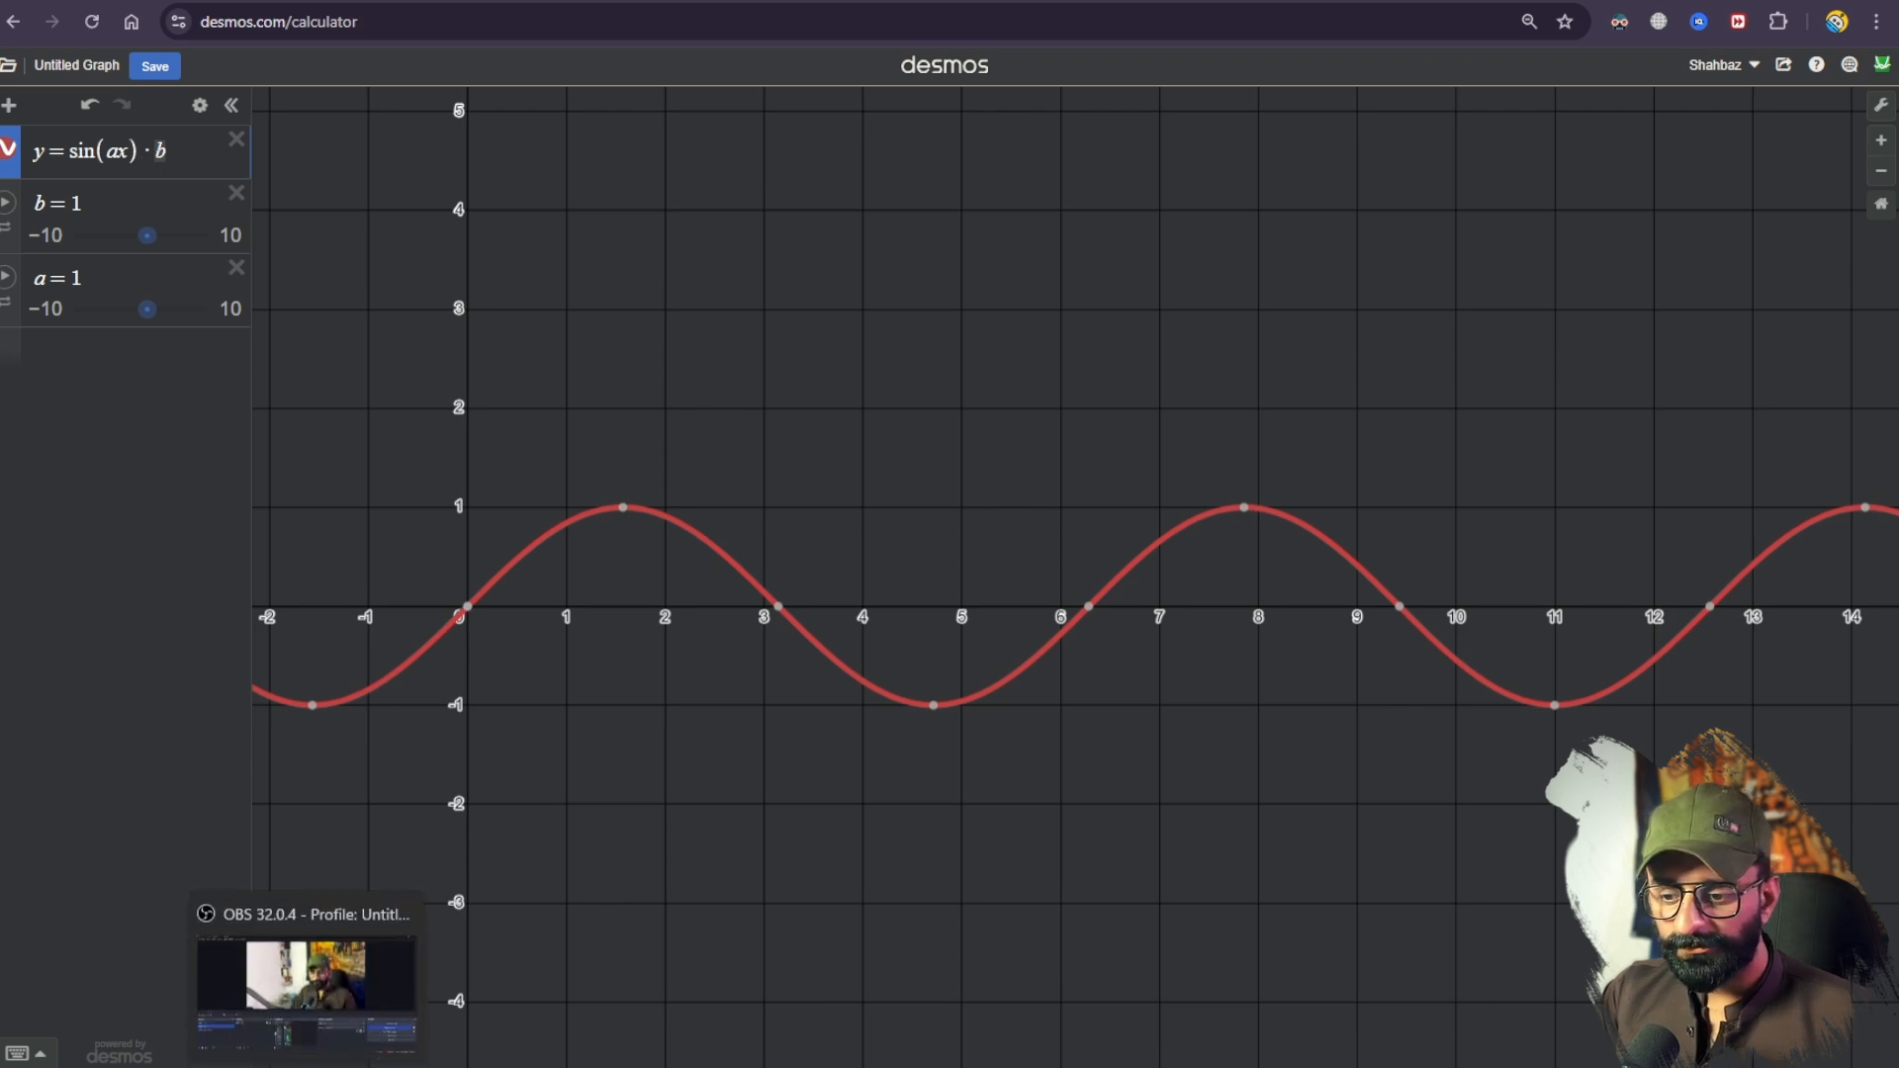
{"action": "left_click", "coordinate": [296, 990]}
{"action": "left_click_drag", "start_coordinate": [999, 612], "coordinate": [1078, 492]}
{"action": "left_click_drag", "start_coordinate": [1272, 465], "coordinate": [1355, 384]}
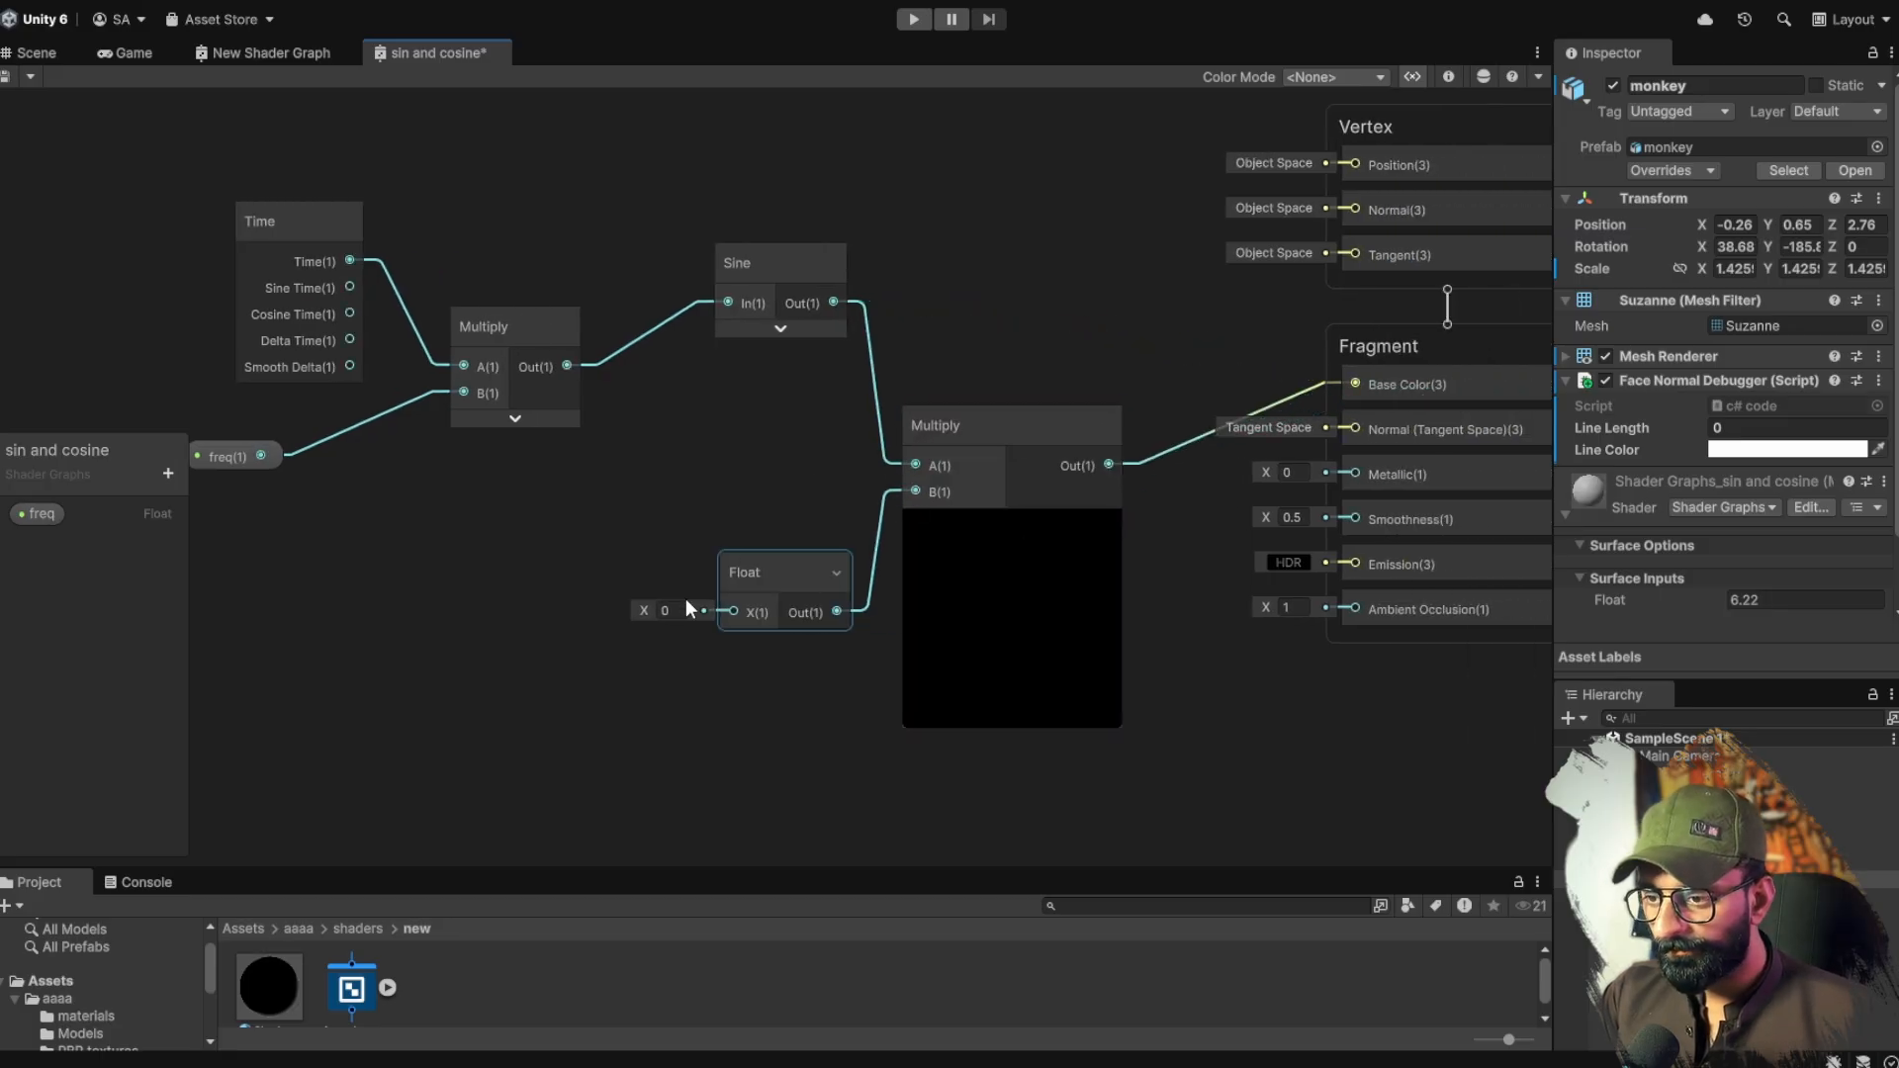
Step: Convert the Float node feeding the second Multiply to a property and rename it amplitude
{"action": "right_click", "coordinate": [767, 582]}
{"action": "mouse_move", "coordinate": [839, 829]}
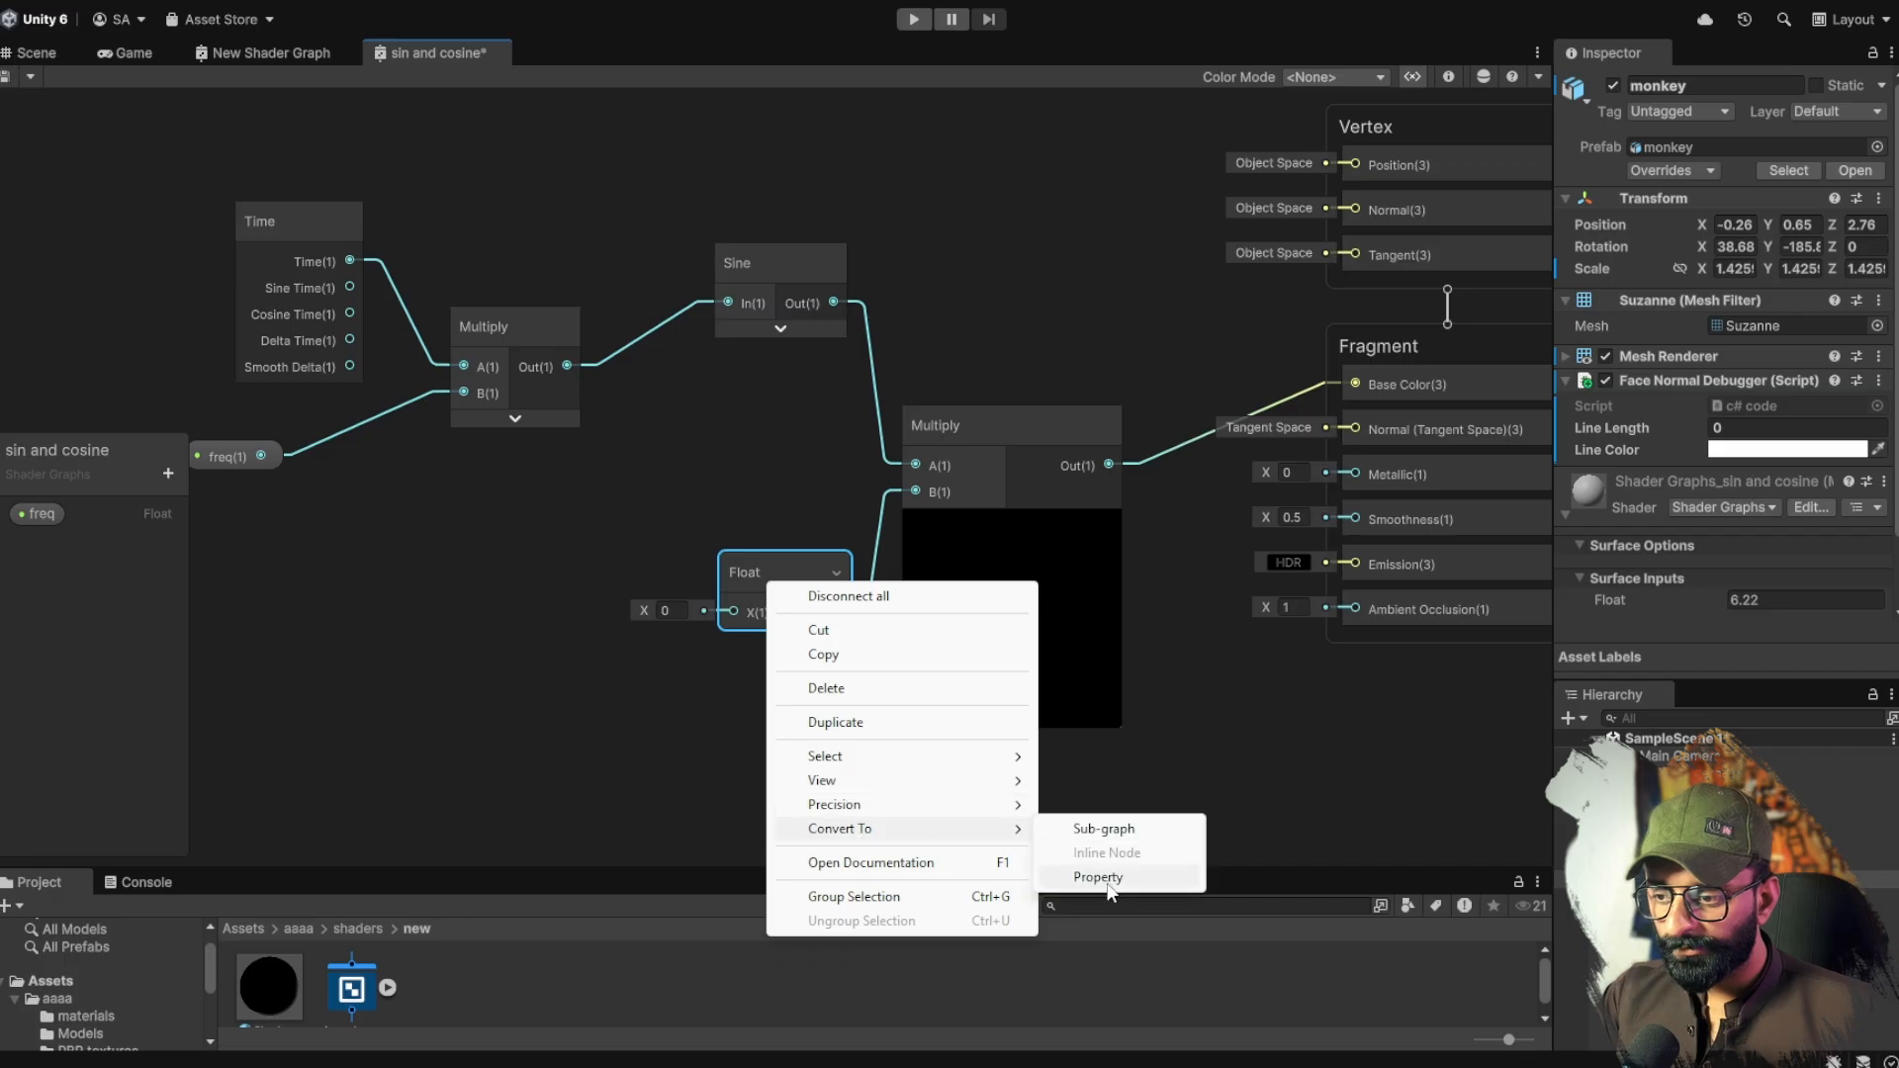
{"action": "left_click", "coordinate": [982, 878]}
{"action": "double_click", "coordinate": [45, 545]}
{"action": "type", "text": "am"}
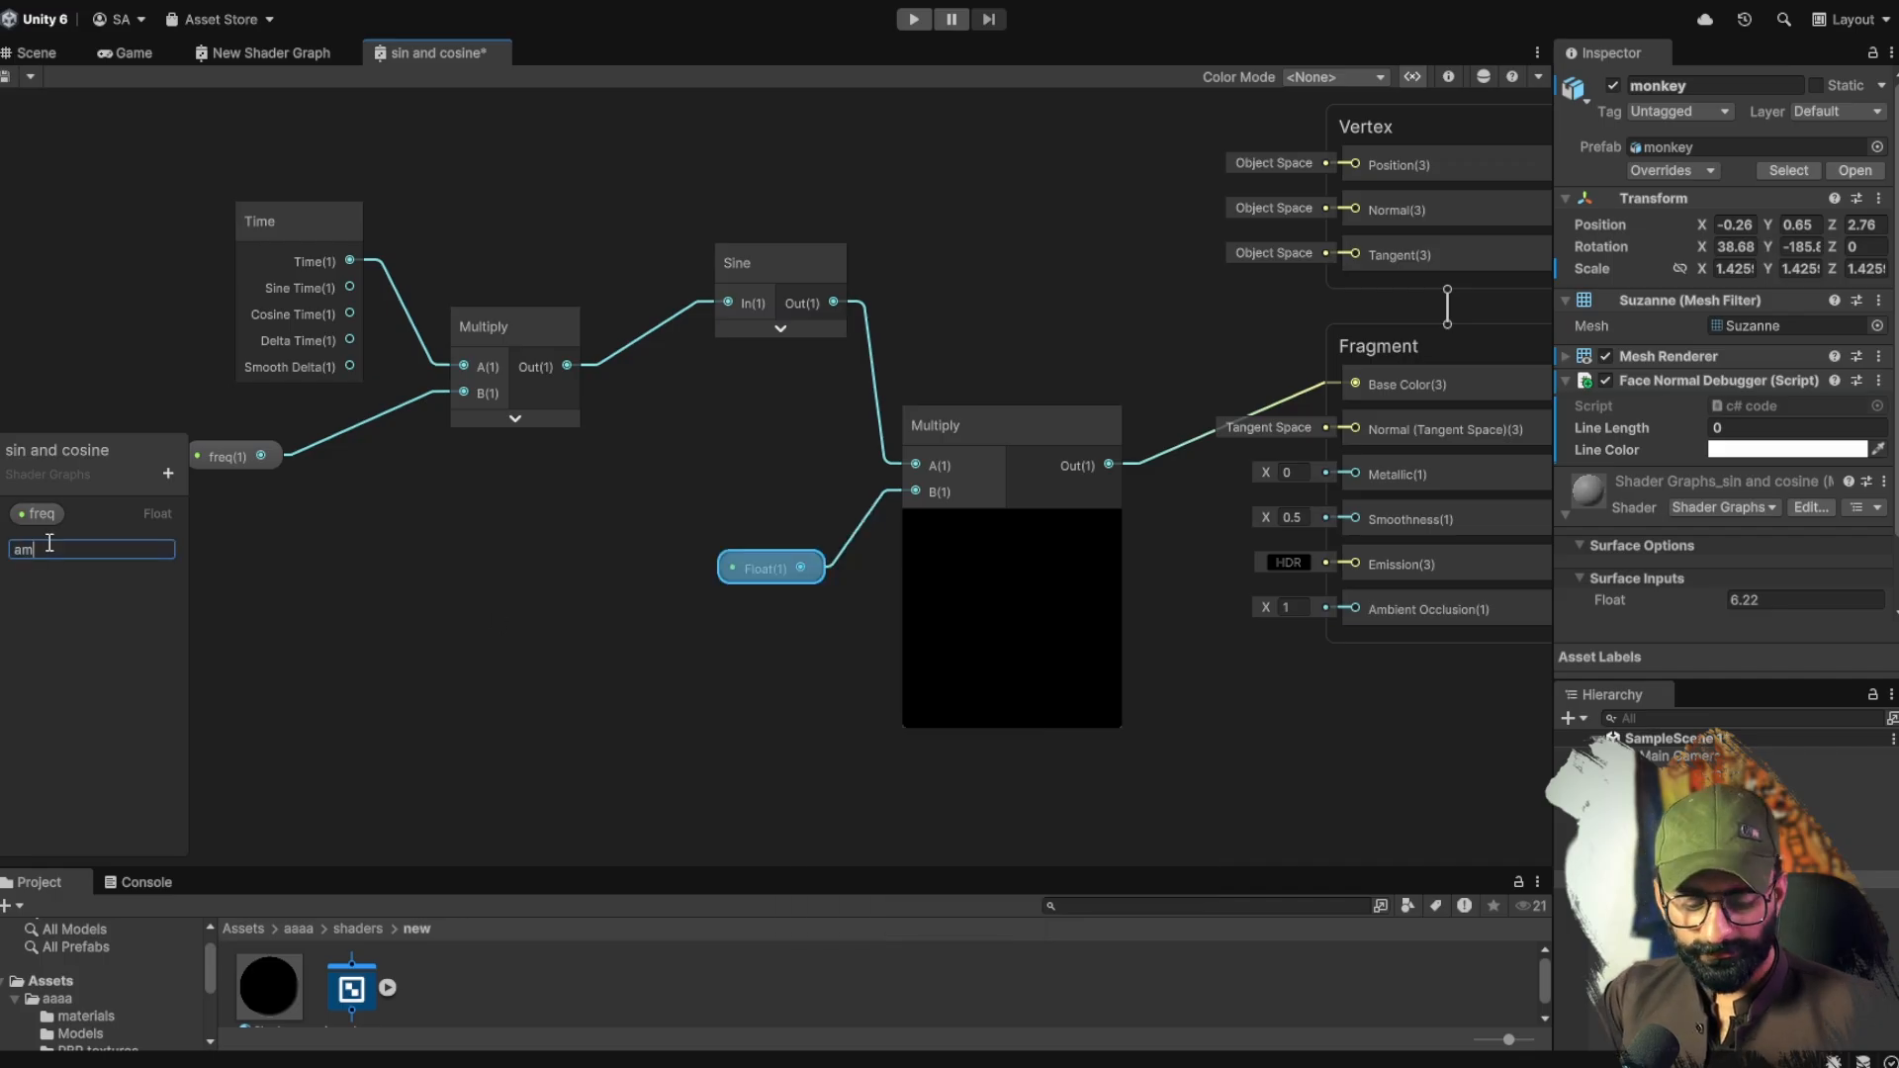
{"action": "type", "text": "plitude"}
{"action": "key", "text": "Return"}
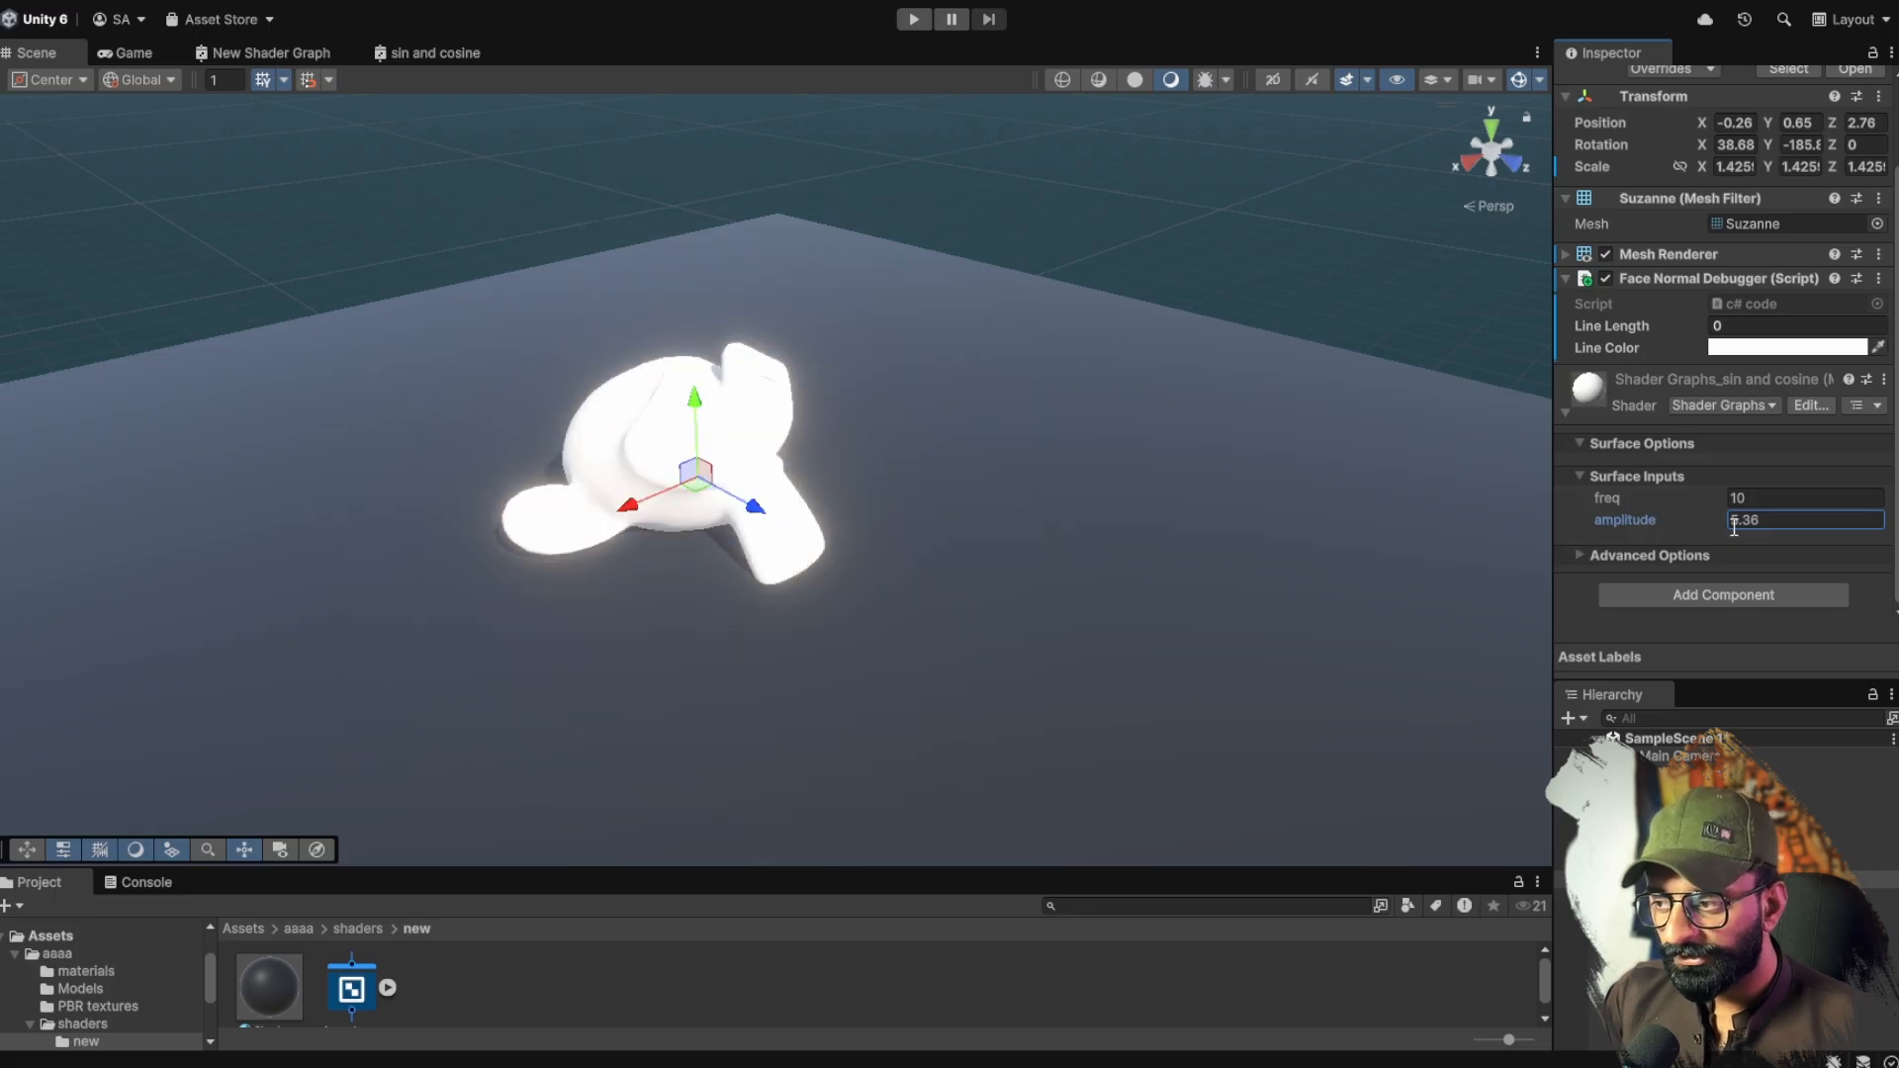
Step: Vary the amplitude on the monkey's material, ending with a value of 0.1
{"action": "left_click_drag", "start_coordinate": [1688, 522], "coordinate": [1749, 524]}
{"action": "left_click", "coordinate": [1755, 524]}
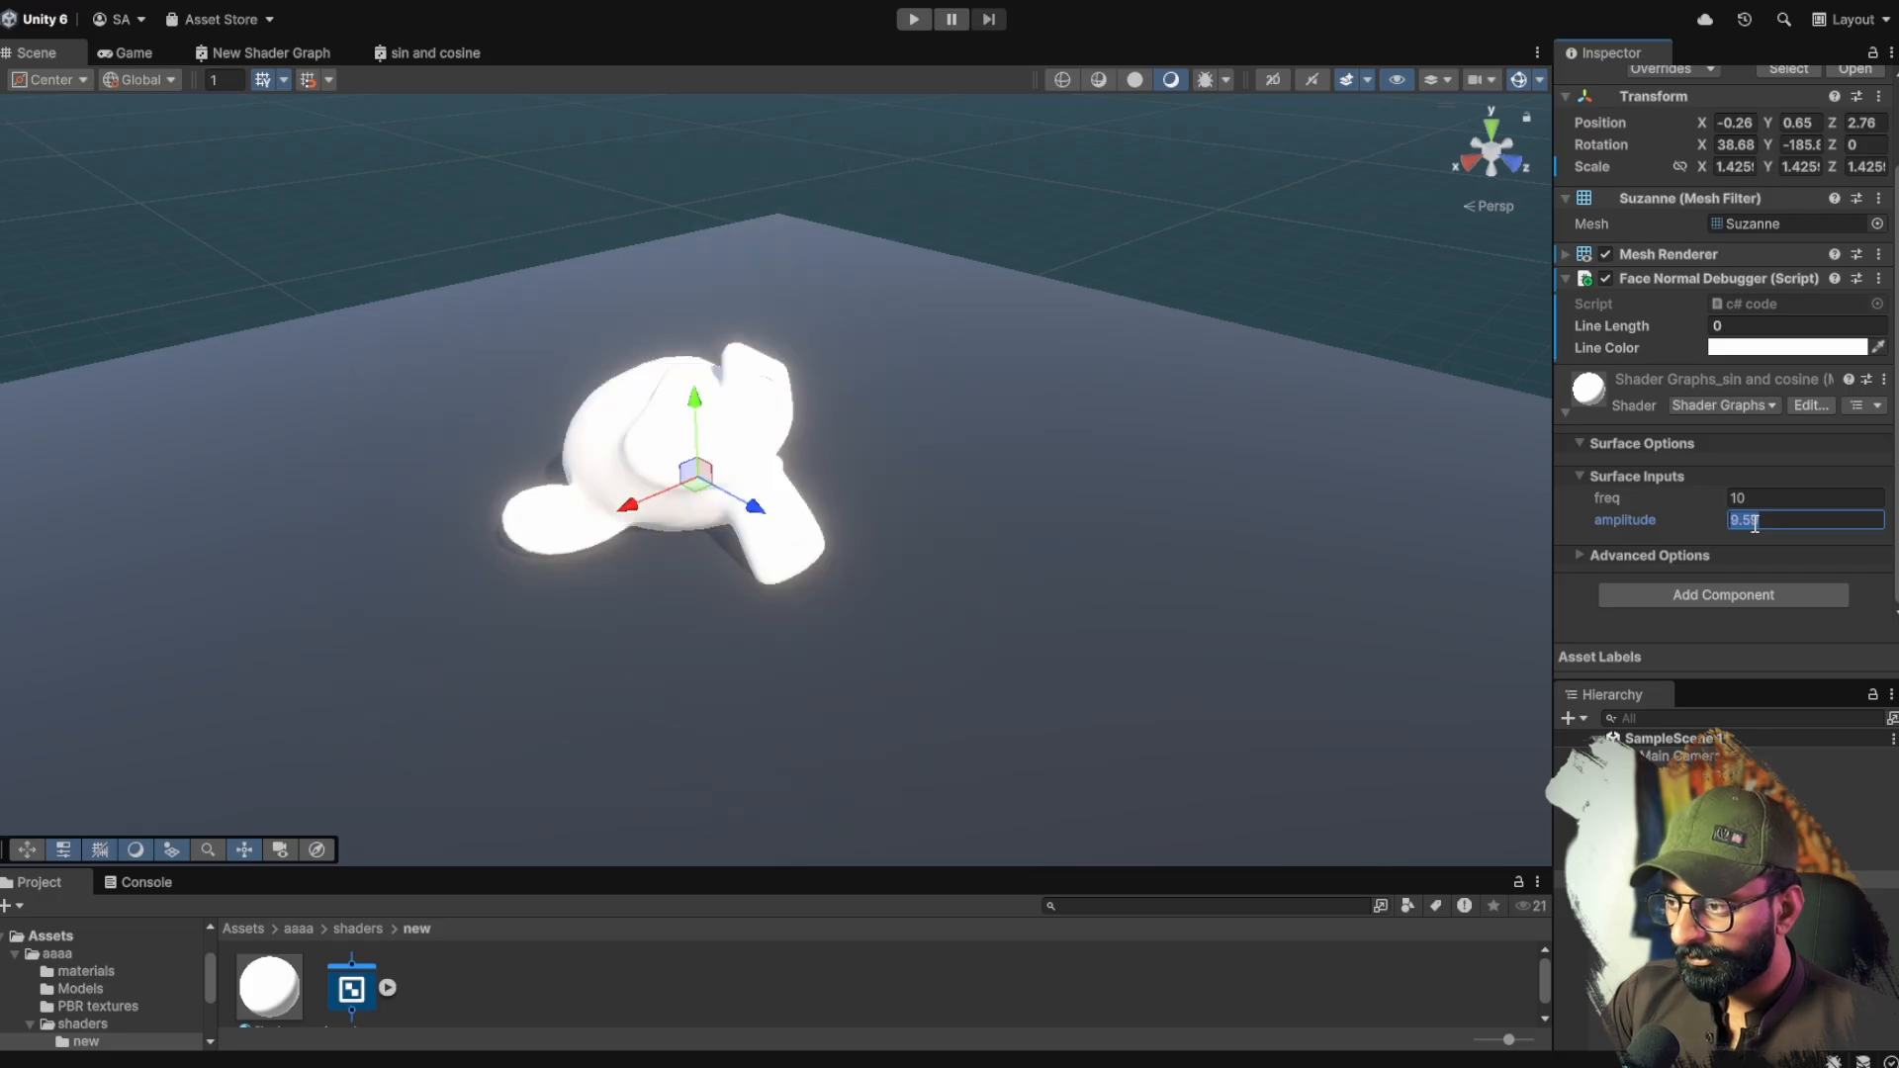
{"action": "type", "text": "0.1"}
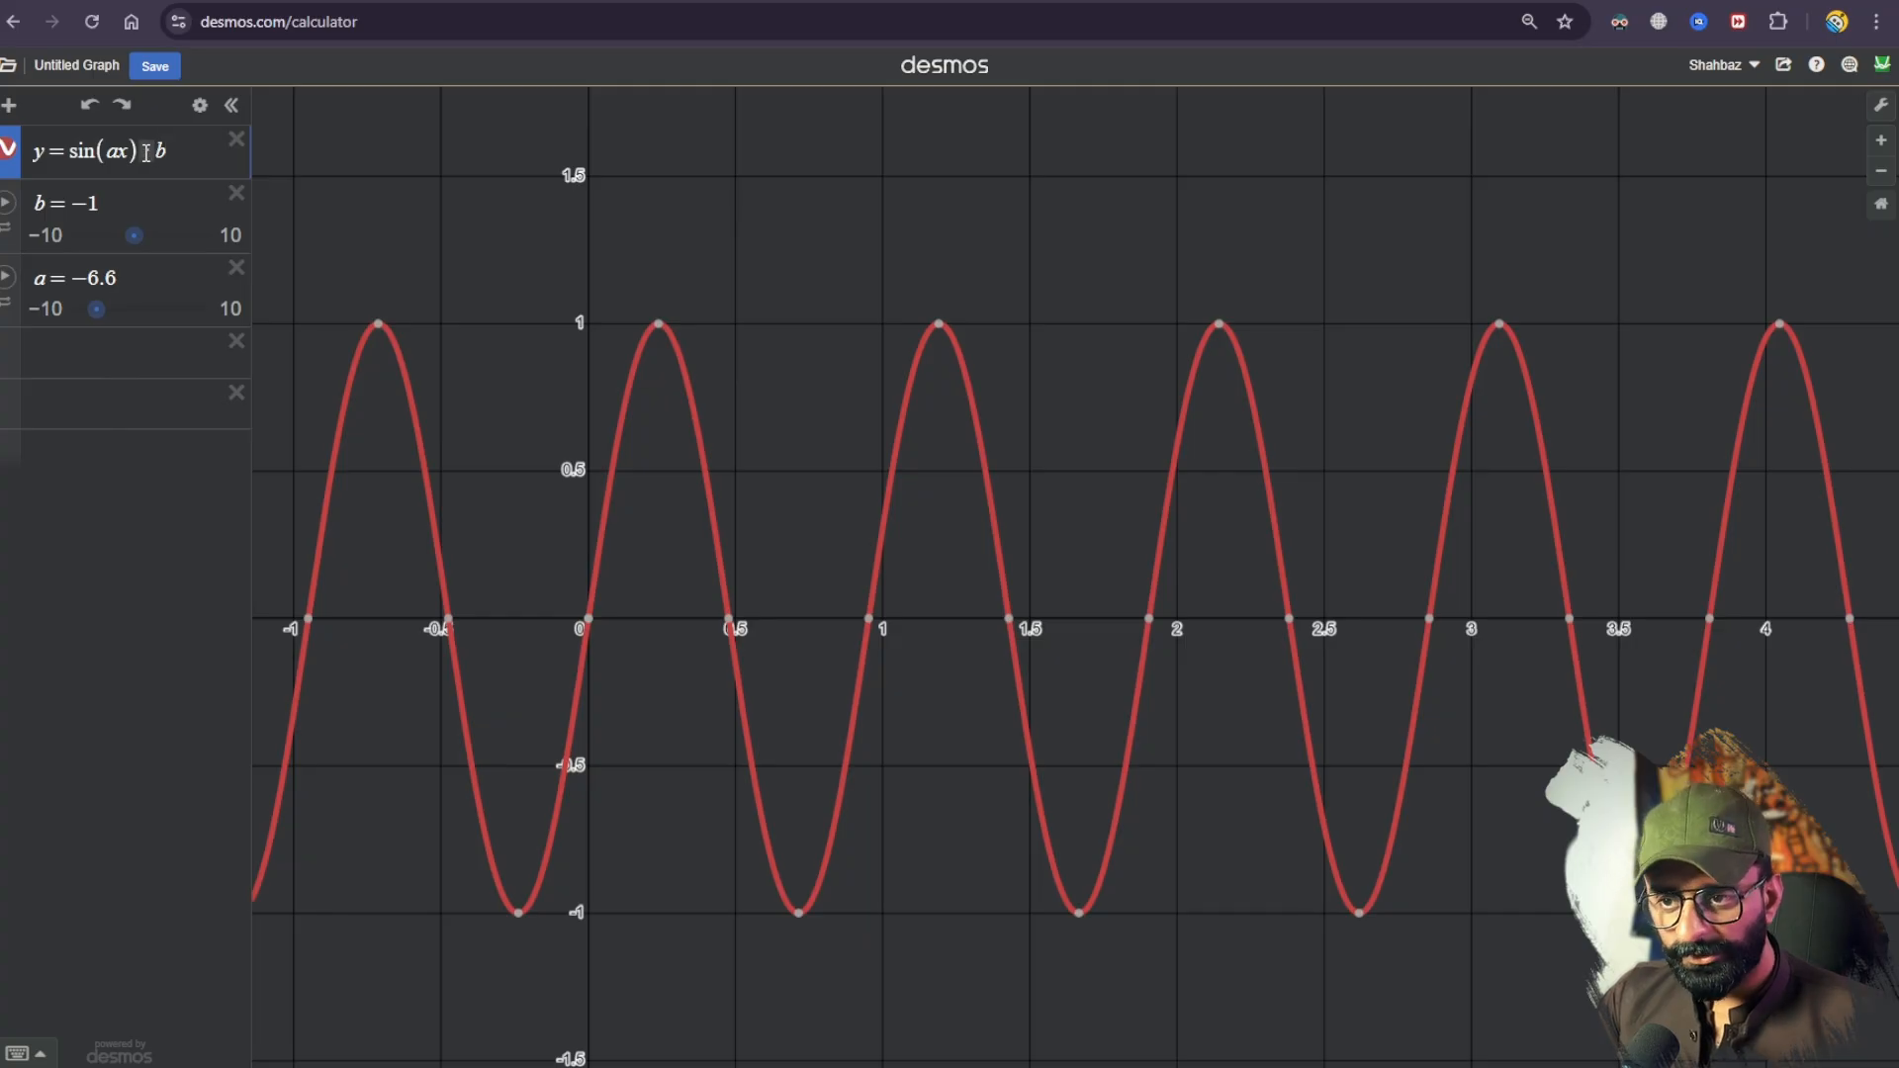
Step: In Desmos, change the formula to y = sin(ax) + b and vary b, ending at 1.9
{"action": "key", "text": "BackSpace"}
{"action": "type", "text": "+"}
{"action": "mouse_move", "coordinate": [134, 236]}
{"action": "left_mouse_down"}
{"action": "mouse_move", "coordinate": [166, 241]}
{"action": "mouse_move", "coordinate": [131, 238]}
{"action": "left_mouse_up"}
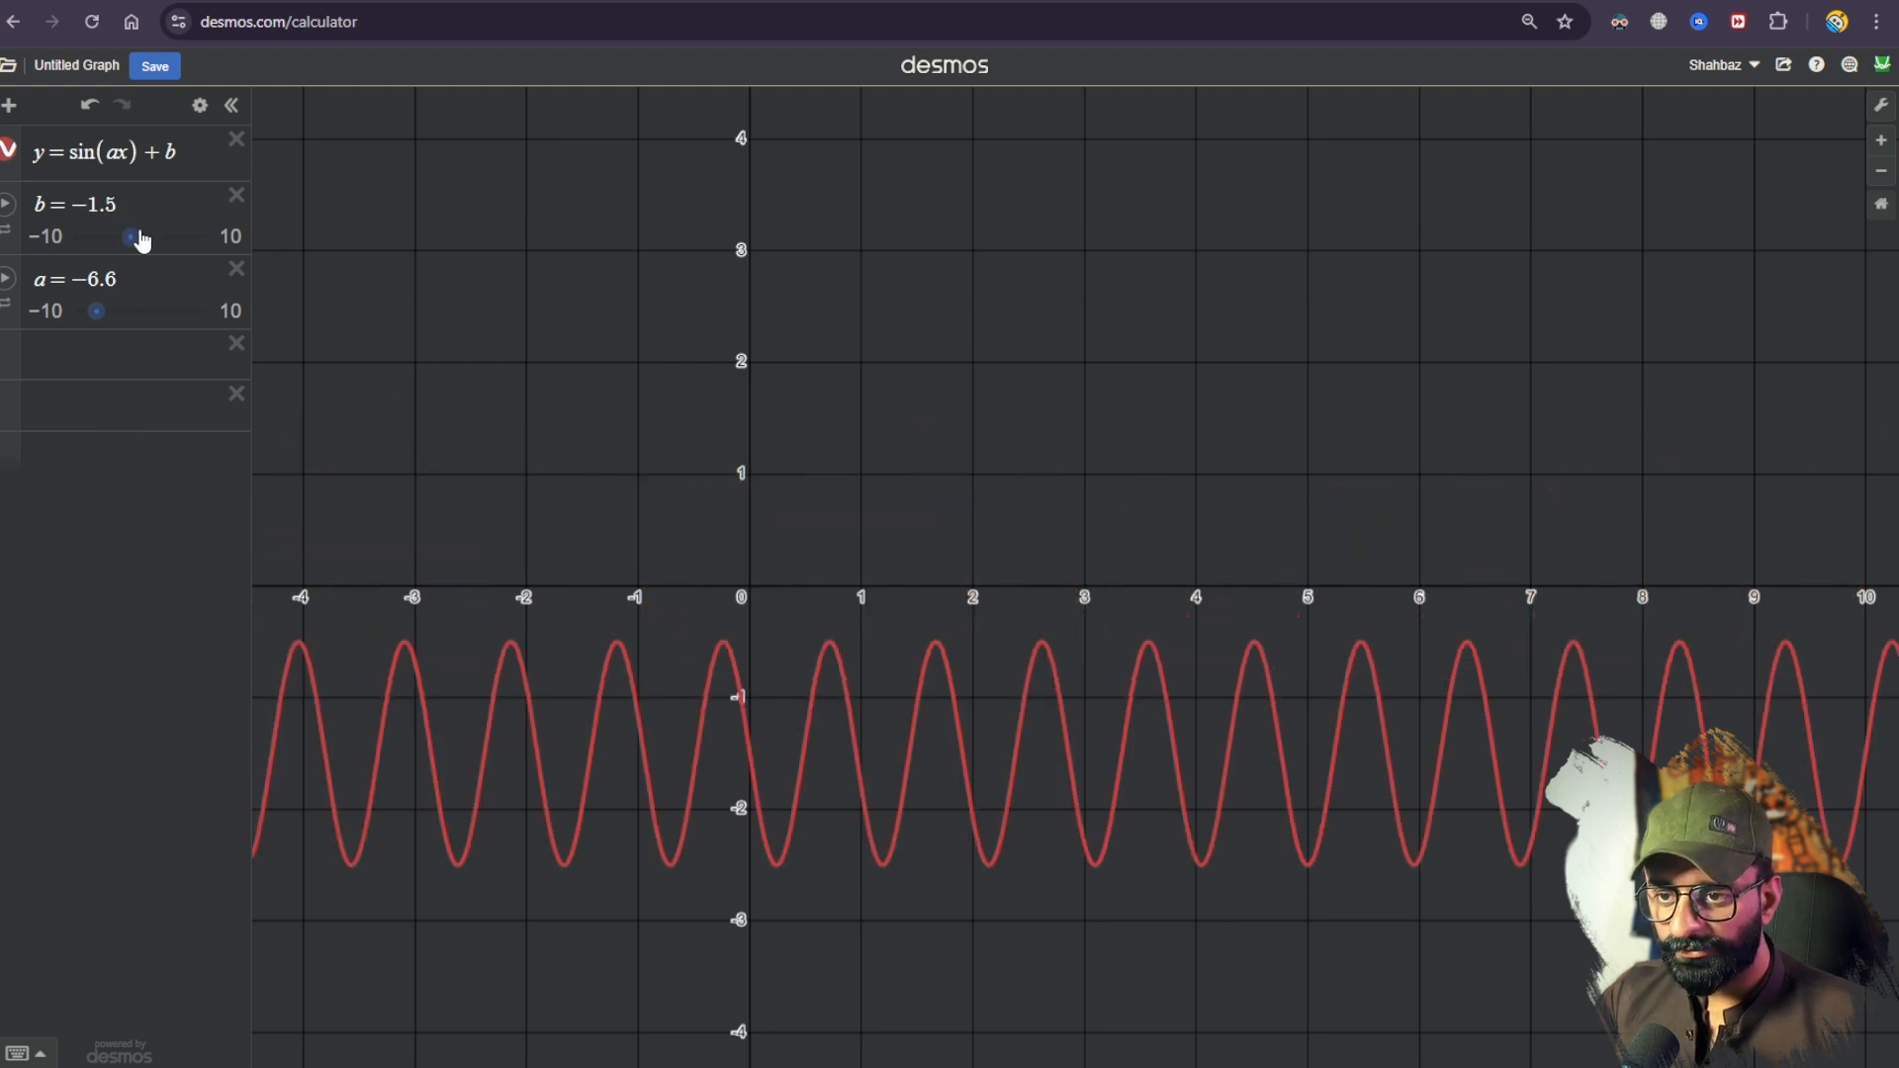
{"action": "left_click_drag", "start_coordinate": [130, 238], "coordinate": [154, 242]}
Step: Extend the formula to y = sin(ax + c) + b, create a slider for c and adjust its value
{"action": "left_click", "coordinate": [132, 151]}
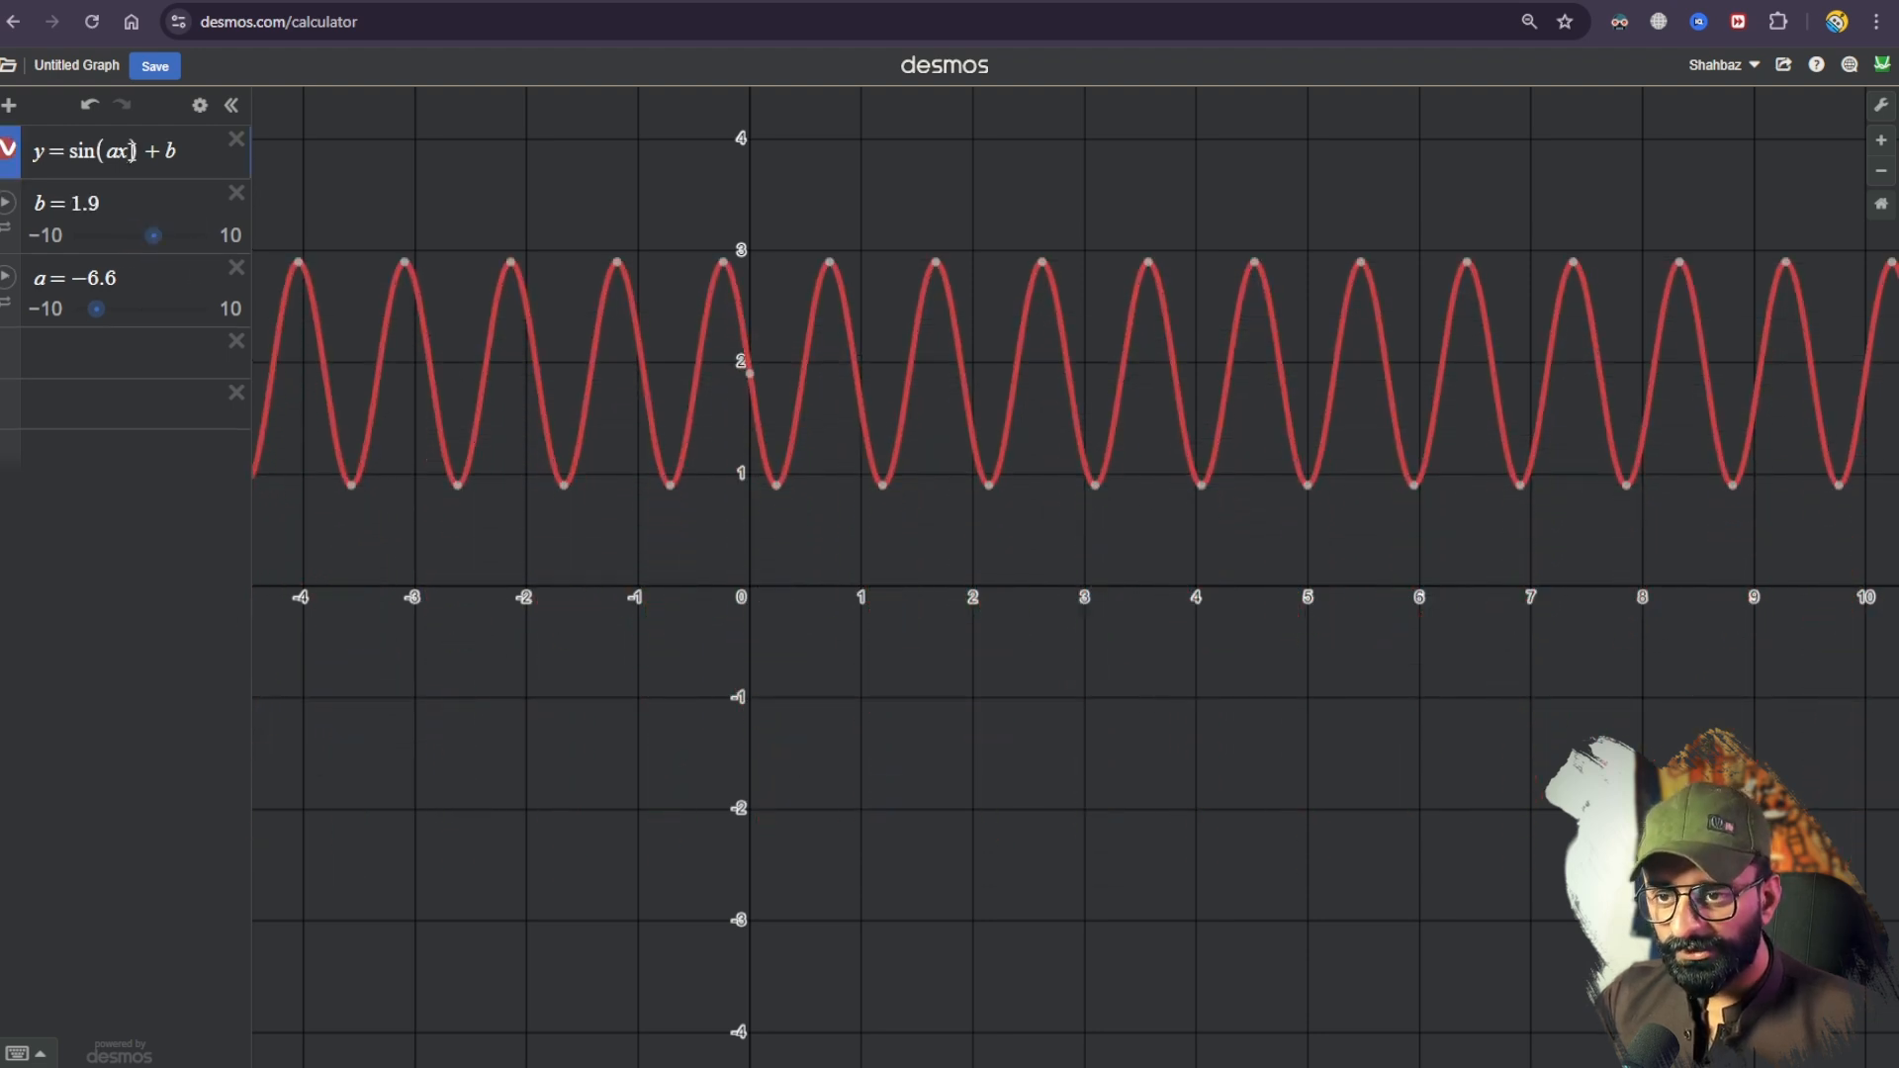
{"action": "type", "text": "+ "}
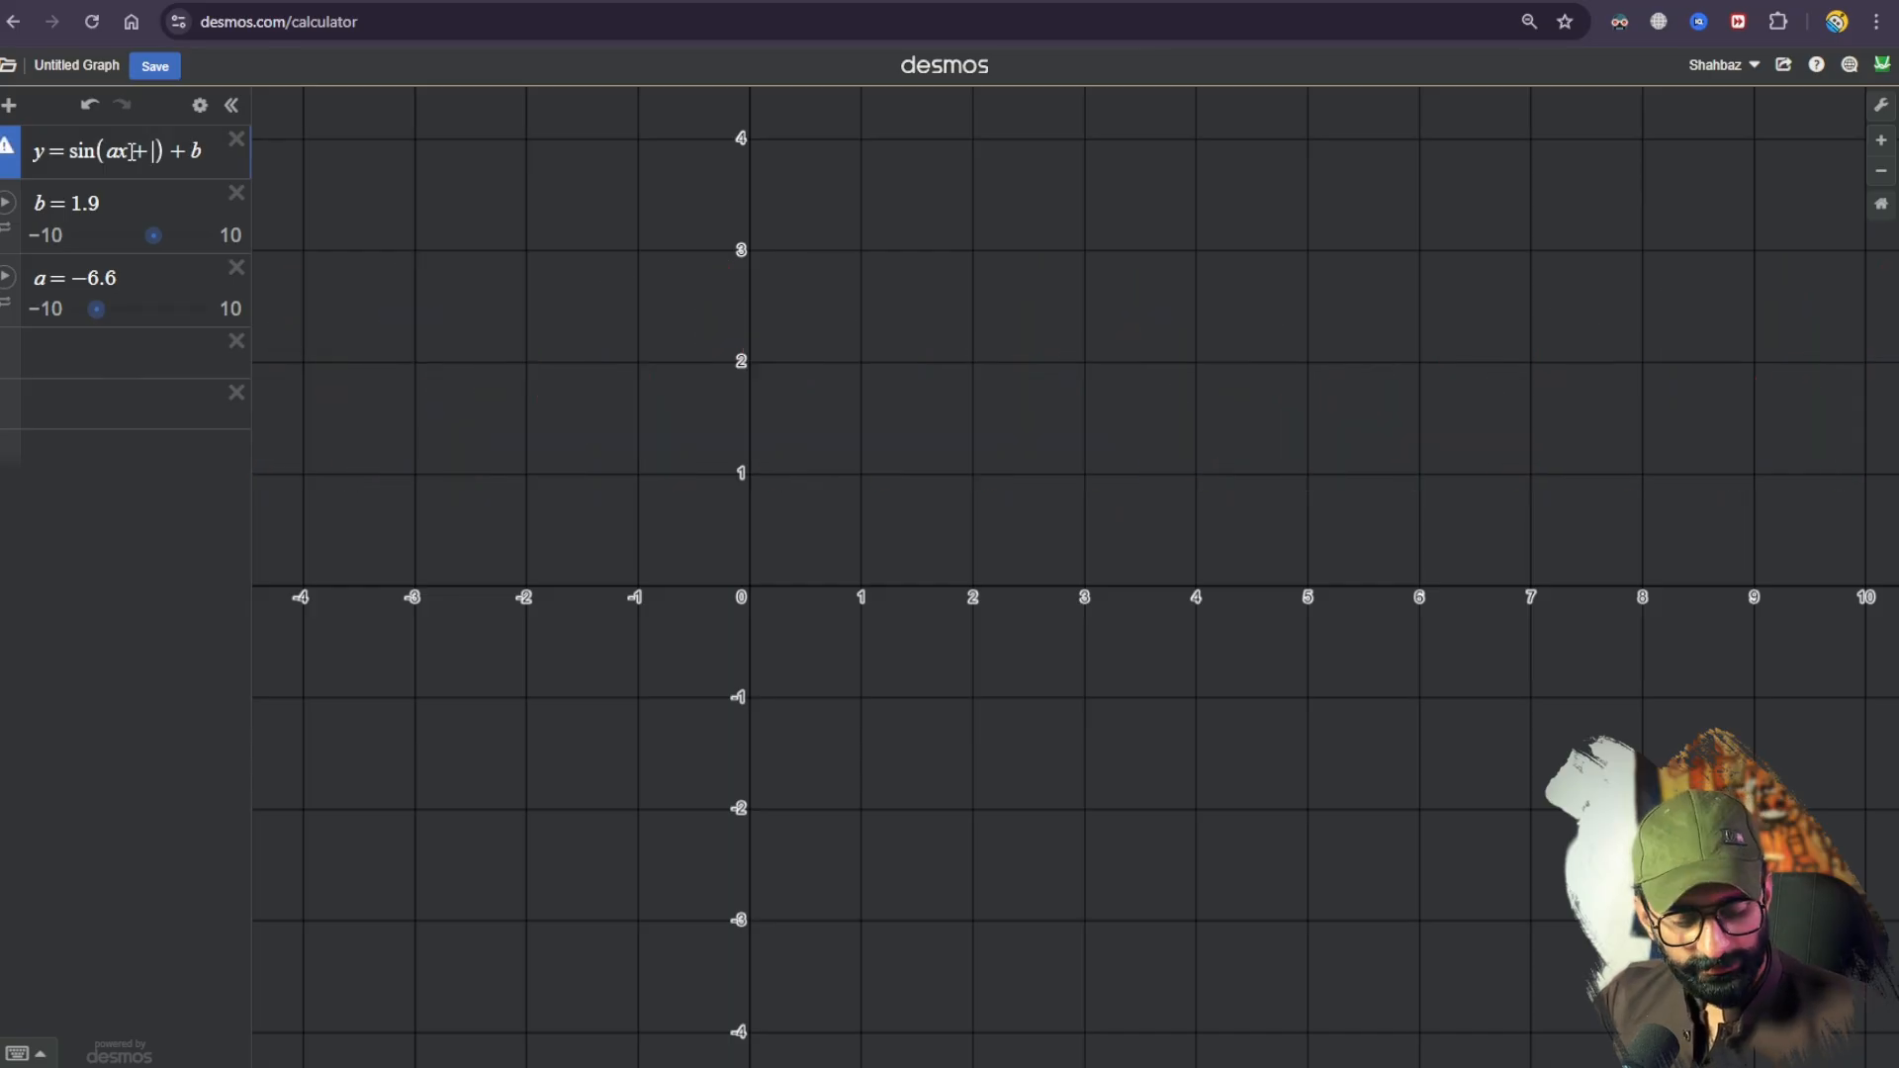
{"action": "type", "text": "c"}
{"action": "left_click", "coordinate": [124, 198]}
{"action": "mouse_move", "coordinate": [148, 238]}
{"action": "left_mouse_down"}
{"action": "mouse_move", "coordinate": [238, 263]}
{"action": "mouse_move", "coordinate": [102, 263]}
{"action": "mouse_move", "coordinate": [140, 254]}
{"action": "left_mouse_up"}
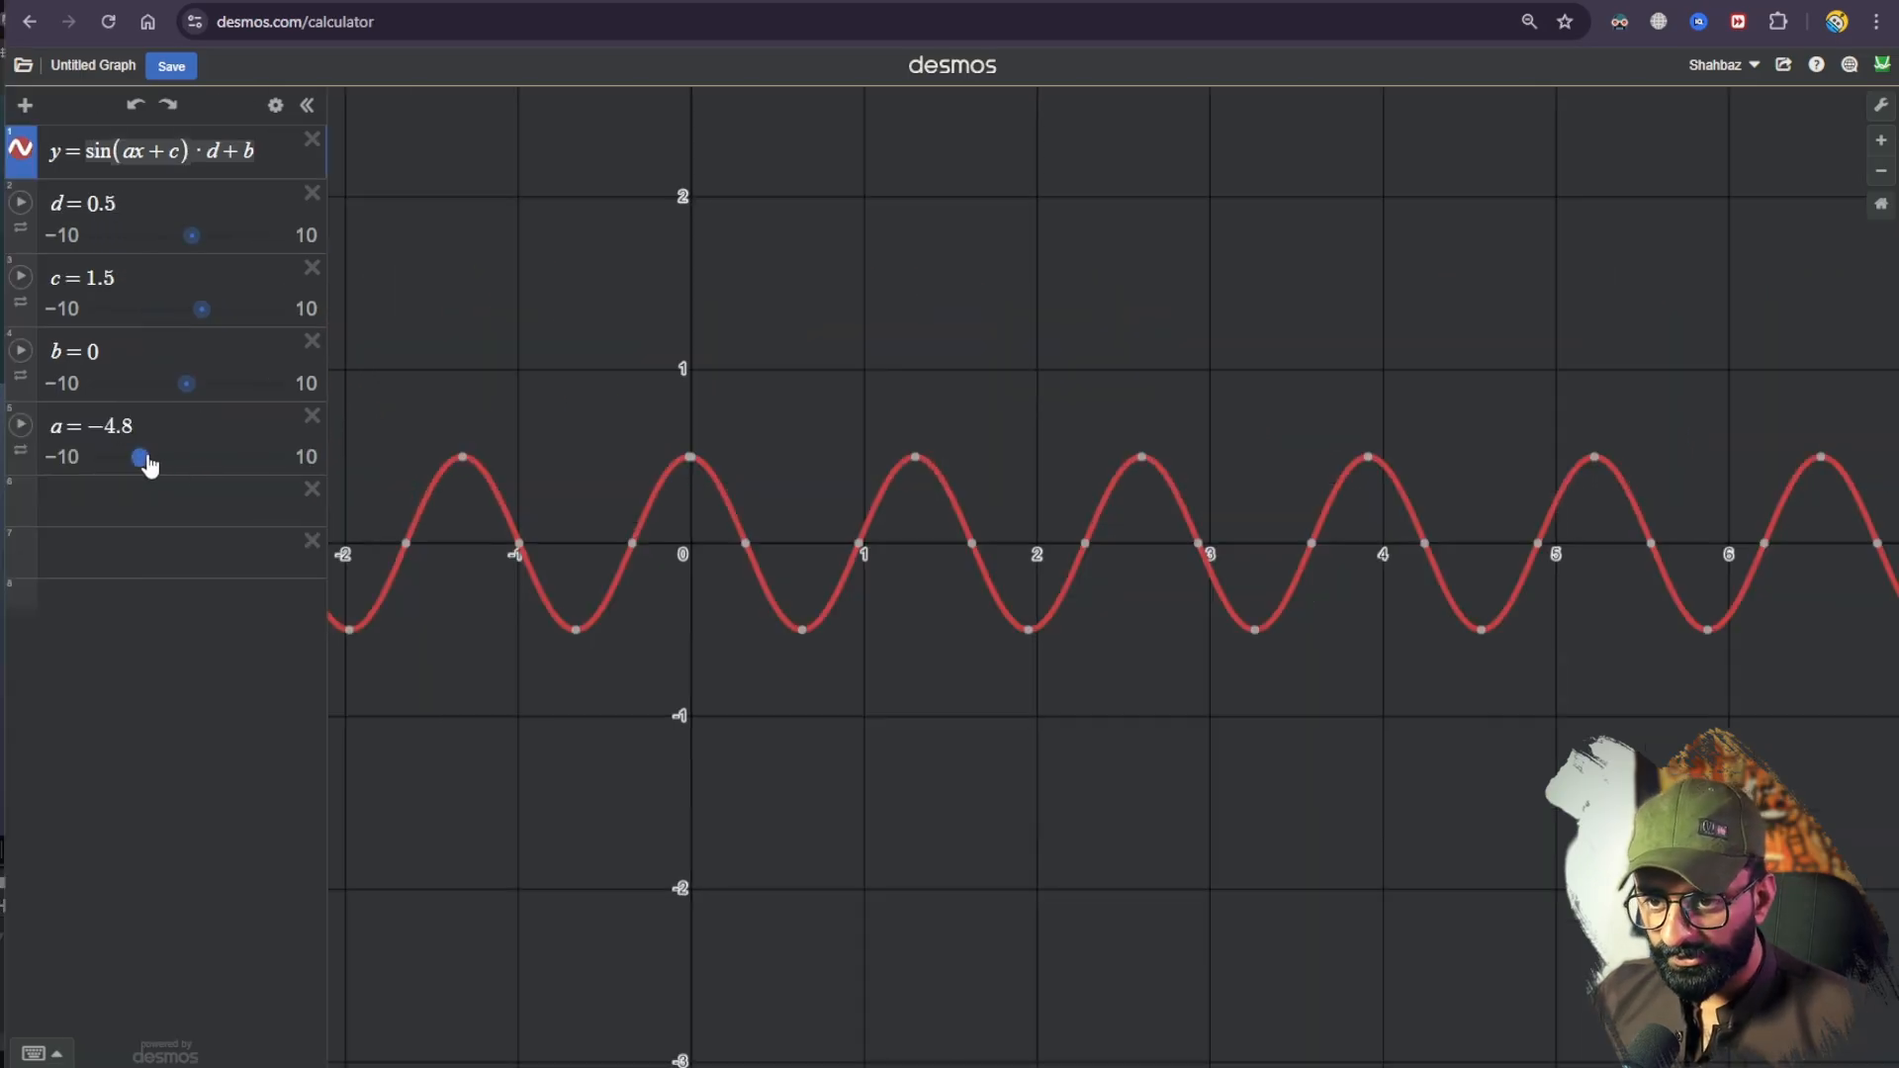
Step: Vary b, c and d in y = sin(ax + c) · d + b, setting c to 0.8
{"action": "left_click_drag", "start_coordinate": [186, 385], "coordinate": [186, 392]}
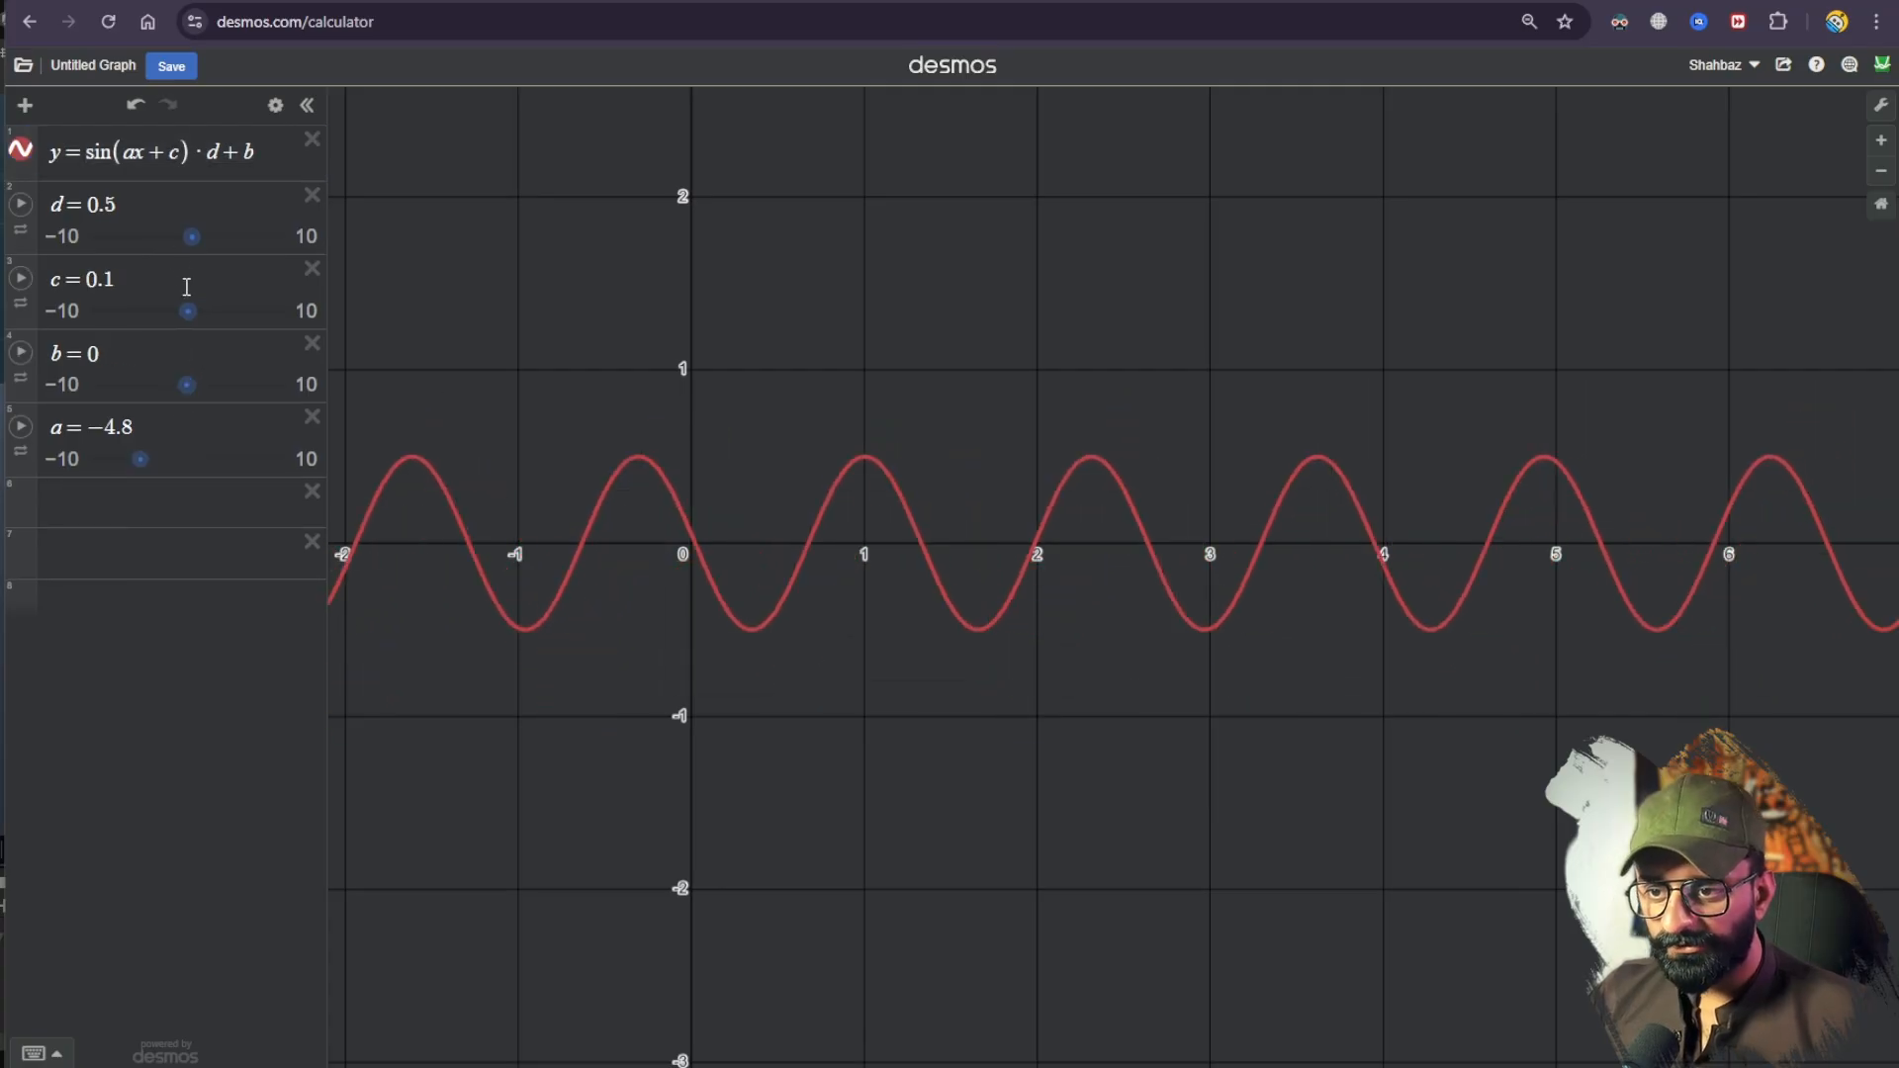
{"action": "left_click_drag", "start_coordinate": [190, 310], "coordinate": [201, 316]}
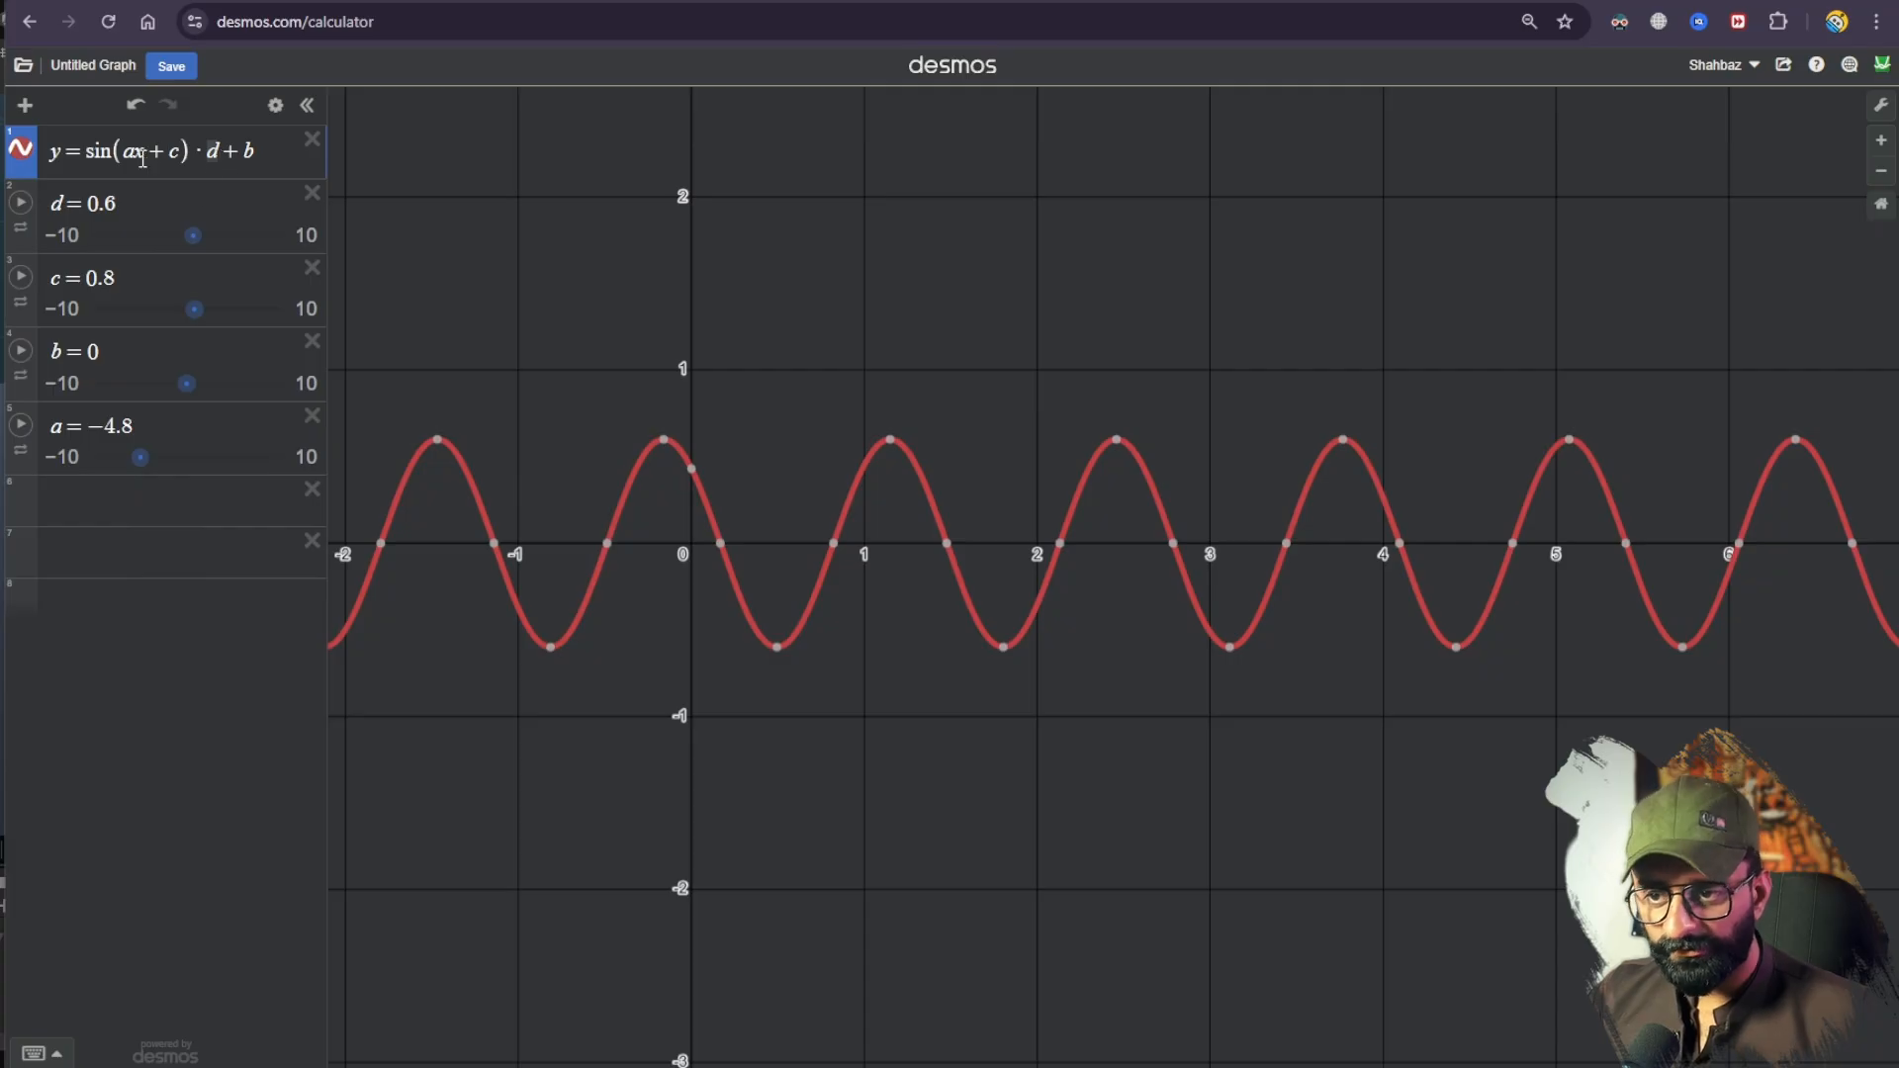
{"action": "left_click_drag", "start_coordinate": [192, 238], "coordinate": [199, 242]}
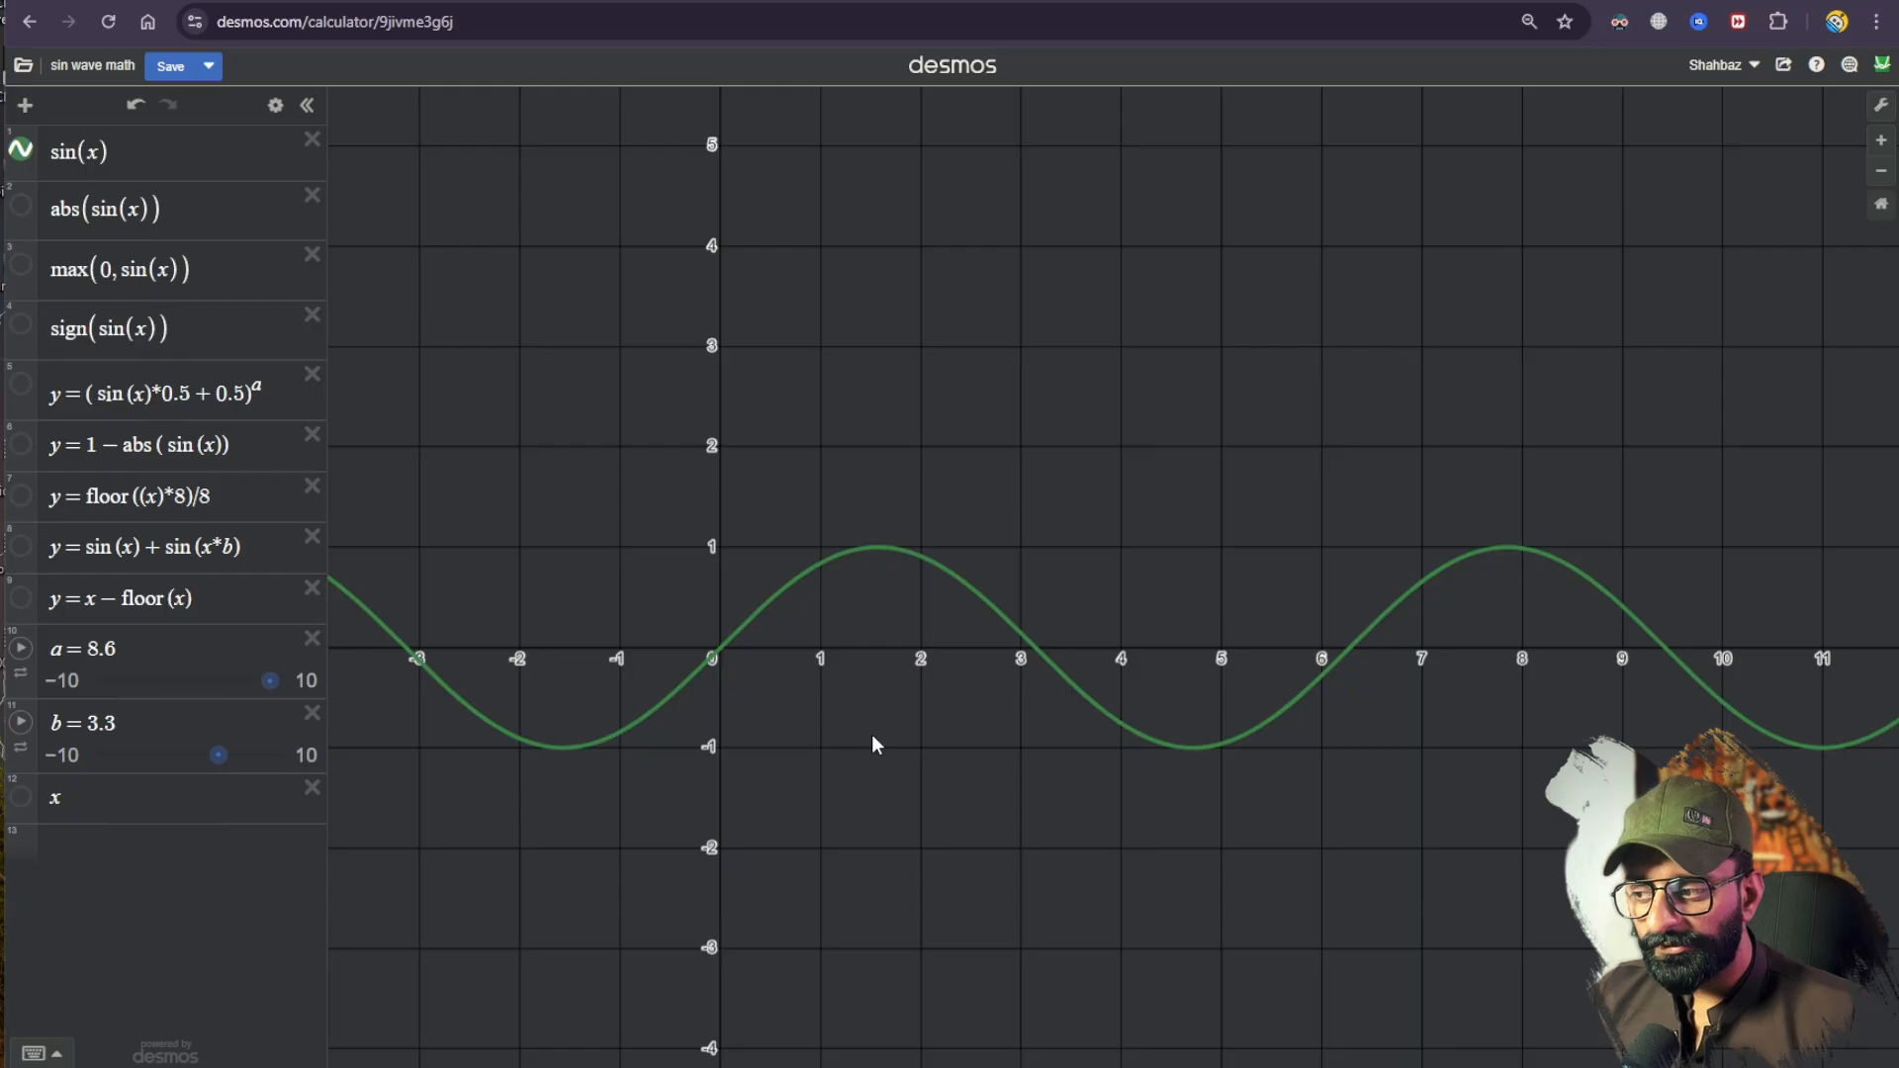
Step: In the sin wave math graph, plot abs(sin(x)) and max(0, sin(x)) one at a time, and examine sign(sin(x))
{"action": "scroll", "coordinate": [872, 730], "scroll_direction": "down", "scroll_amount": 2}
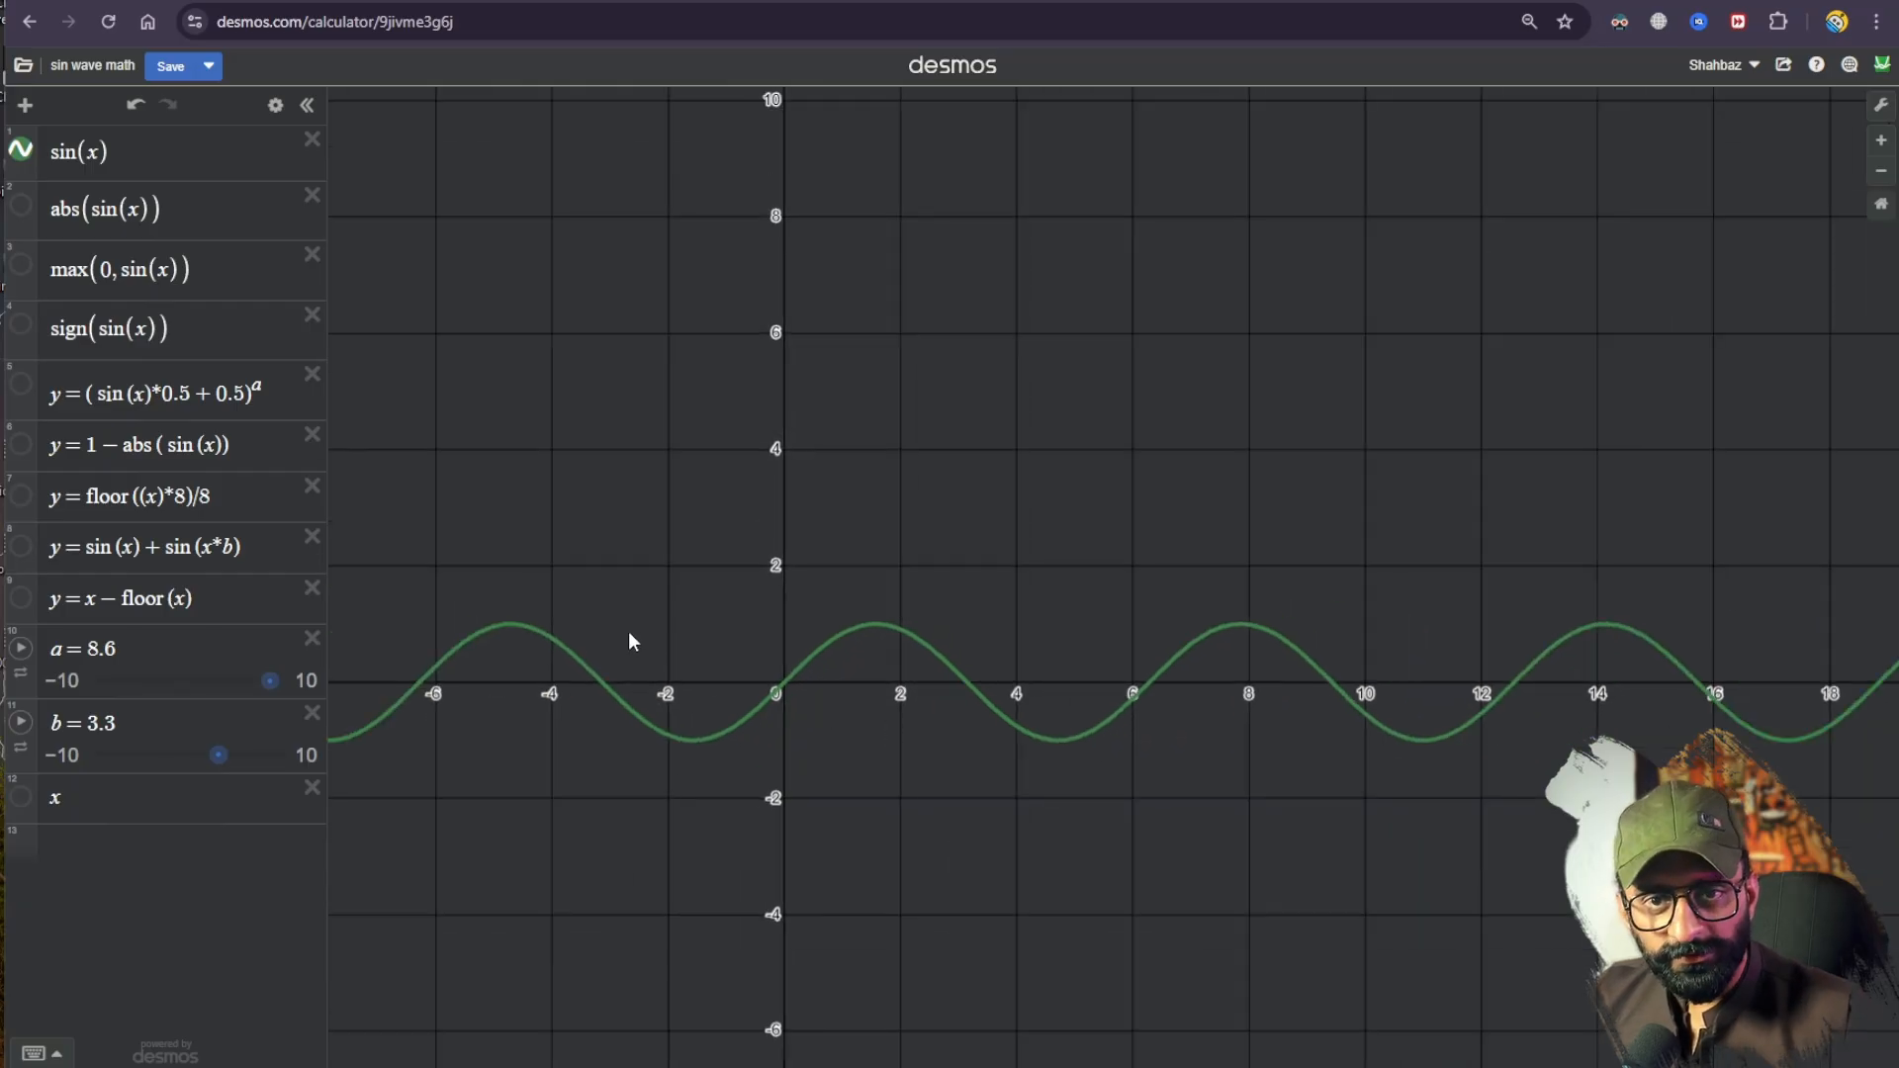
{"action": "left_click", "coordinate": [21, 208]}
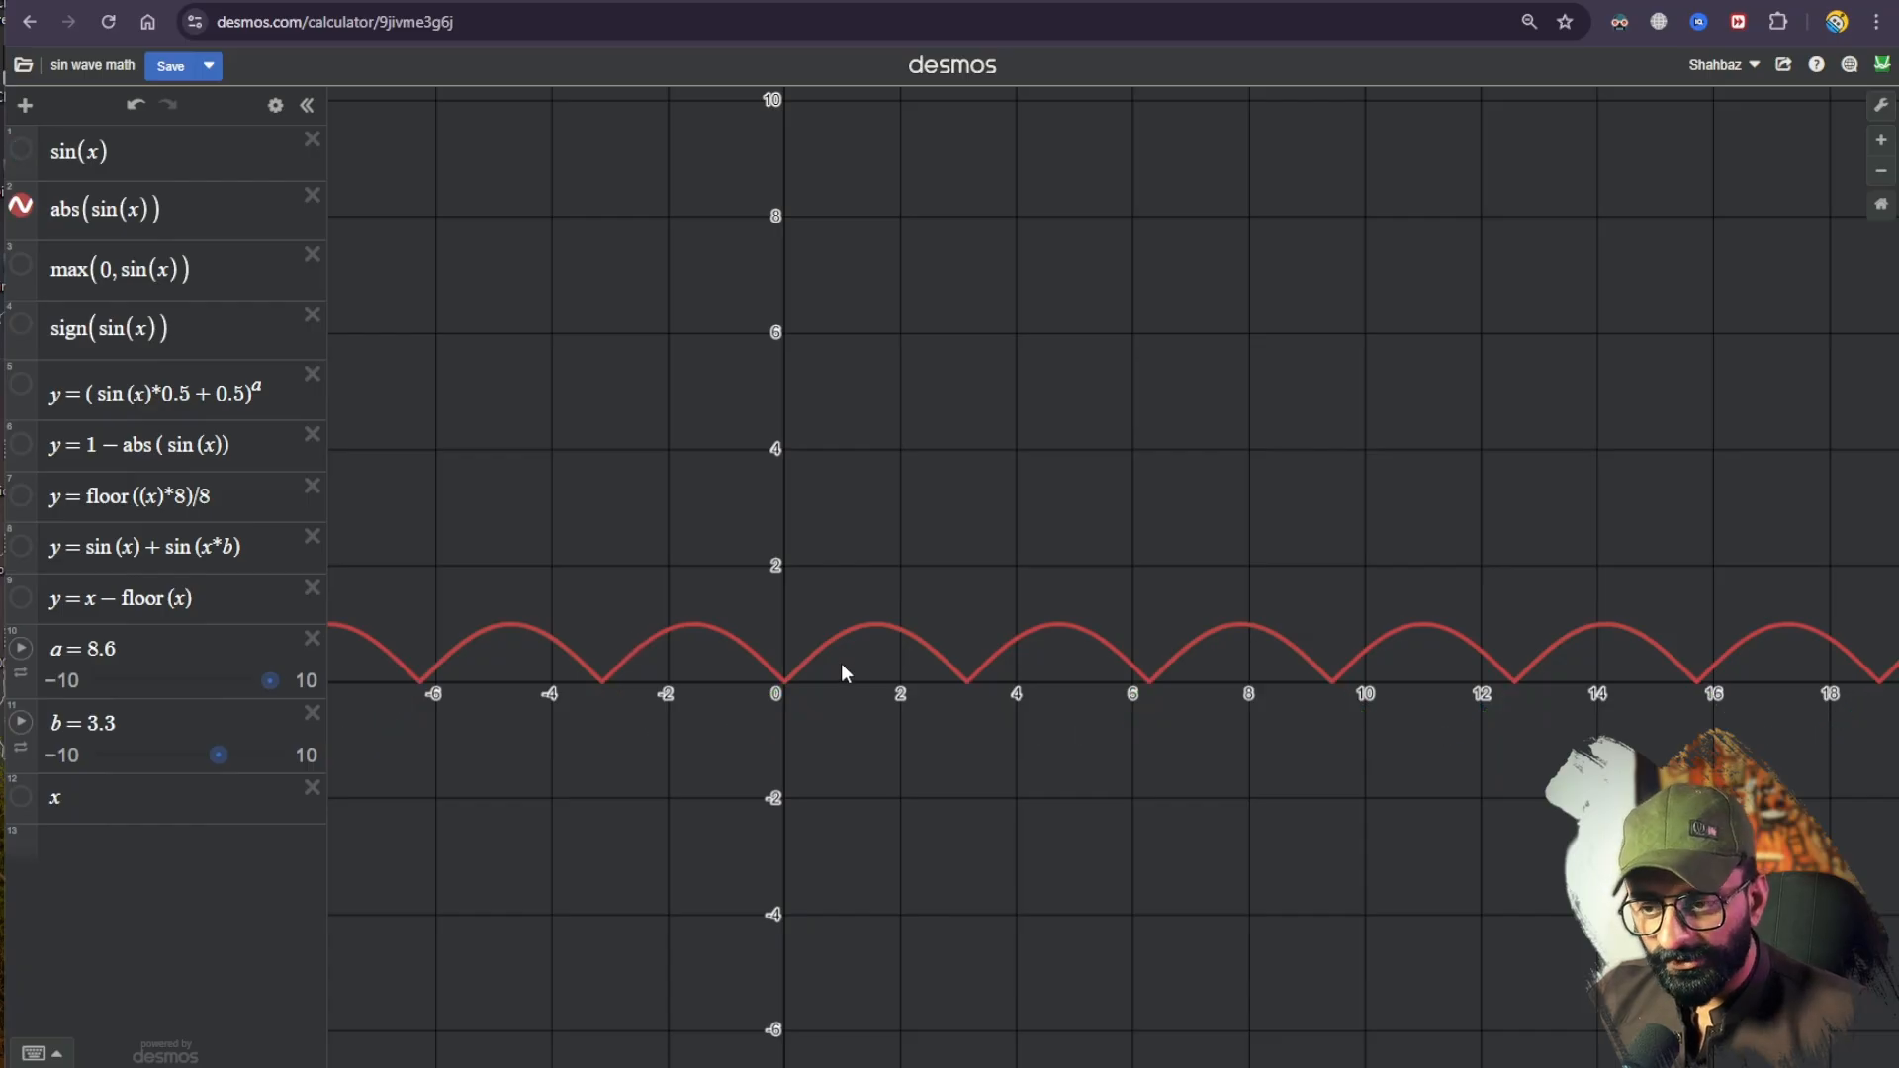
{"action": "left_click", "coordinate": [21, 208]}
{"action": "left_click", "coordinate": [21, 265]}
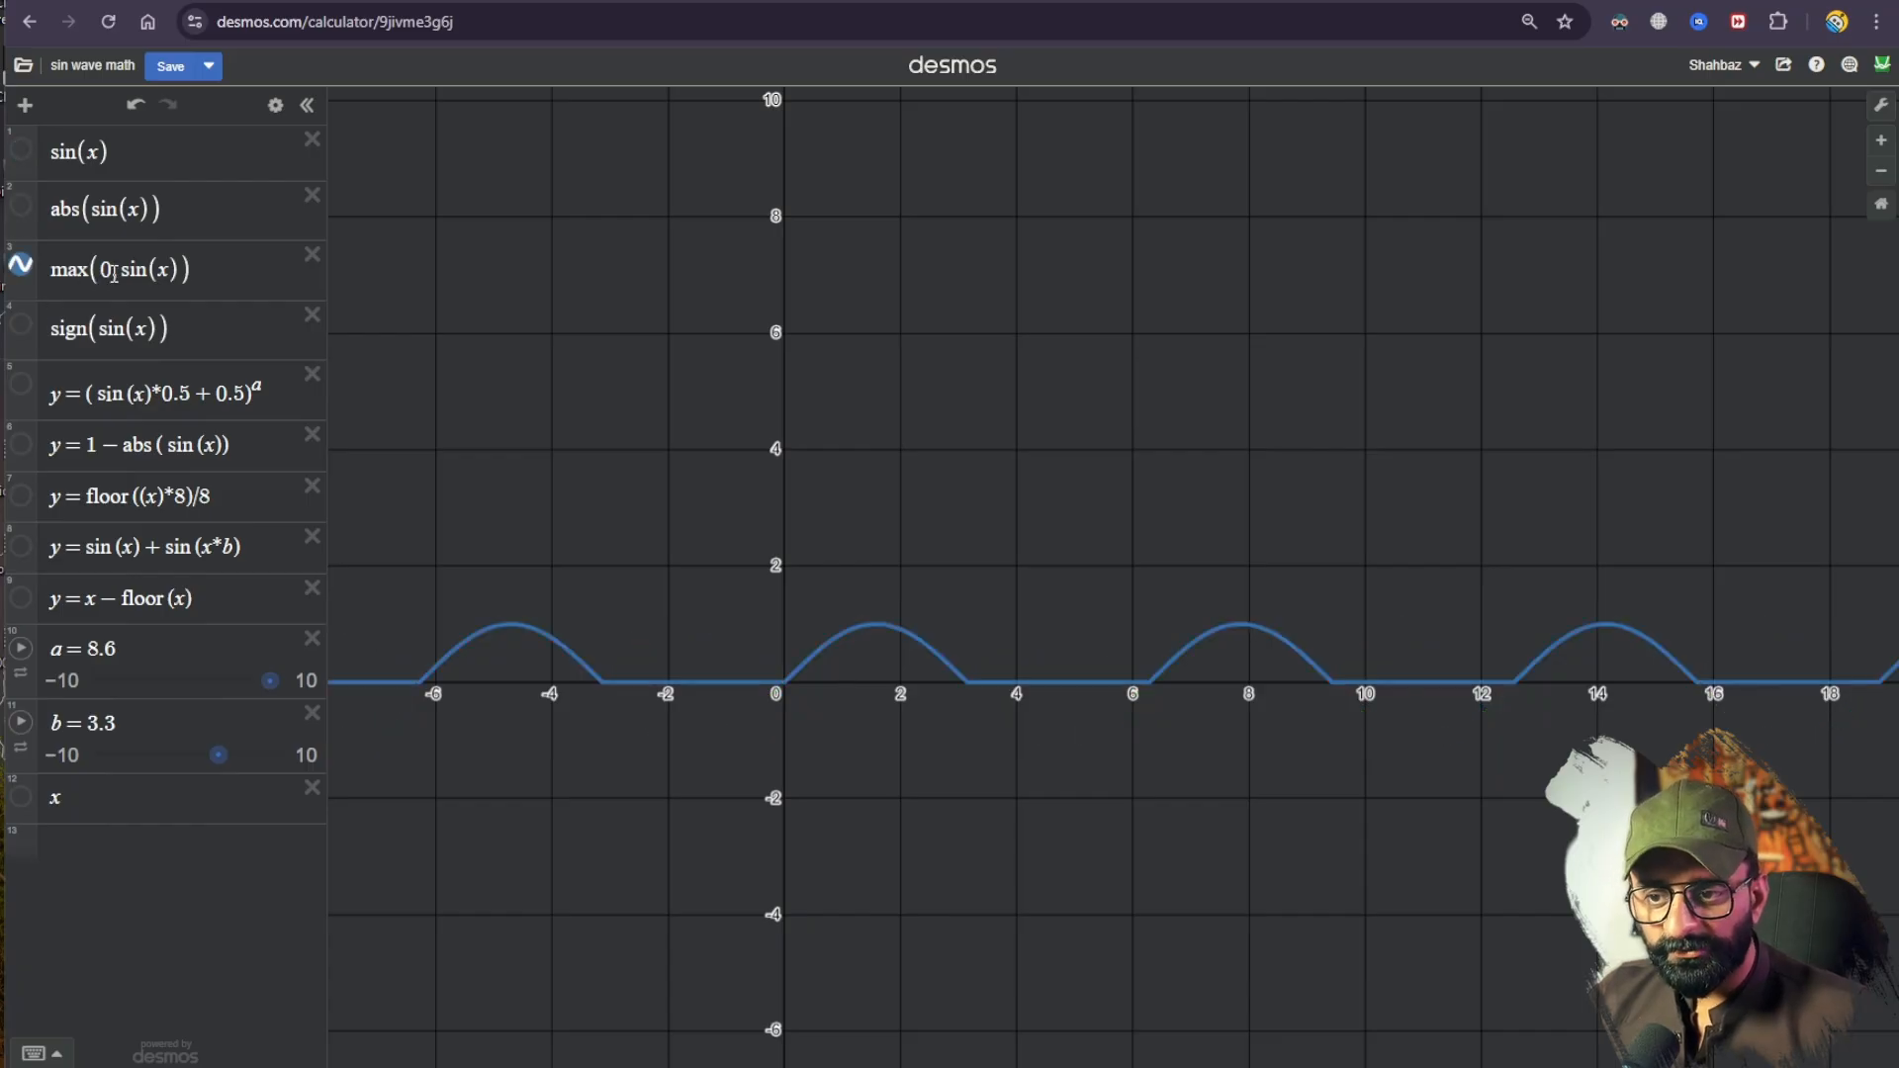
{"action": "left_click", "coordinate": [114, 273]}
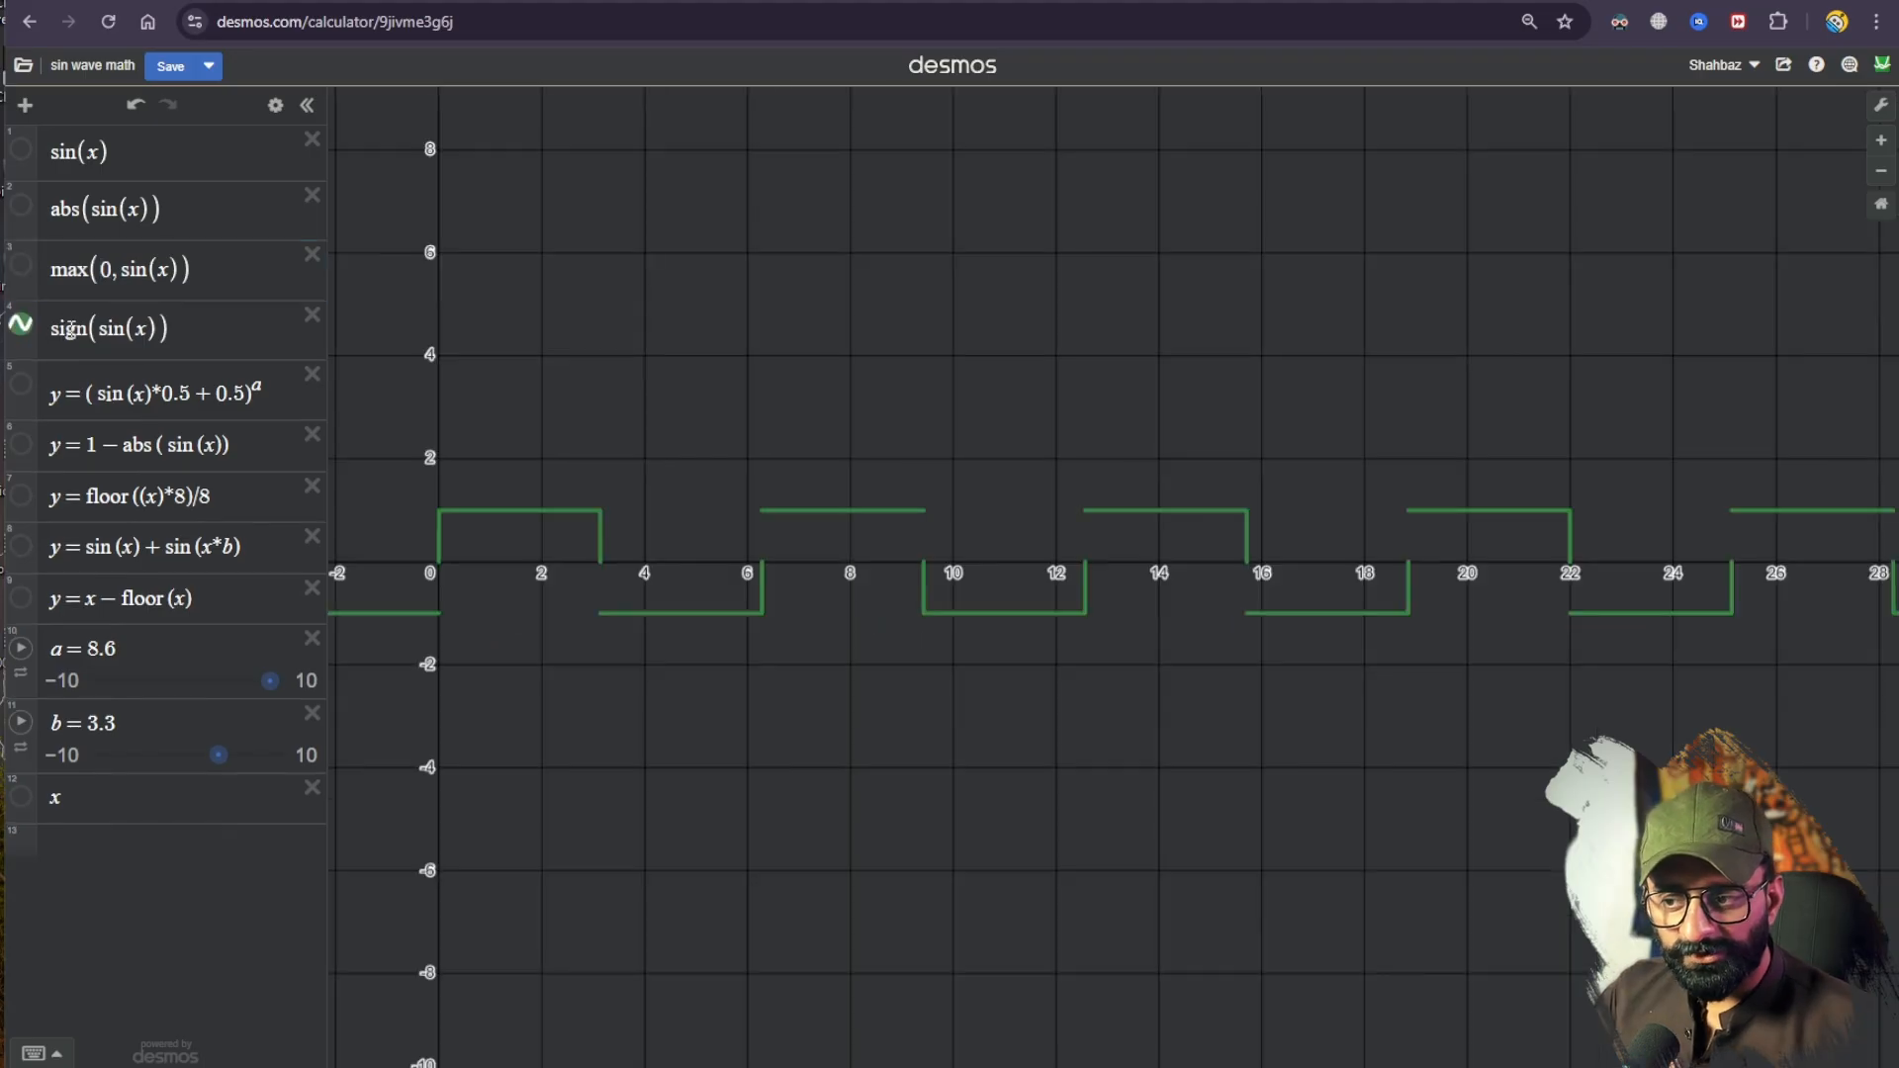
{"action": "left_click_drag", "start_coordinate": [1011, 553], "coordinate": [1414, 554]}
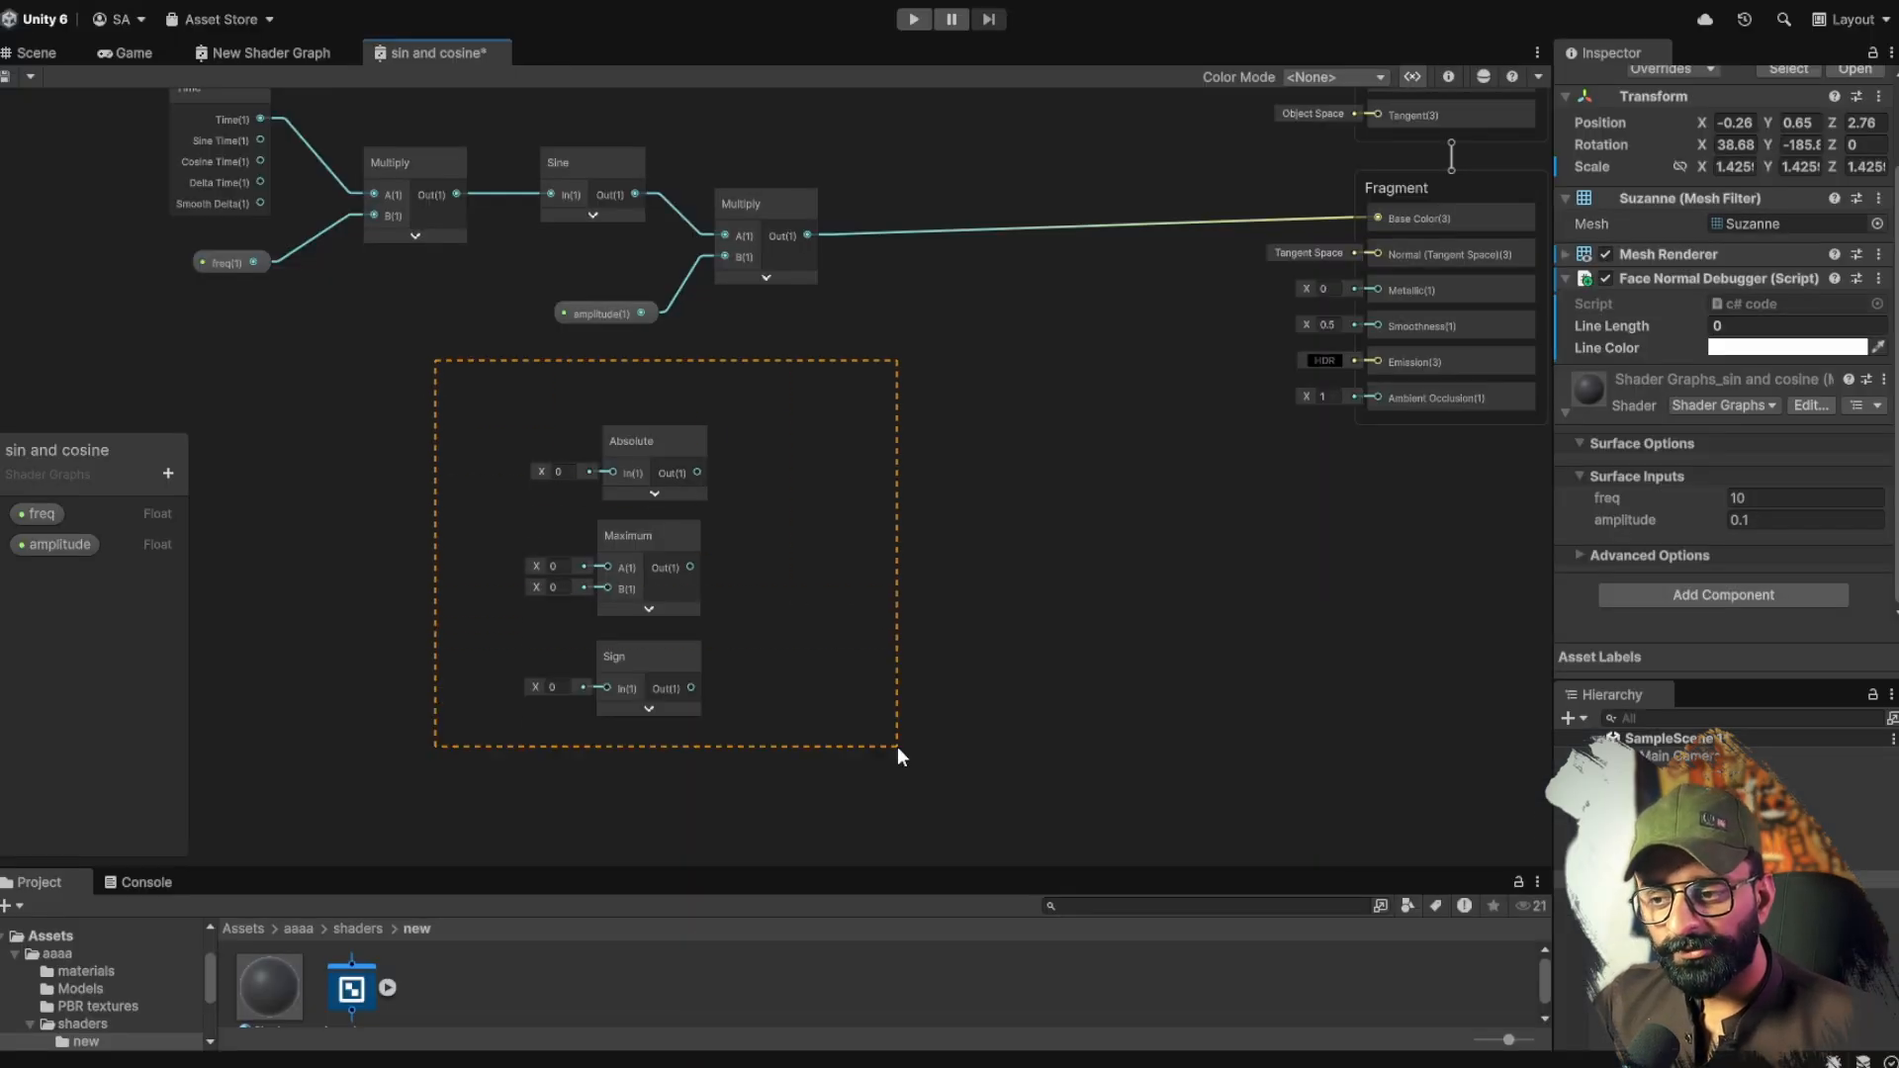
Step: In the Unity shader graph, select the Absolute, Maximum and Sign nodes together and move them closer to the Fragment block
{"action": "left_click_drag", "start_coordinate": [898, 749], "coordinate": [900, 763]}
{"action": "left_click_drag", "start_coordinate": [662, 645], "coordinate": [1042, 442]}
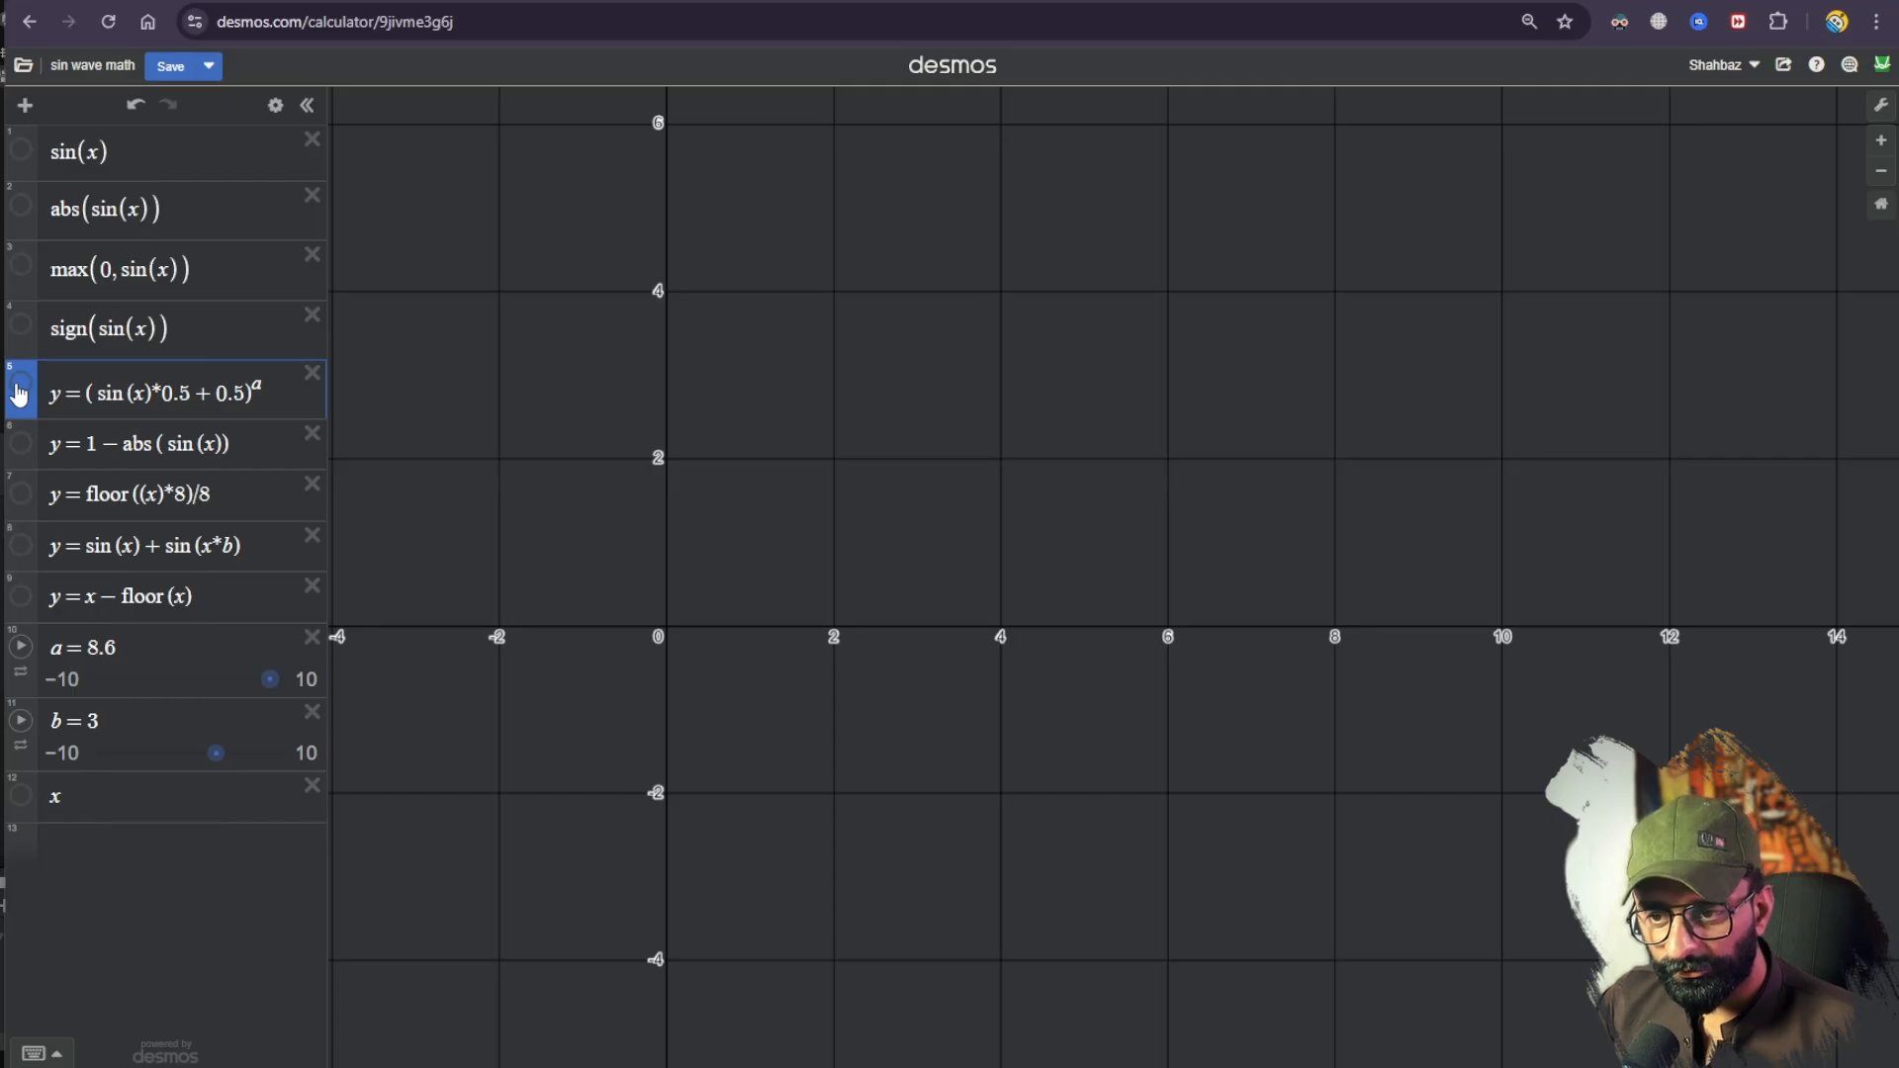
Step: In Desmos, plot y = (sin(x)*0.5 + 0.5)^a, y = 1 − abs(sin(x)) and y = floor((x)*8)/8 one at a time
{"action": "left_click", "coordinate": [19, 388]}
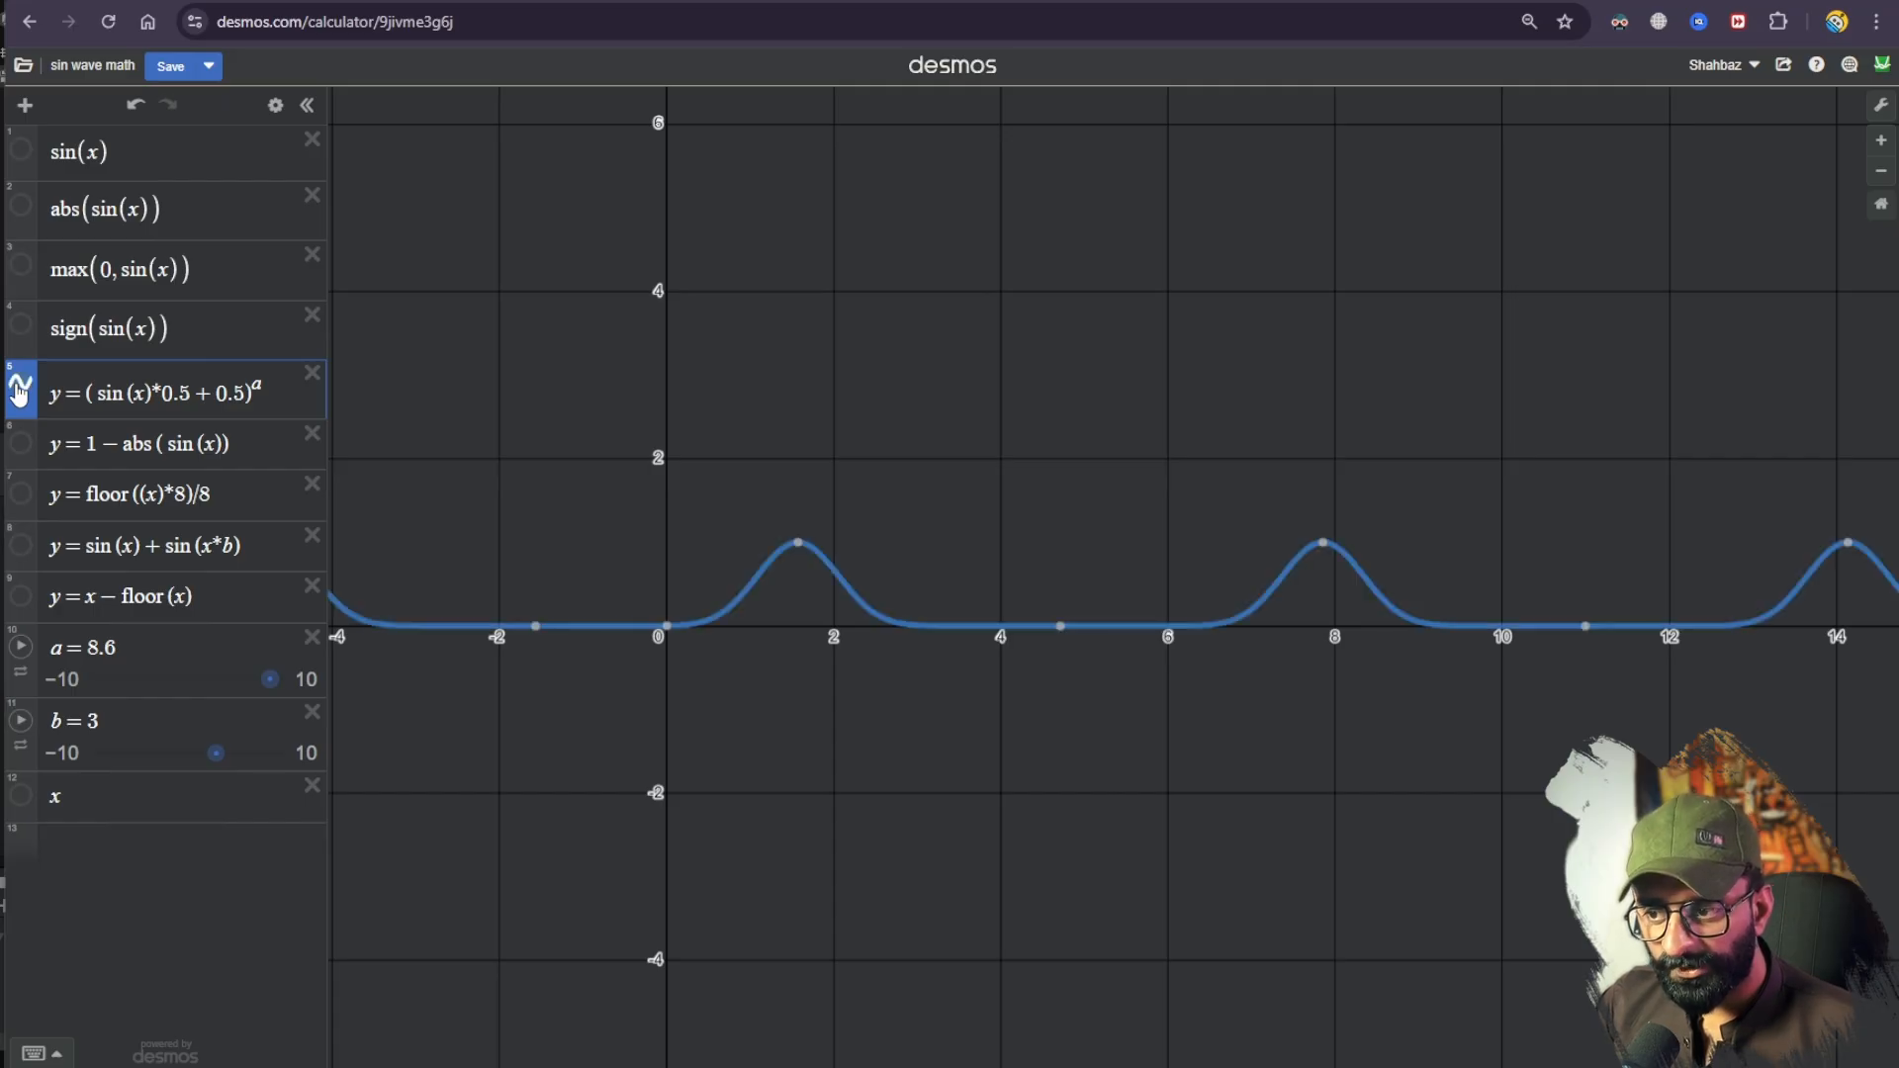
{"action": "left_click", "coordinate": [21, 445]}
{"action": "left_click", "coordinate": [19, 388]}
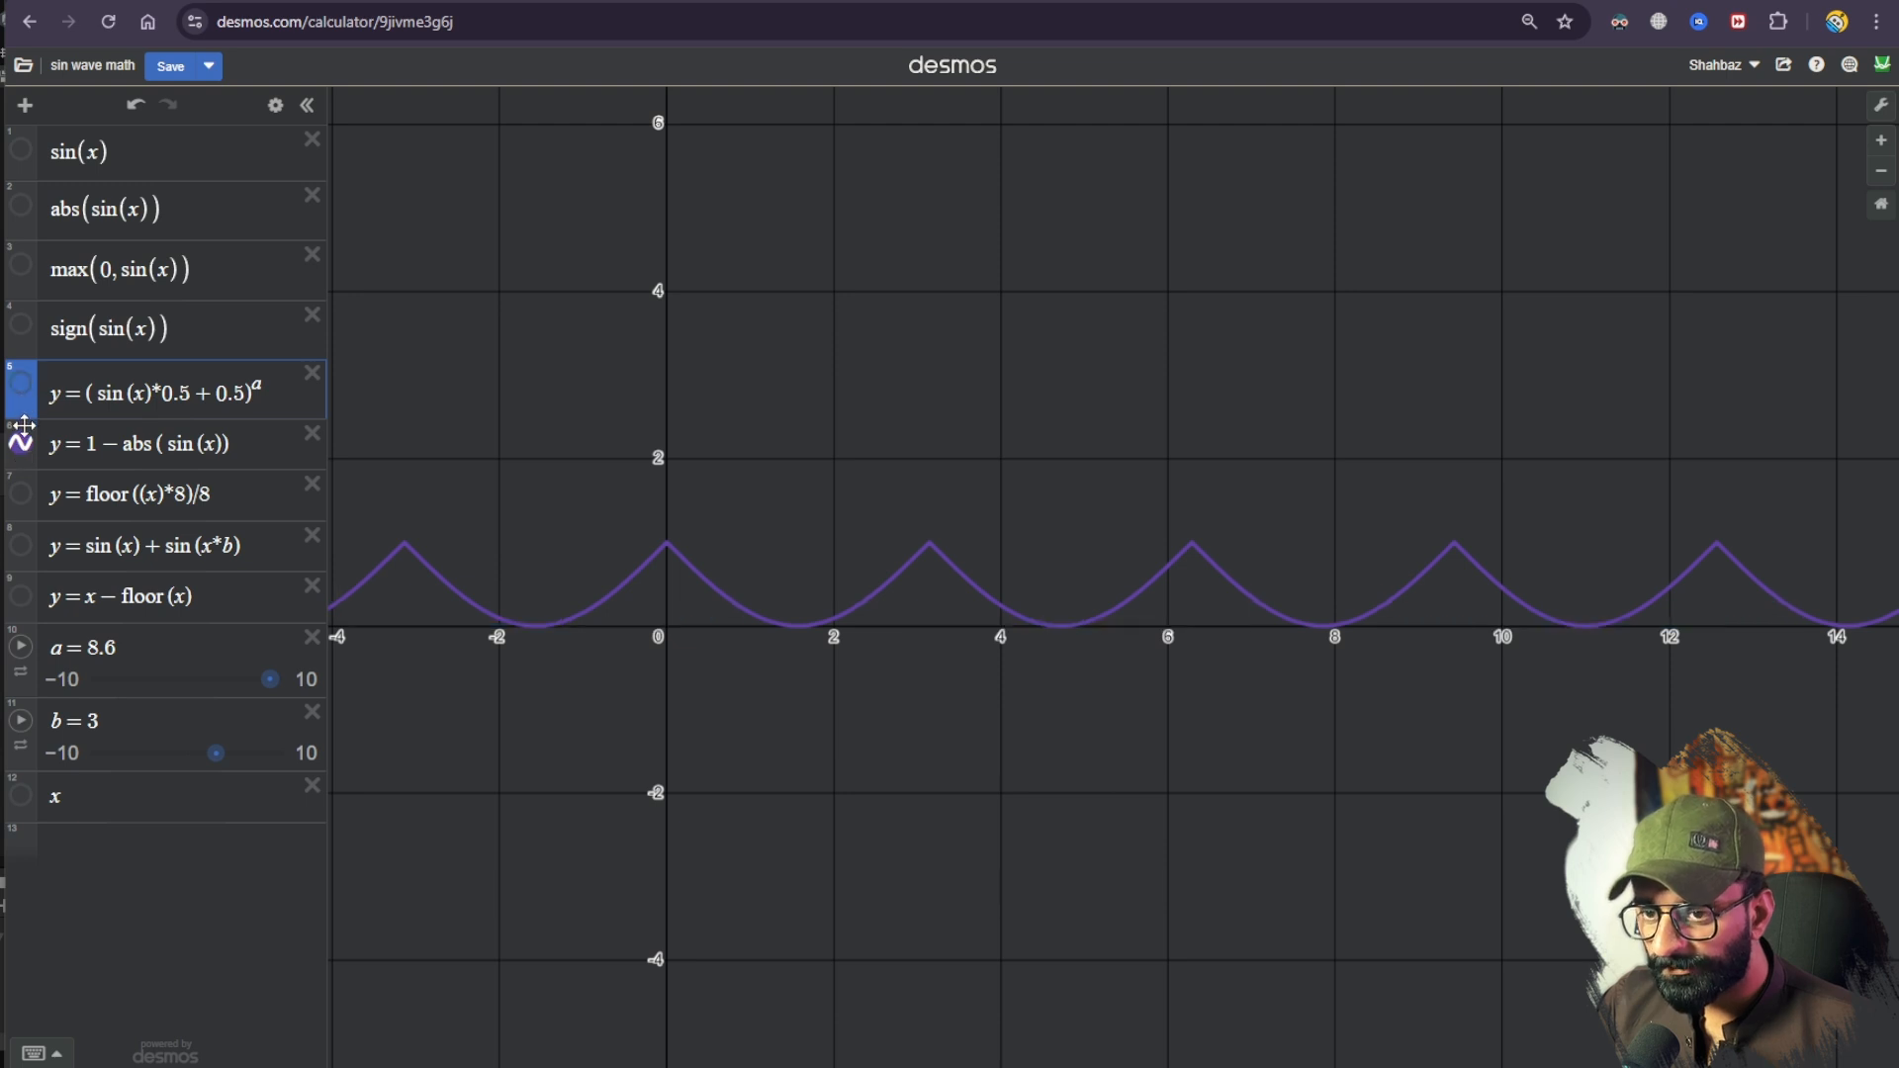
{"action": "left_click", "coordinate": [21, 445]}
{"action": "left_click", "coordinate": [21, 494]}
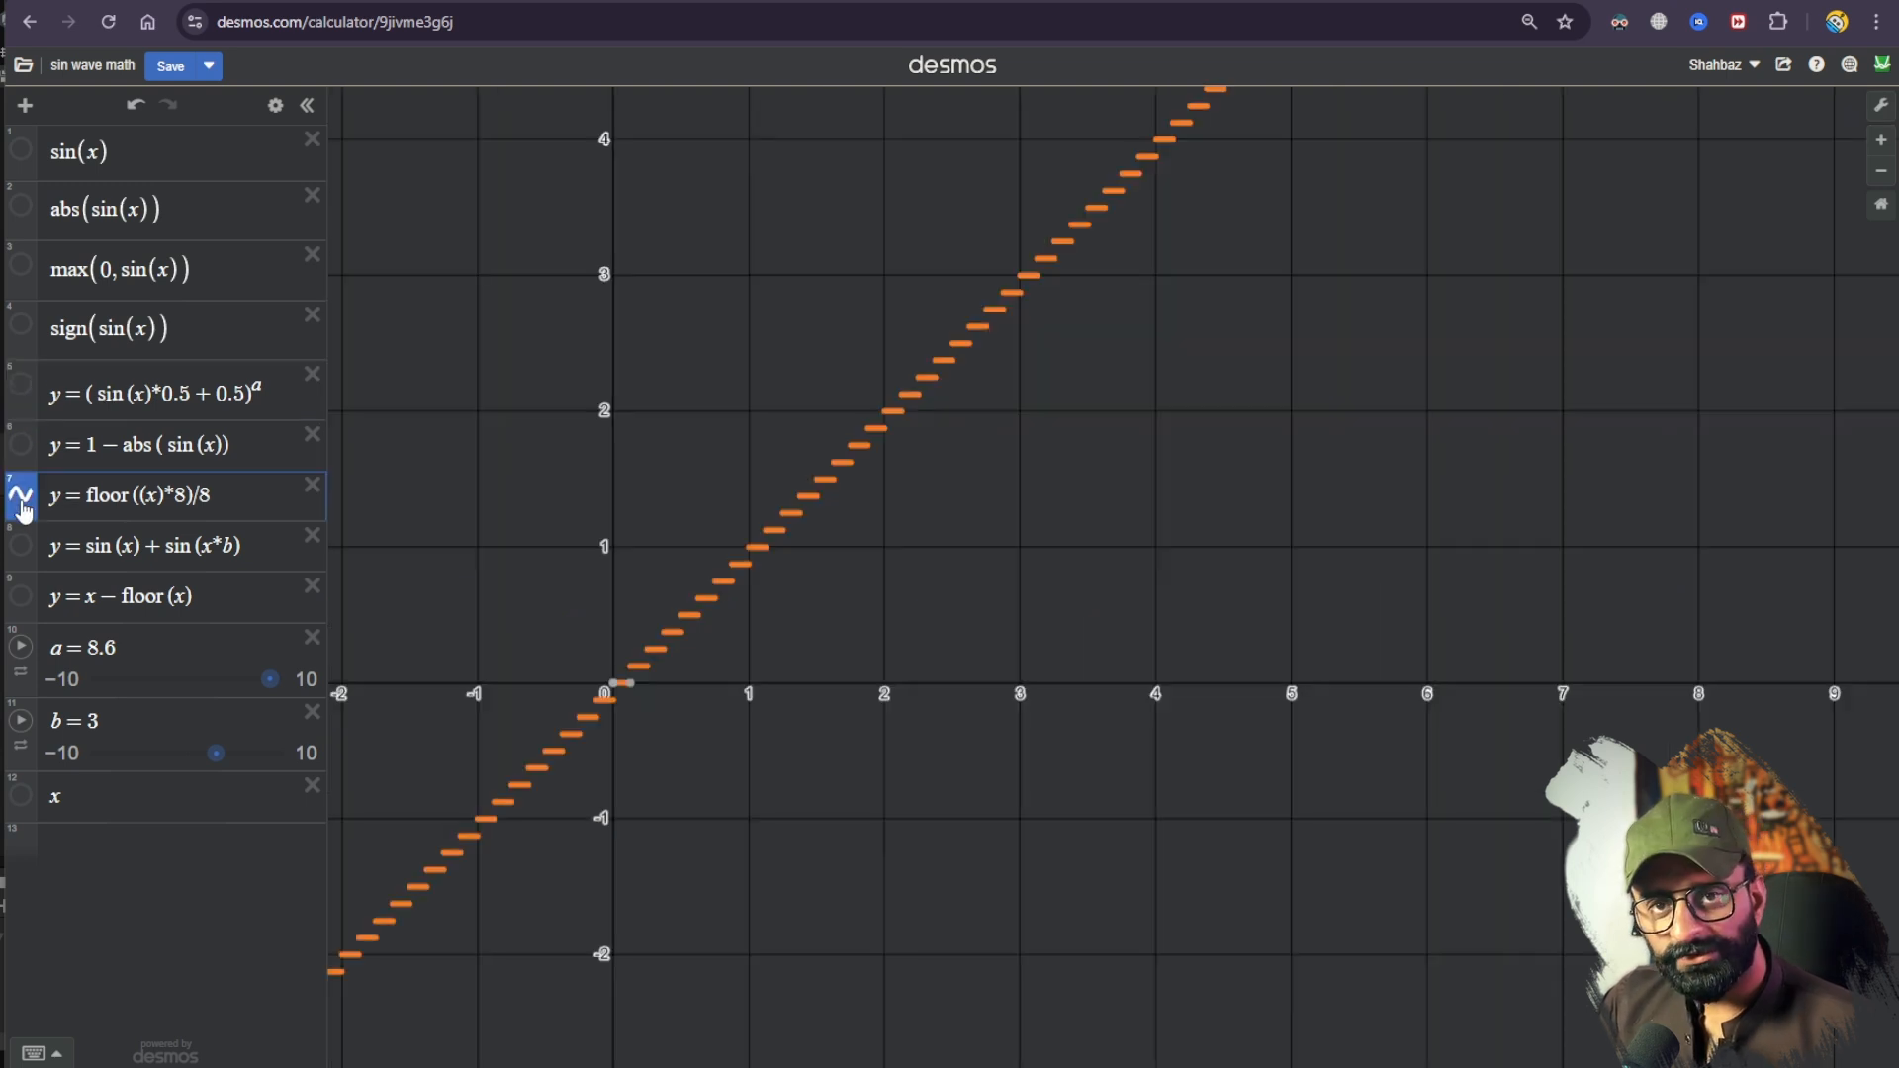
Step: Replace the floor plot with y = sin(x) + sin(x*b) and set b to 4.5
{"action": "left_click", "coordinate": [21, 495]}
{"action": "left_click", "coordinate": [21, 545]}
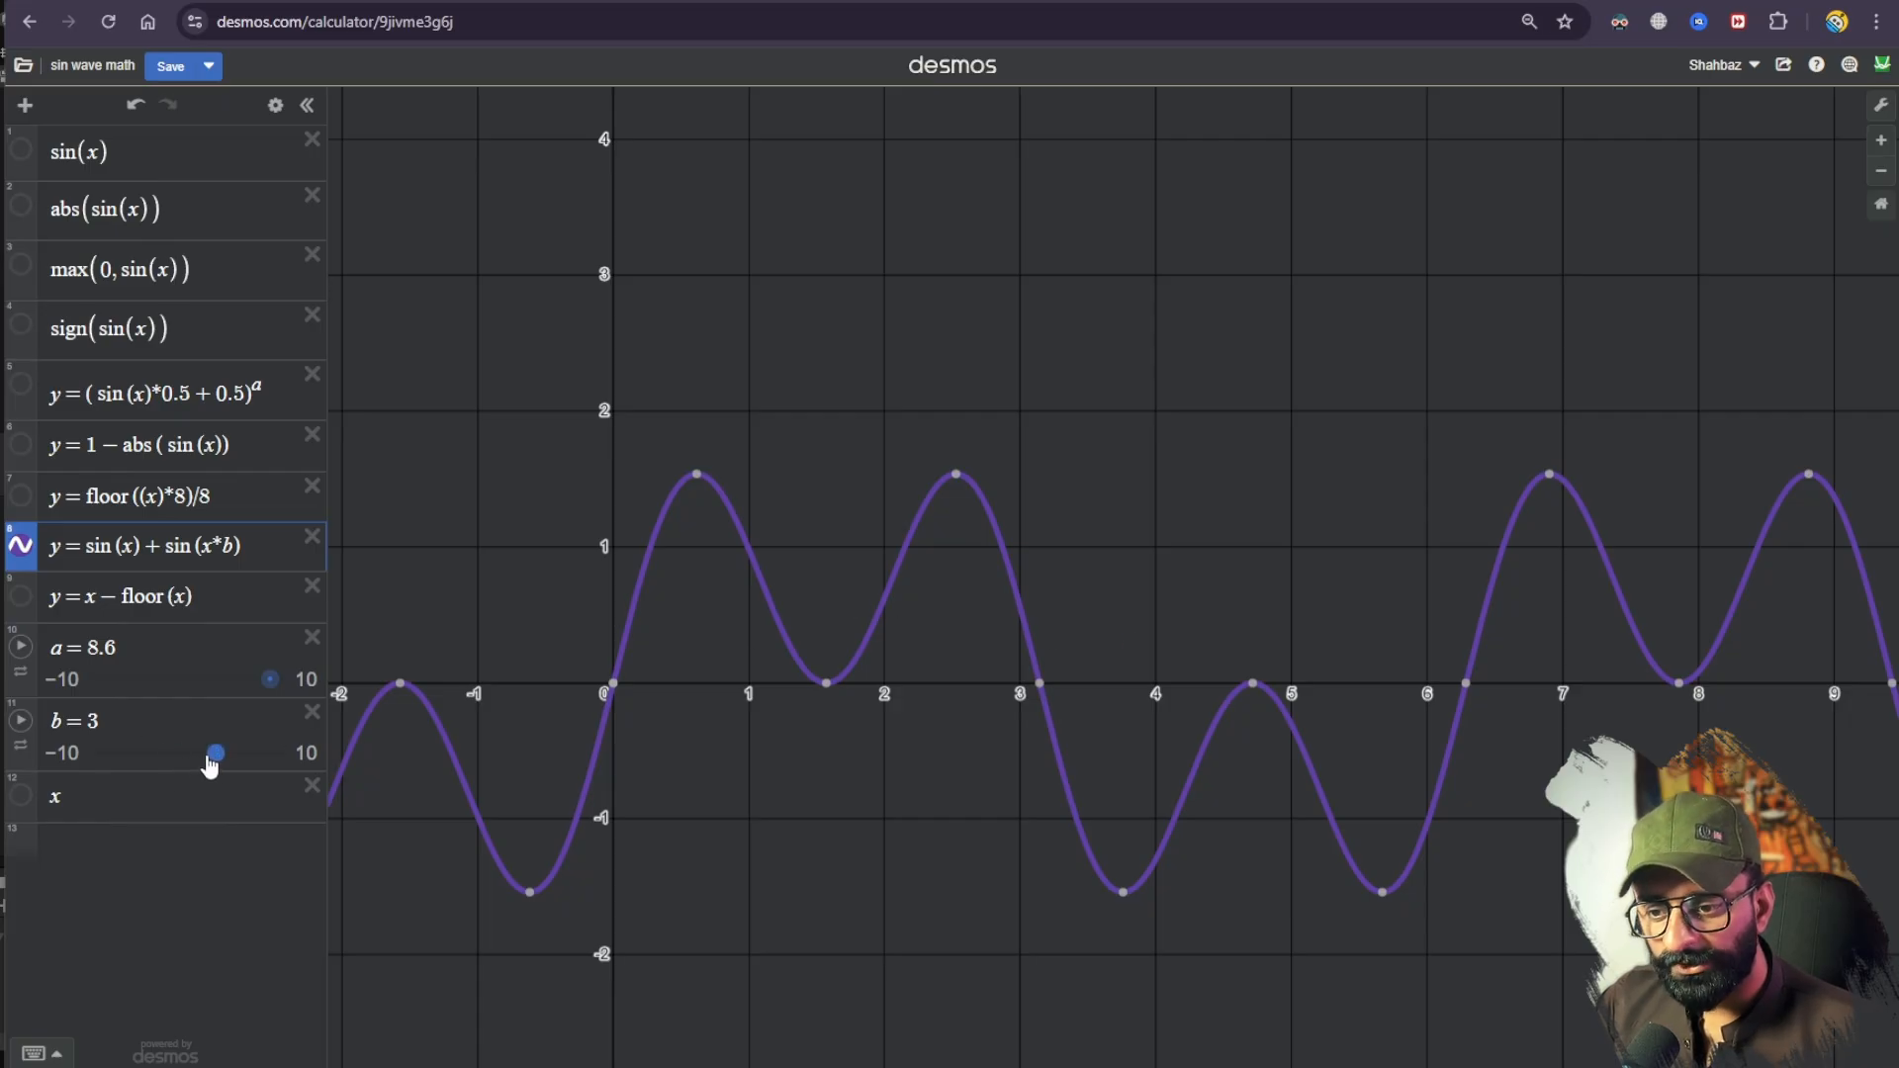
{"action": "left_click_drag", "start_coordinate": [214, 756], "coordinate": [229, 757]}
Step: Add a third term sin(x*c) to the summed sine formula and create a slider for c
{"action": "left_click", "coordinate": [253, 547]}
{"action": "type", "text": "+ "}
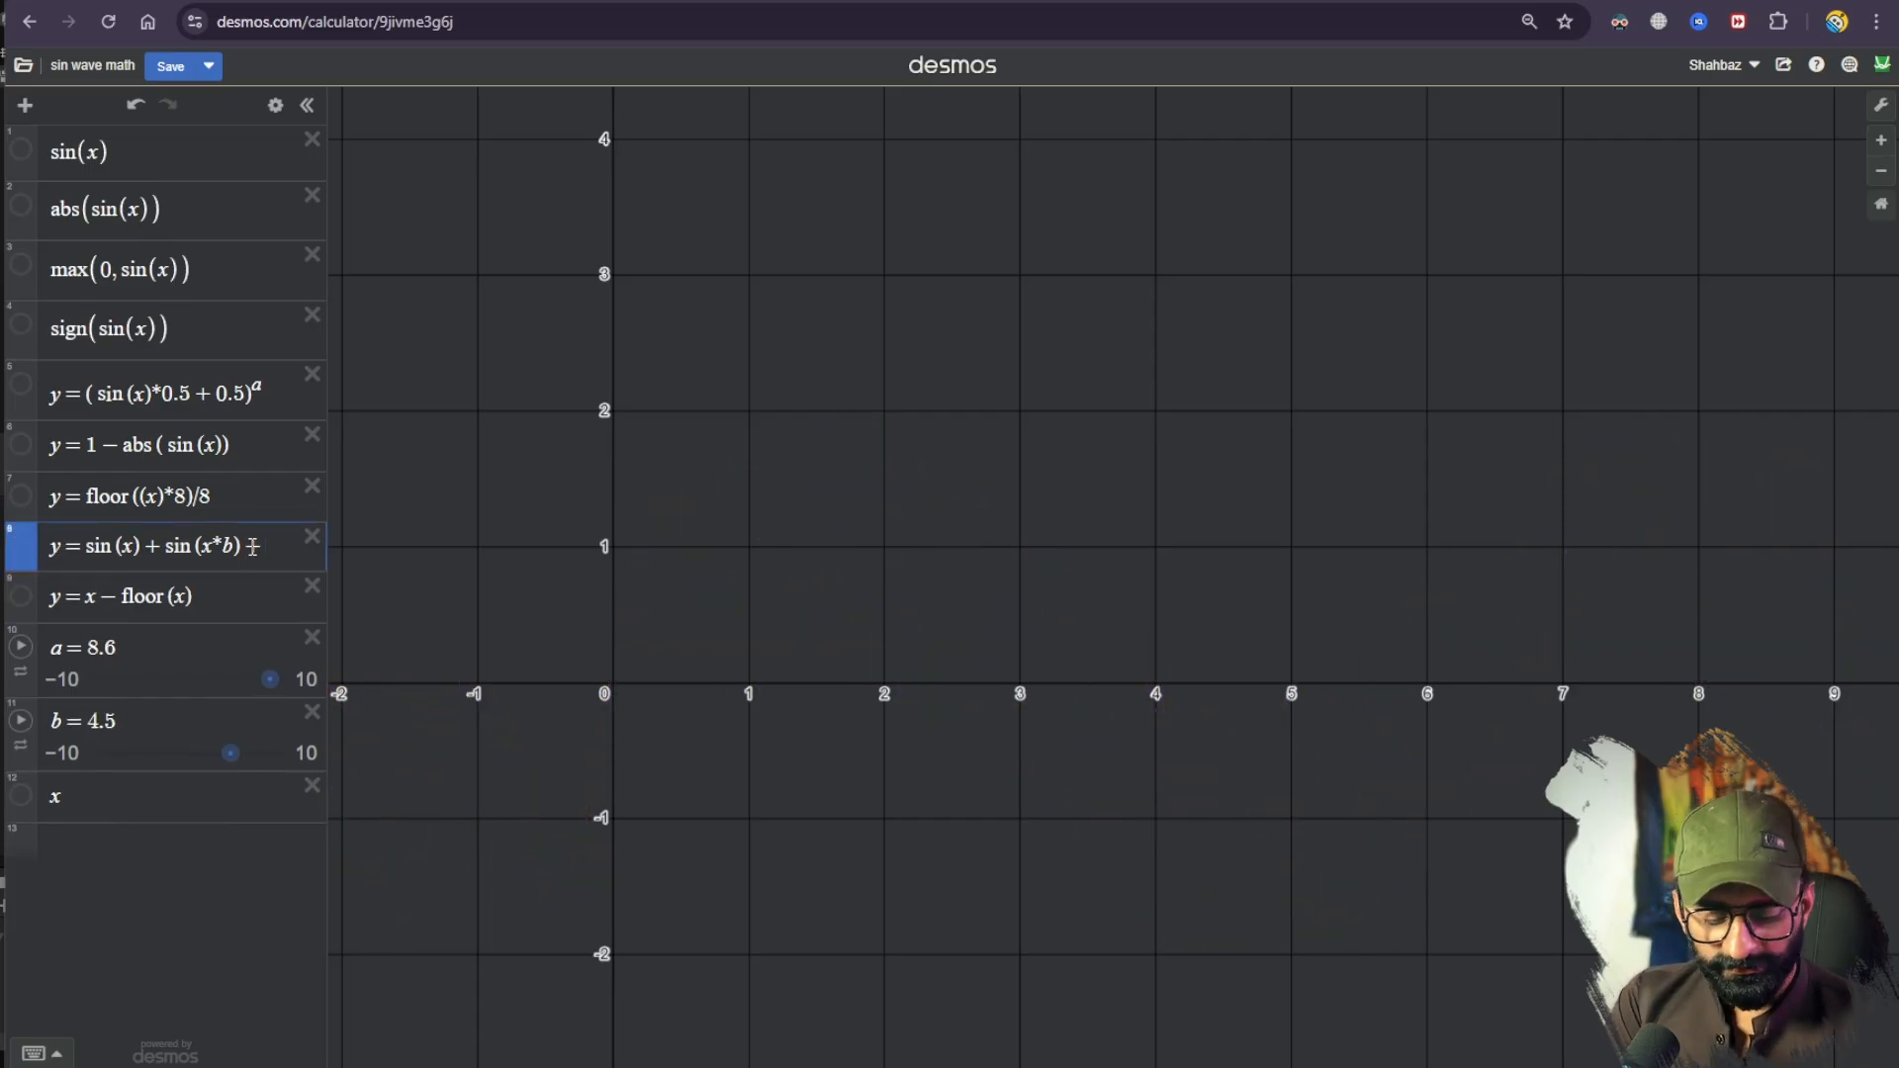
{"action": "type", "text": "sin(x"}
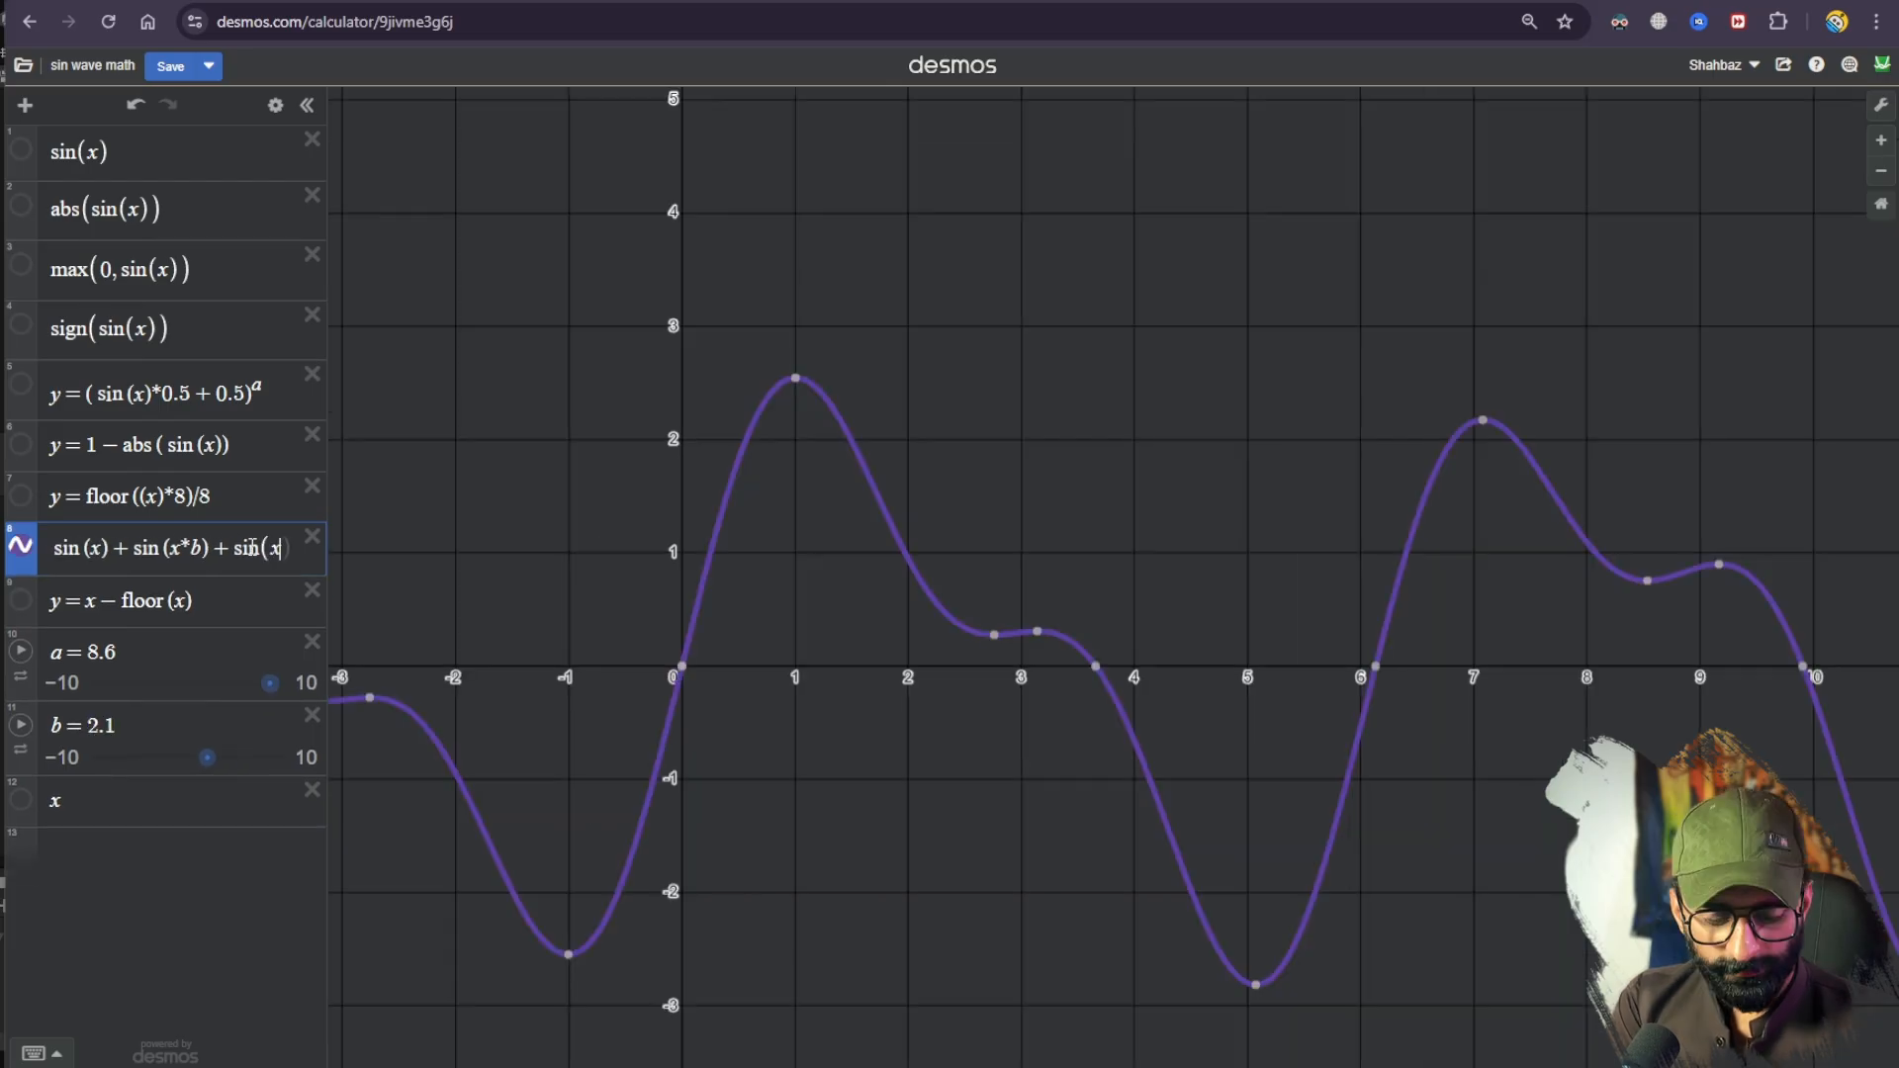
{"action": "type", "text": "*c)"}
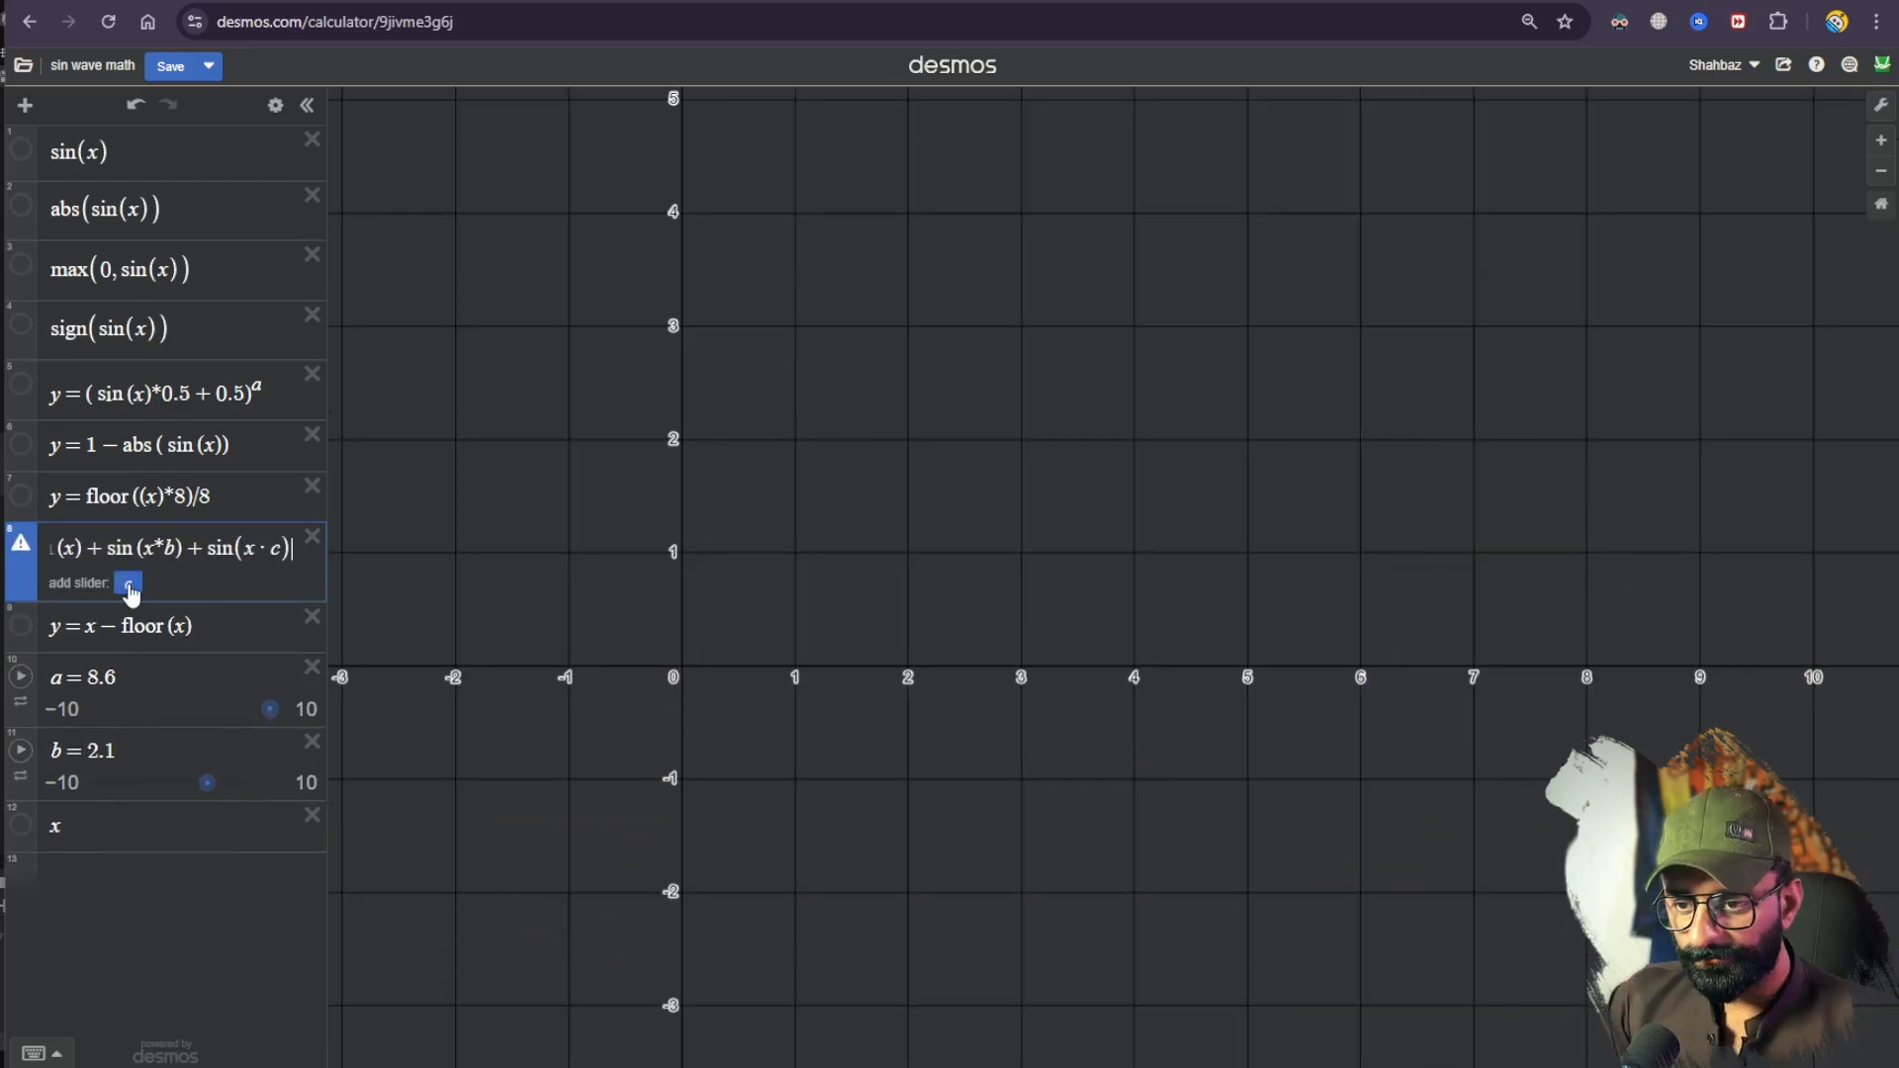
{"action": "left_click", "coordinate": [131, 591]}
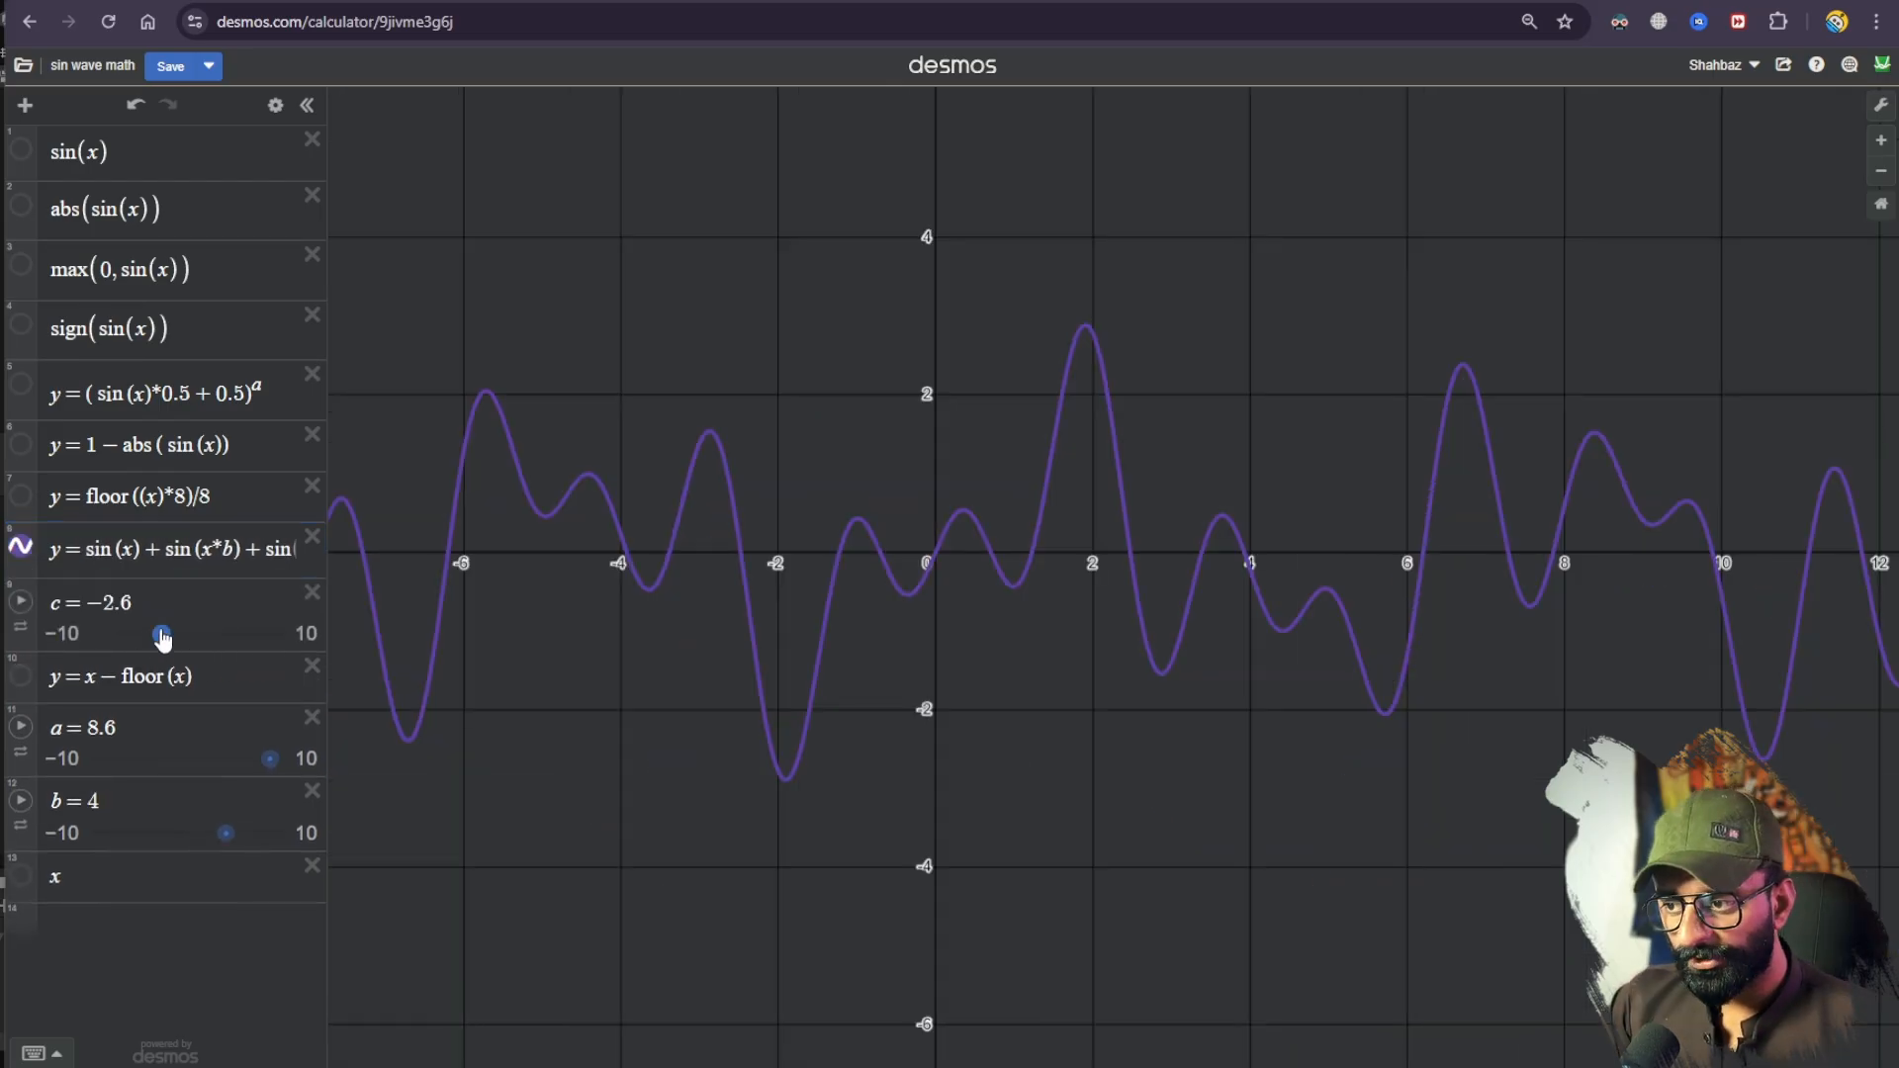
Step: Set c to −1.3 and b to 2.6 and inspect the combined wave over a wider range
{"action": "left_click_drag", "start_coordinate": [162, 638], "coordinate": [175, 639]}
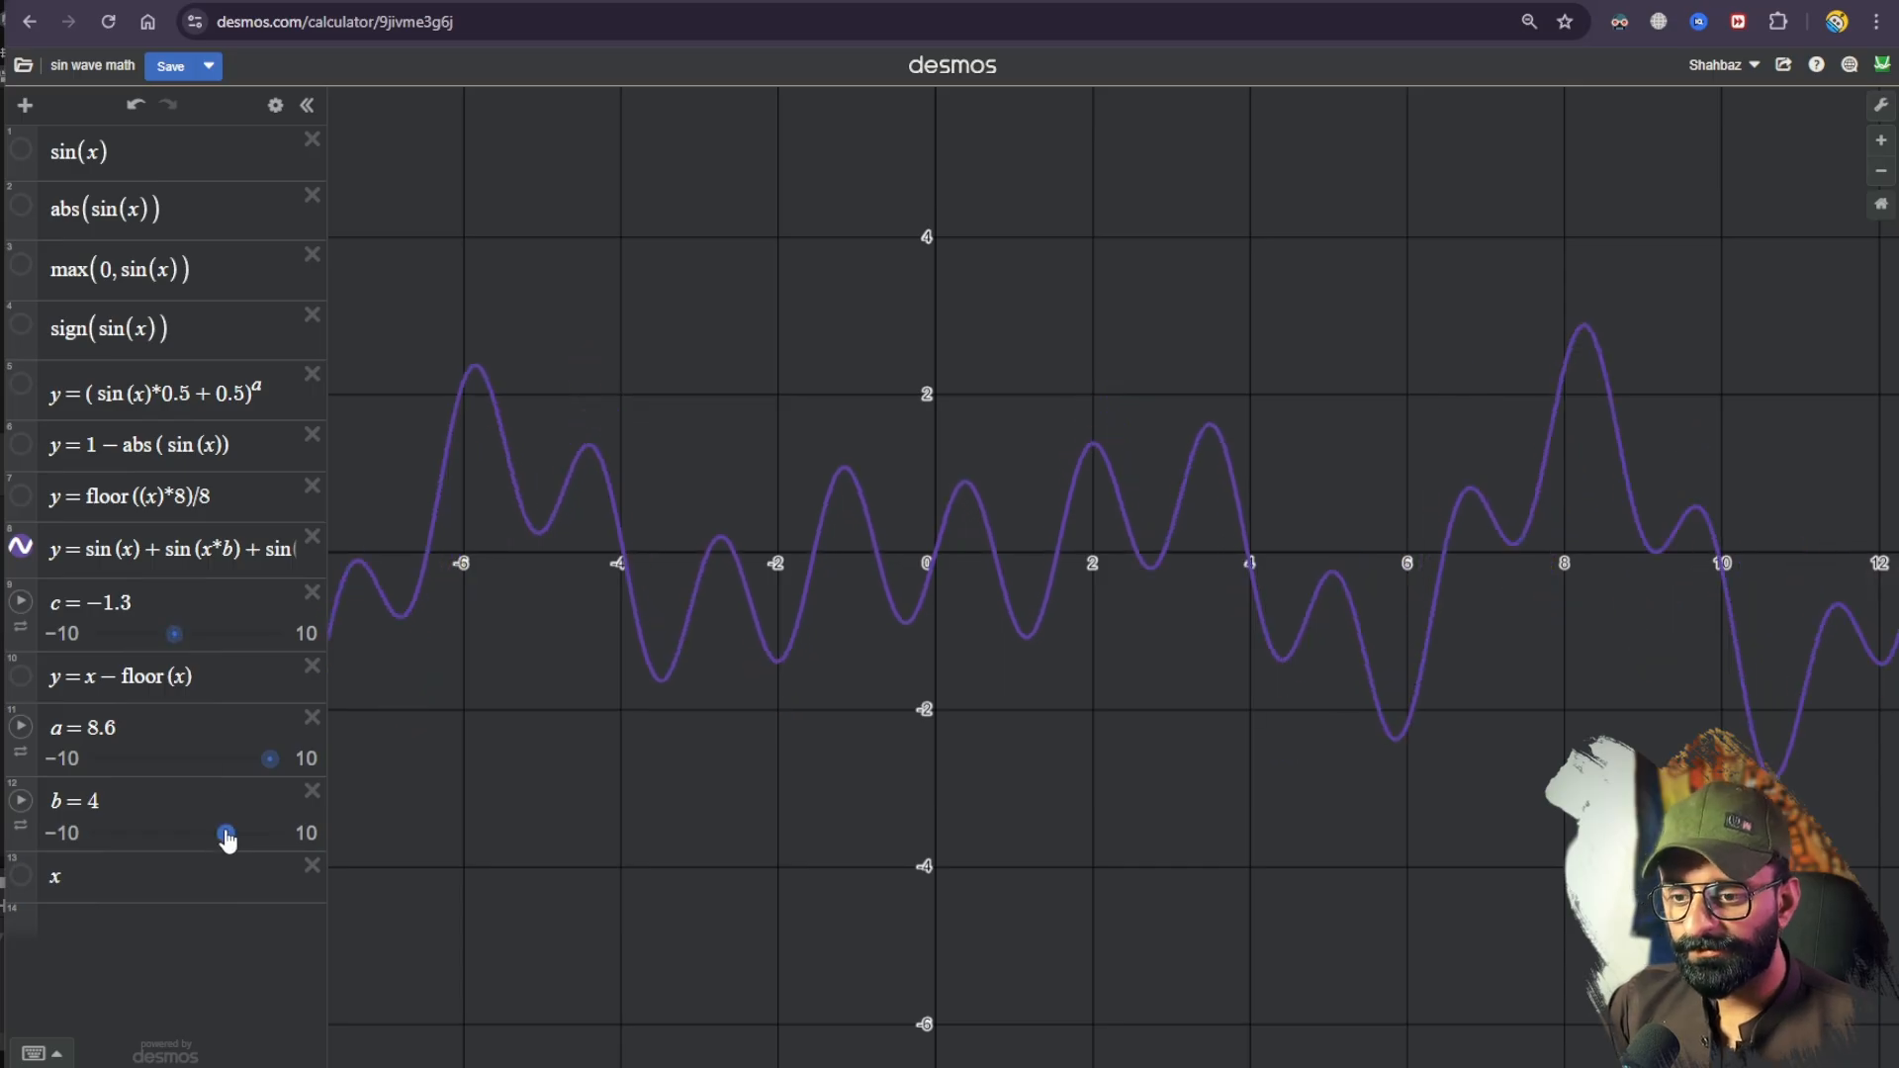
{"action": "left_click_drag", "start_coordinate": [227, 840], "coordinate": [204, 842]}
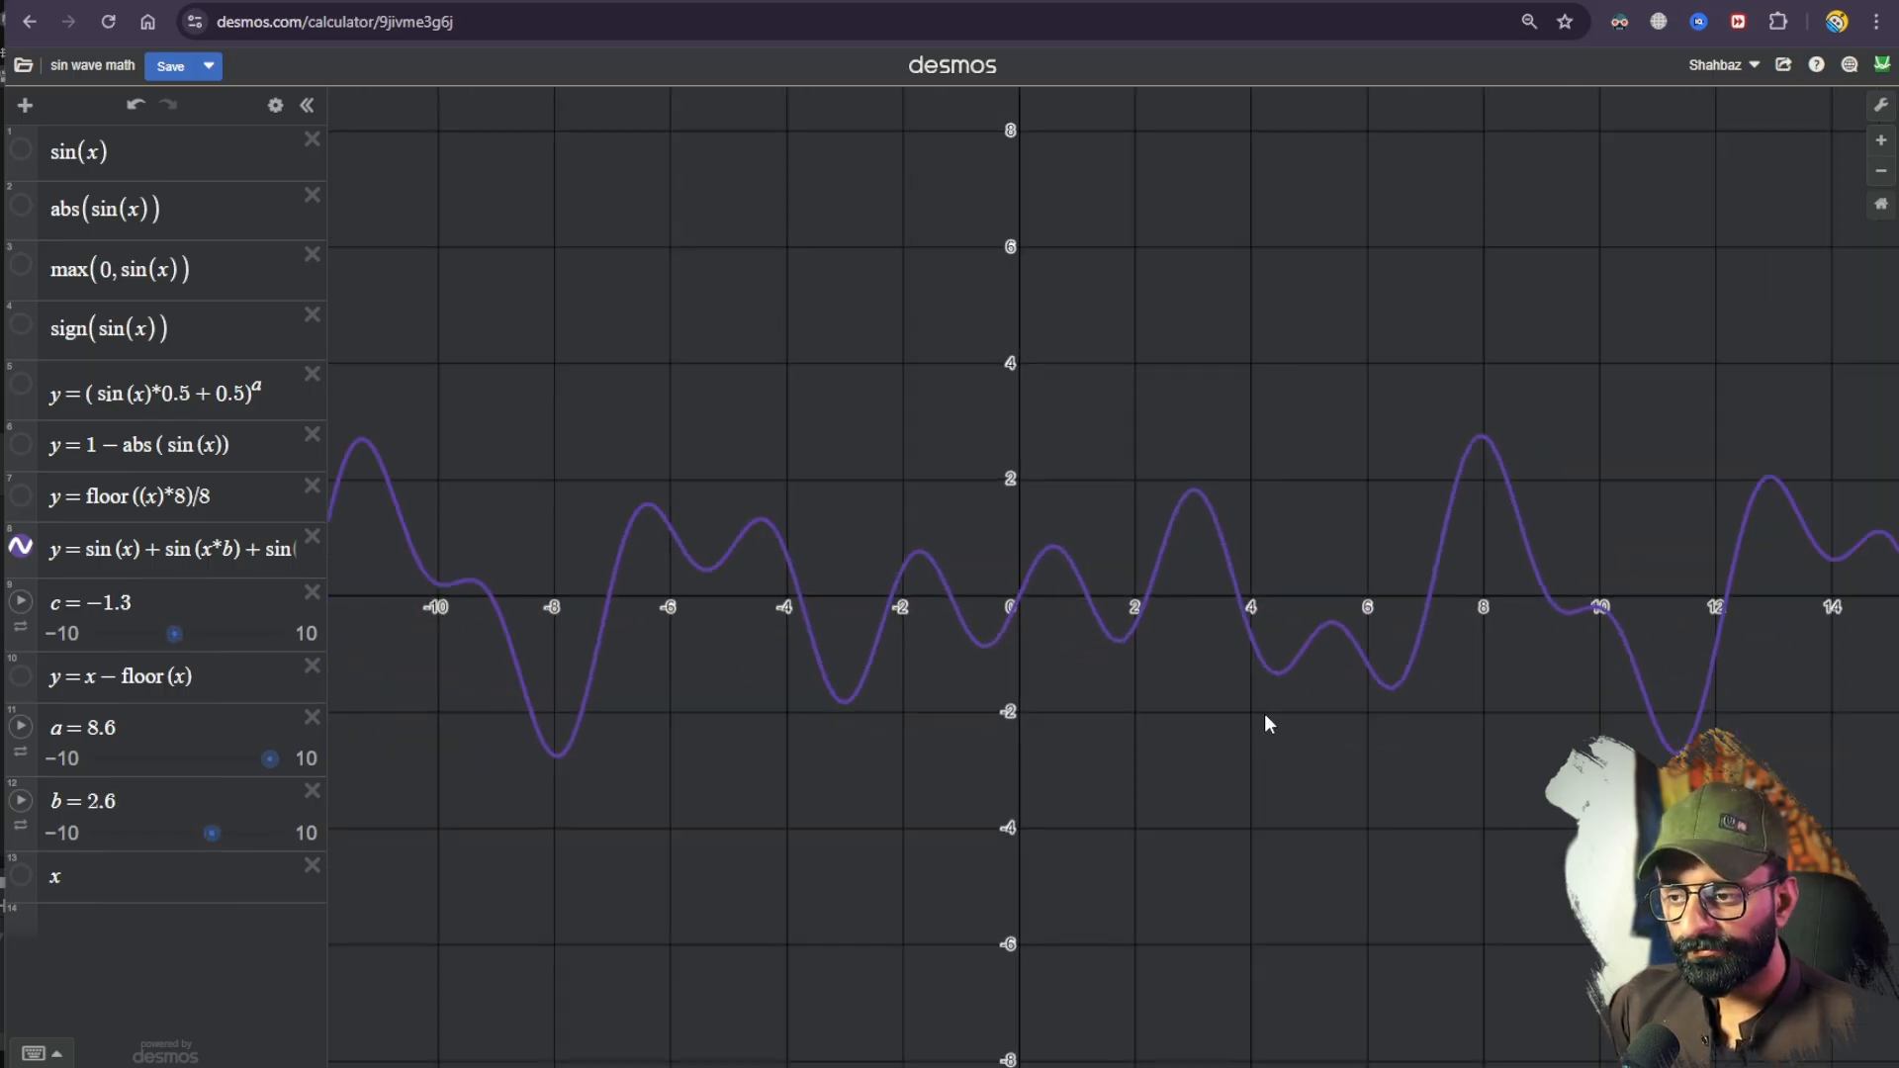
{"action": "scroll", "coordinate": [1264, 715], "scroll_direction": "down", "scroll_amount": 5}
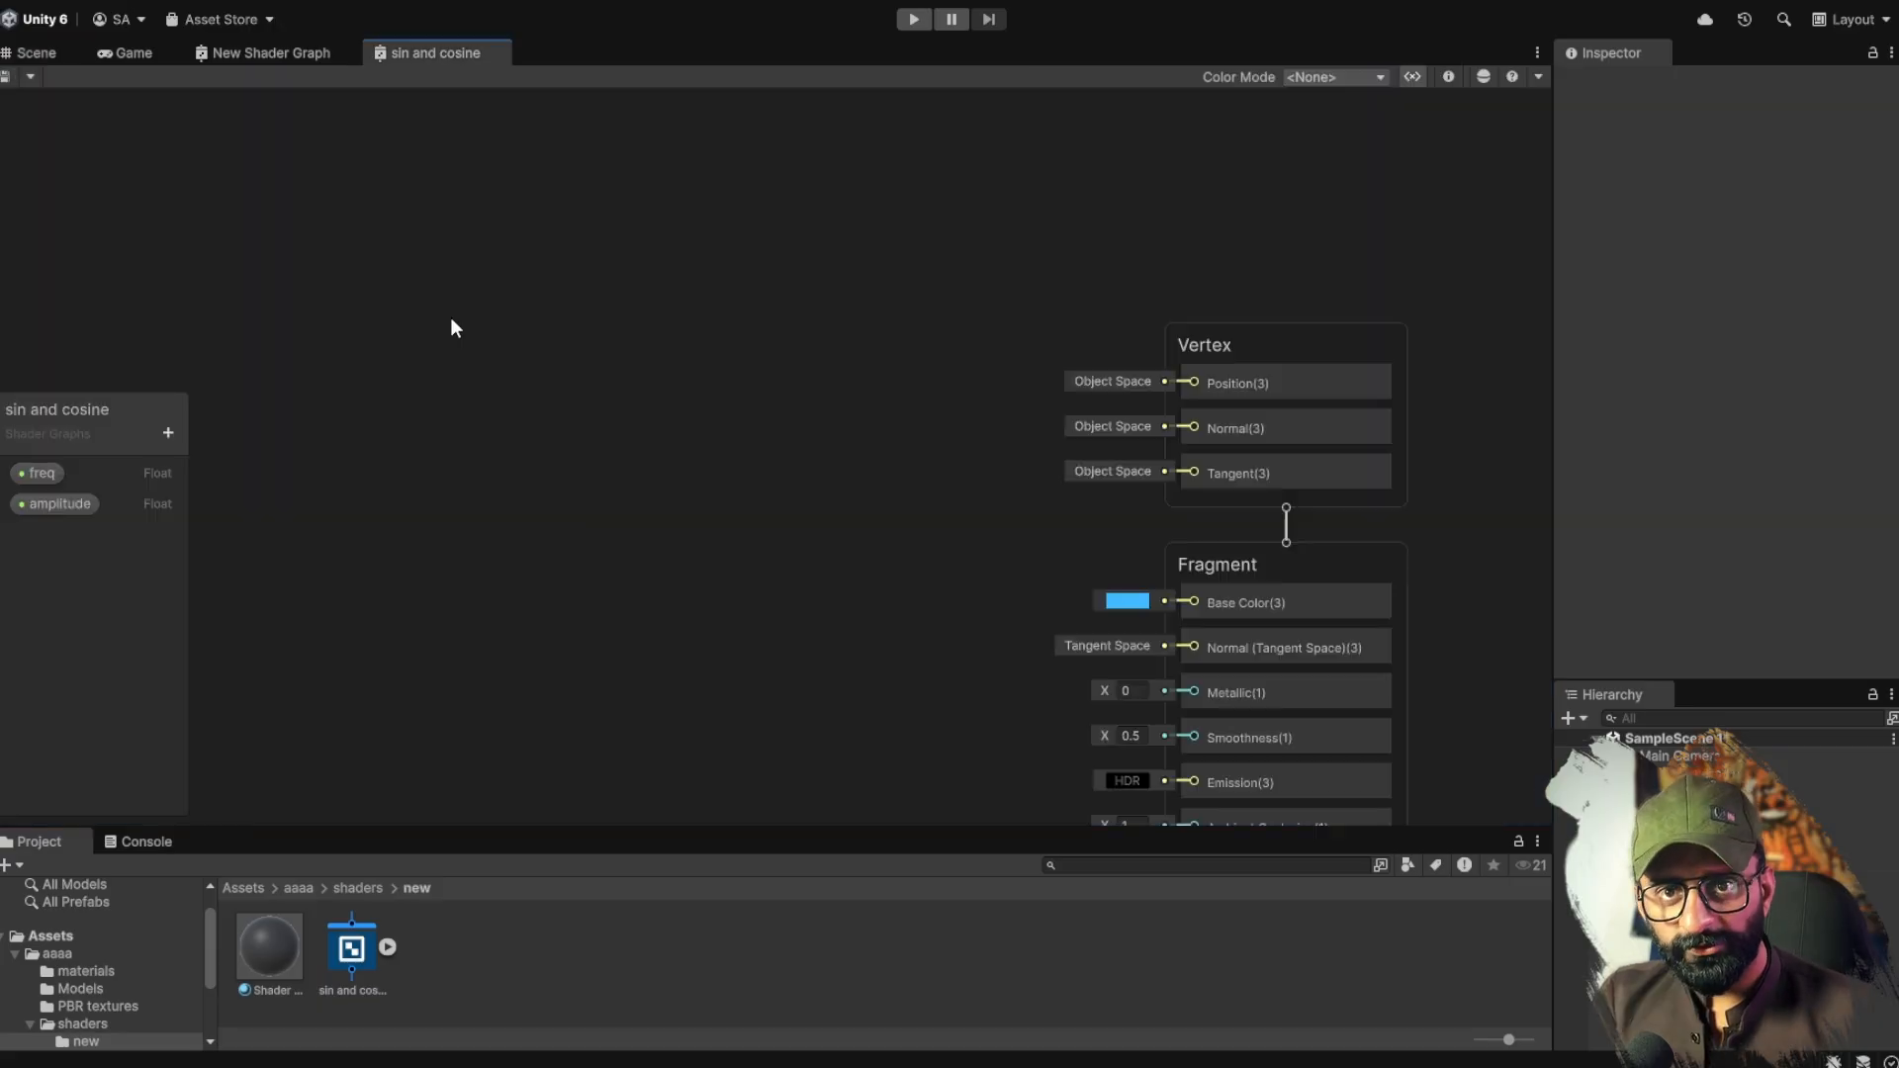
Step: In the Unity shader graph, add a Position node to the empty area and set its space to Object
{"action": "key", "text": "space"}
{"action": "type", "text": "position"}
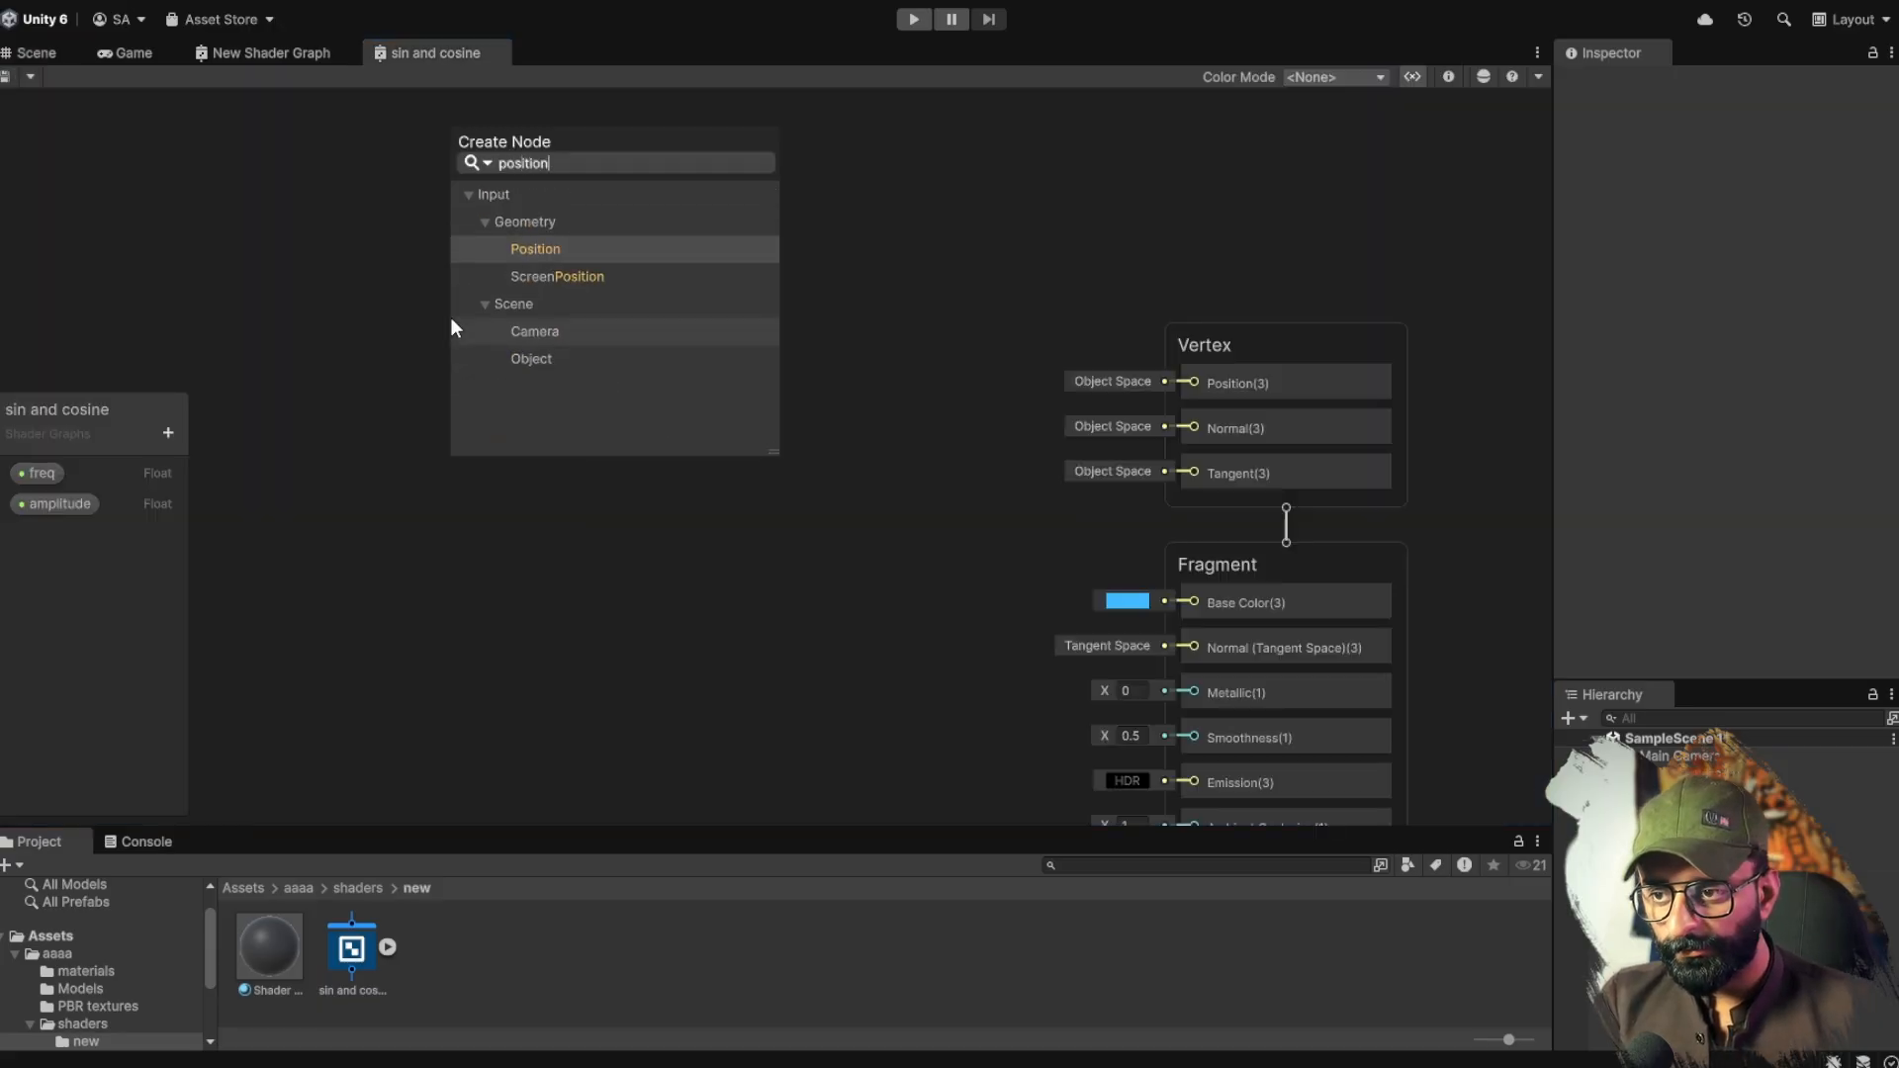
{"action": "key", "text": "Return"}
{"action": "left_click_drag", "start_coordinate": [540, 371], "coordinate": [572, 376]}
{"action": "left_click", "coordinate": [649, 452]}
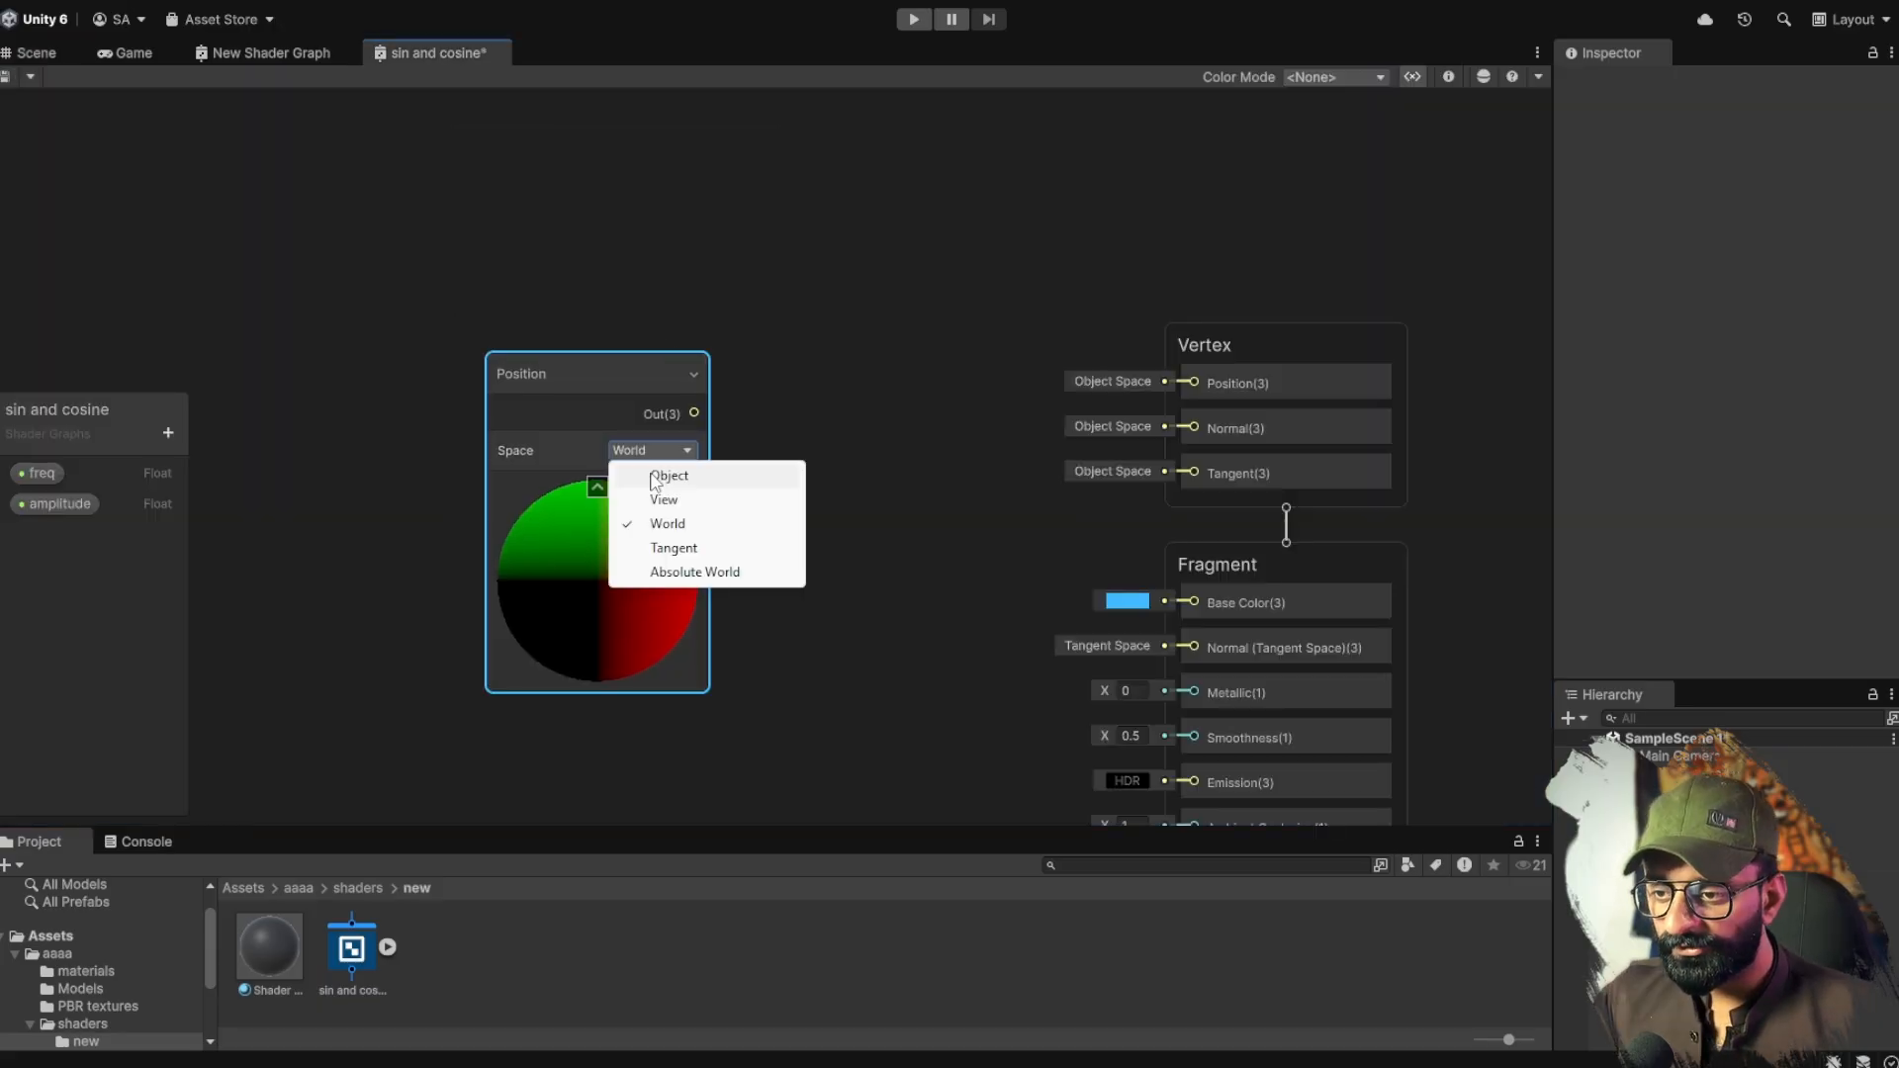
{"action": "left_click", "coordinate": [645, 475]}
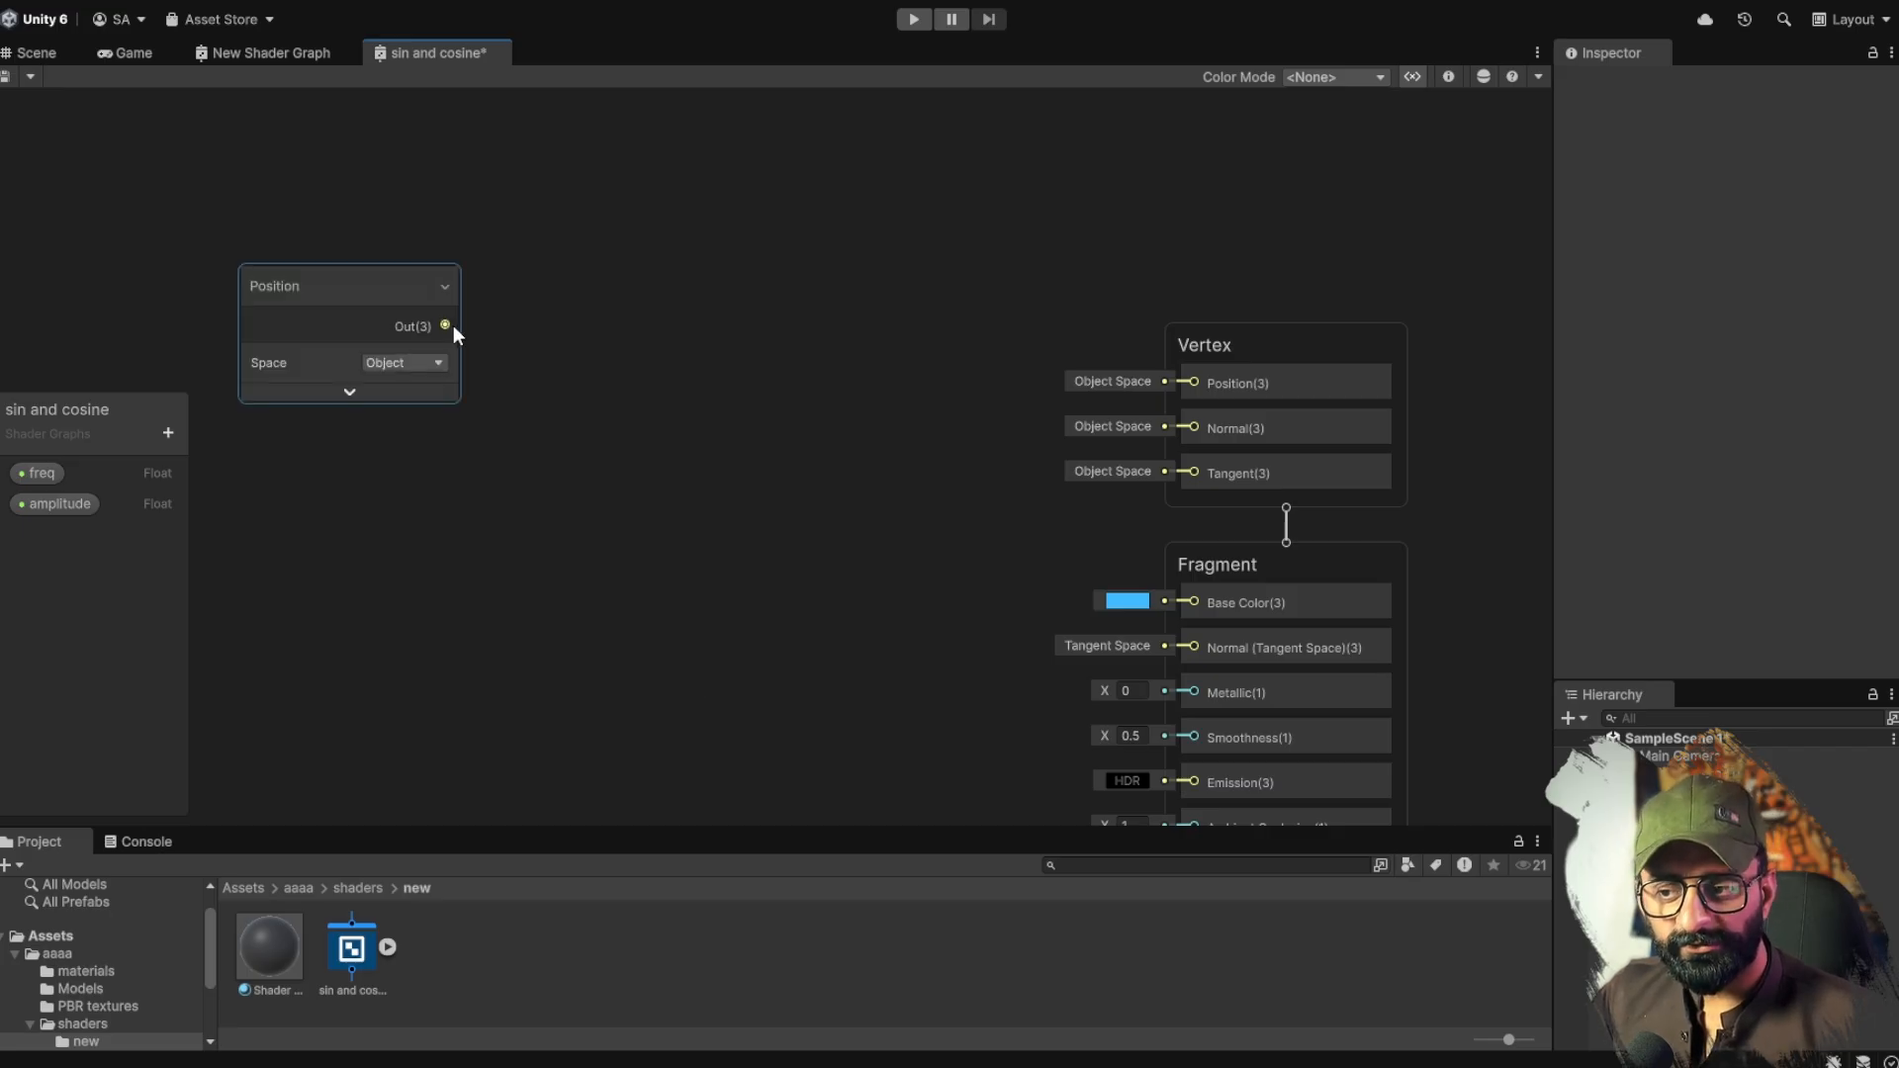
Step: Add a Split node fed by the Position node's output
{"action": "left_click_drag", "start_coordinate": [453, 326], "coordinate": [526, 326]}
{"action": "type", "text": "spolit"}
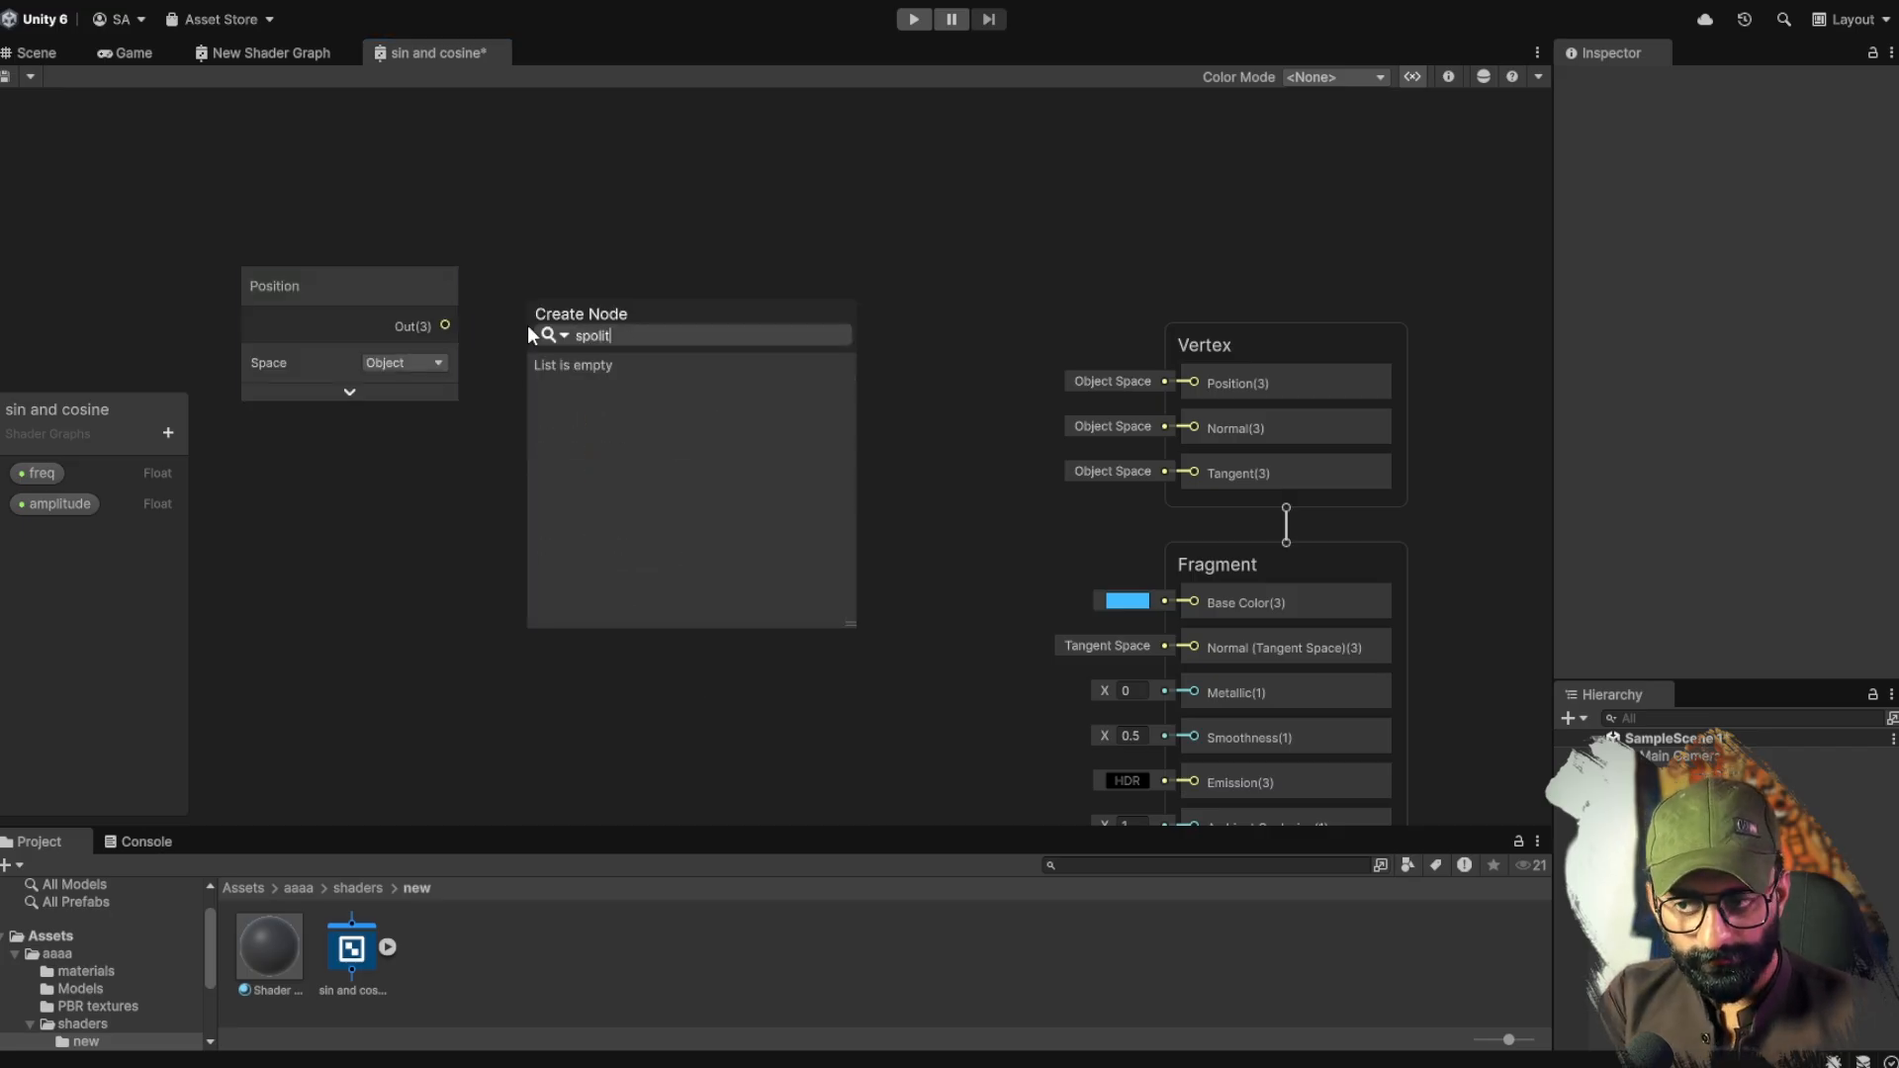
{"action": "key", "text": "BackSpace"}
{"action": "key", "text": "BackSpace"}
{"action": "key", "text": "BackSpace"}
{"action": "key", "text": "BackSpace"}
{"action": "type", "text": "lit"}
{"action": "key", "text": "Return"}
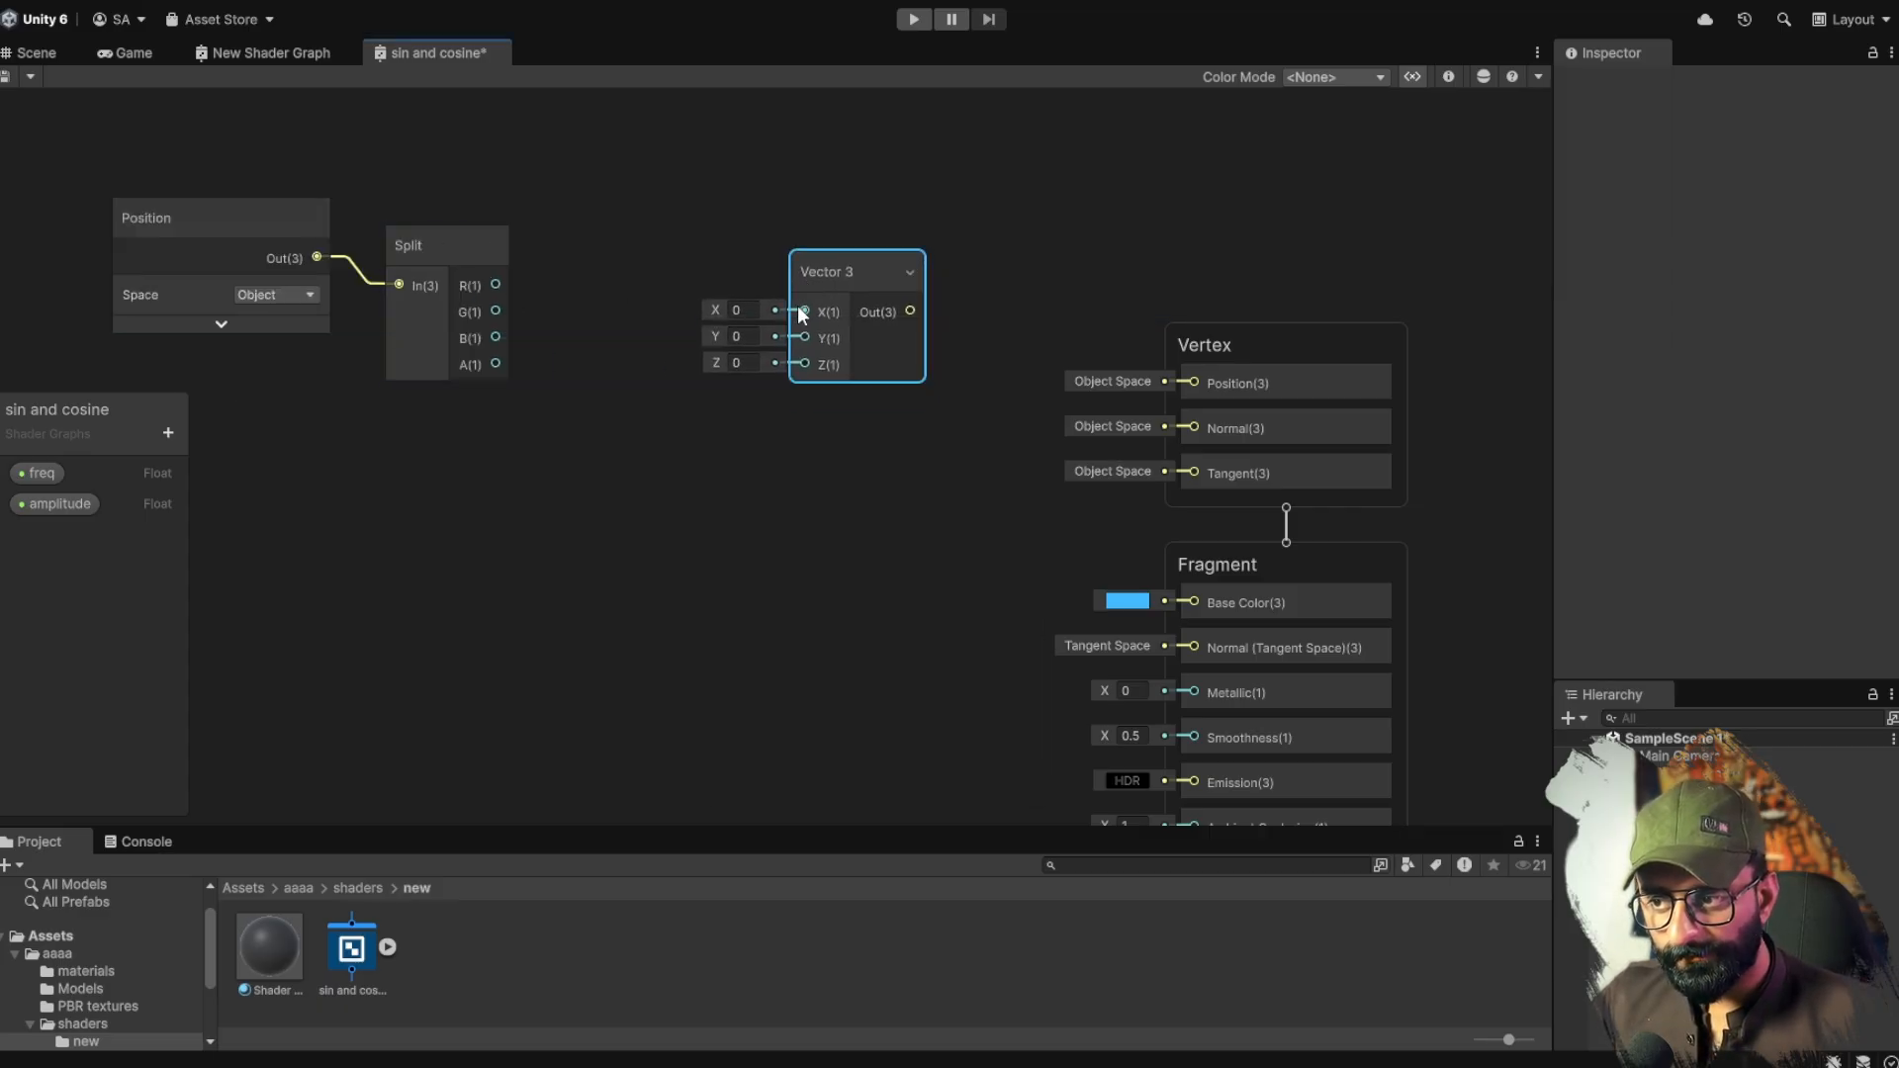
Step: Add a Vector 3 node taking Split R into X and B into Z, and connect its output to the Vertex Position
{"action": "left_click_drag", "start_coordinate": [797, 311], "coordinate": [803, 364]}
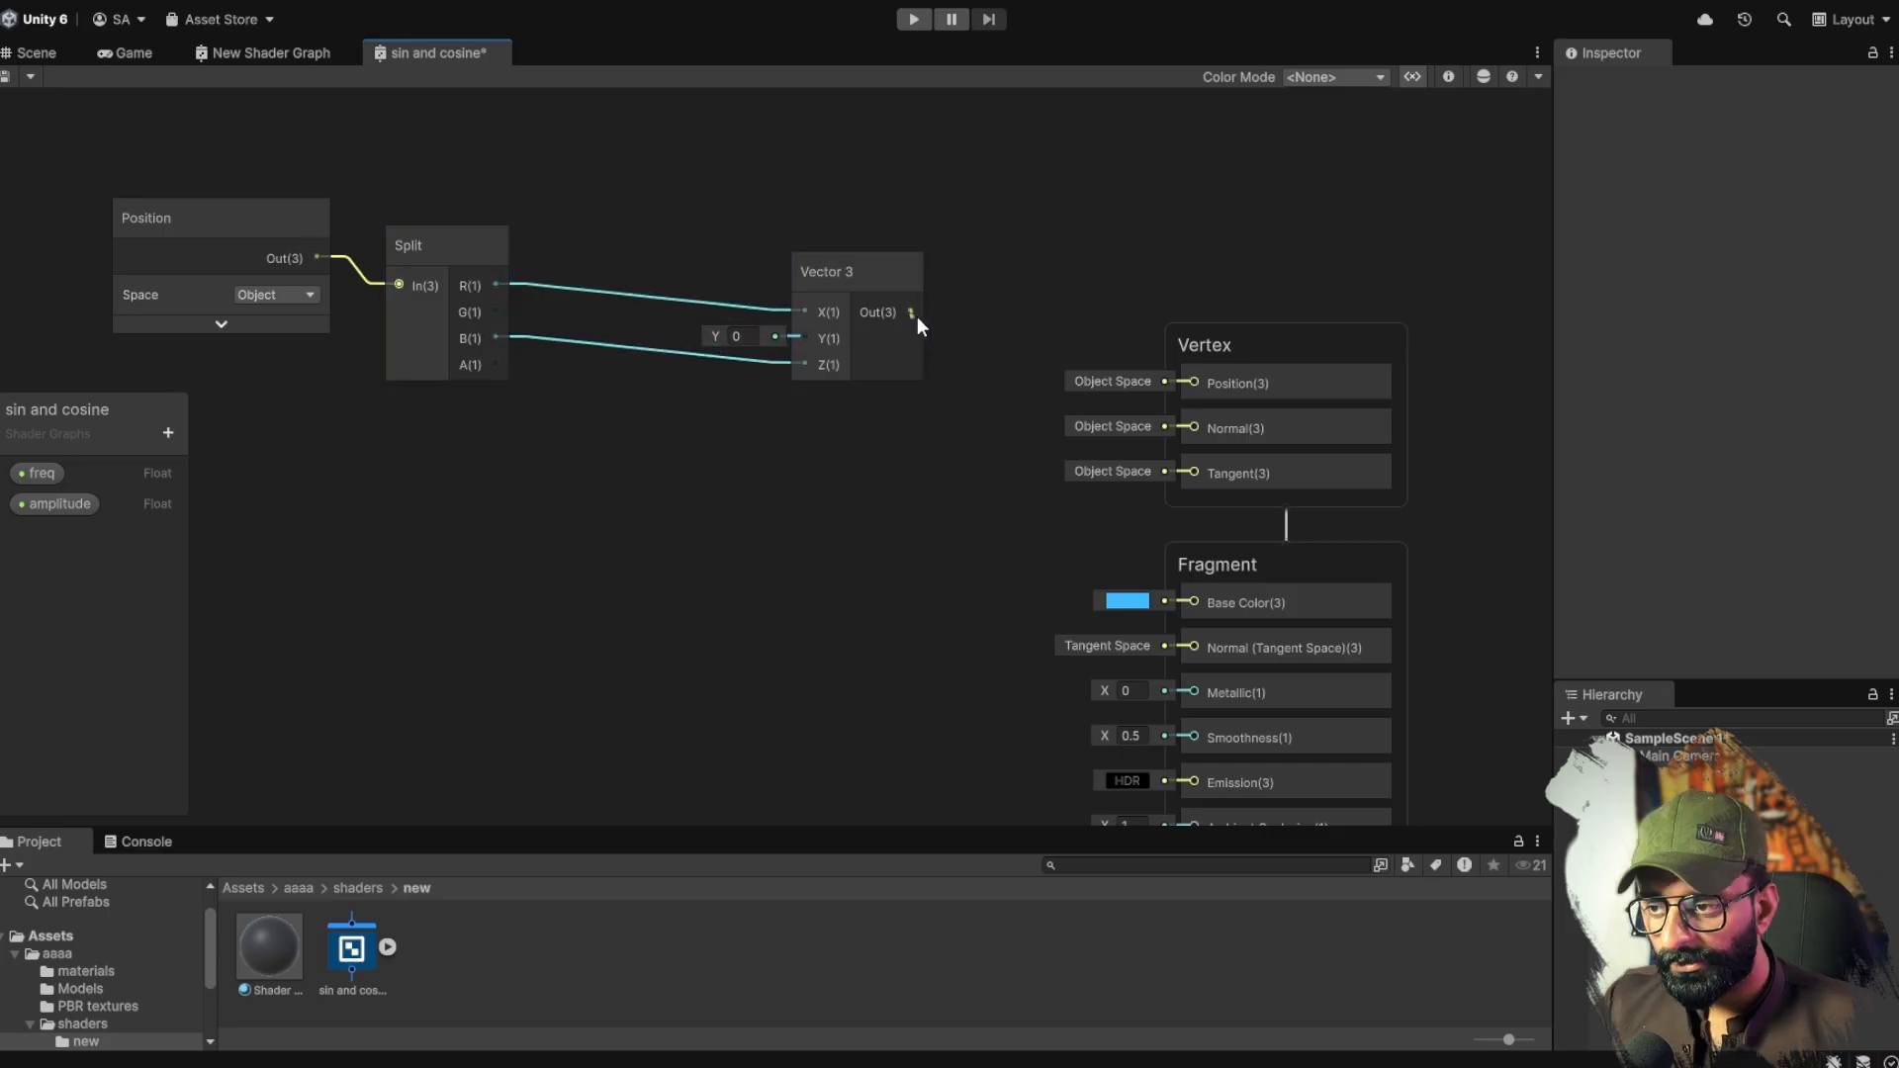
{"action": "left_click_drag", "start_coordinate": [912, 312], "coordinate": [1208, 382]}
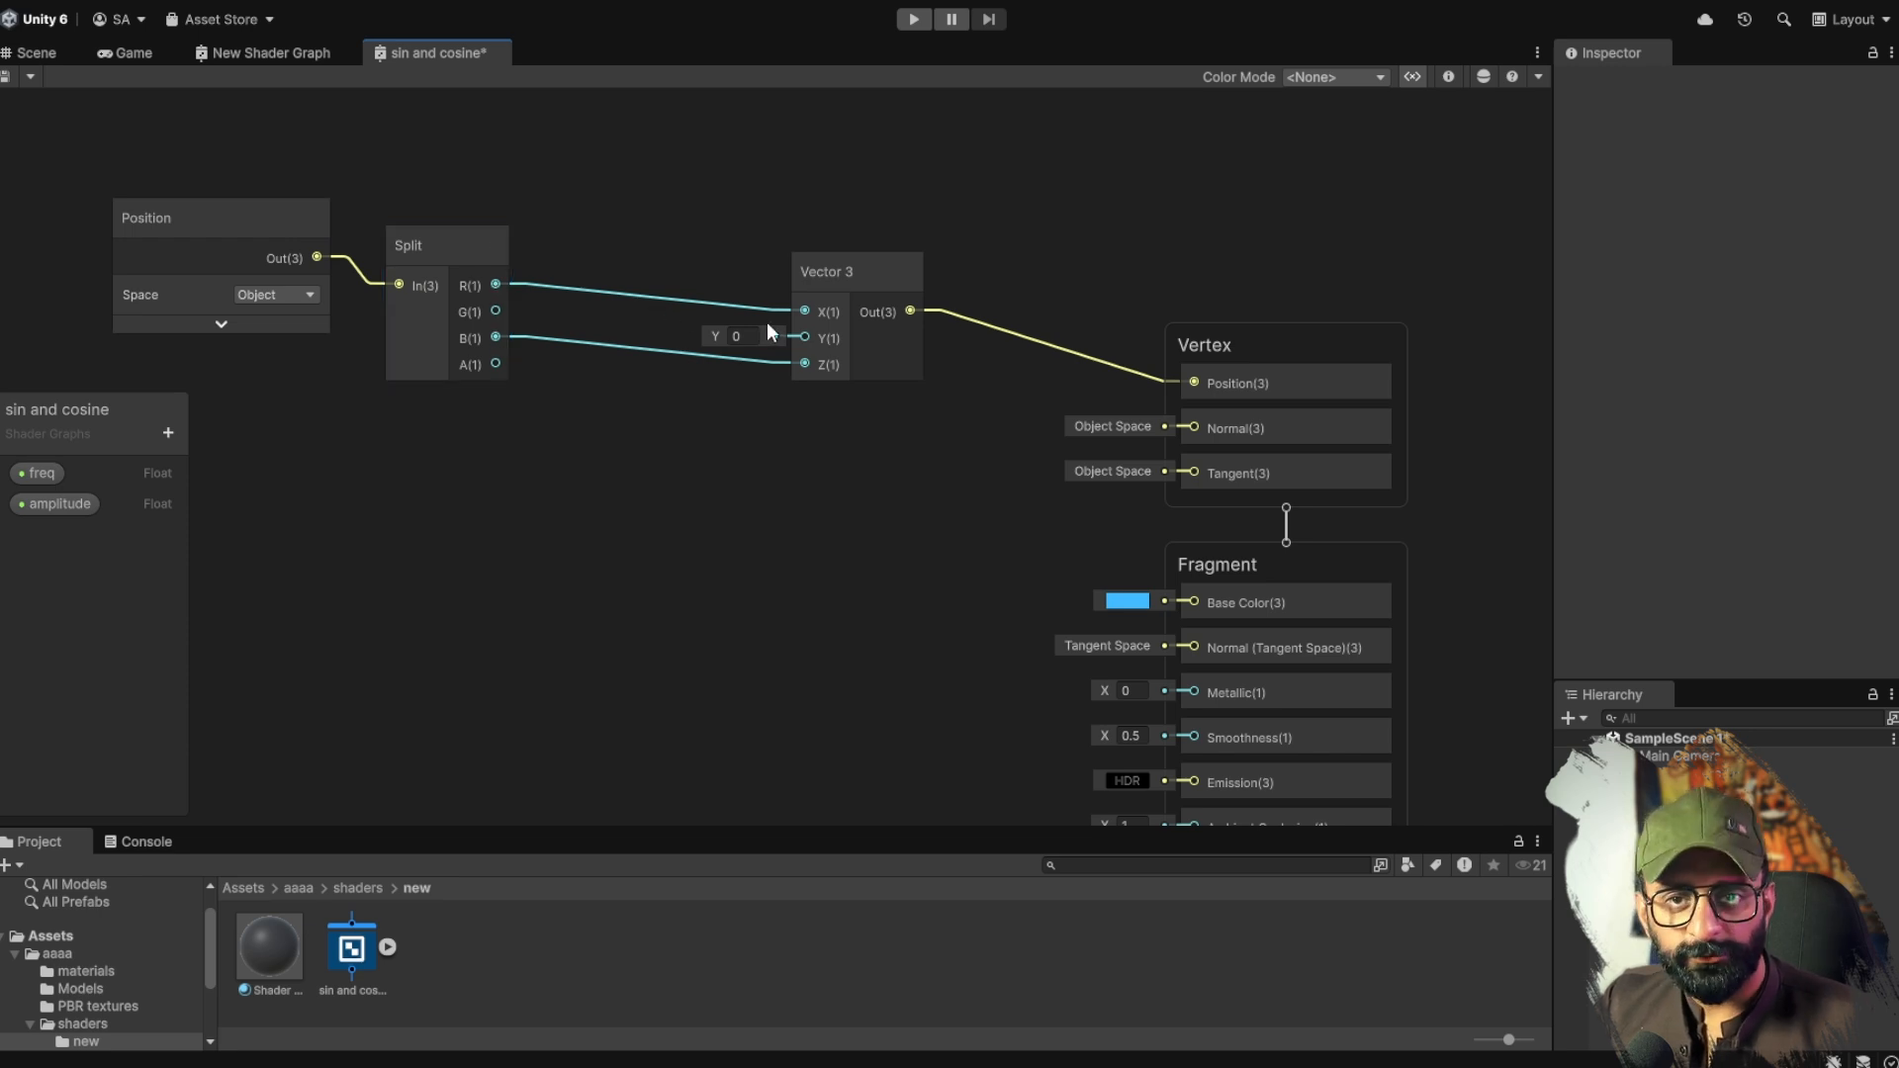
Step: Add Sine and Time nodes below the Split node and connect Time to the Sine input
{"action": "key", "text": "space"}
{"action": "type", "text": "sin"}
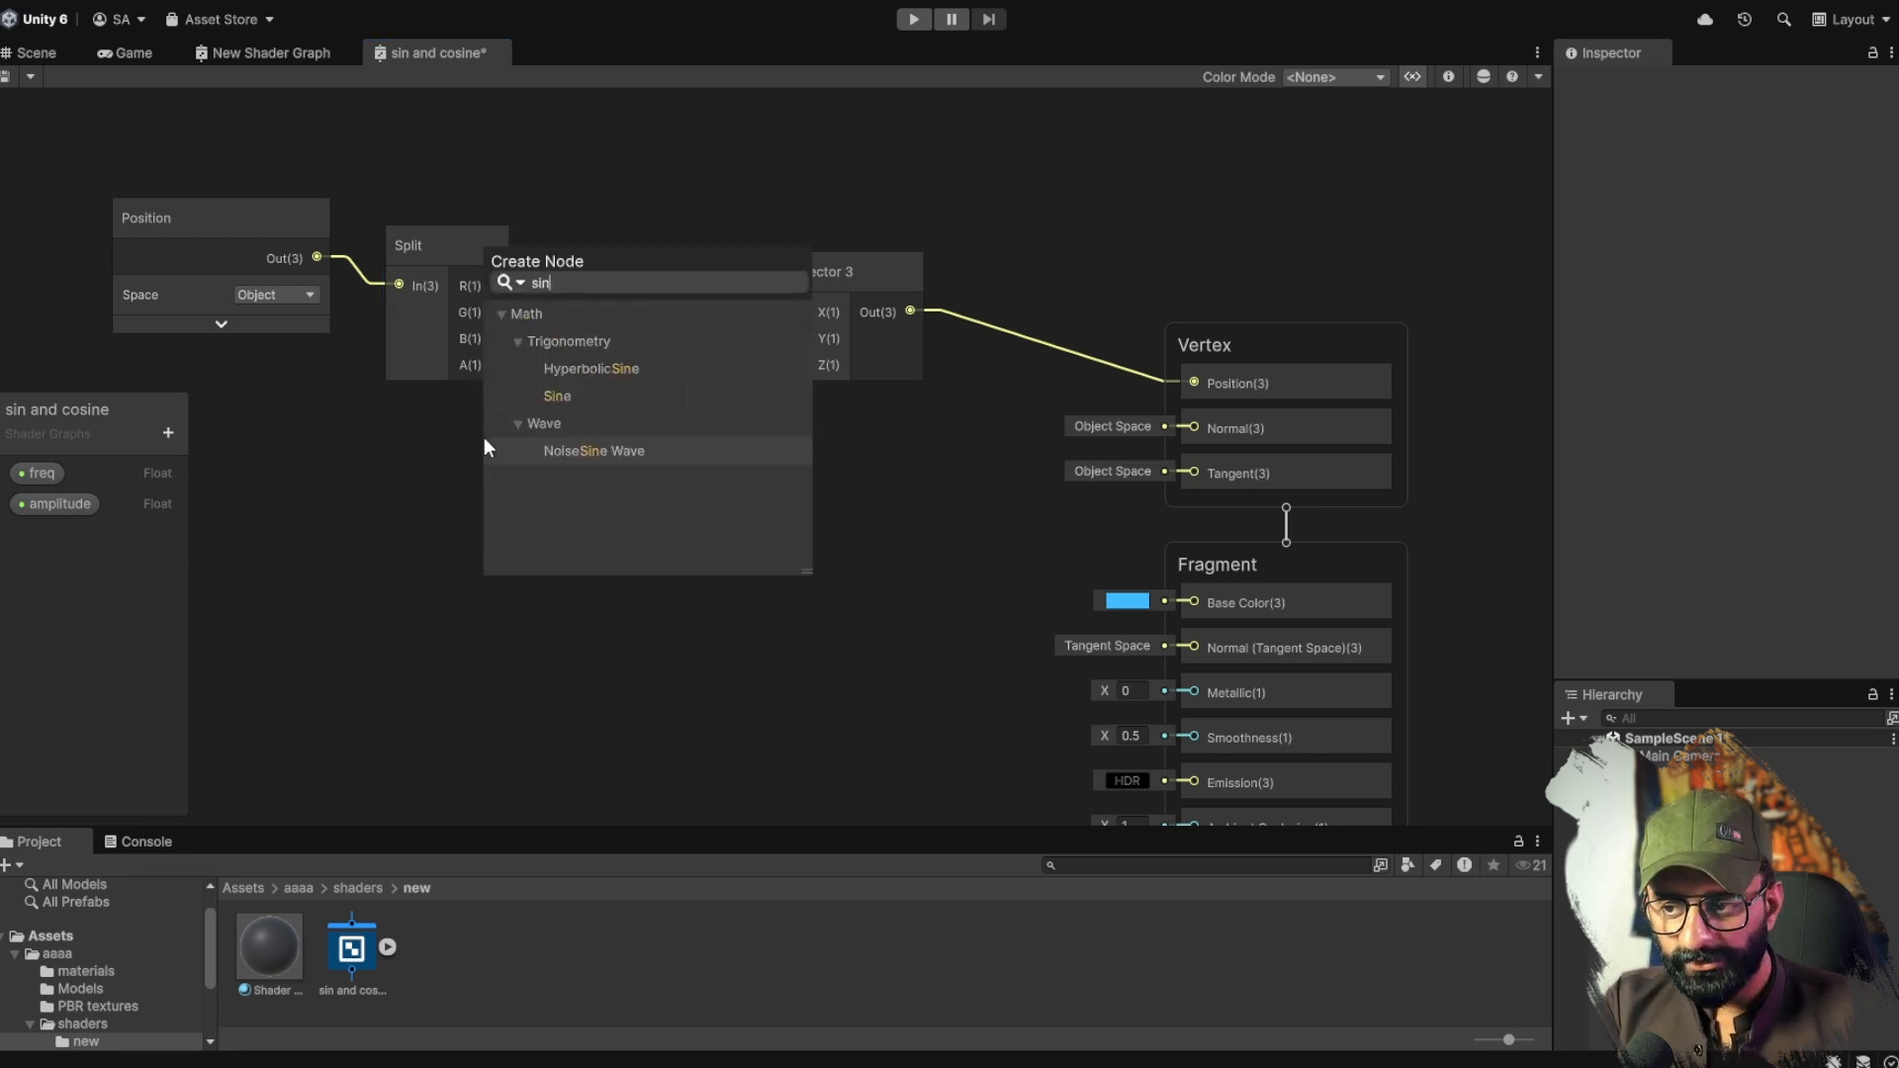
{"action": "left_click", "coordinate": [558, 395]}
{"action": "key", "text": "space"}
{"action": "type", "text": "time"}
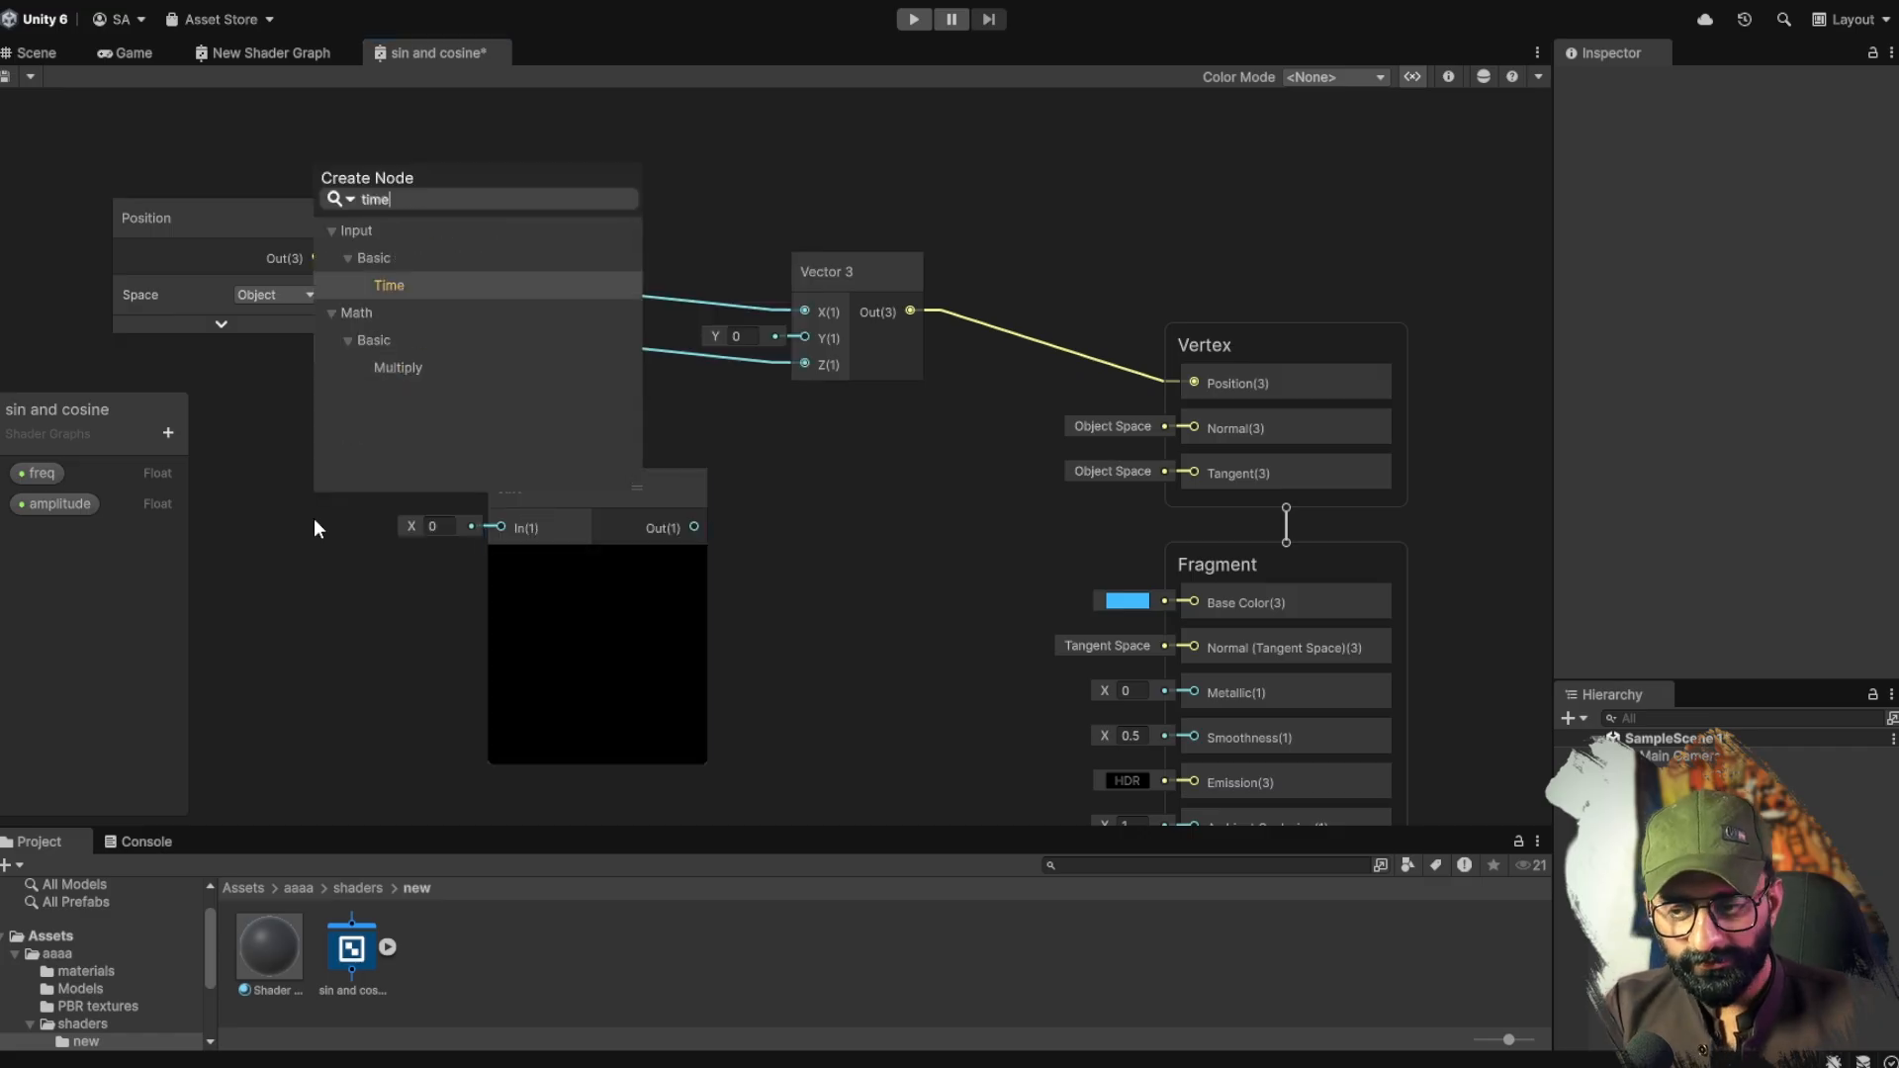
{"action": "key", "text": "Return"}
{"action": "left_click_drag", "start_coordinate": [338, 572], "coordinate": [220, 470]}
{"action": "left_click_drag", "start_coordinate": [319, 511], "coordinate": [500, 527]}
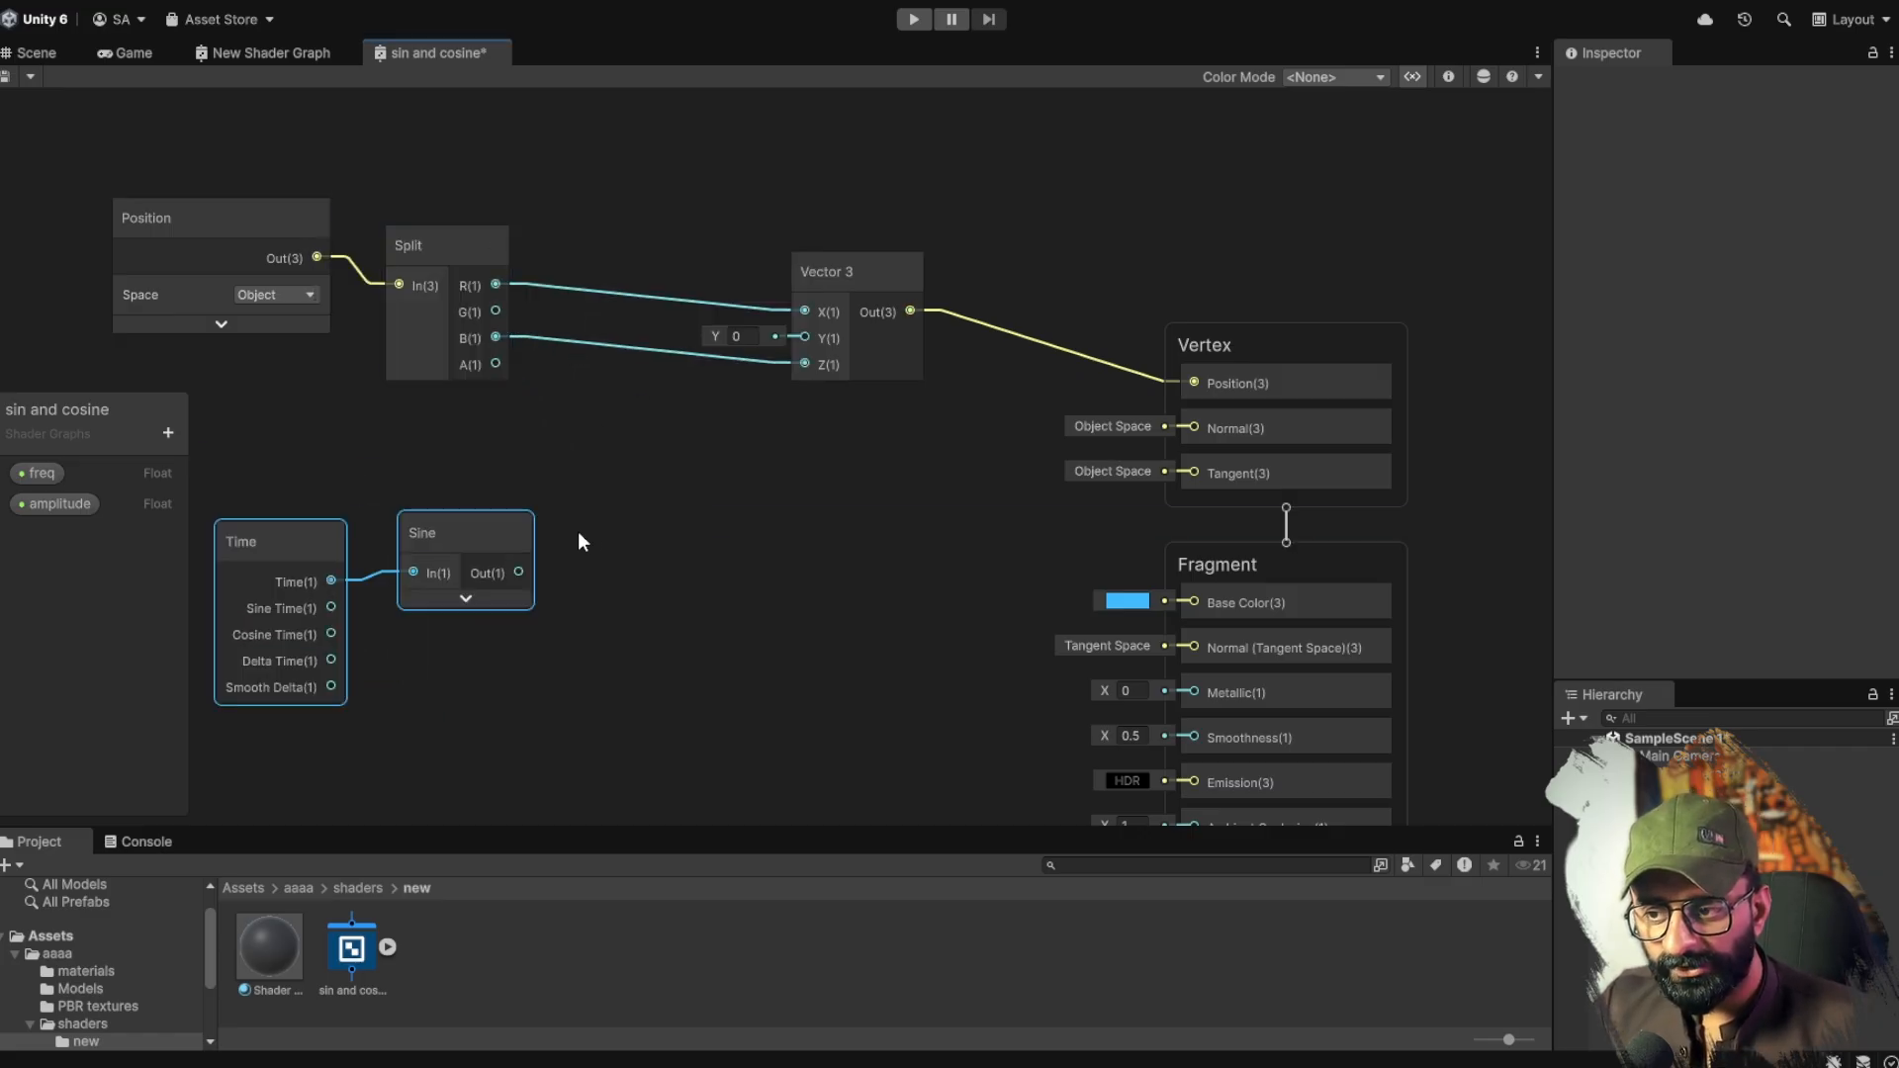
Step: Create an Add node that sums the Split node's G output and the Sine output, and collapse its preview
{"action": "left_click_drag", "start_coordinate": [616, 468], "coordinate": [475, 620]}
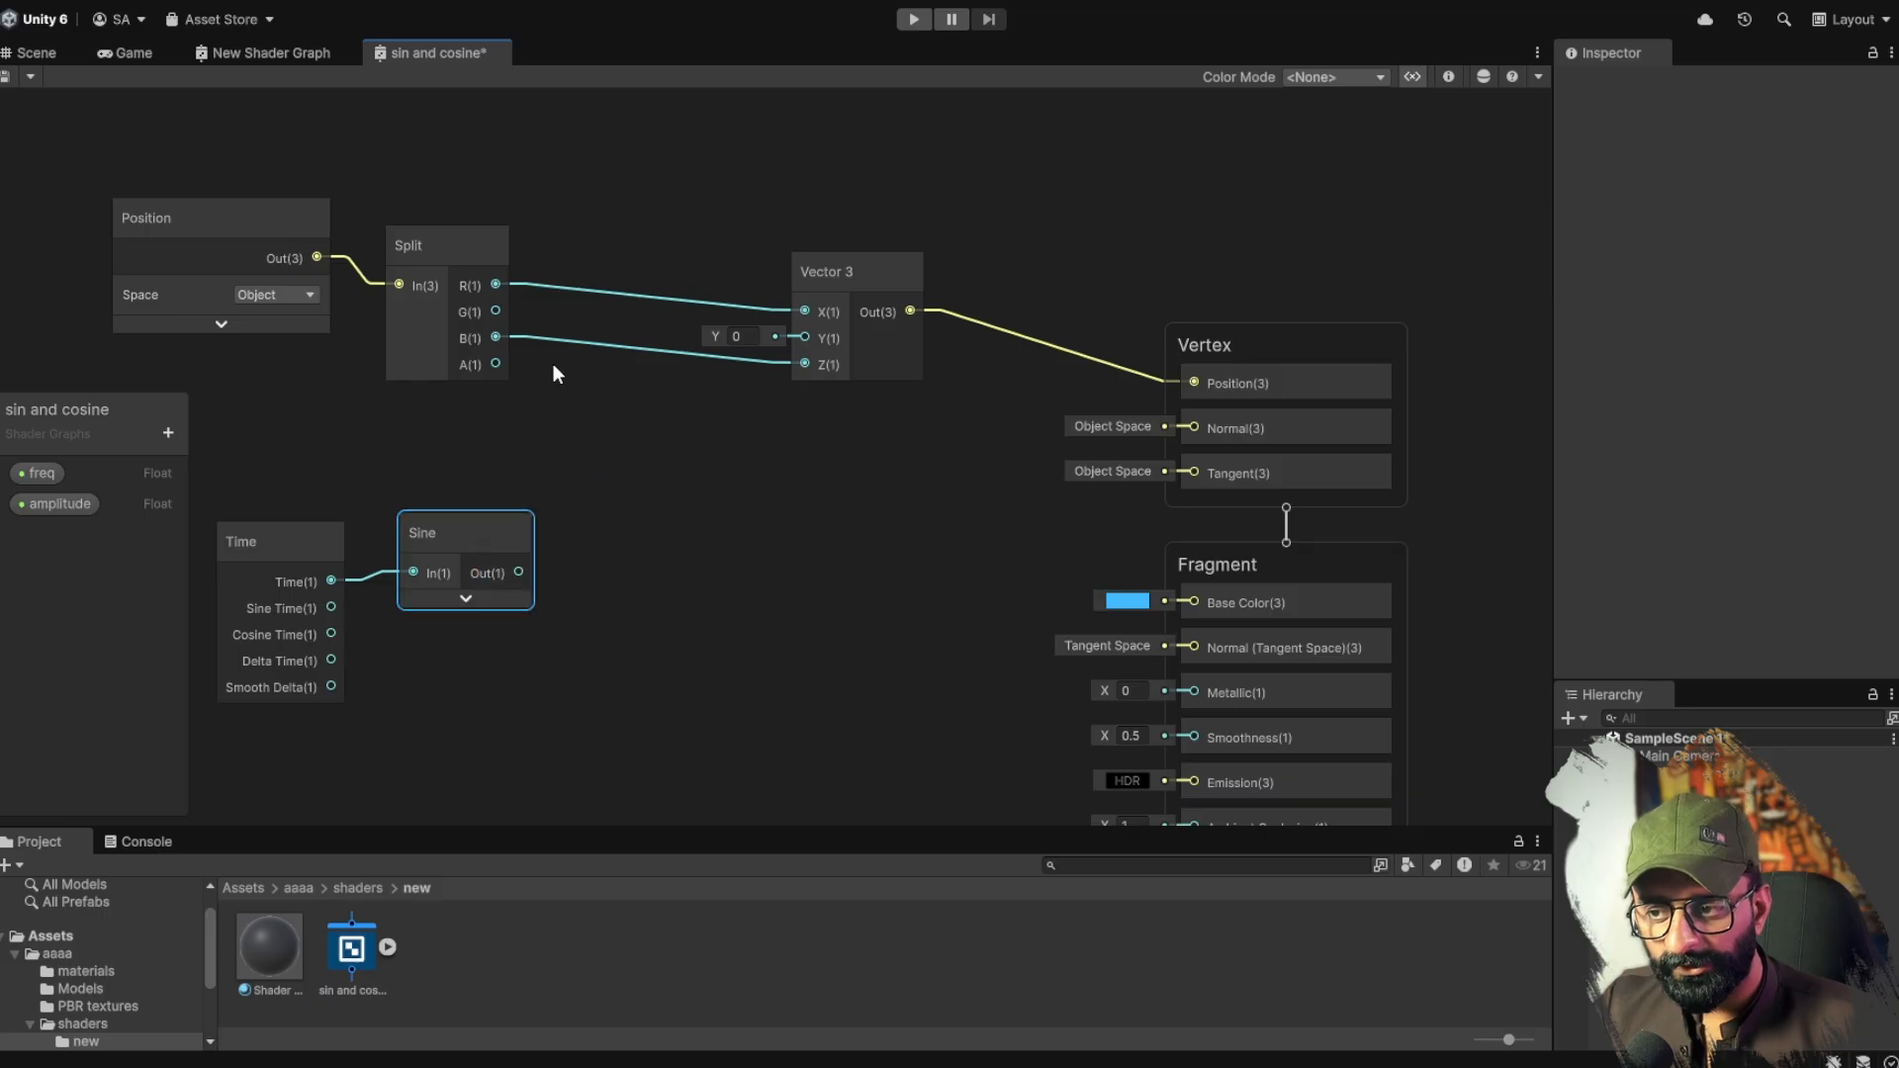
{"action": "left_click", "coordinate": [622, 427]}
{"action": "left_click_drag", "start_coordinate": [697, 475], "coordinate": [496, 311]}
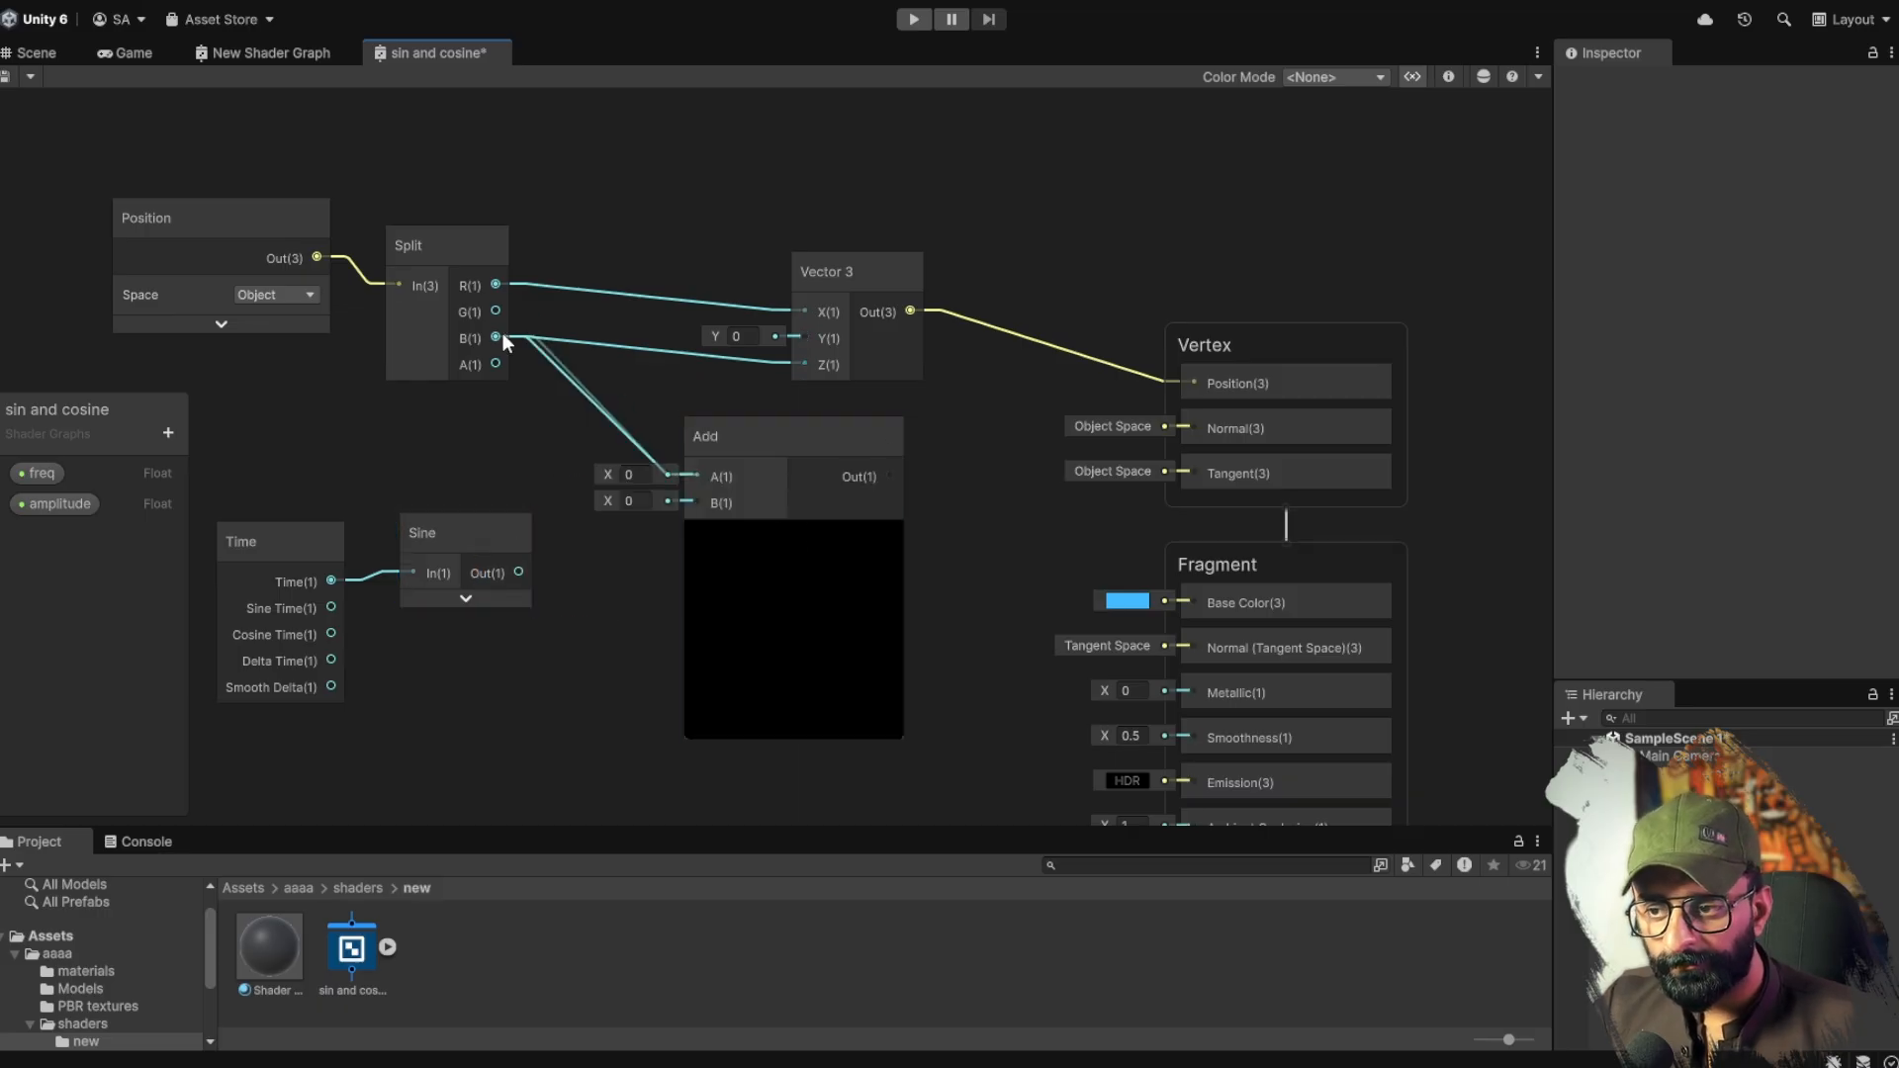
{"action": "left_click_drag", "start_coordinate": [519, 572], "coordinate": [698, 503]}
{"action": "left_click_drag", "start_coordinate": [797, 450], "coordinate": [674, 432]}
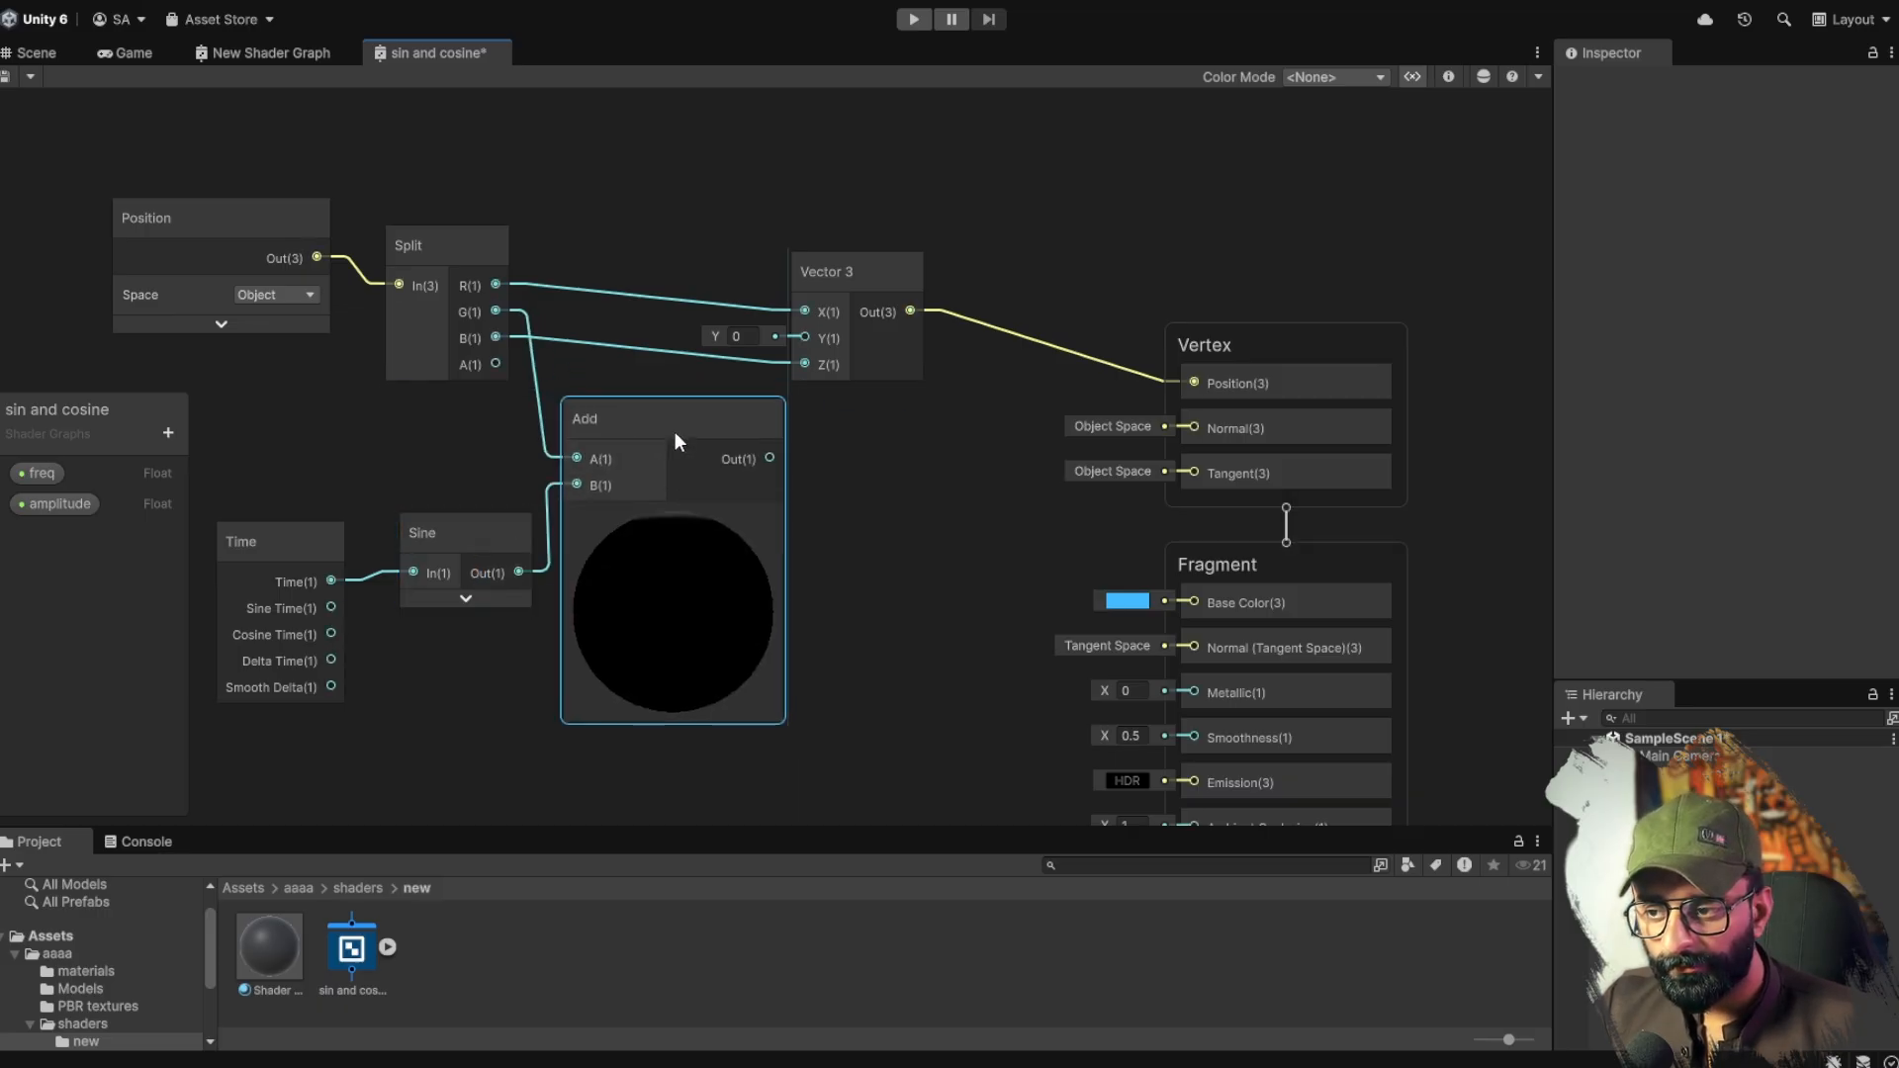
{"action": "left_click", "coordinate": [673, 511]}
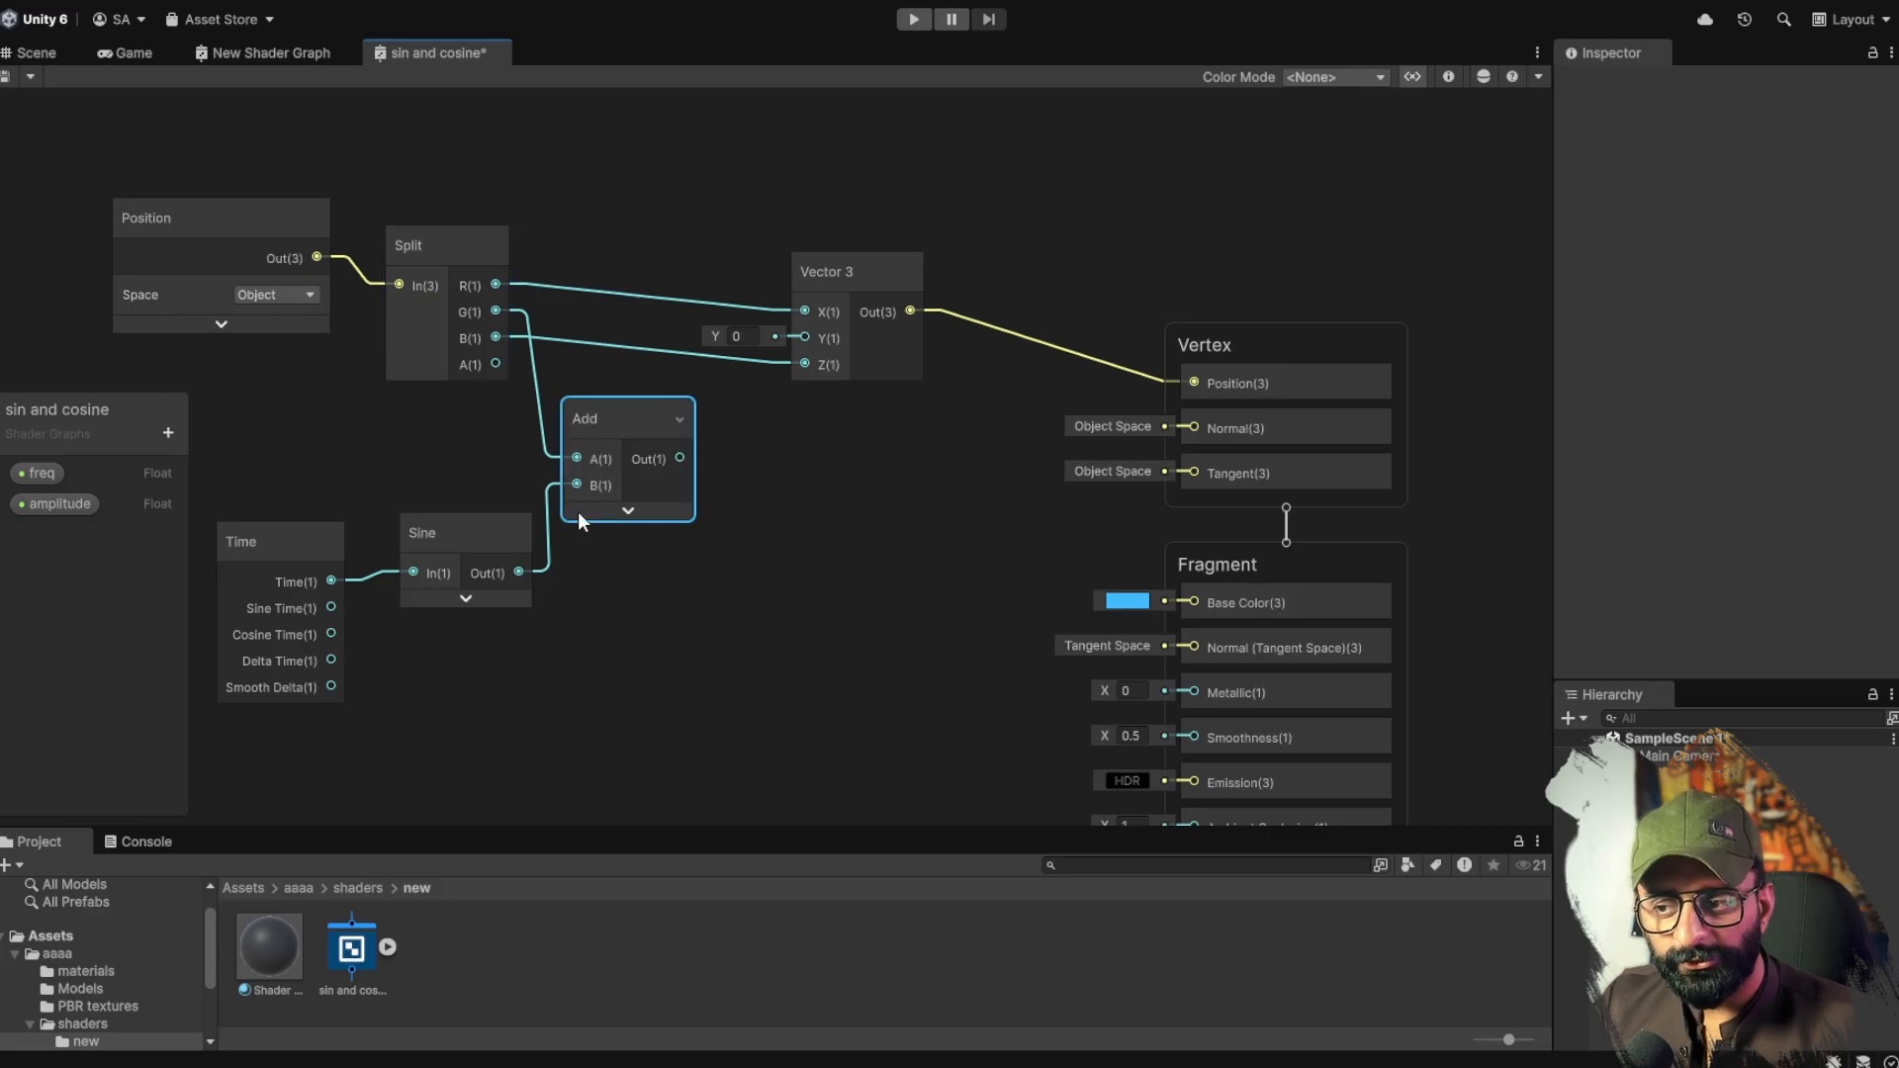
Step: Expand the Add node's preview and connect its output to the Y input of the Vector 3 node
{"action": "left_click_drag", "start_coordinate": [239, 623], "coordinate": [248, 621]}
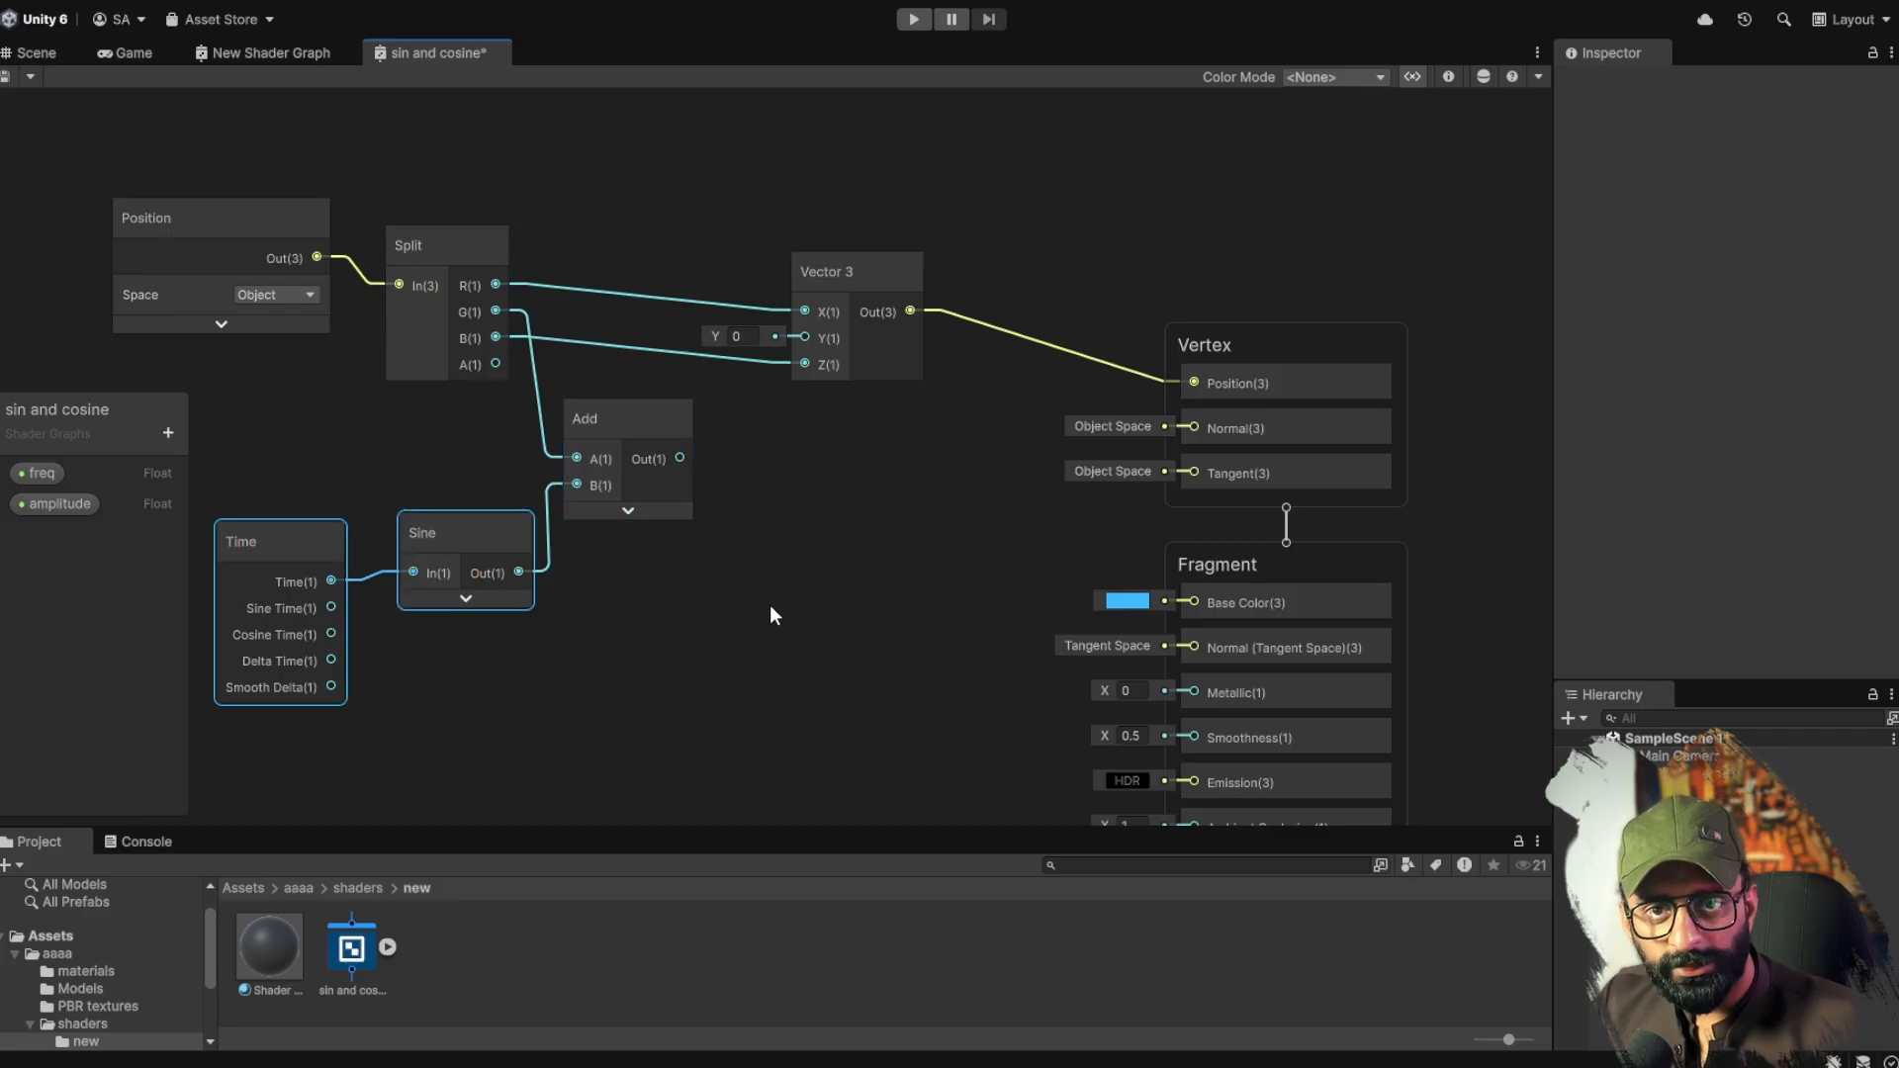
{"action": "left_click", "coordinate": [628, 511]}
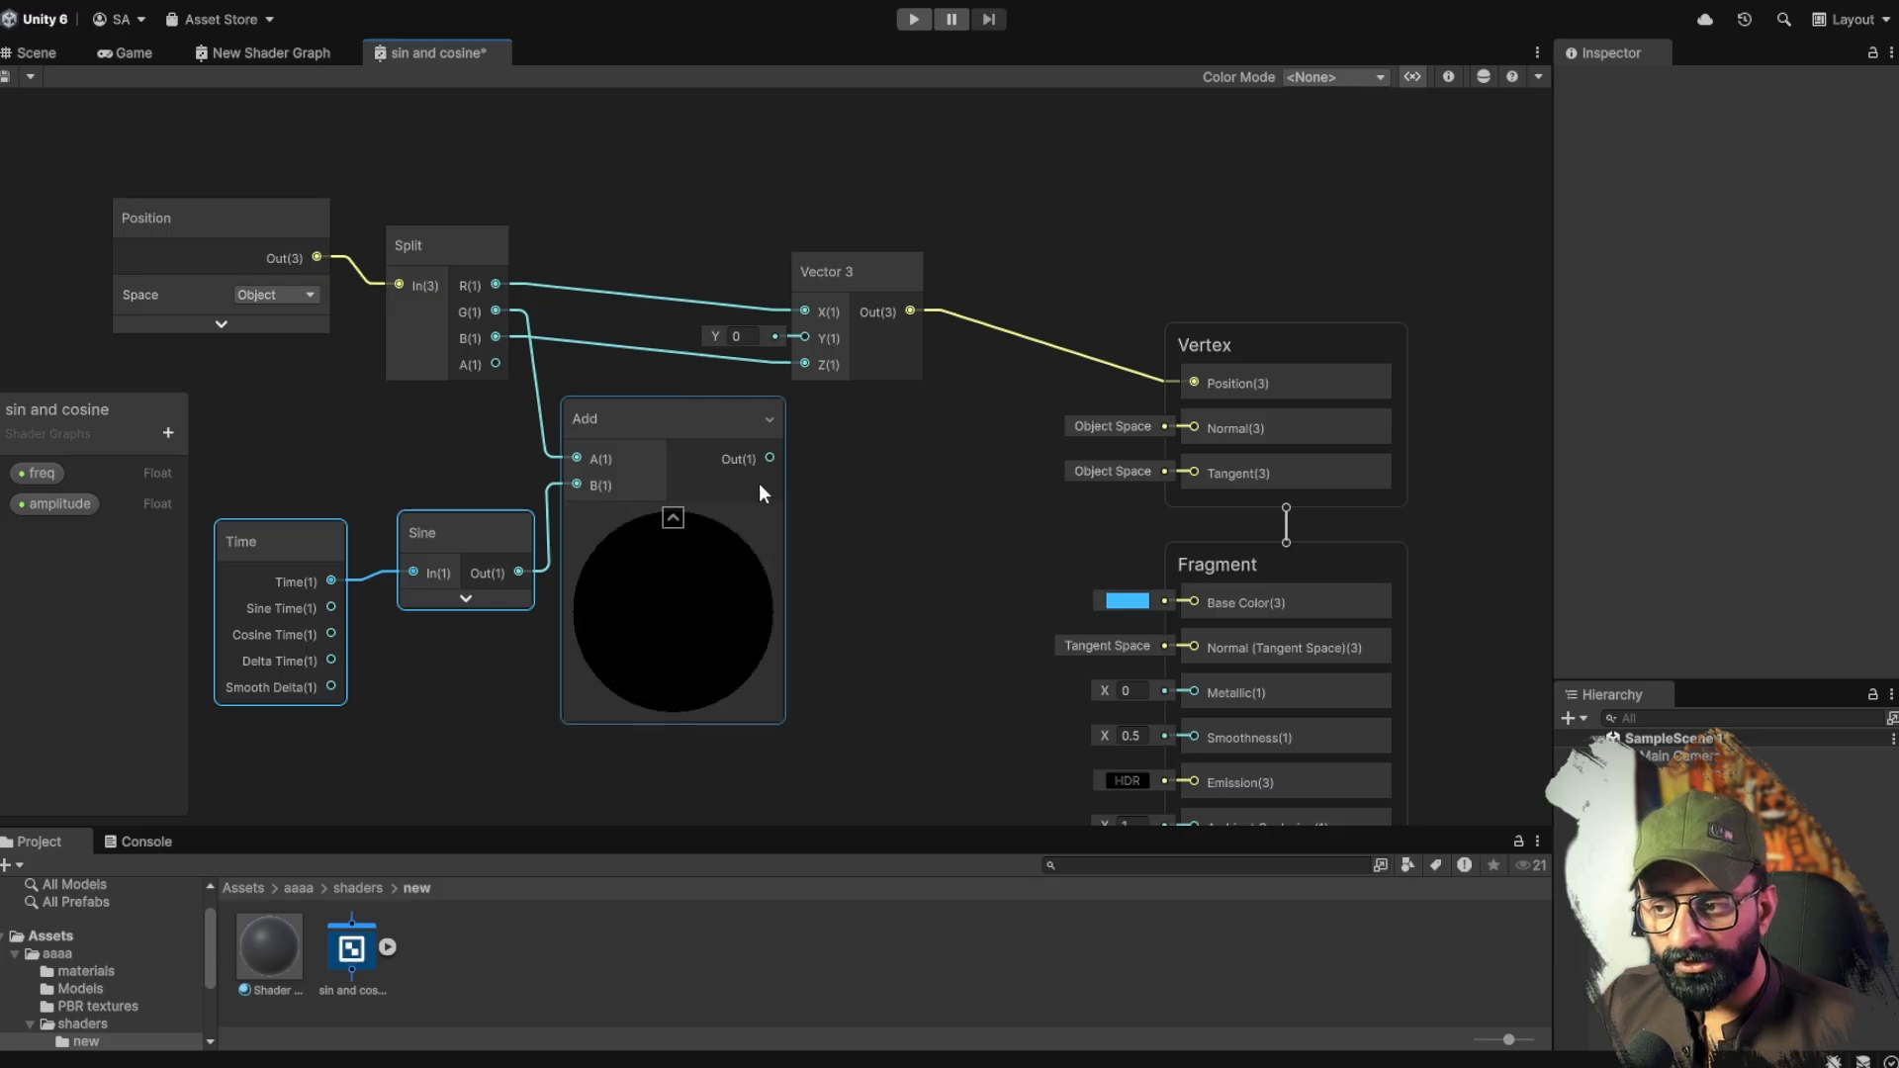
{"action": "left_click_drag", "start_coordinate": [769, 458], "coordinate": [889, 268]}
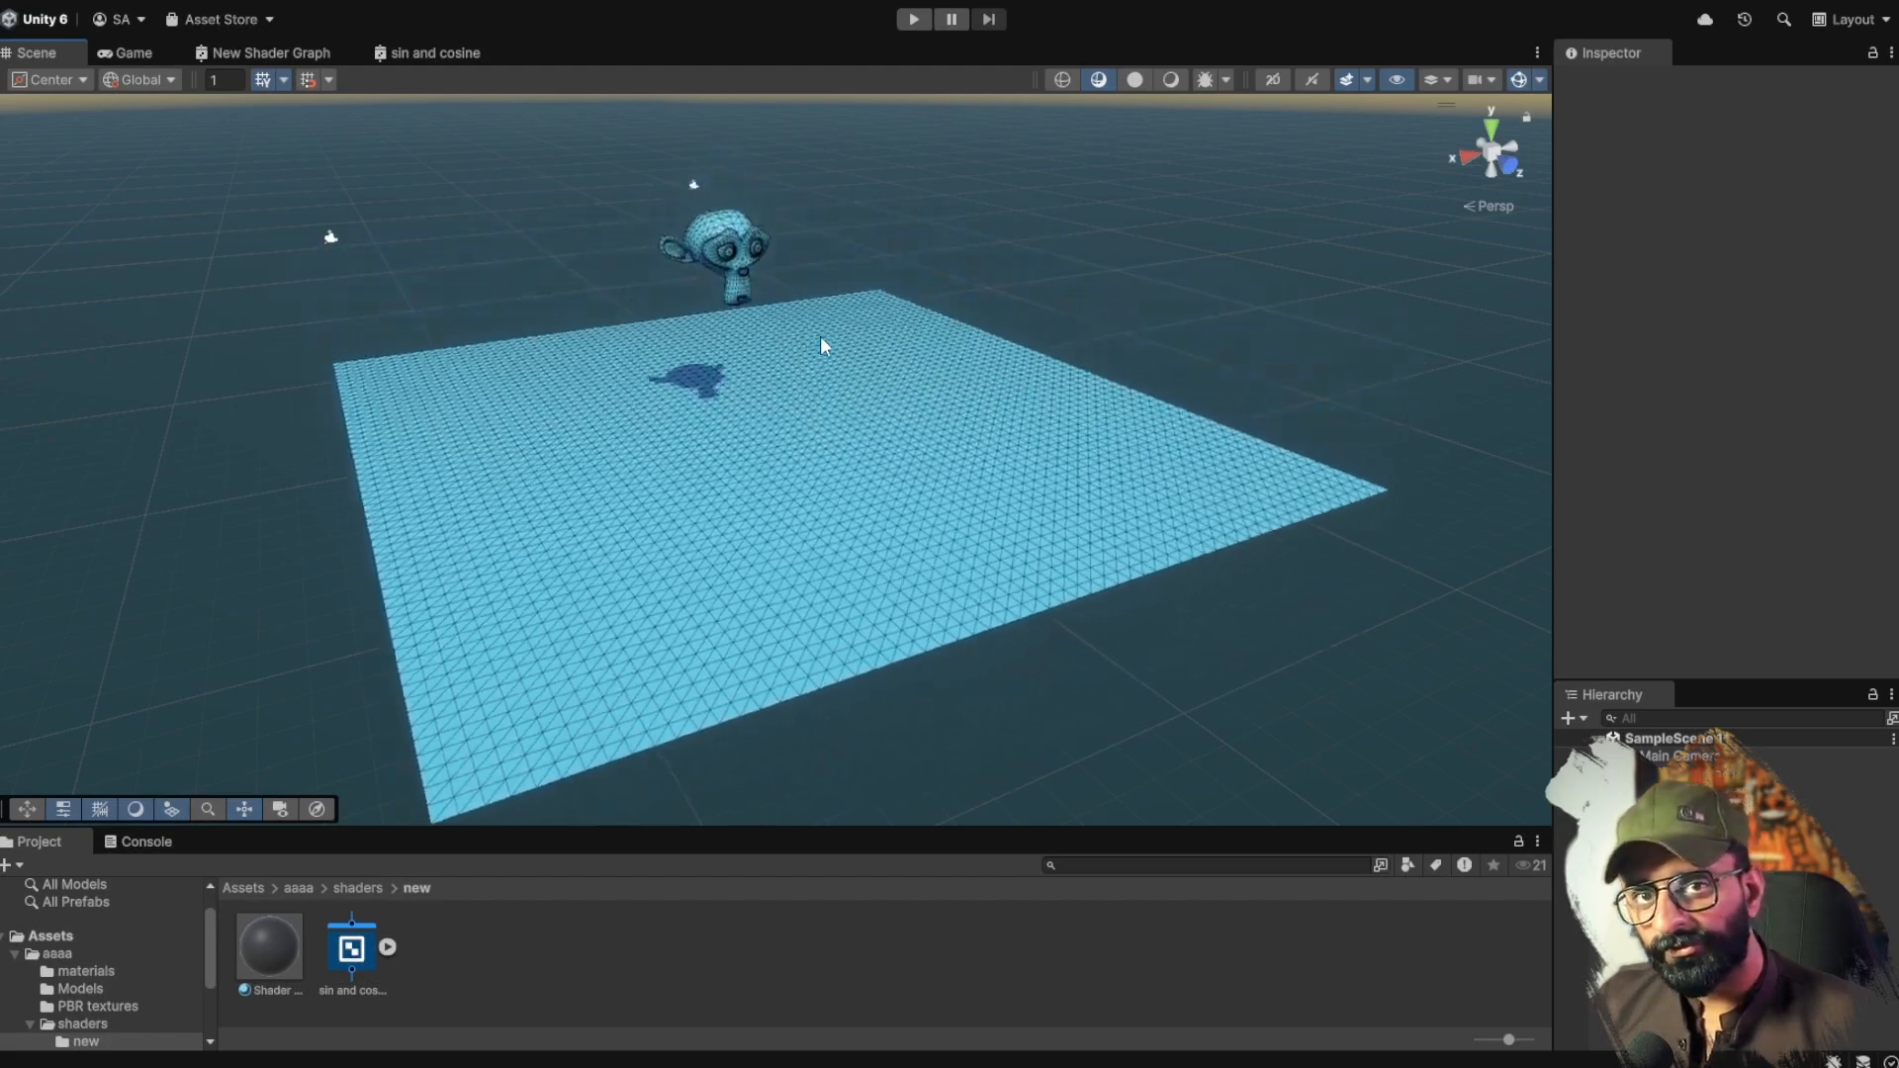
Step: Multiply the Sine output by the amplitude property, feed the result into the Add node's B input, and delete the unused Float node
{"action": "left_click", "coordinate": [431, 53]}
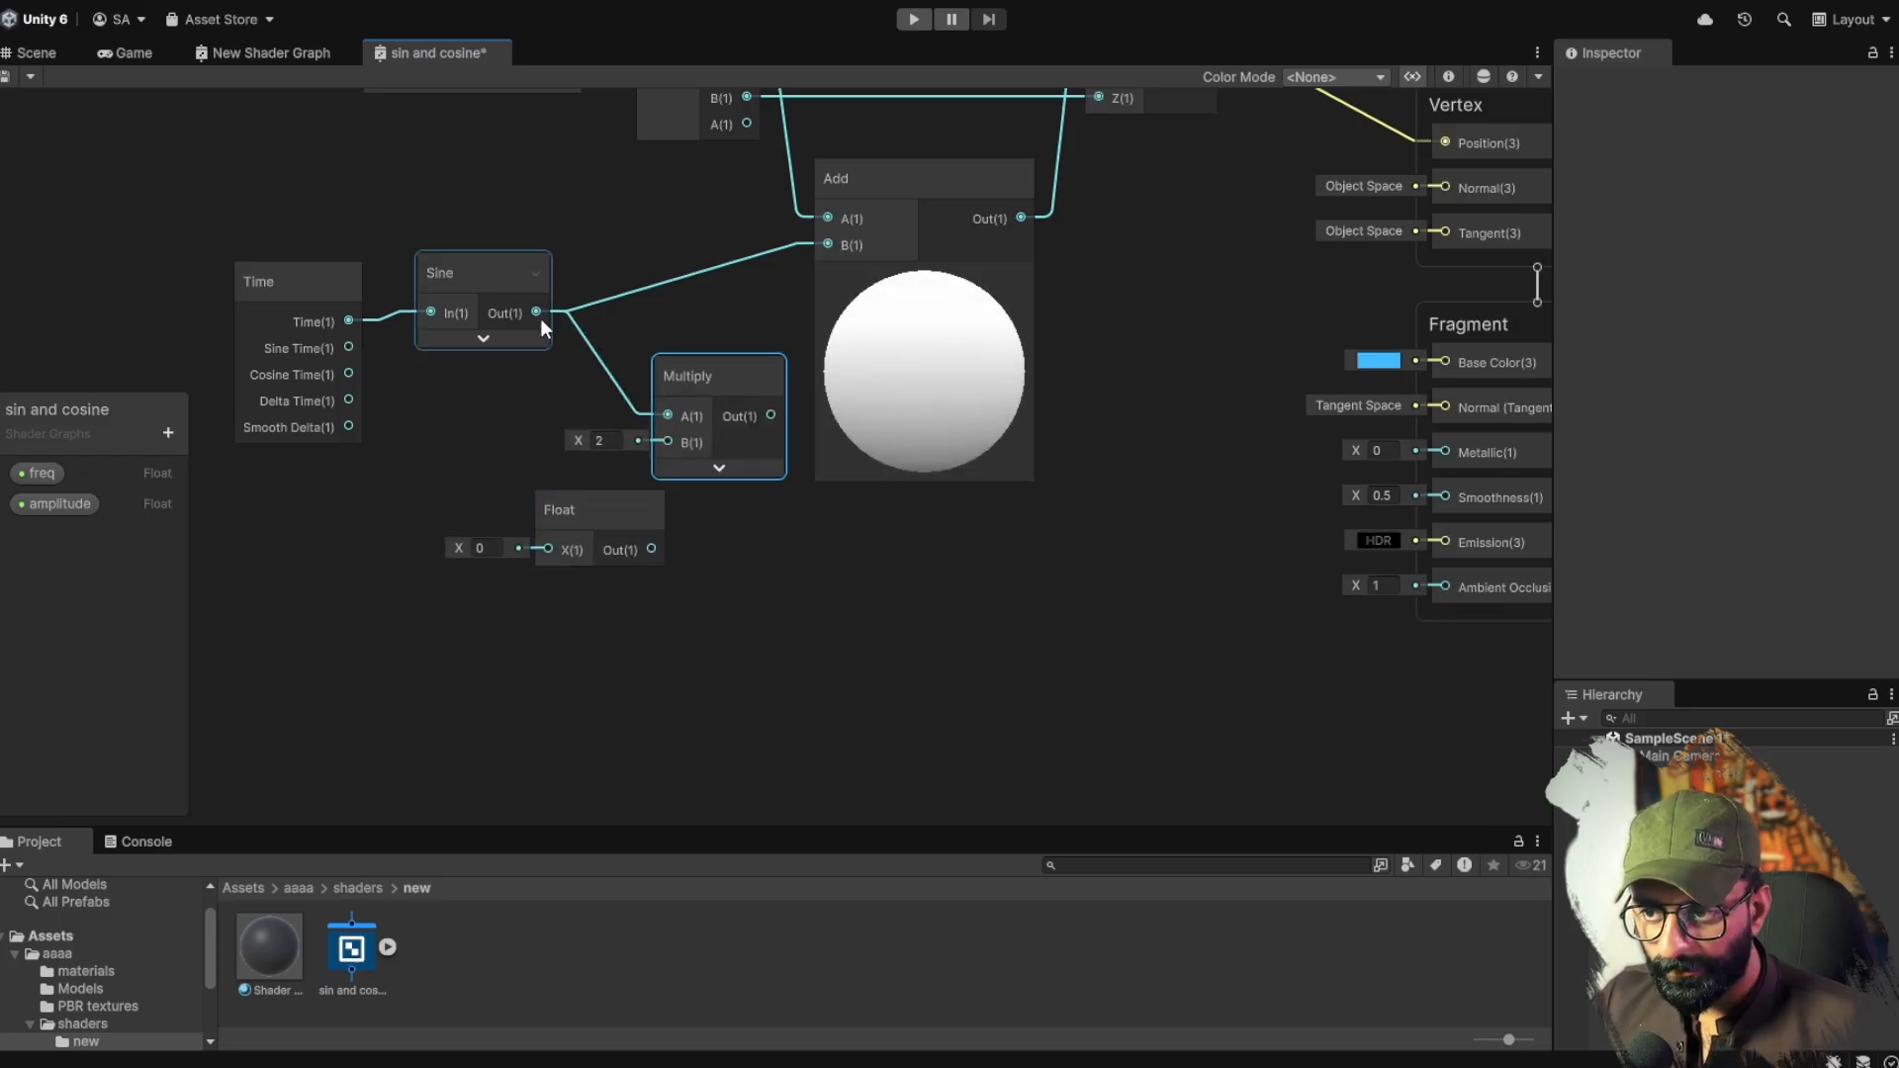
{"action": "left_click", "coordinate": [55, 509]}
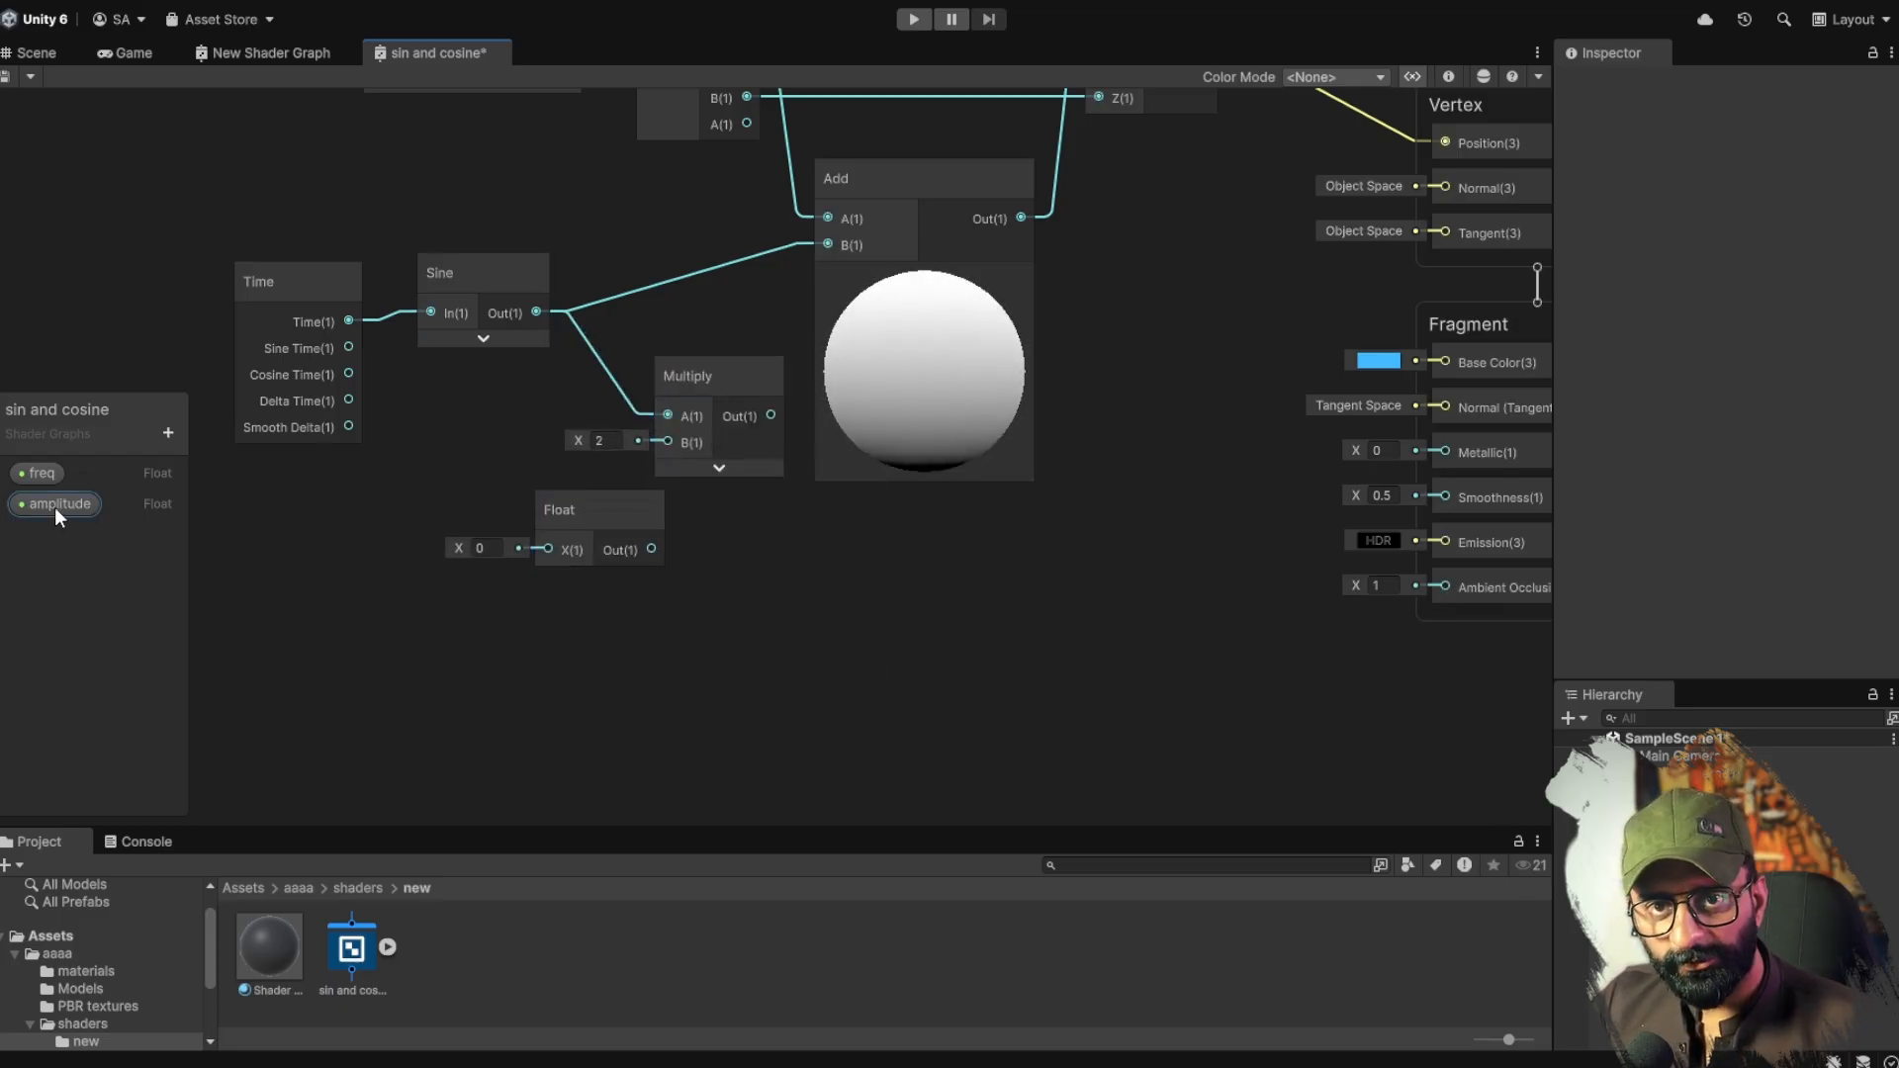
{"action": "left_click_drag", "start_coordinate": [55, 508], "coordinate": [399, 503]}
{"action": "left_click_drag", "start_coordinate": [510, 523], "coordinate": [668, 441]}
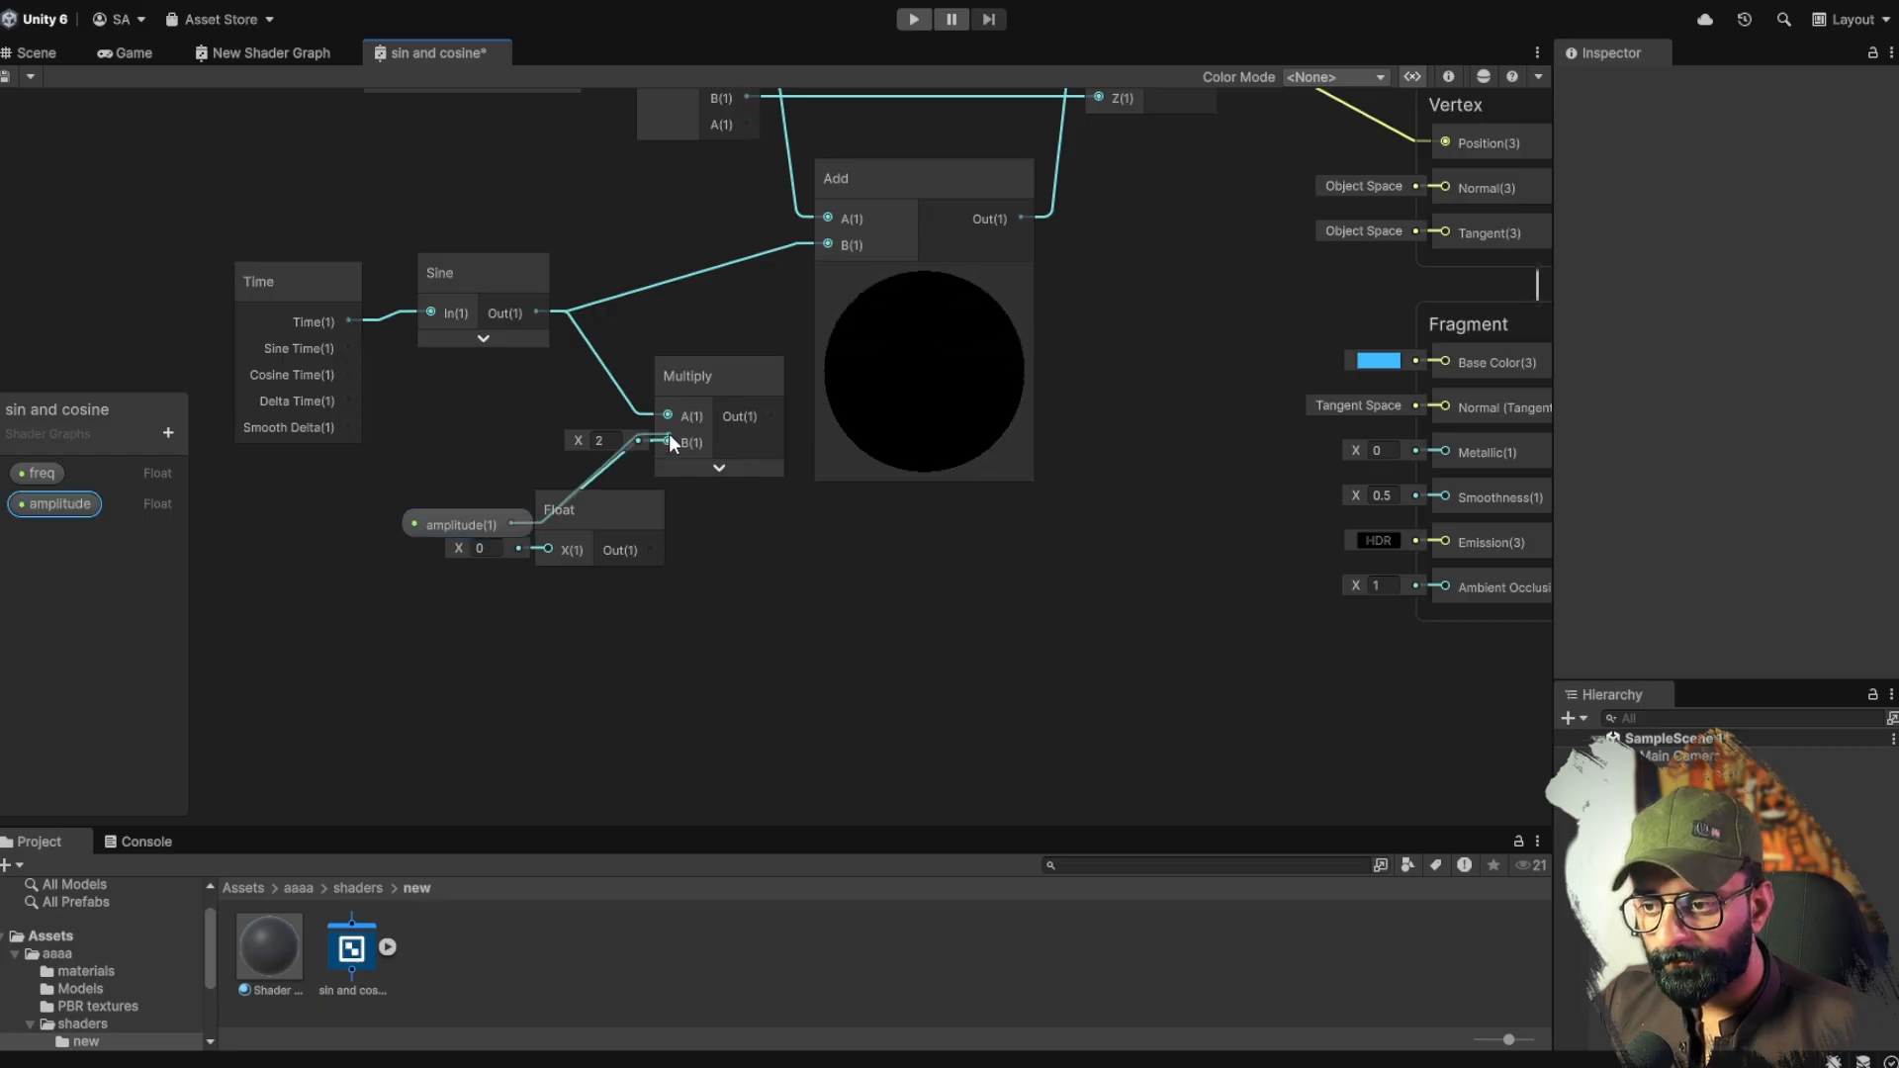
{"action": "left_click_drag", "start_coordinate": [833, 245], "coordinate": [831, 245]}
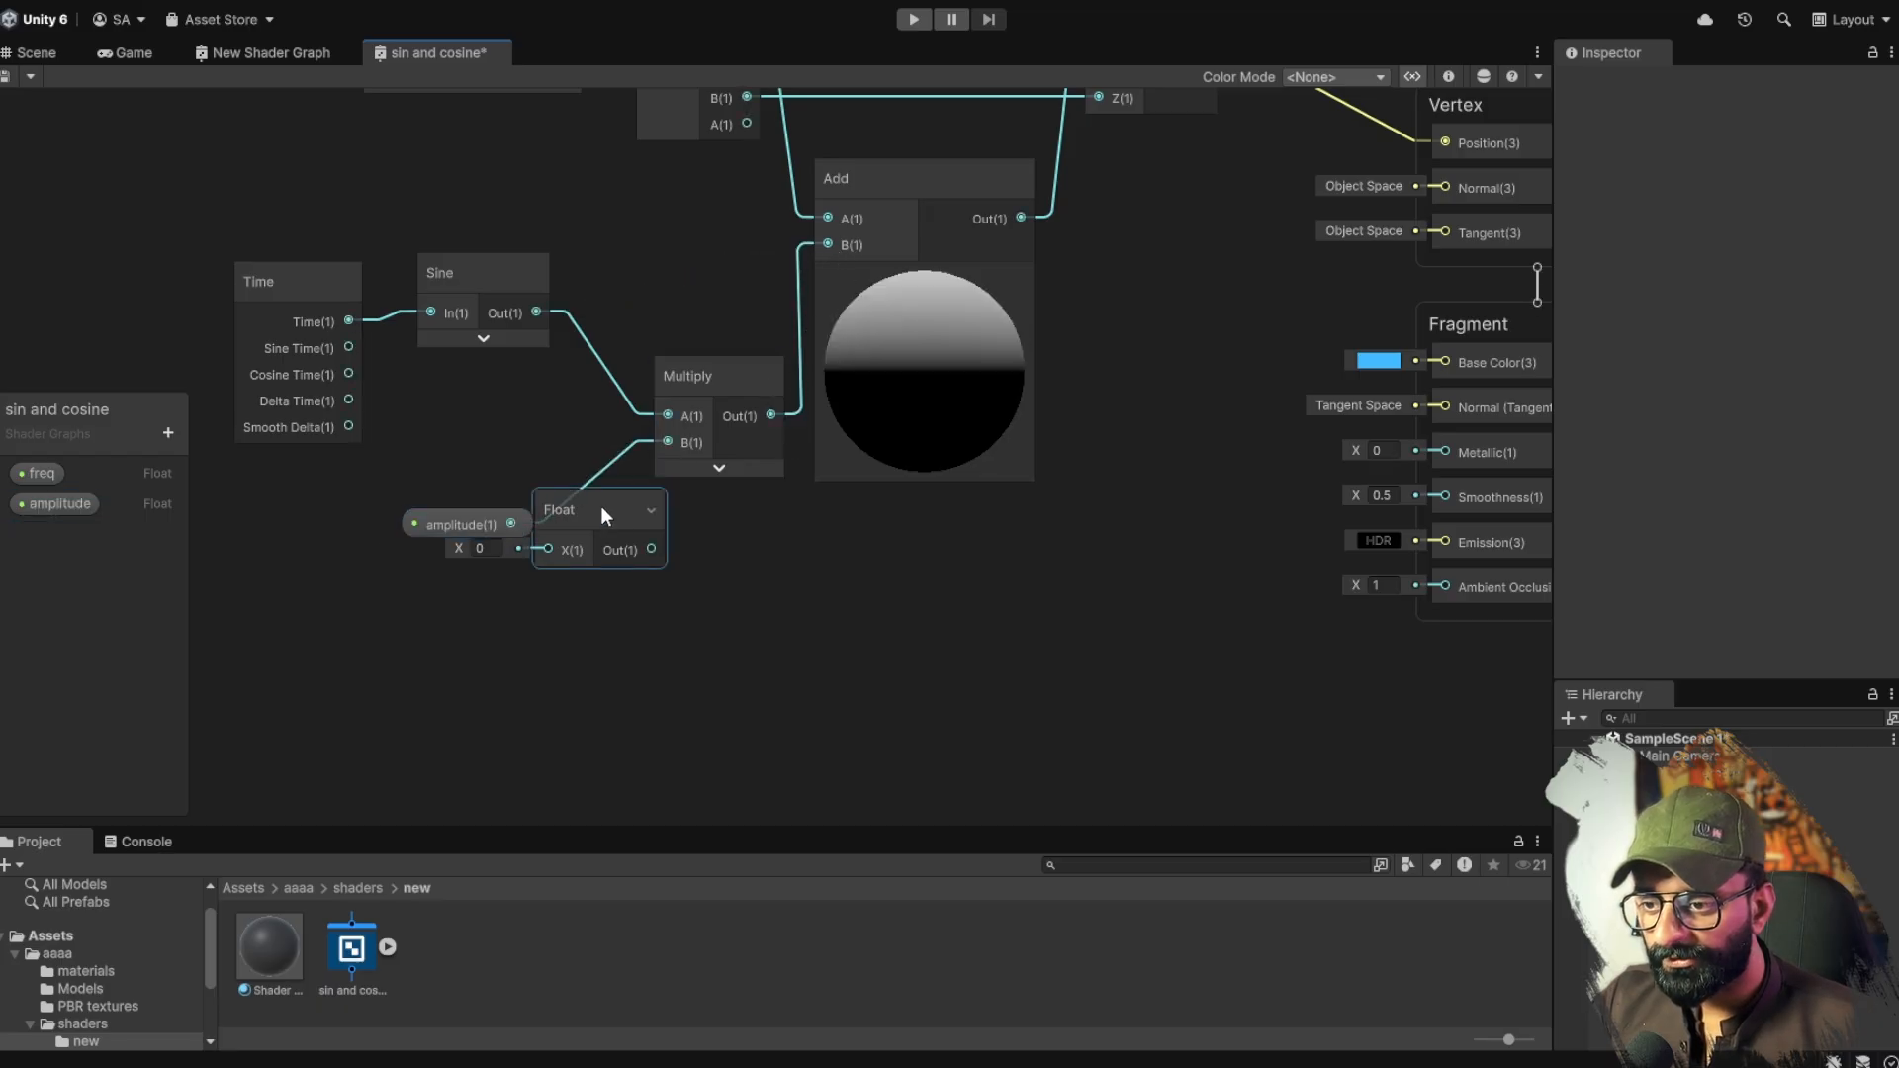
{"action": "left_click_drag", "start_coordinate": [602, 506], "coordinate": [672, 586]}
{"action": "key", "text": "Delete"}
{"action": "left_click", "coordinate": [69, 505]}
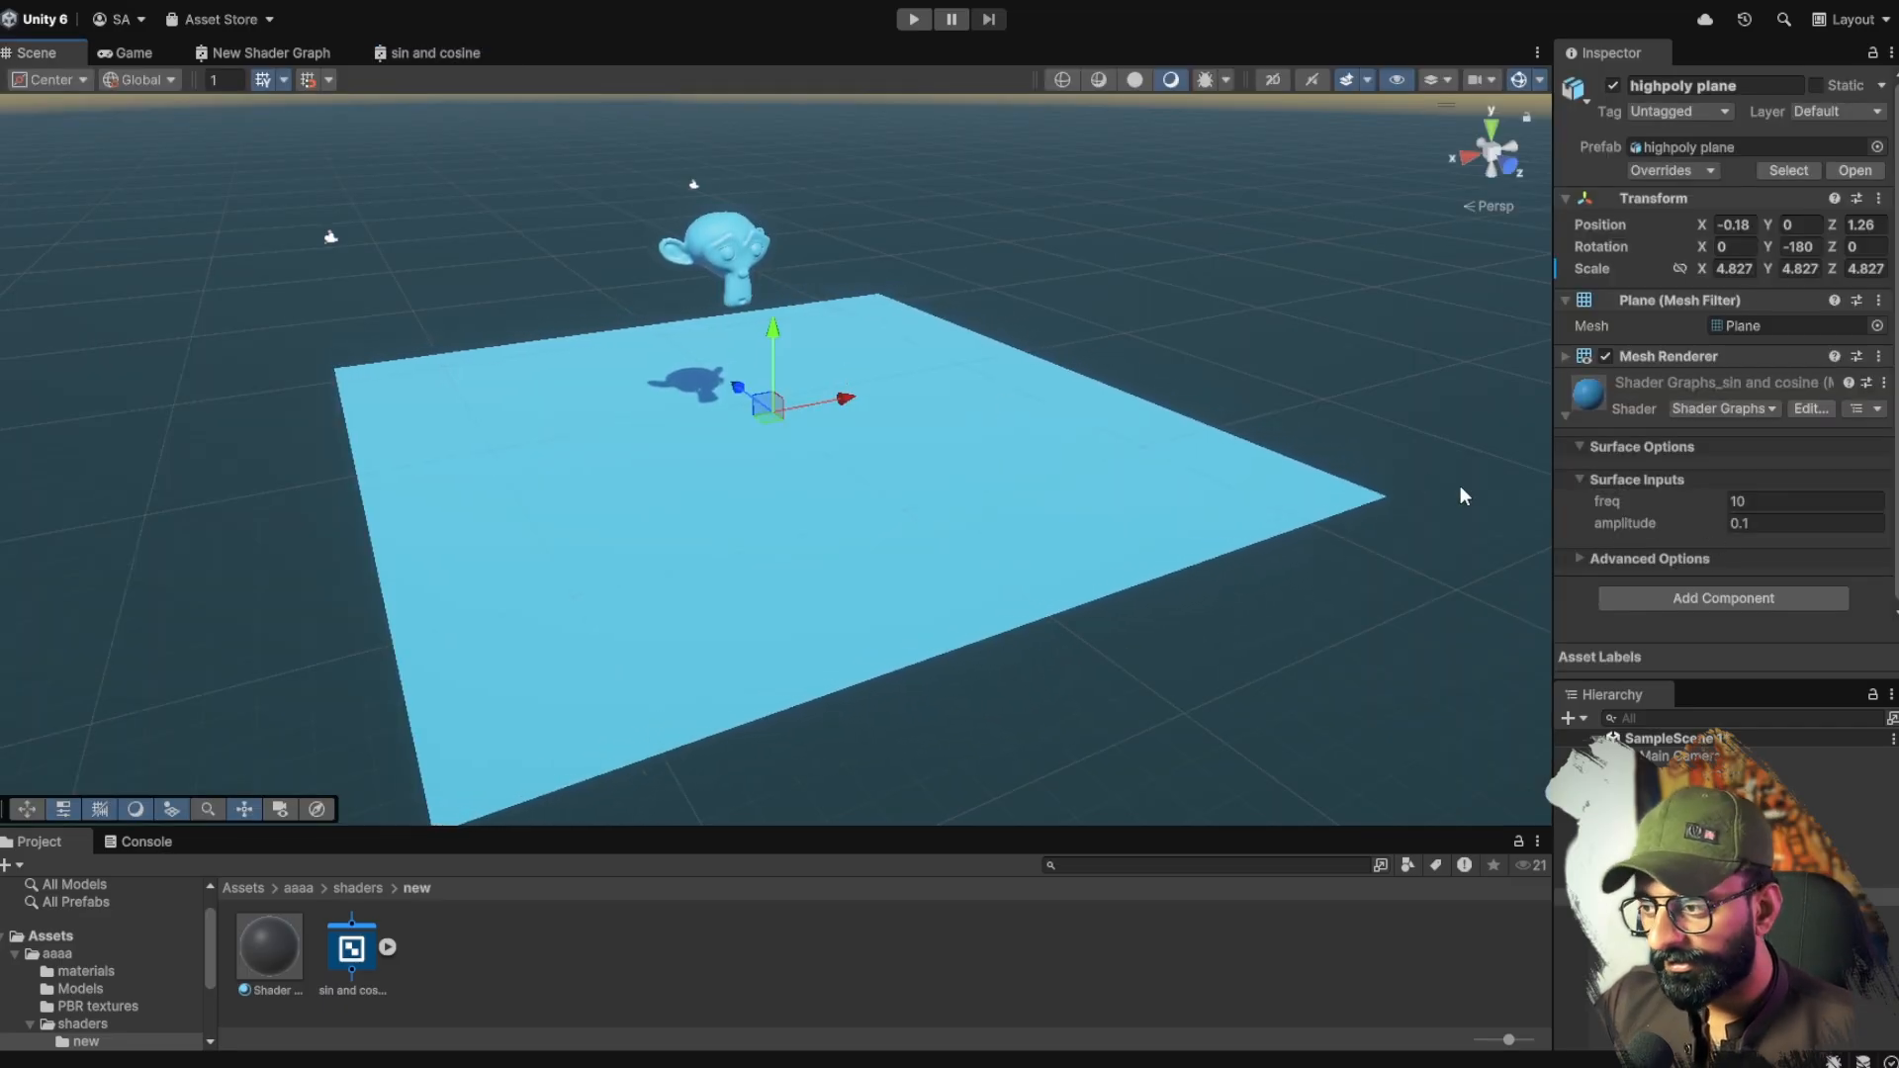
Step: Vary the highpoly plane material's amplitude between 8.26 and −5.12 to test the vertical motion in the scene
{"action": "left_click_drag", "start_coordinate": [1619, 521], "coordinate": [1898, 522]}
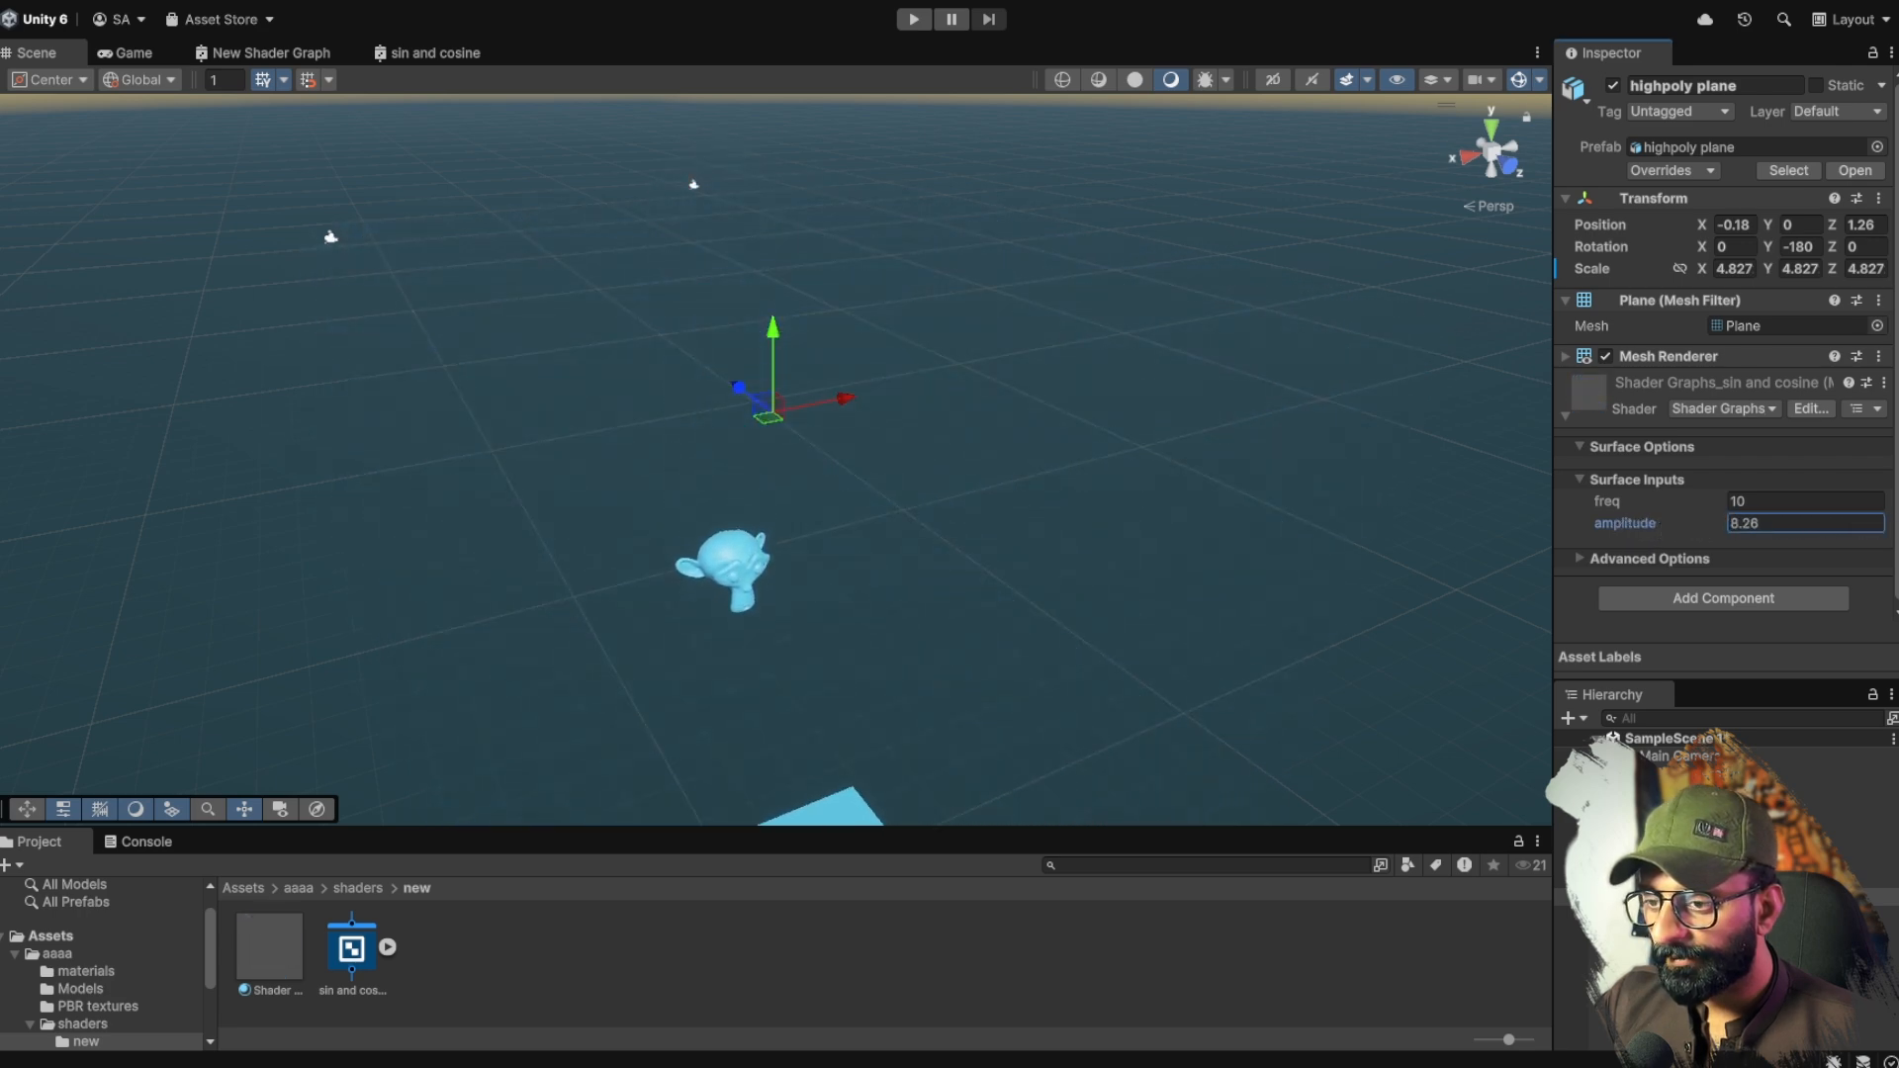
{"action": "scroll", "coordinate": [1009, 470], "scroll_direction": "down", "scroll_amount": 2}
{"action": "left_click", "coordinate": [1733, 502]}
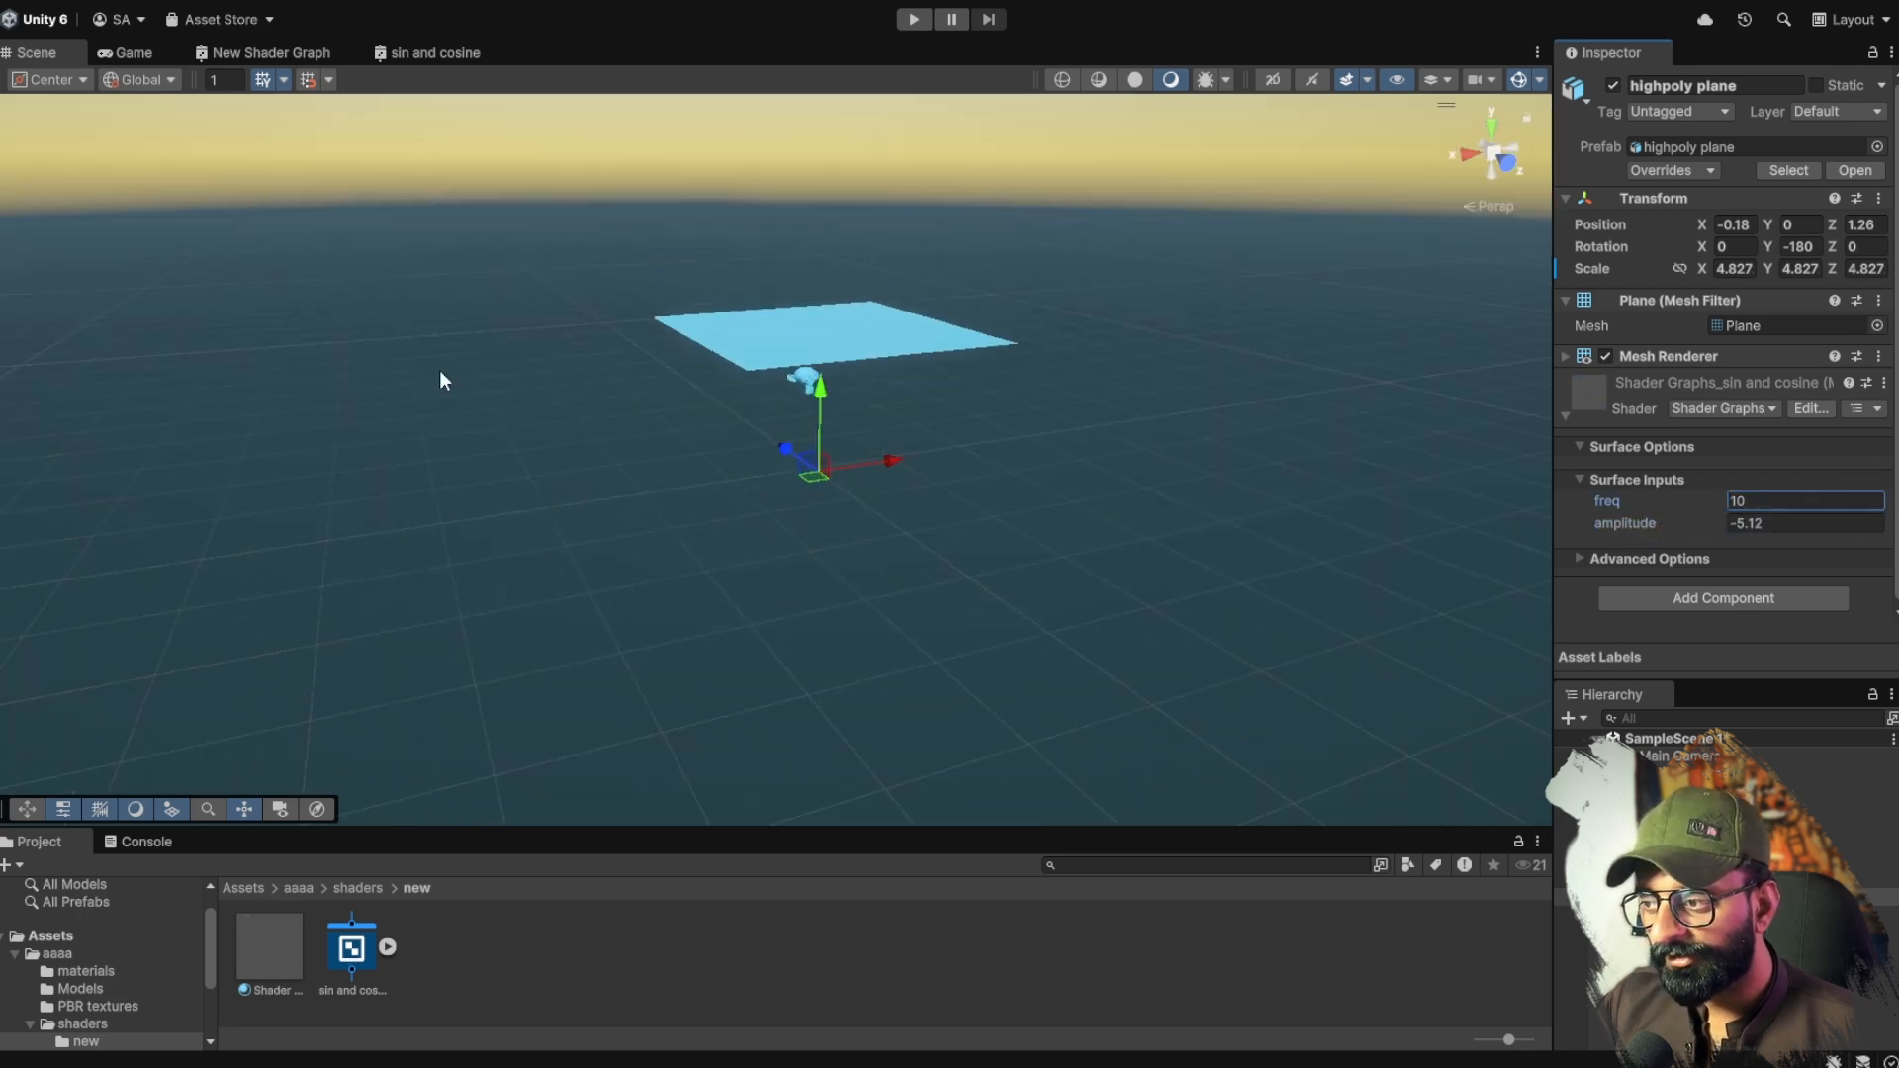
Step: Drive the Sine node with the Split node's R output instead of Time, and set the plane's amplitude to 0.57
{"action": "left_click", "coordinate": [447, 52]}
{"action": "left_click_drag", "start_coordinate": [344, 329], "coordinate": [518, 478]}
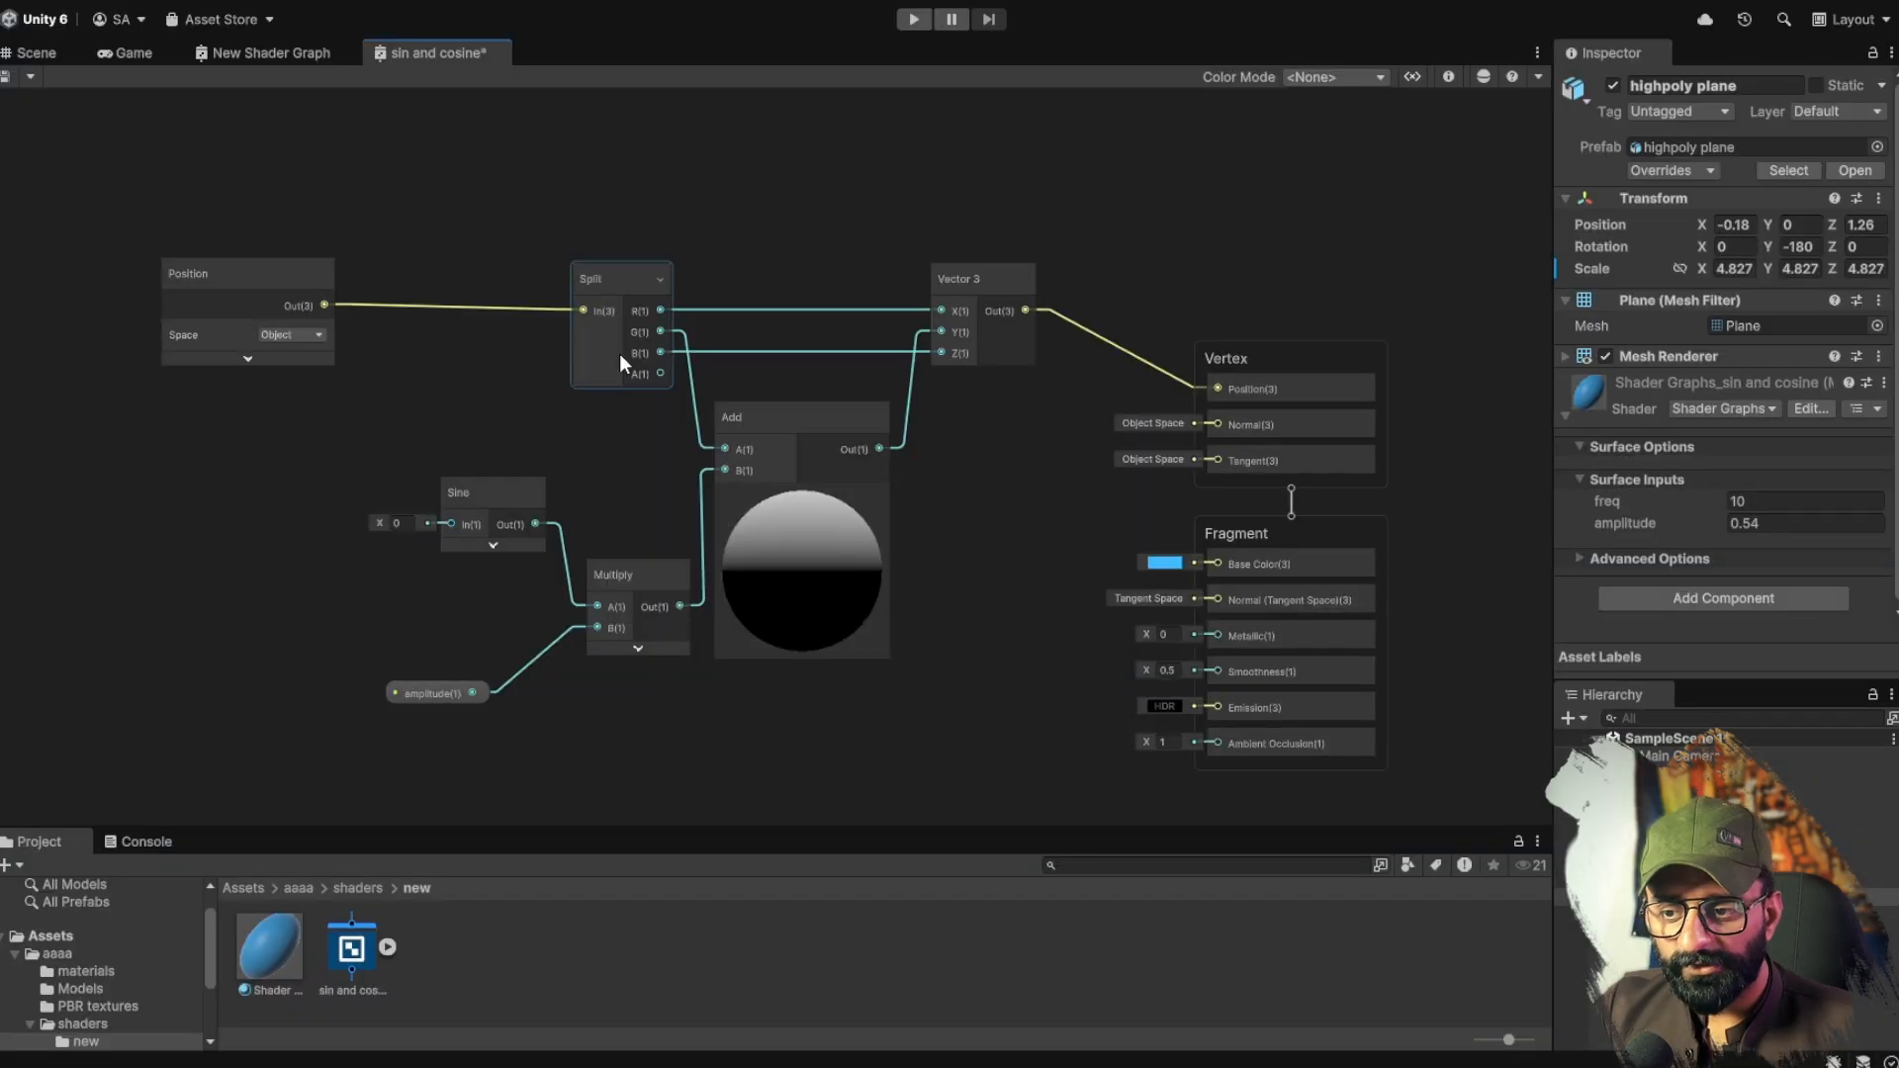
{"action": "left_click_drag", "start_coordinate": [619, 353], "coordinate": [480, 469]}
{"action": "left_click_drag", "start_coordinate": [461, 515], "coordinate": [453, 523]}
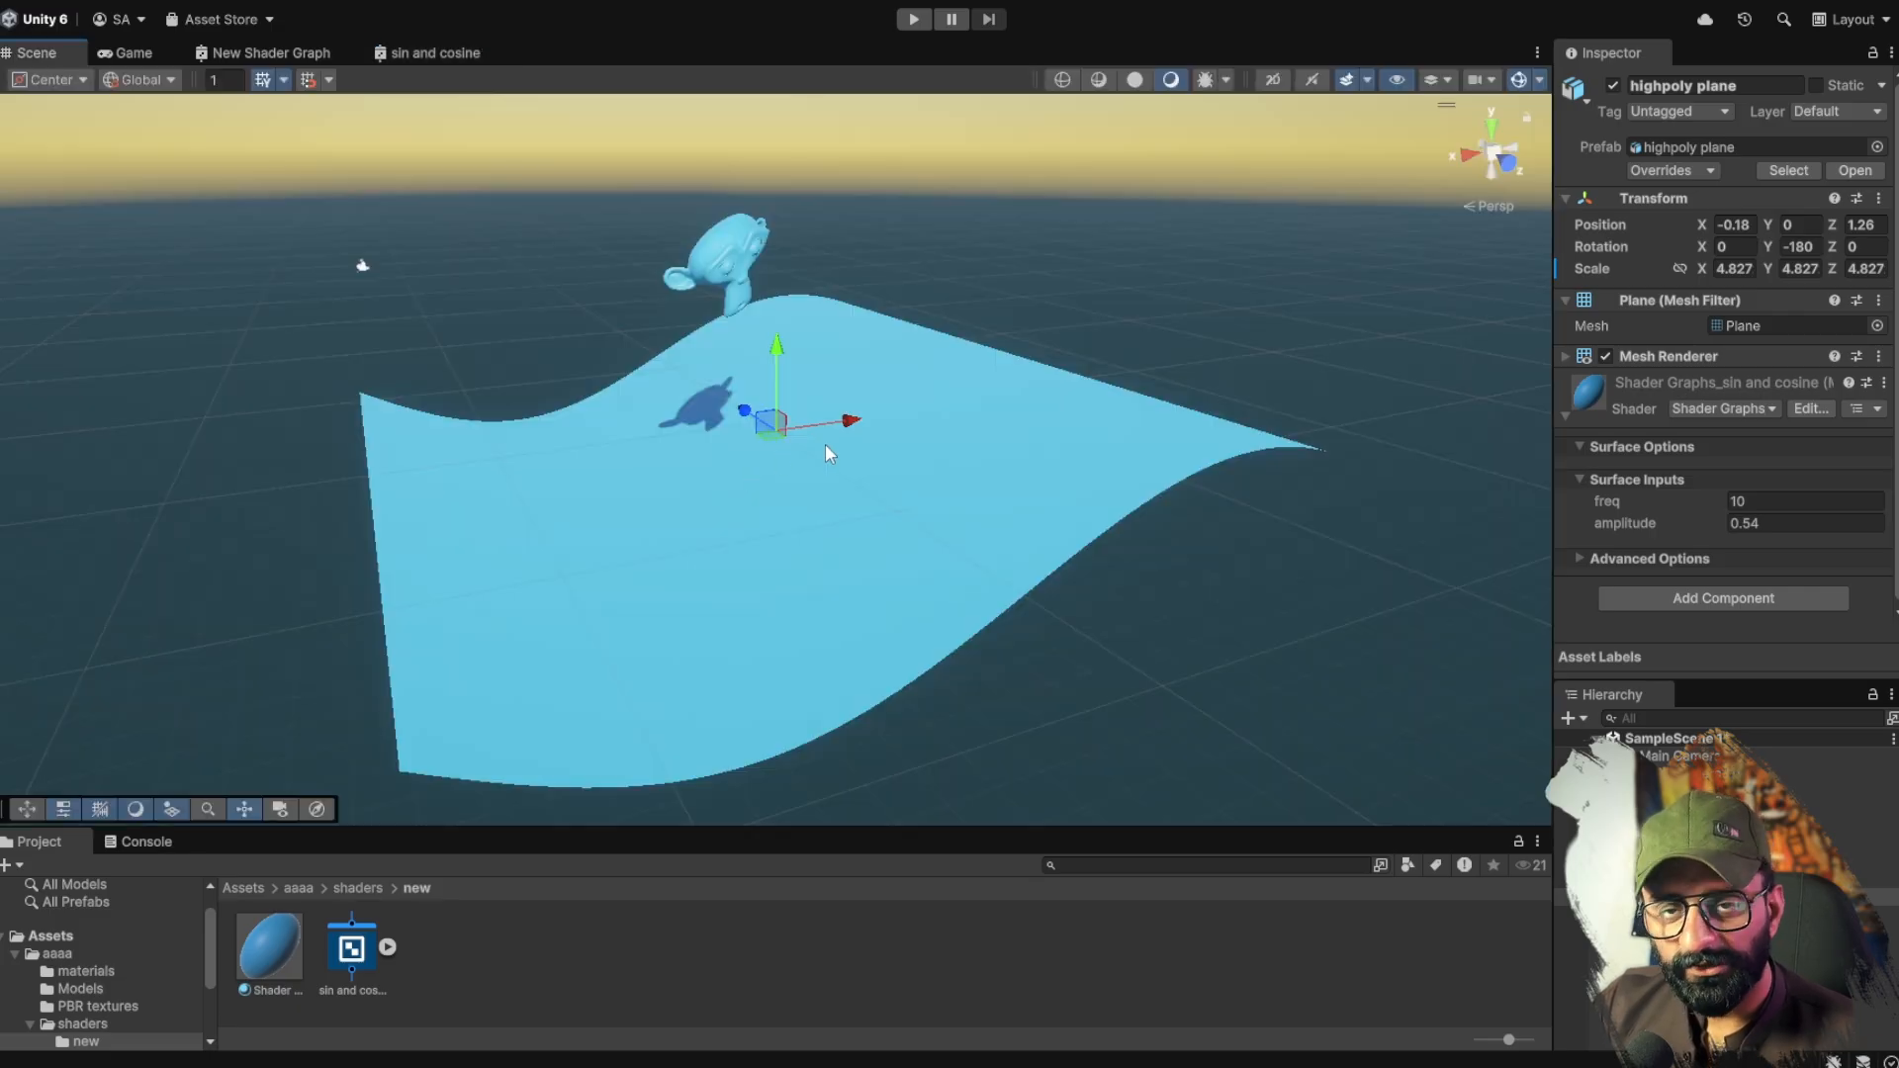
{"action": "left_click_drag", "start_coordinate": [1622, 523], "coordinate": [1628, 525]}
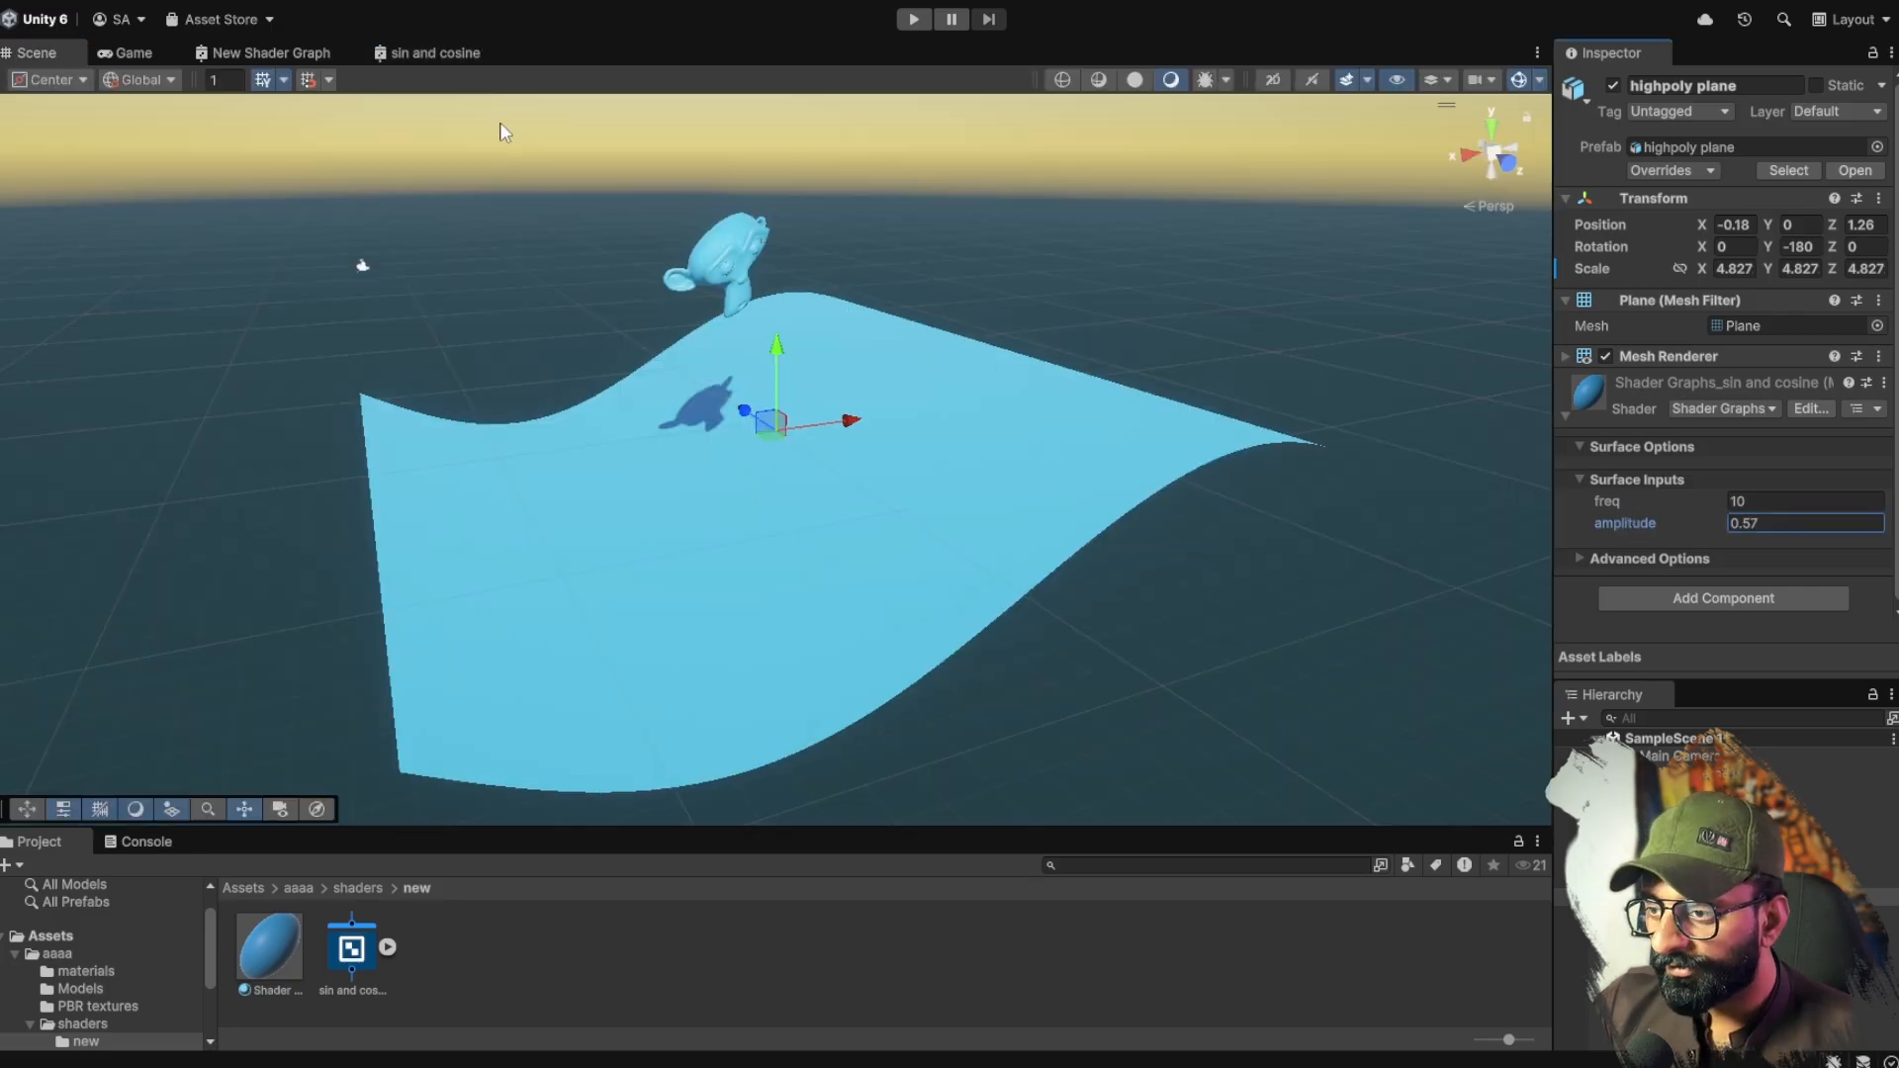
Step: Multiply the Split node's R output by the freq property and feed the result into the Sine node
{"action": "left_click", "coordinate": [447, 53]}
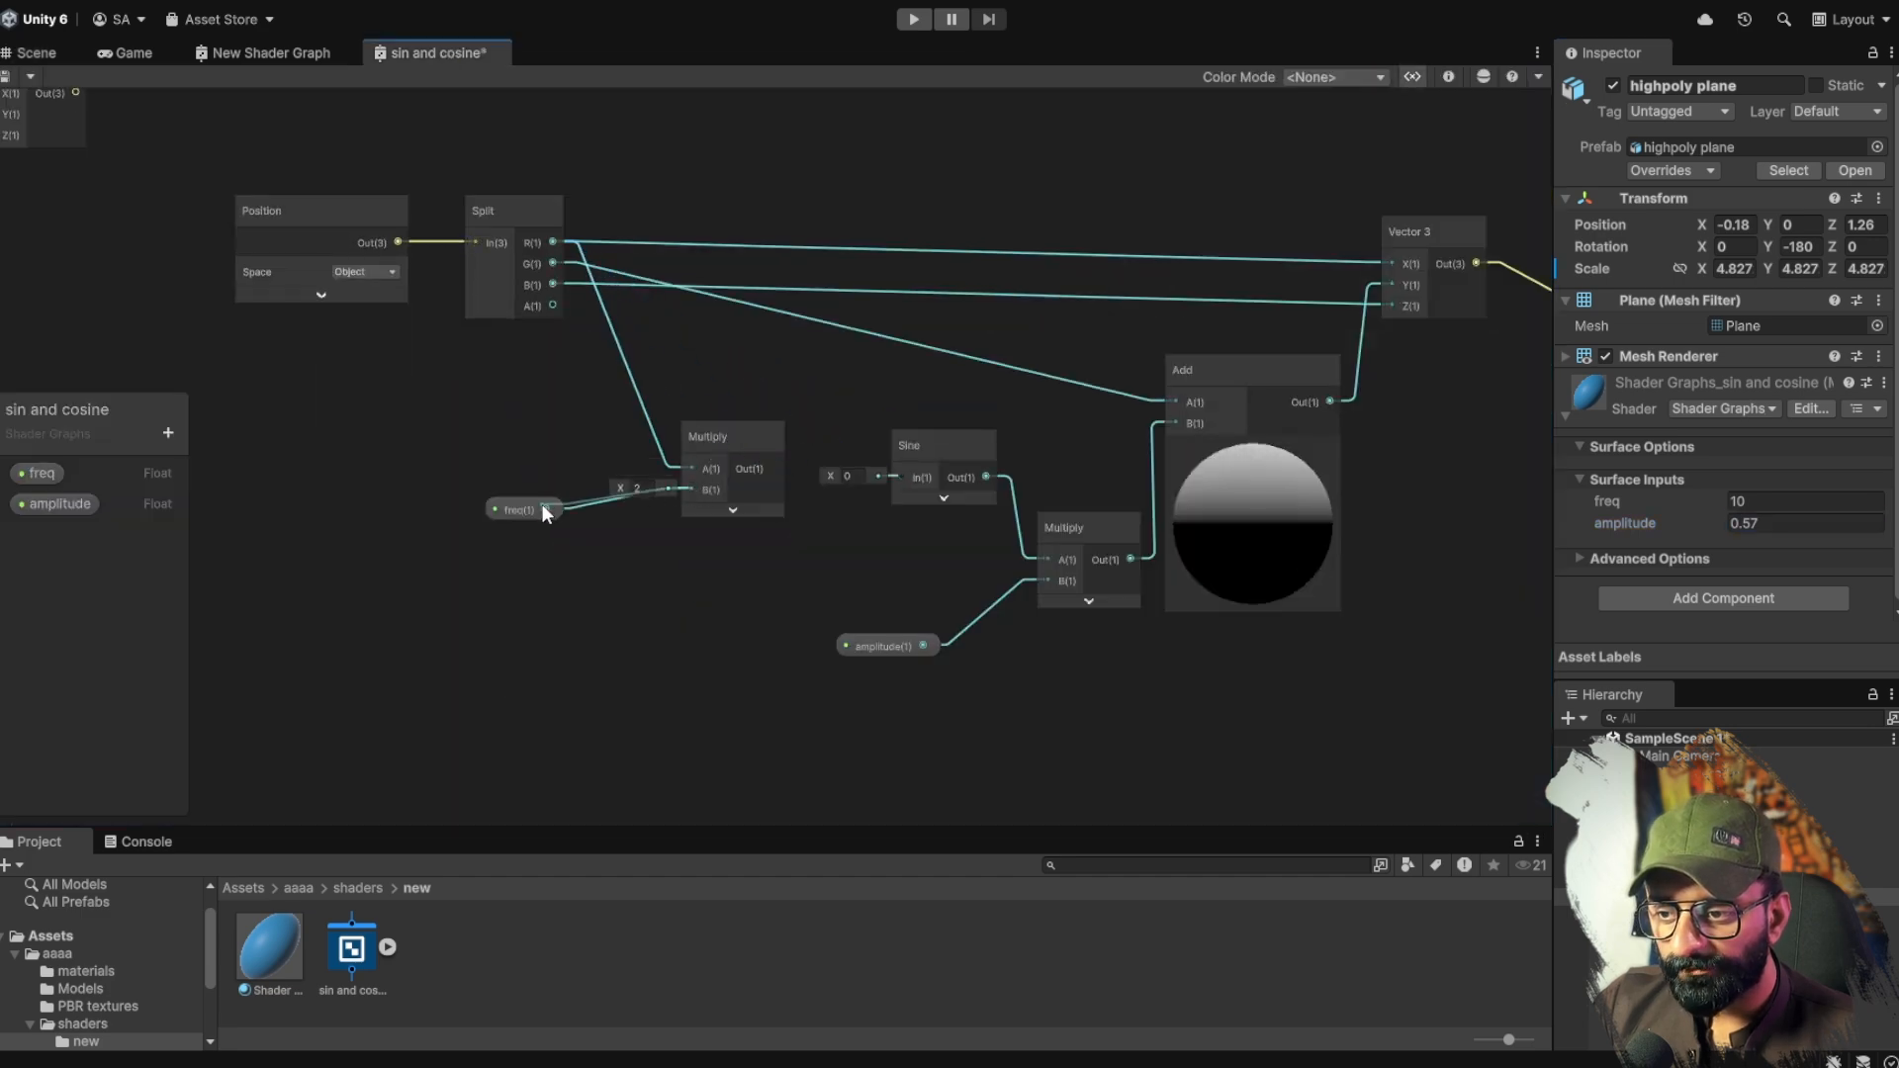
{"action": "left_click_drag", "start_coordinate": [546, 513], "coordinate": [547, 510]}
{"action": "left_click_drag", "start_coordinate": [902, 482], "coordinate": [902, 482]}
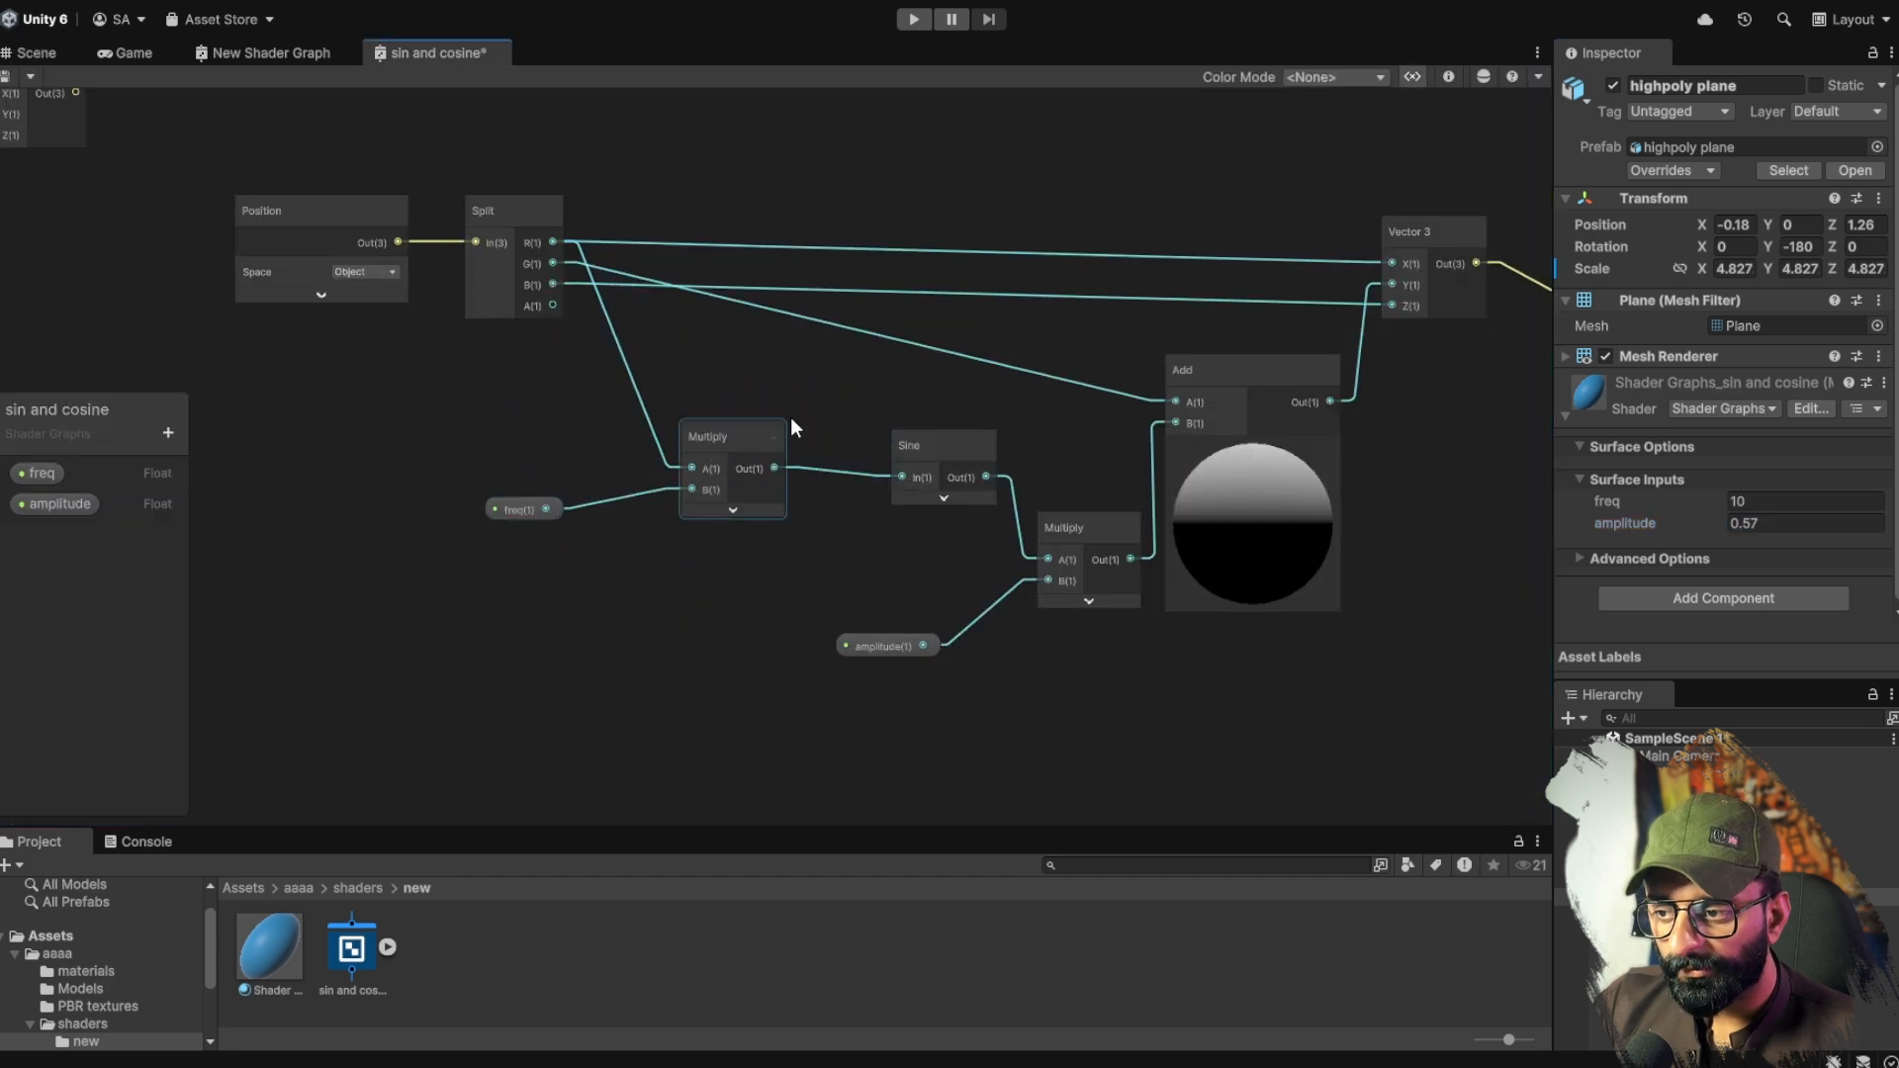
{"action": "left_click_drag", "start_coordinate": [736, 427], "coordinate": [749, 374]}
{"action": "left_click_drag", "start_coordinate": [524, 510], "coordinate": [606, 512]}
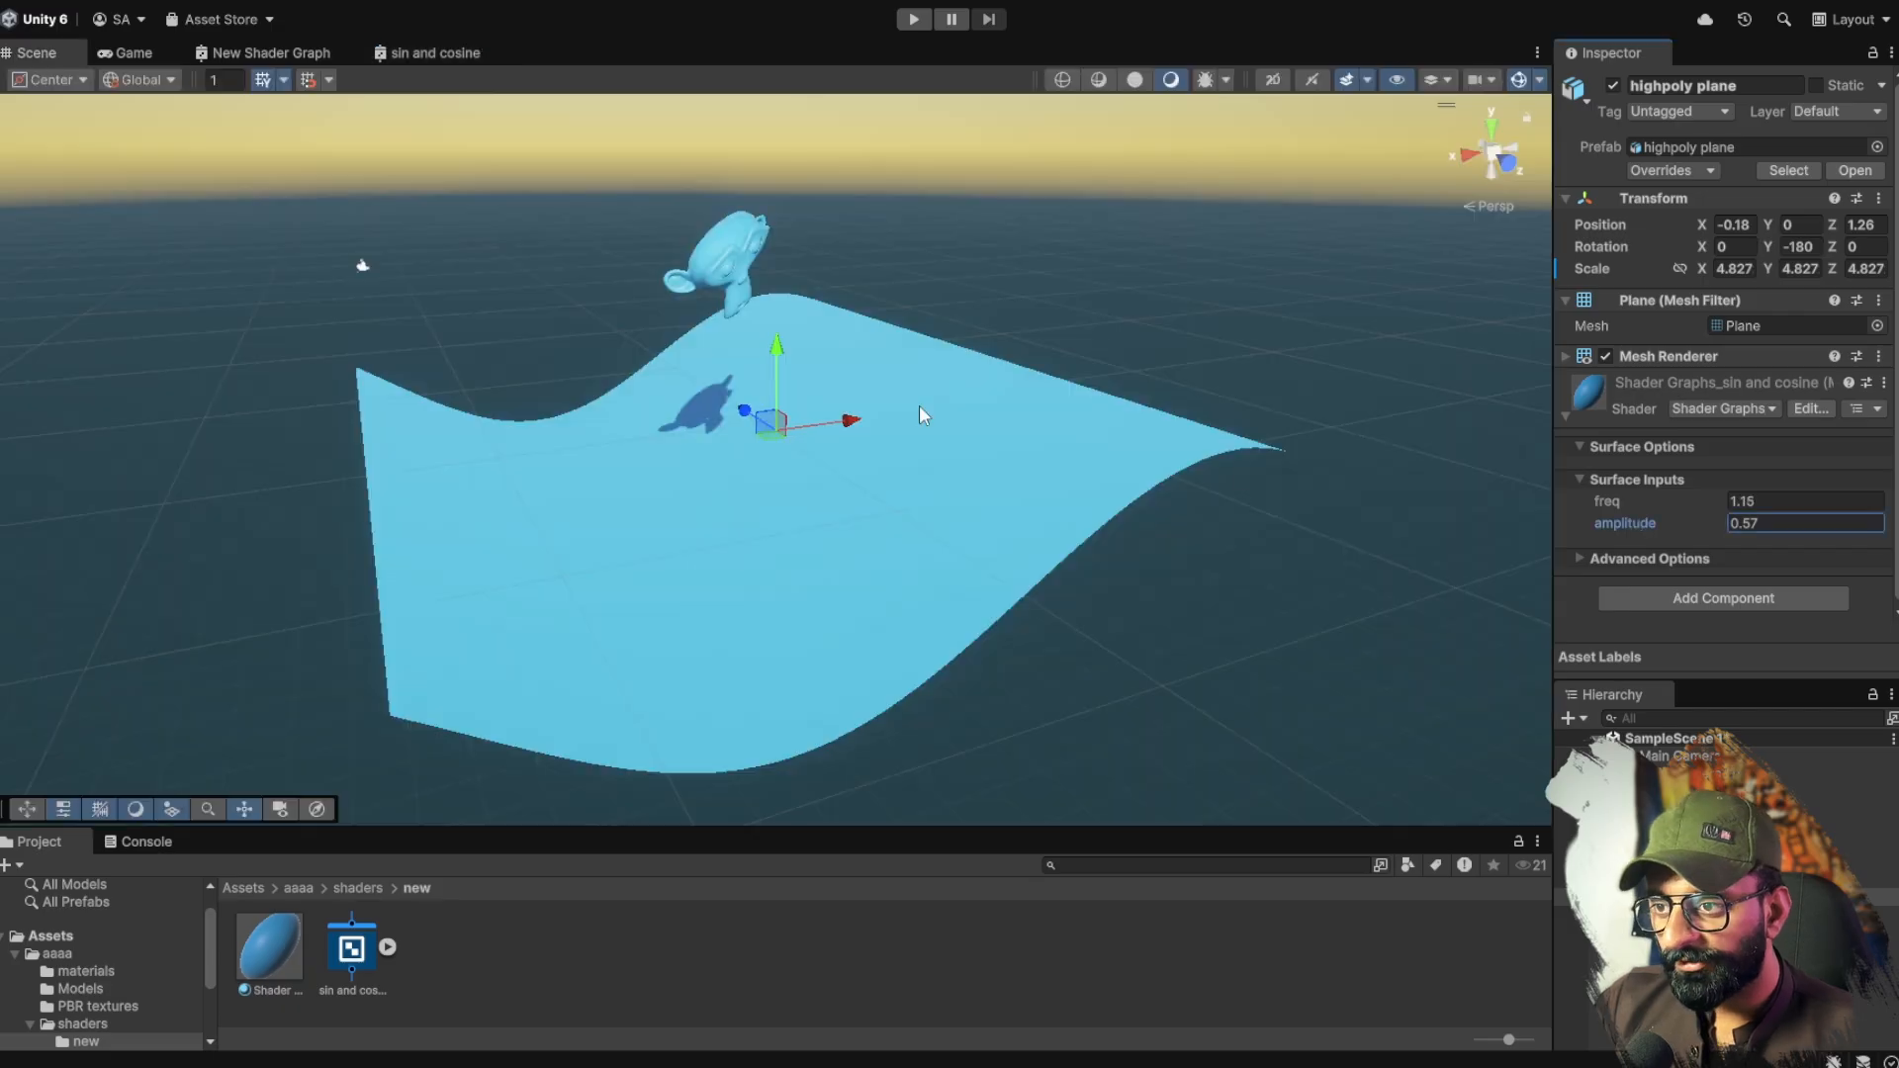
Step: Set the highpoly plane material's amplitude to 0.93 and freq to 3.4
{"action": "left_click_drag", "start_coordinate": [1634, 518], "coordinate": [1747, 501]}
{"action": "left_click", "coordinate": [1618, 500]}
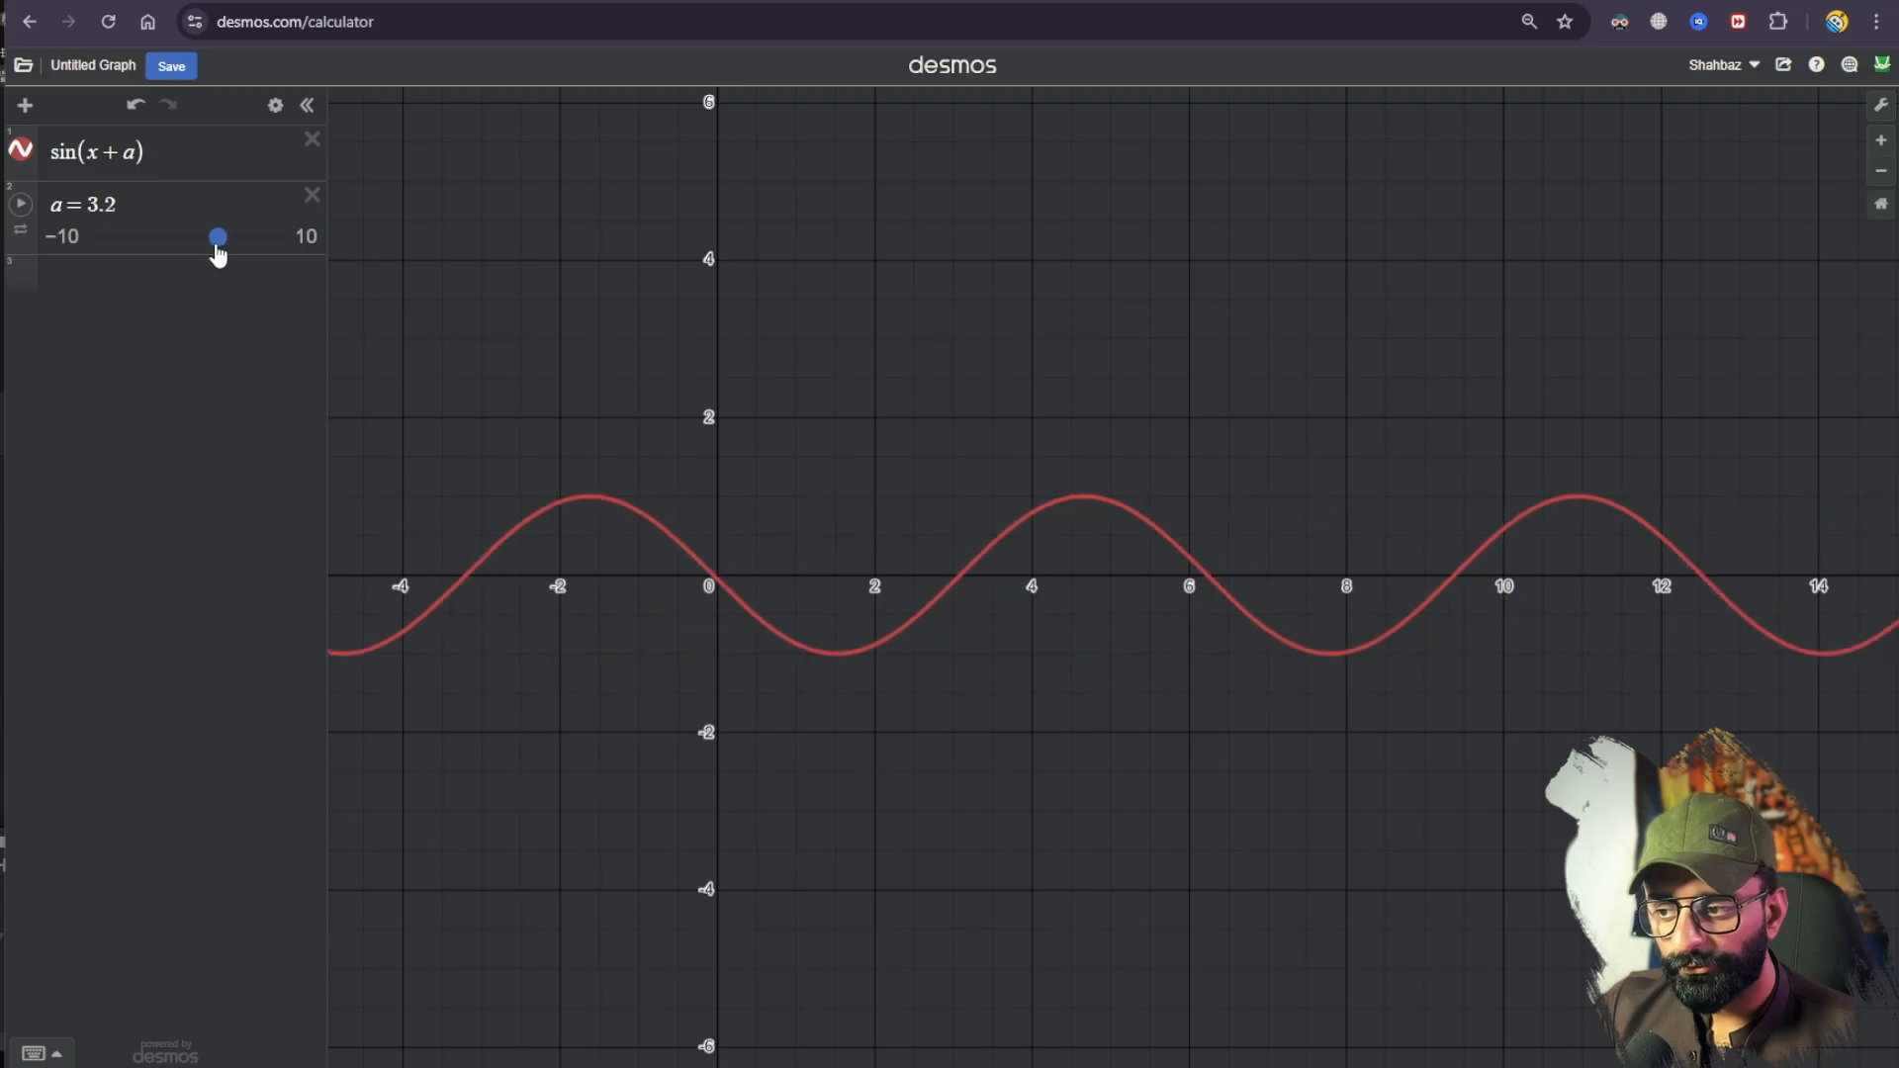
Step: Switch to Desmos and increase a beyond 3.2 in sin(x + a) to shift the wave horizontally
{"action": "left_click_drag", "start_coordinate": [218, 254], "coordinate": [280, 254]}
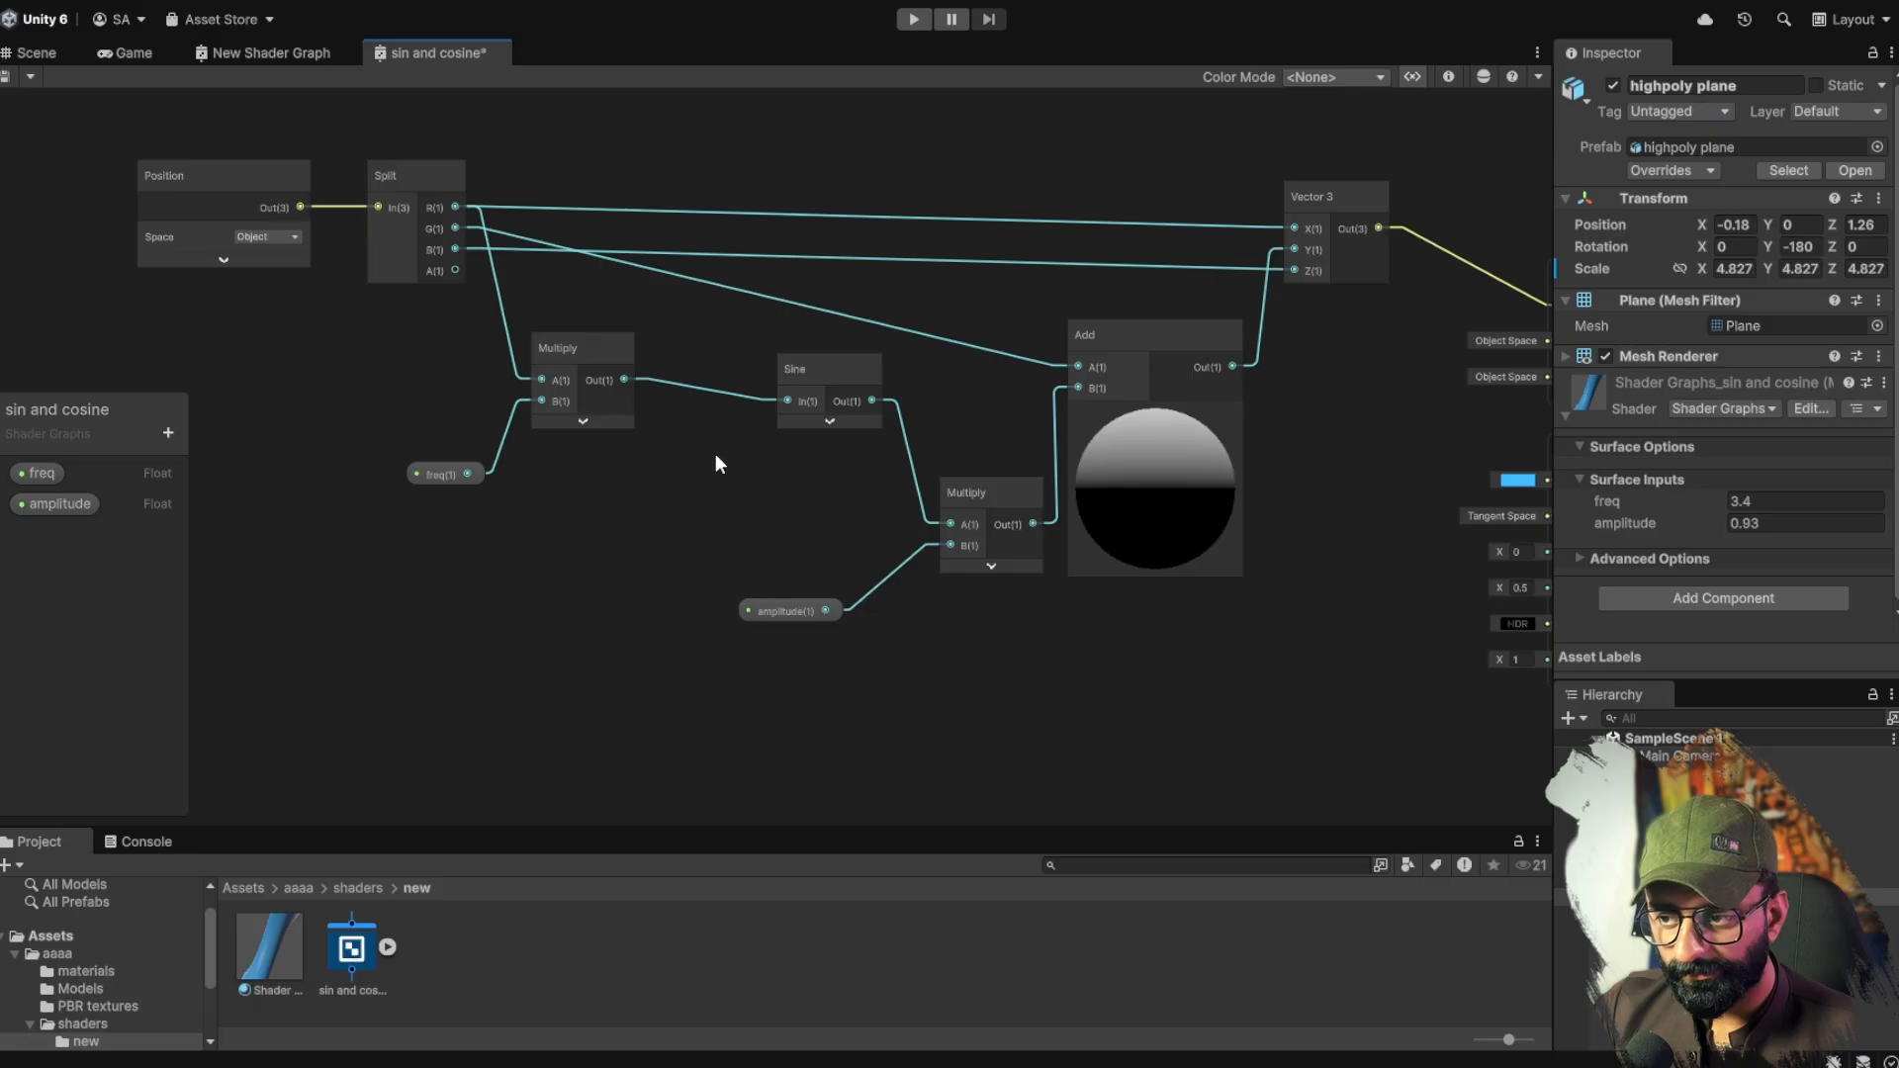
Step: In the Unity shader graph, insert an Add node between the freq Multiply and Sine nodes, with Time as its second input
{"action": "key", "text": "ctrl+v"}
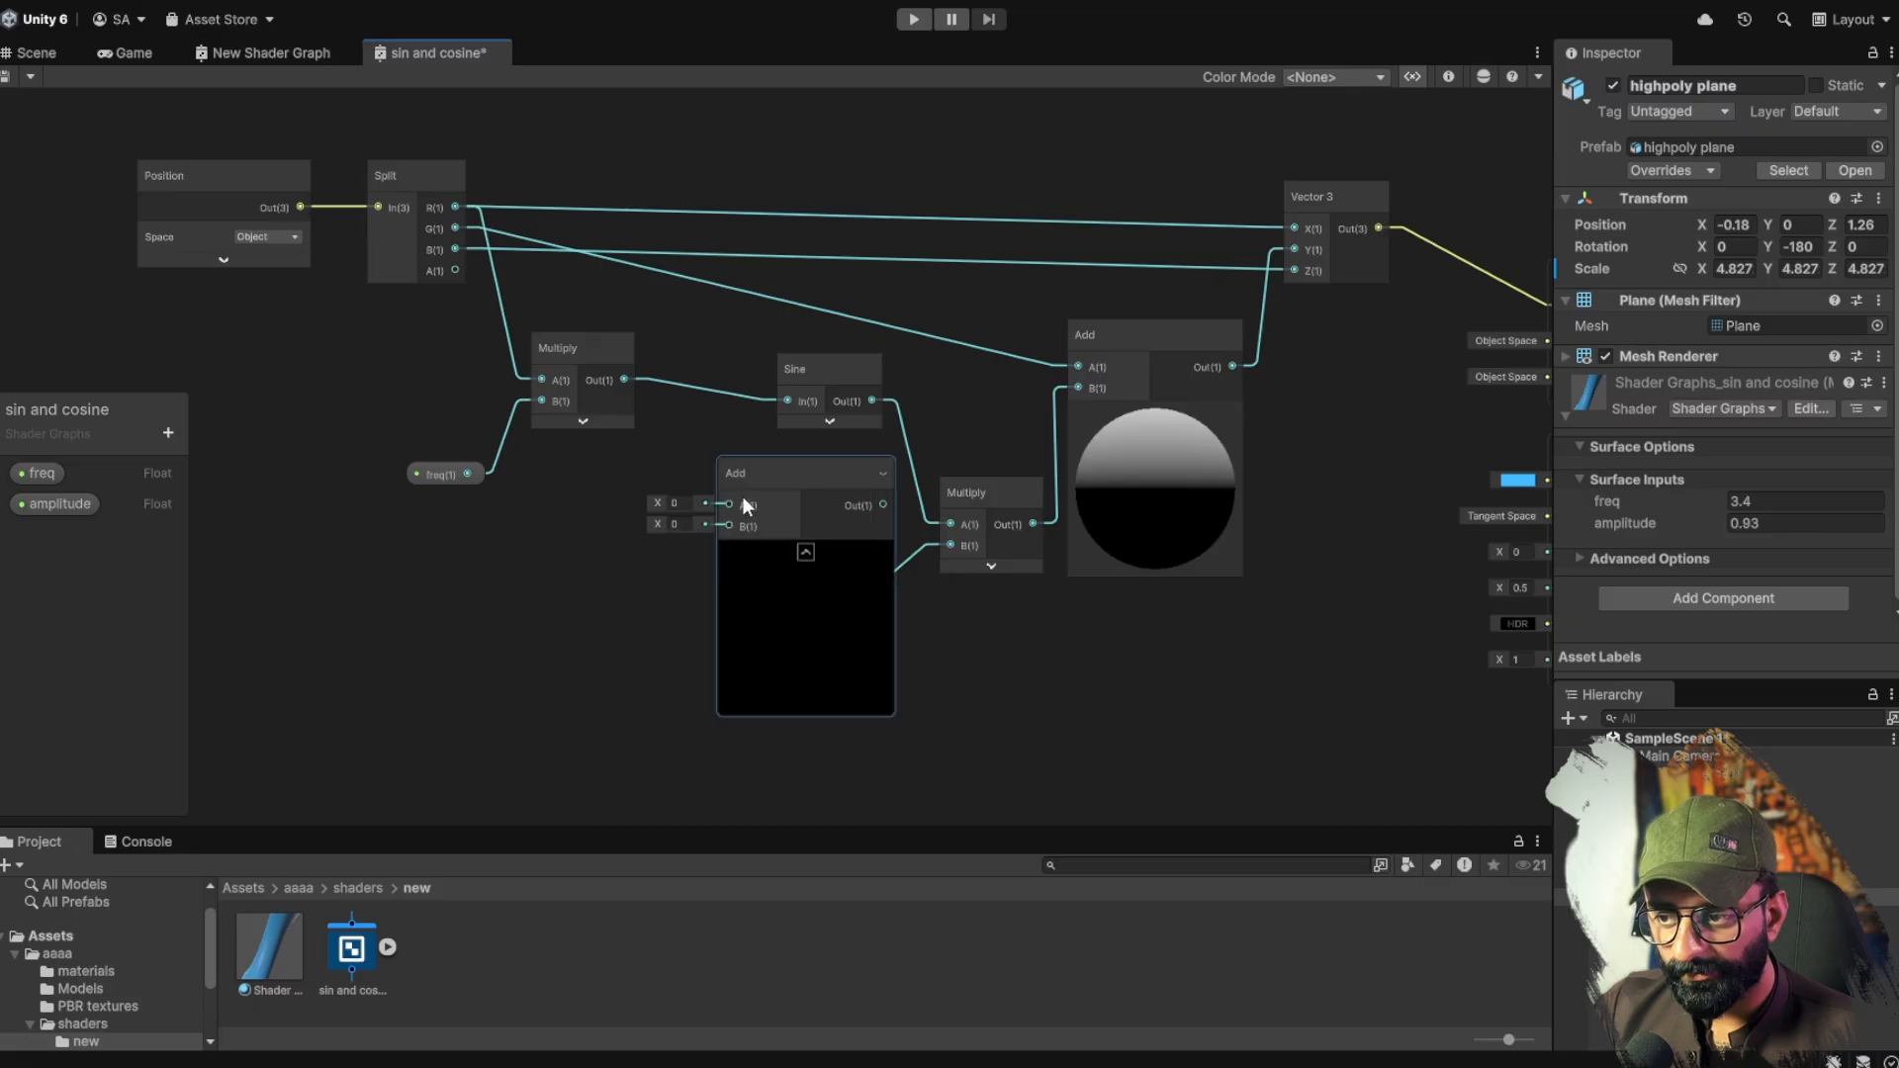
{"action": "left_click", "coordinate": [798, 543]}
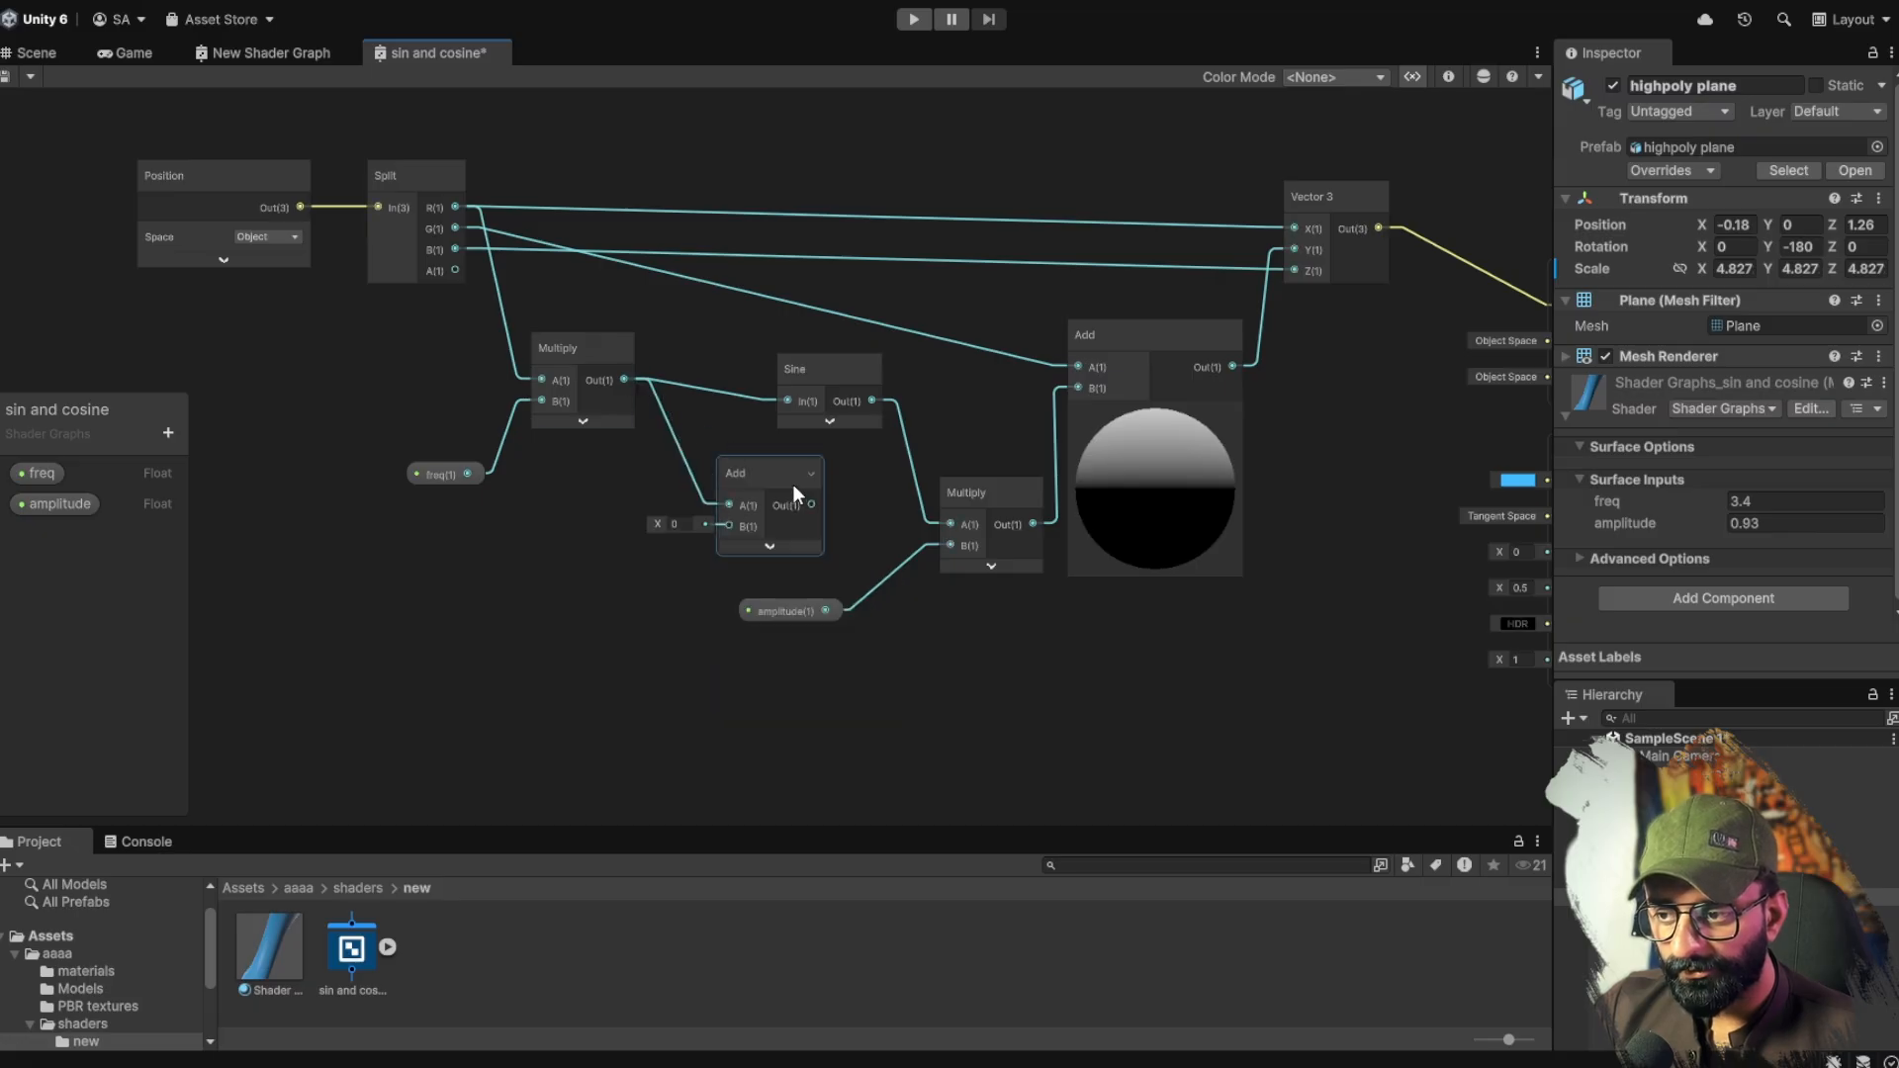
{"action": "left_click_drag", "start_coordinate": [792, 483], "coordinate": [788, 401]}
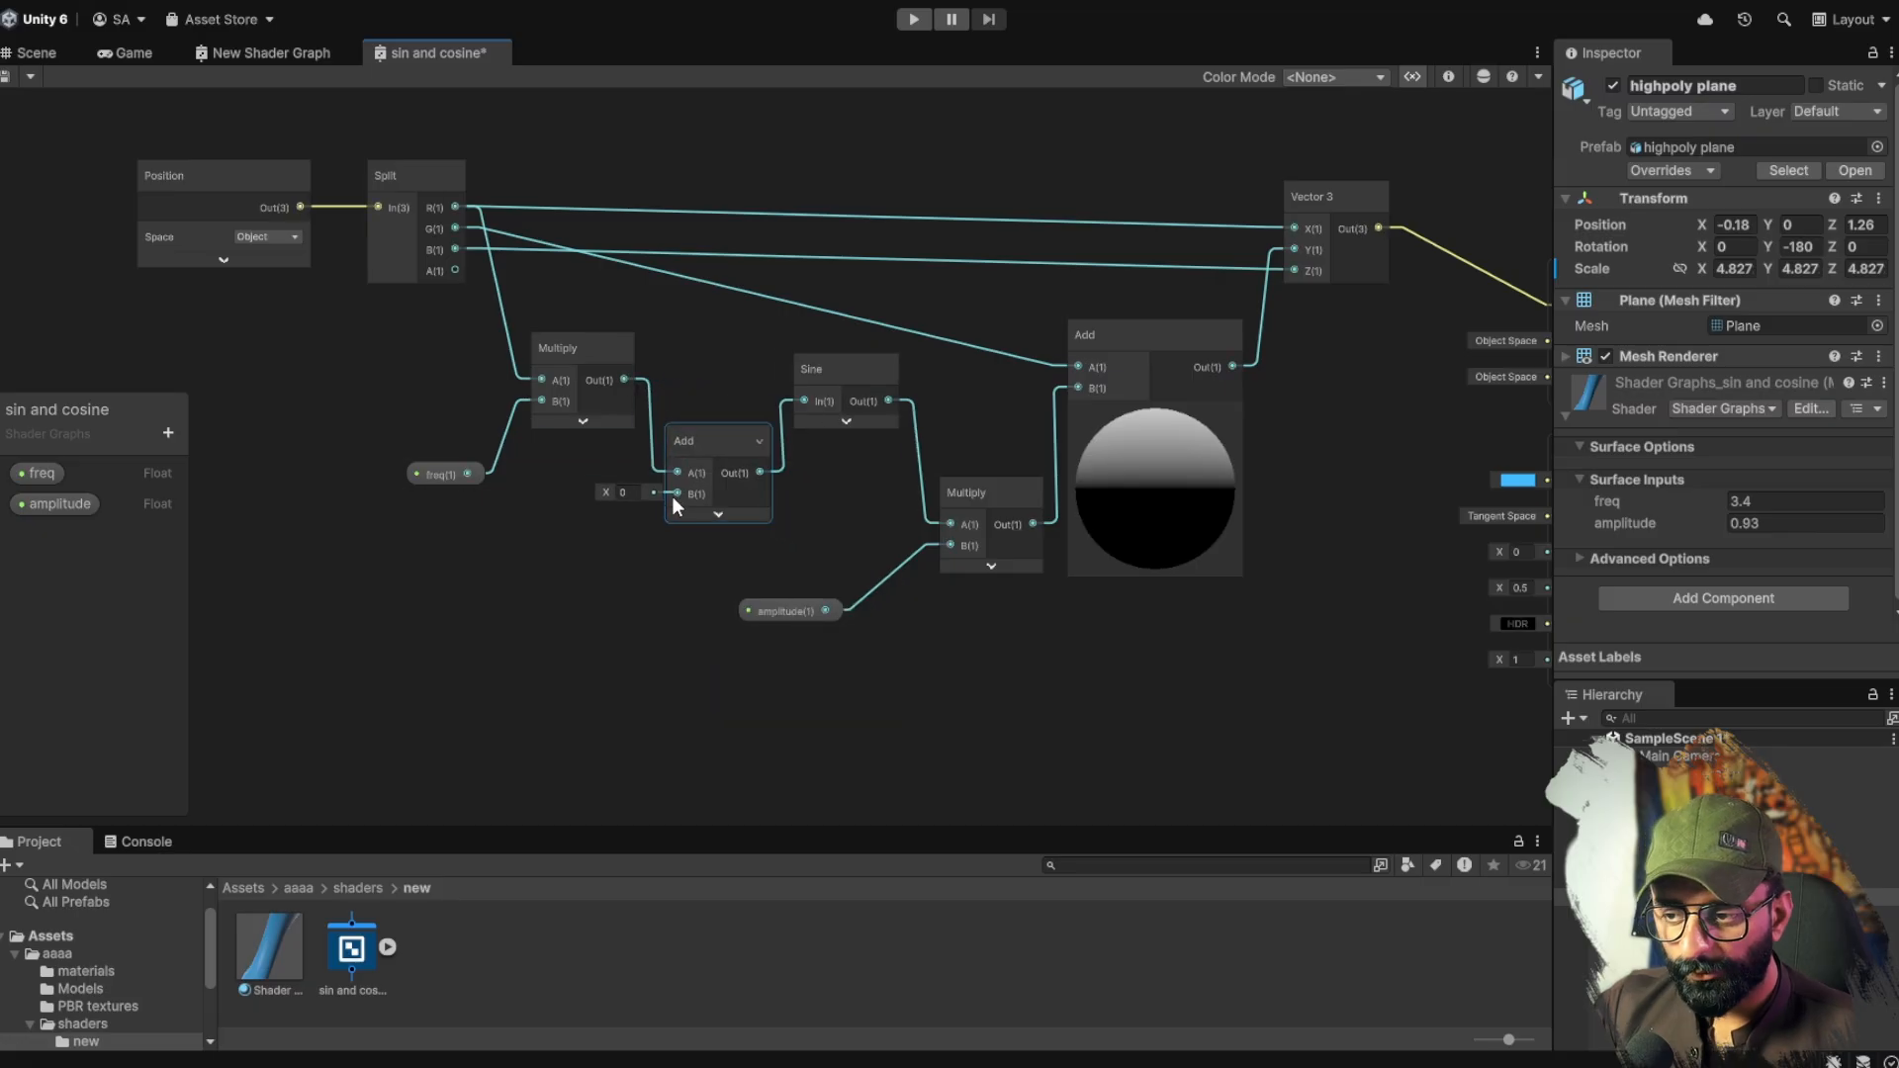
{"action": "left_click", "coordinate": [532, 545]}
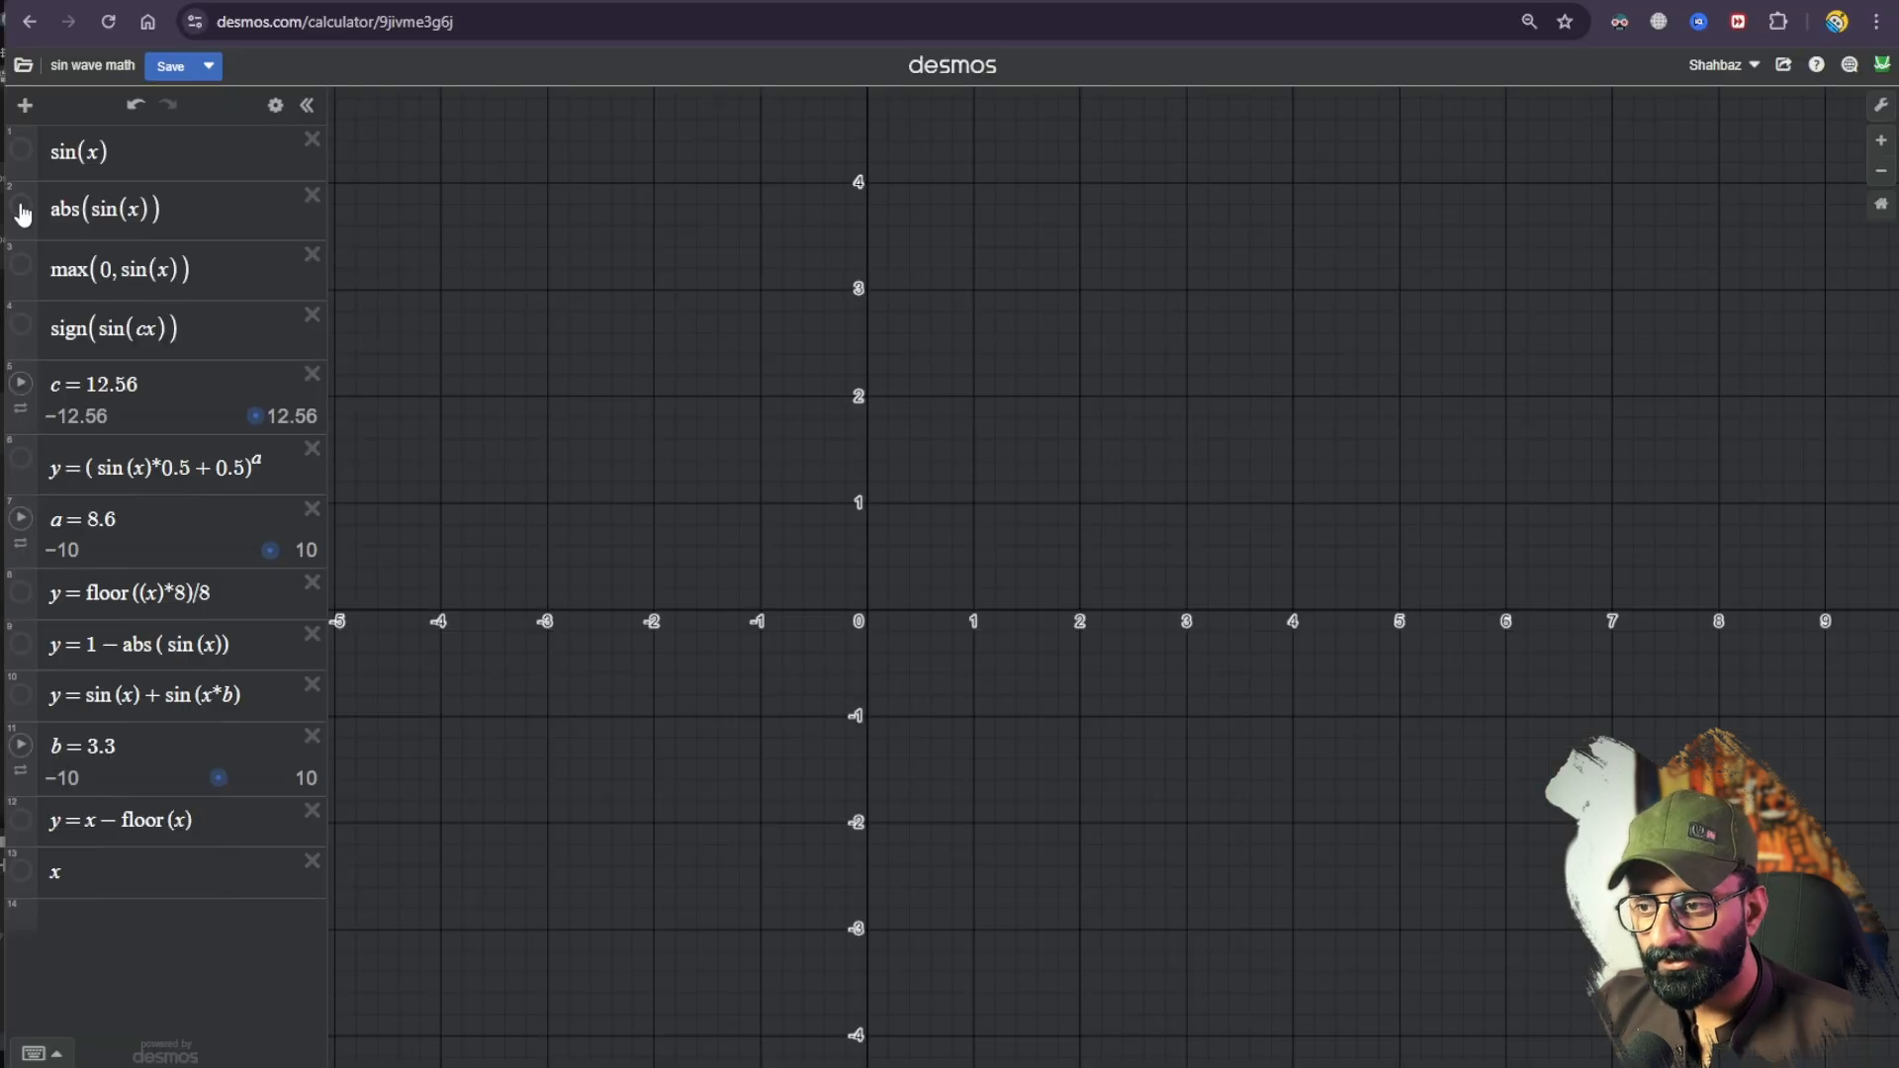
Step: In the saved Desmos graph, view the abs(sin(x)), max(0, sin(x)) and sign(sin(cx)) plots one after another
{"action": "left_click", "coordinate": [21, 209]}
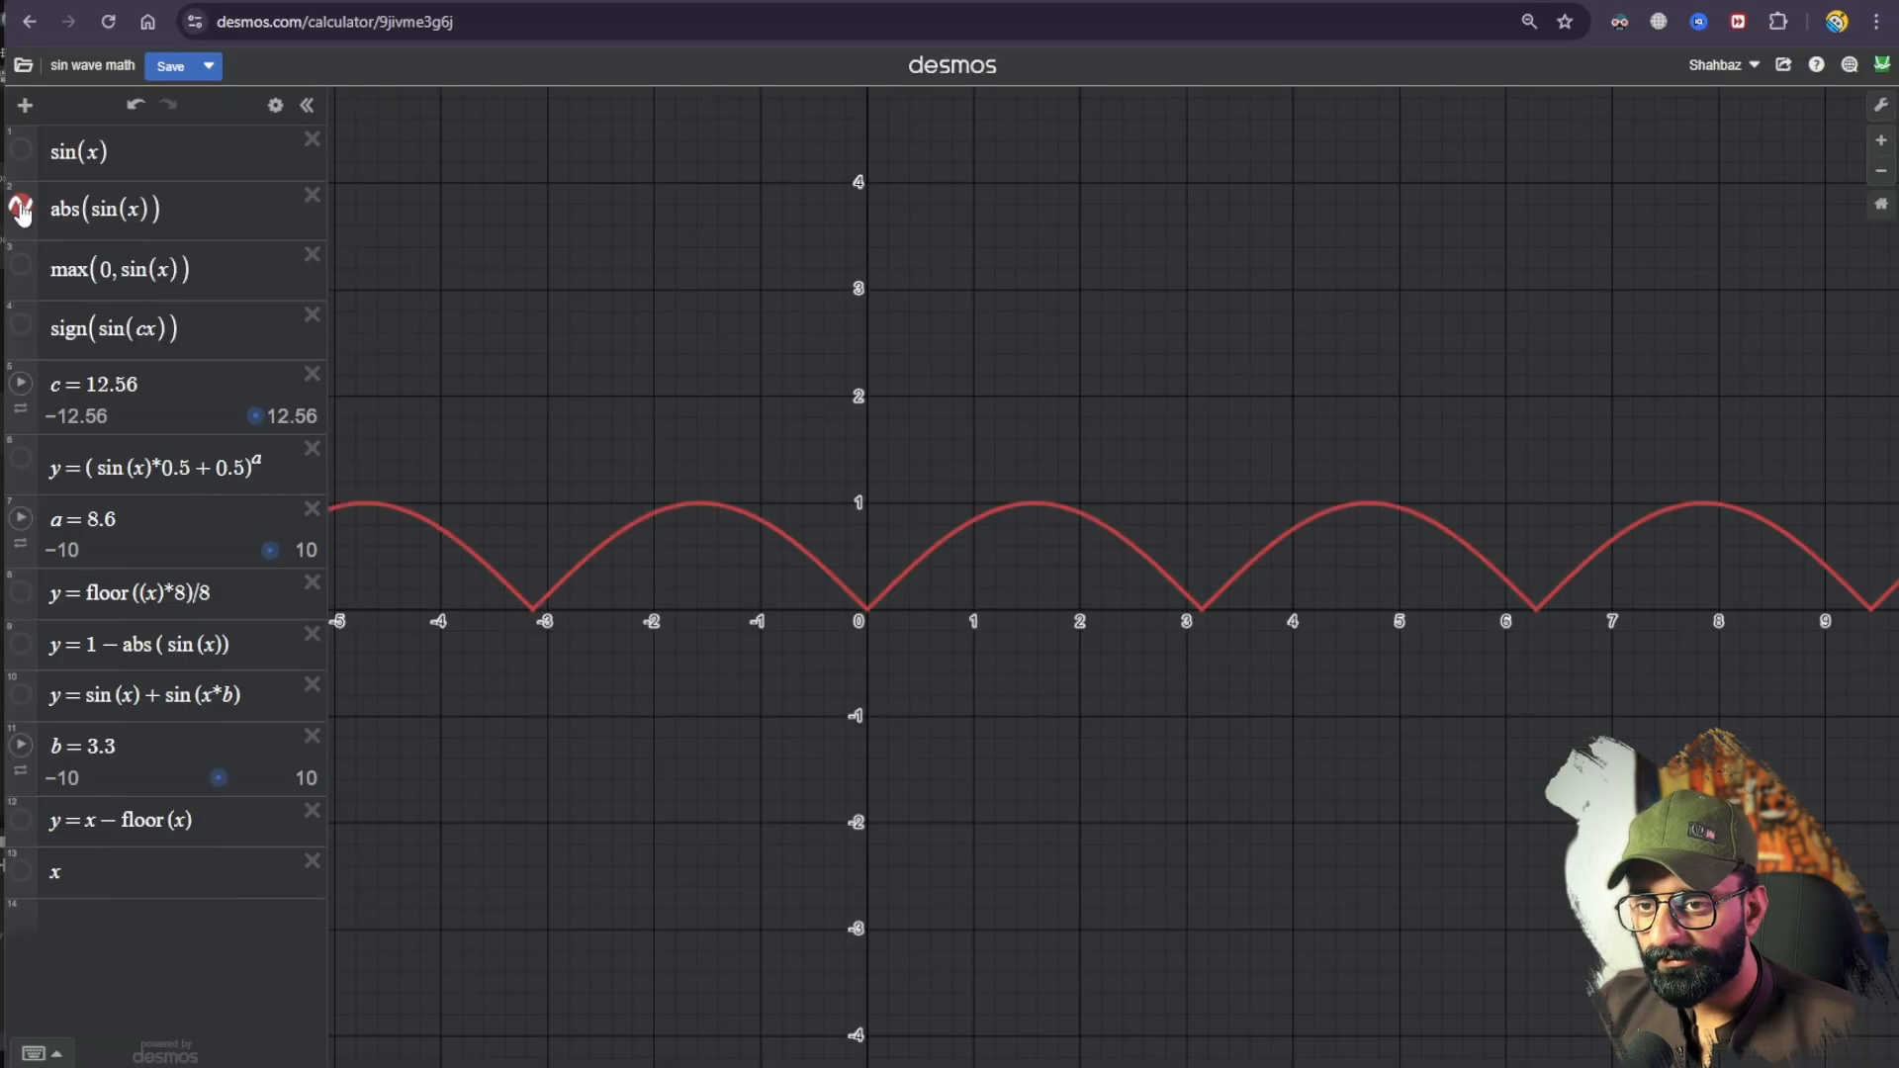
{"action": "left_click", "coordinate": [20, 209]}
{"action": "left_click", "coordinate": [20, 267]}
{"action": "left_click", "coordinate": [21, 267]}
{"action": "left_click", "coordinate": [21, 326]}
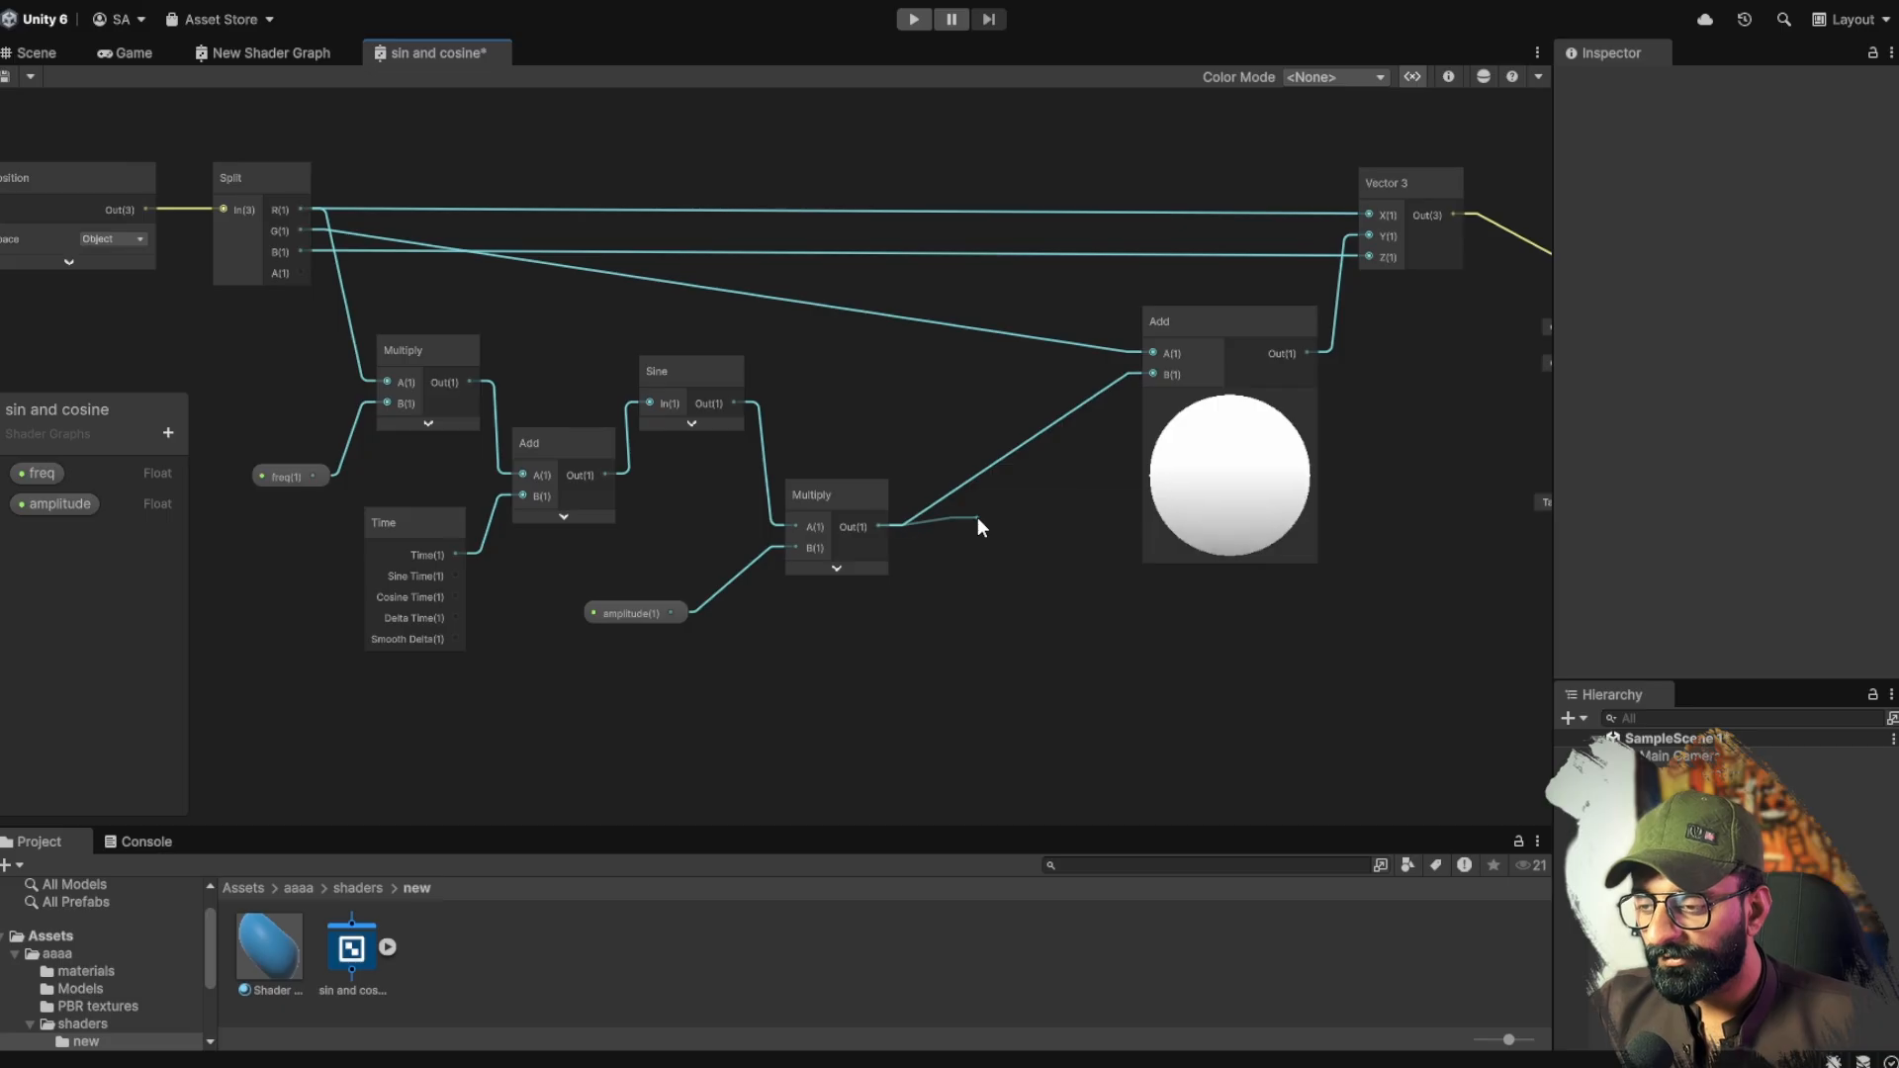
Step: In Unity, route the amplitude Multiply through an Absolute node into the final Add node, and inspect the deformed plane and monkey head
{"action": "key", "text": "space"}
{"action": "type", "text": "ab"}
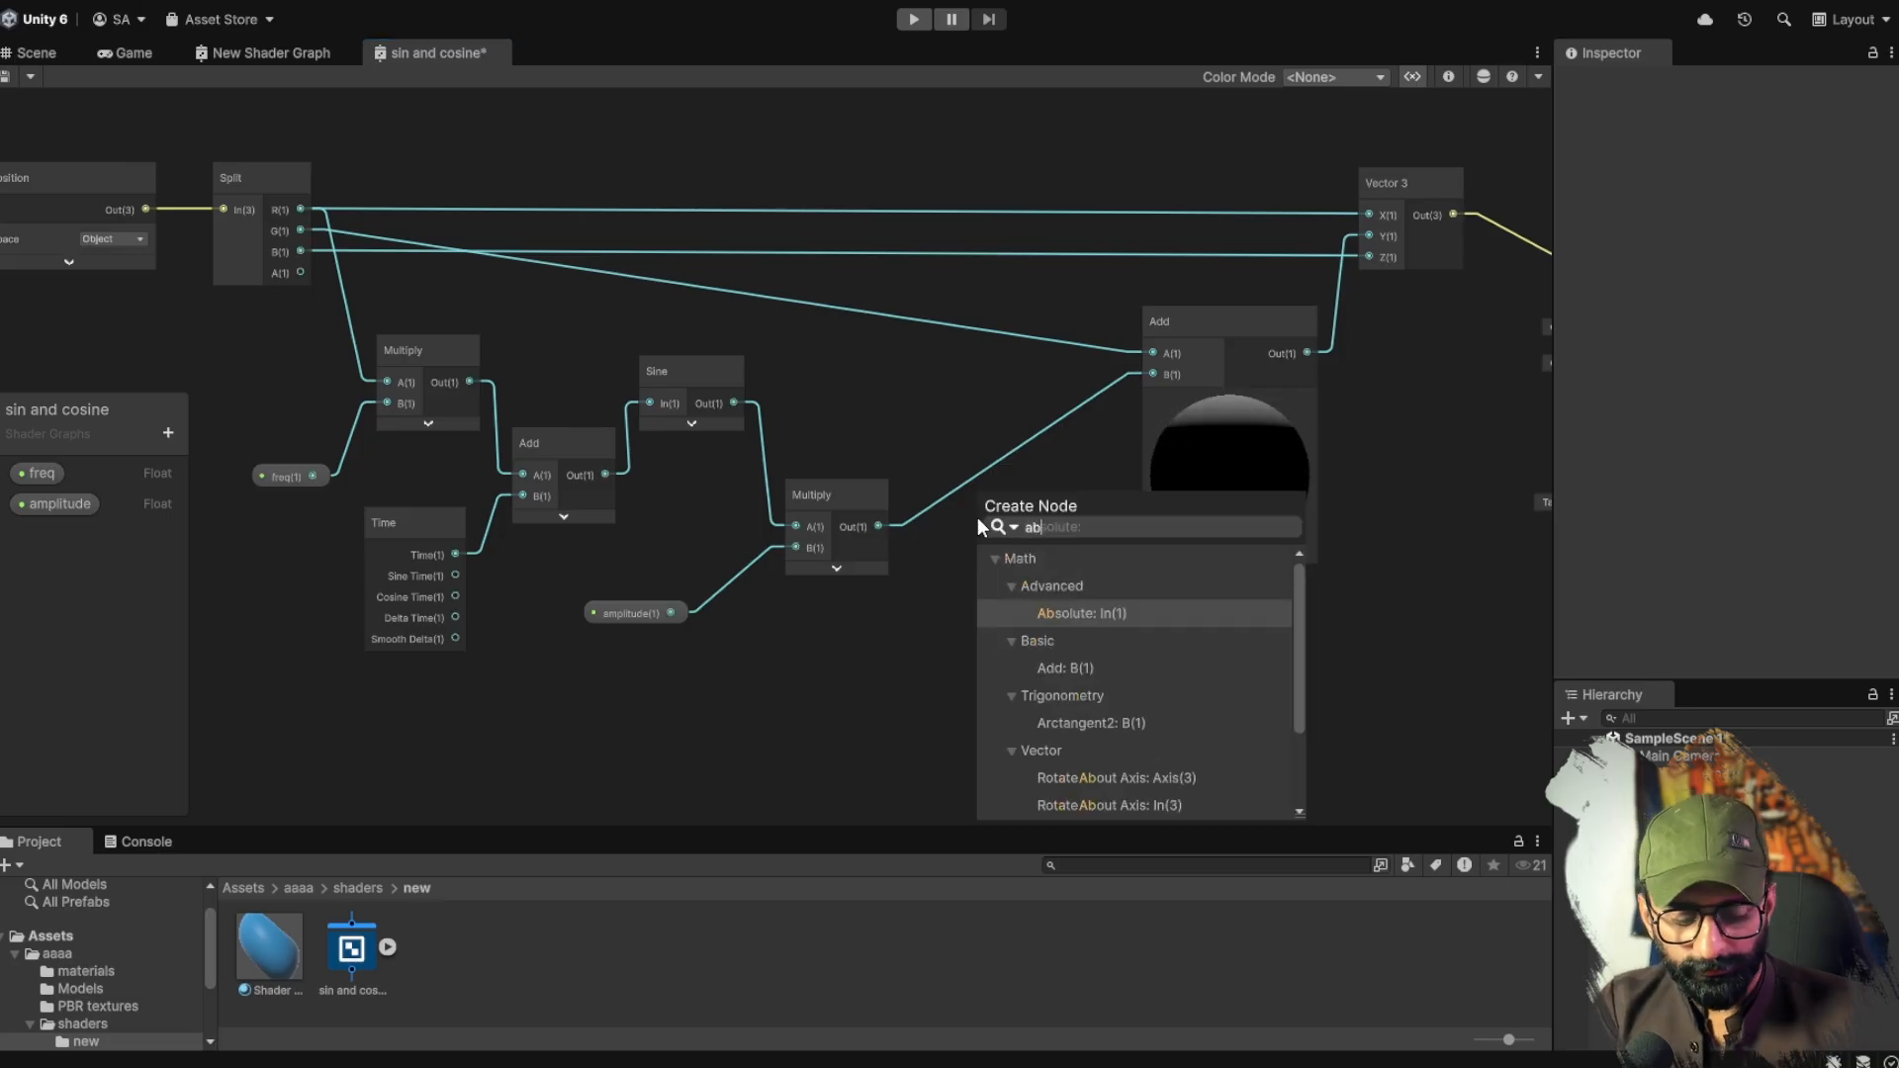
{"action": "type", "text": "s"}
{"action": "key", "text": "Return"}
{"action": "left_click", "coordinate": [1053, 567]}
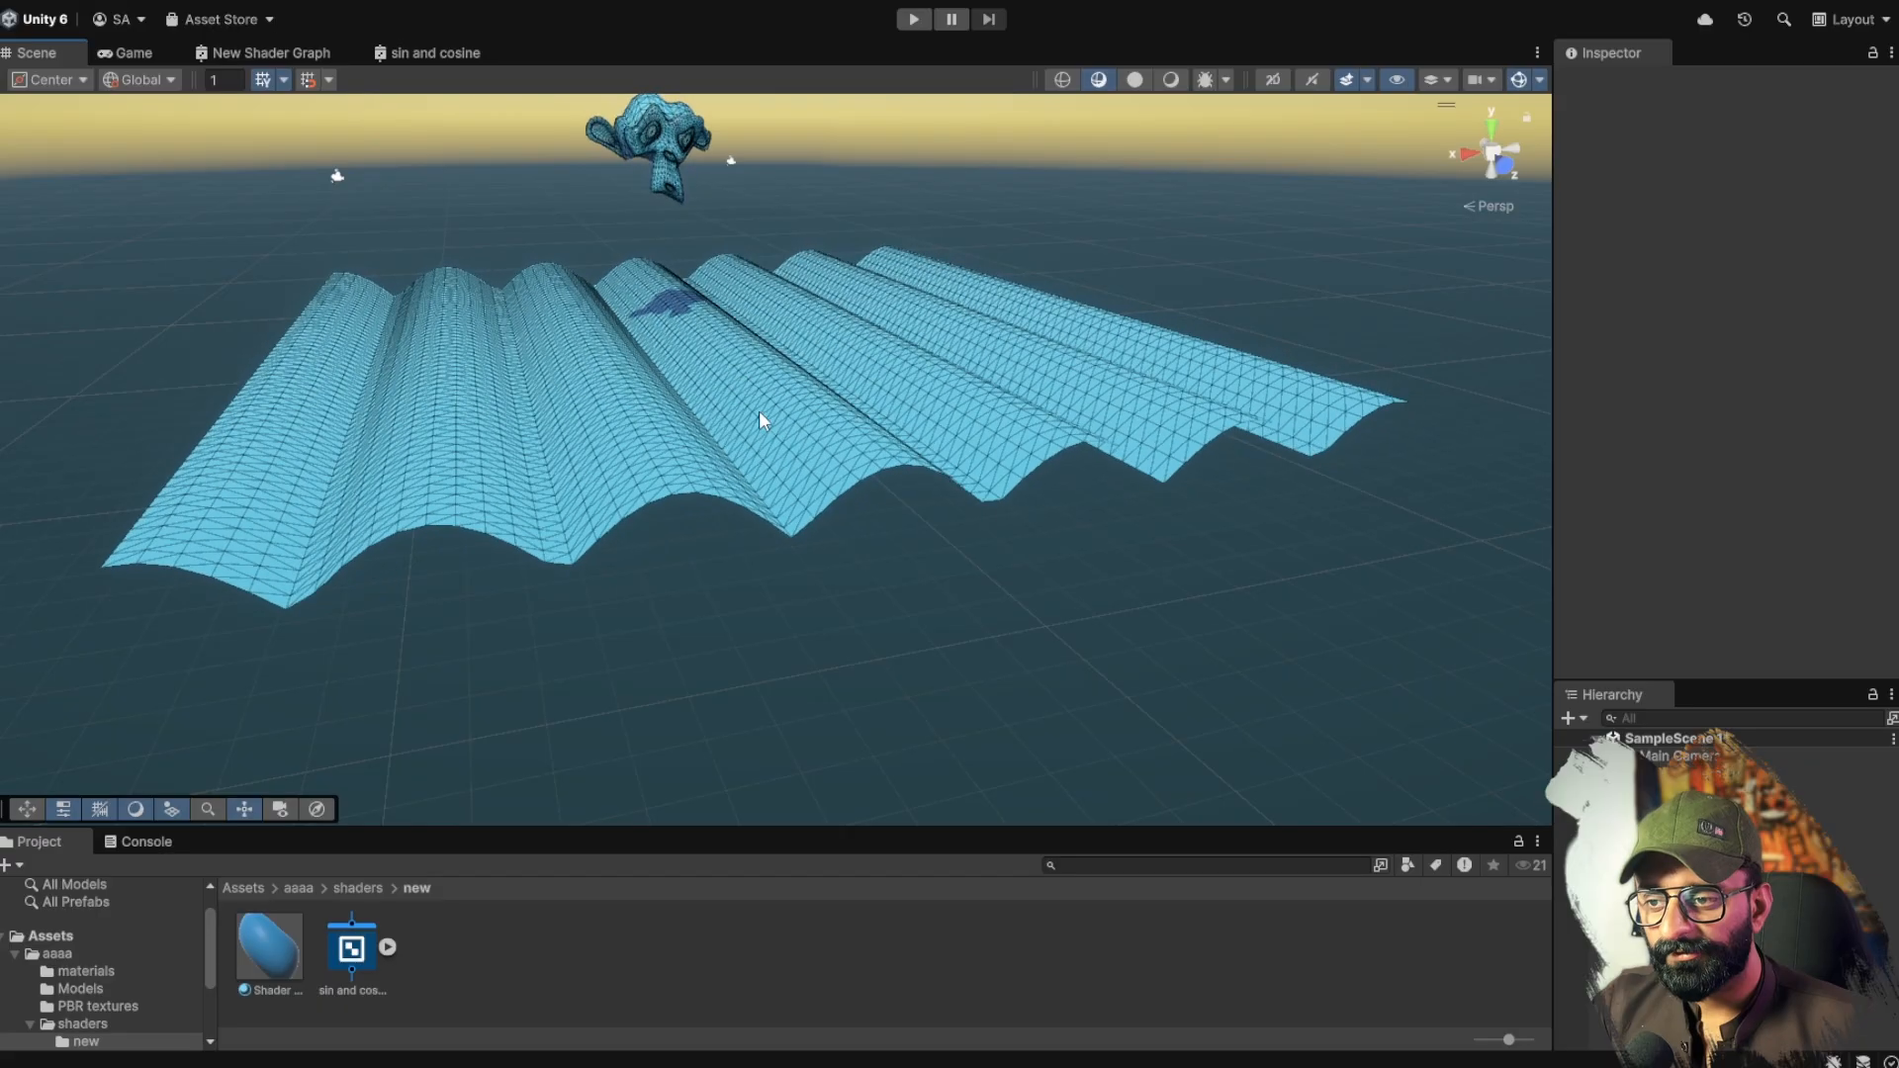
{"action": "left_click_drag", "start_coordinate": [758, 411], "coordinate": [615, 454], "text": "alt"}
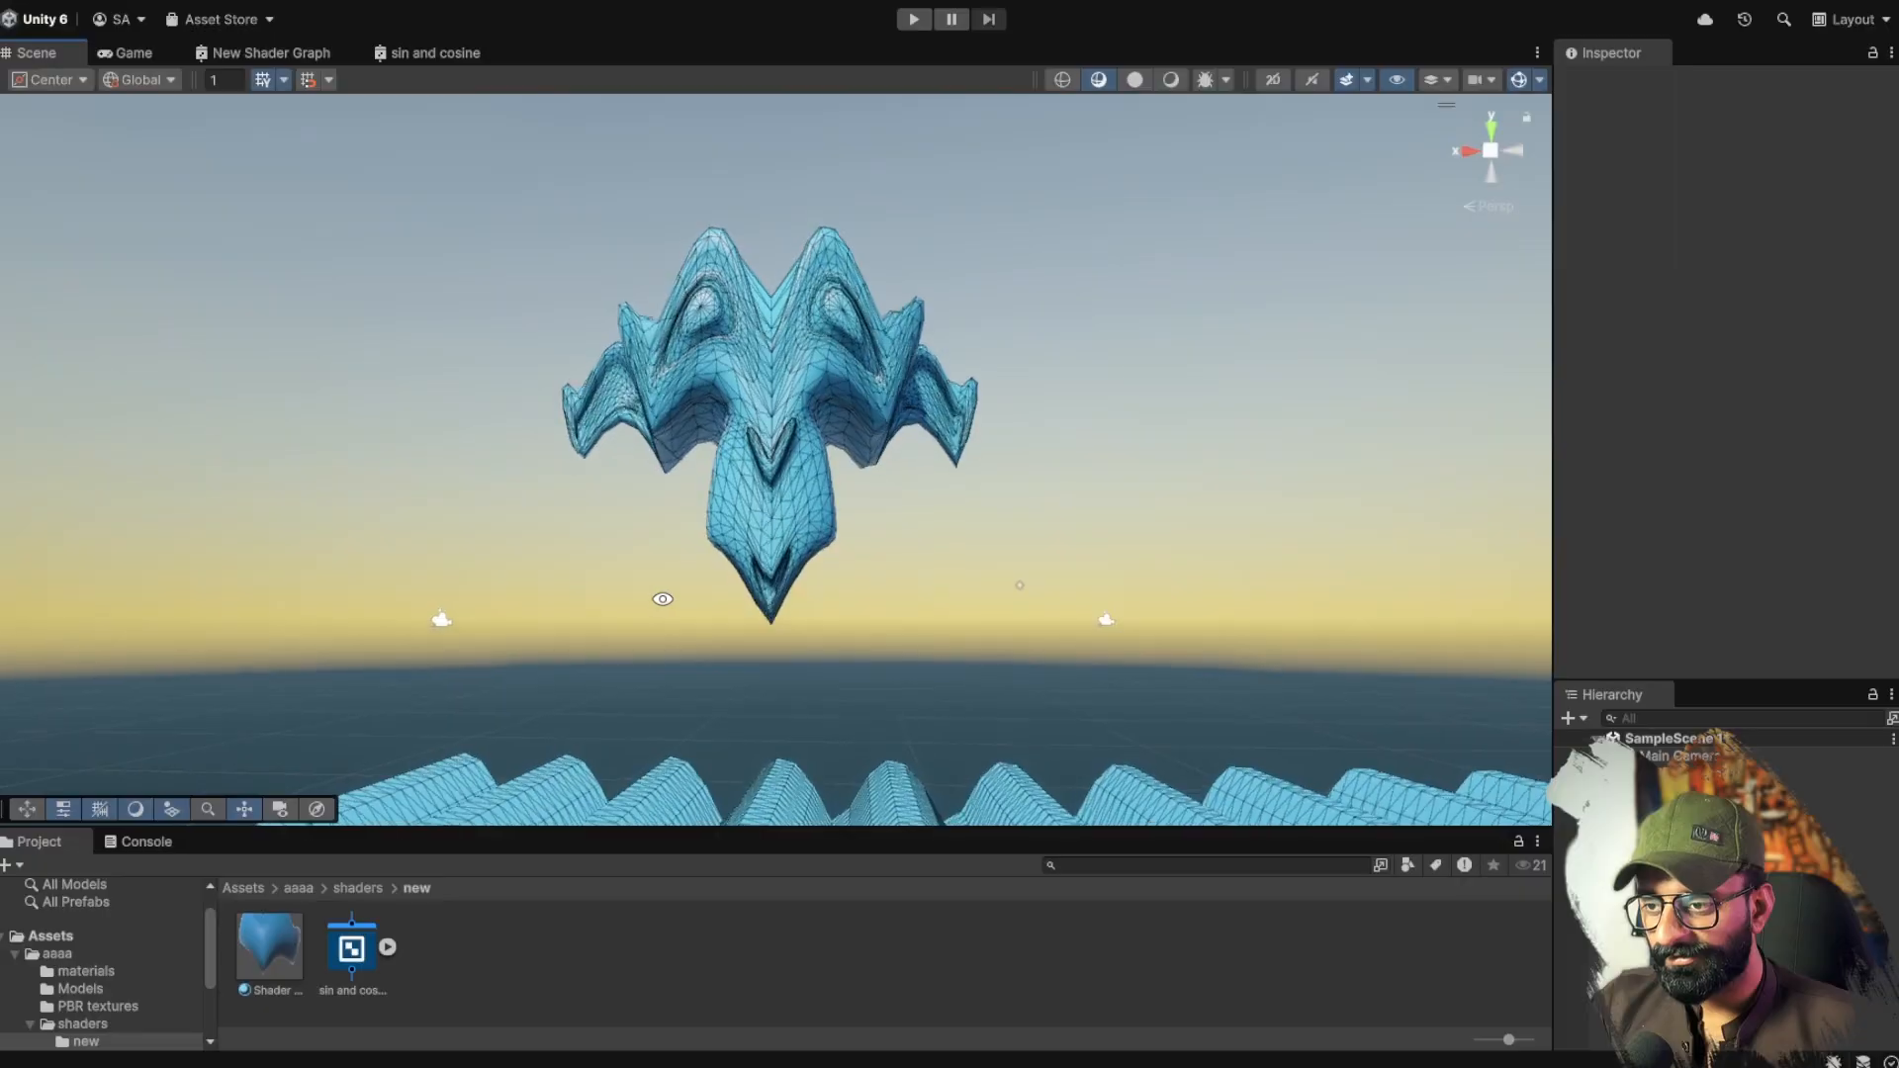
{"action": "left_click_drag", "start_coordinate": [661, 597], "coordinate": [806, 623], "text": "alt"}
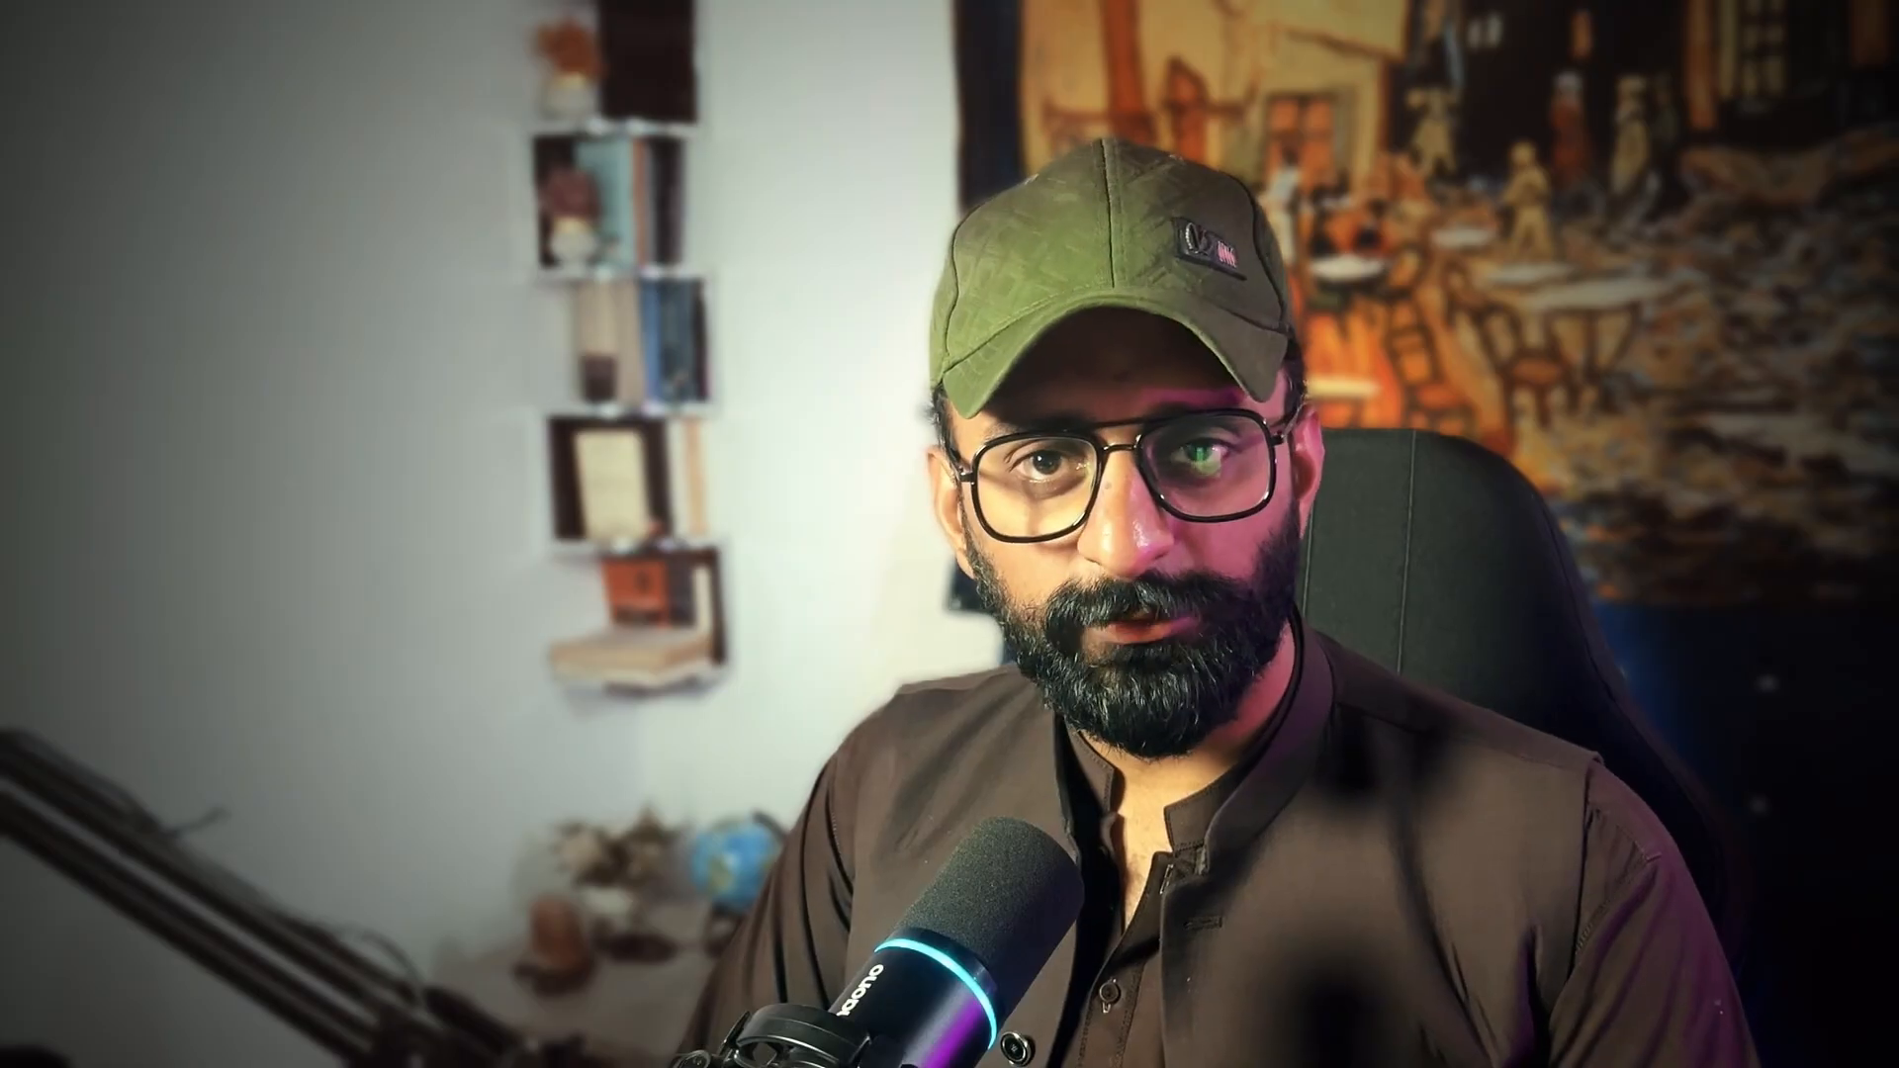